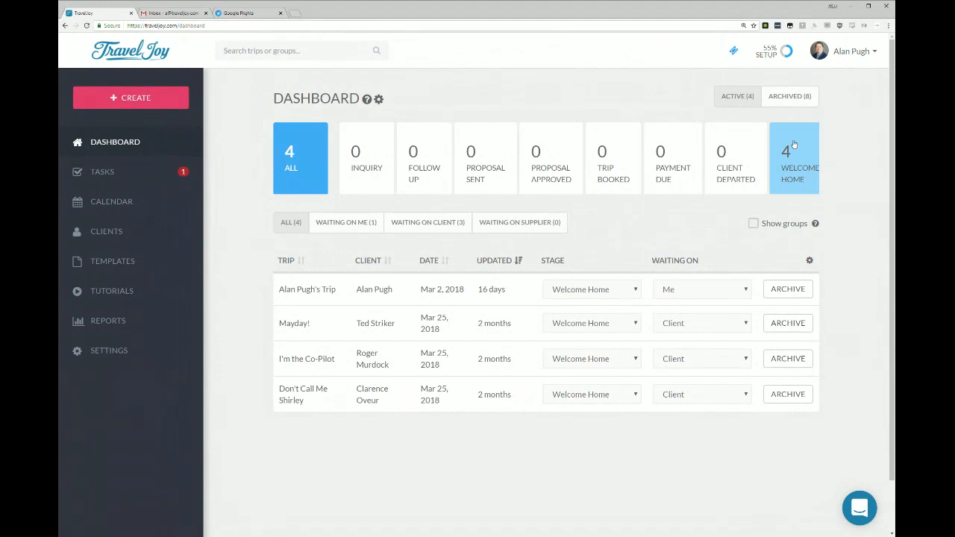
# Set the stage of the trip dated Mar 2, 2018 to Follow Up.
pyautogui.click(585, 298)
pyautogui.click(587, 318)
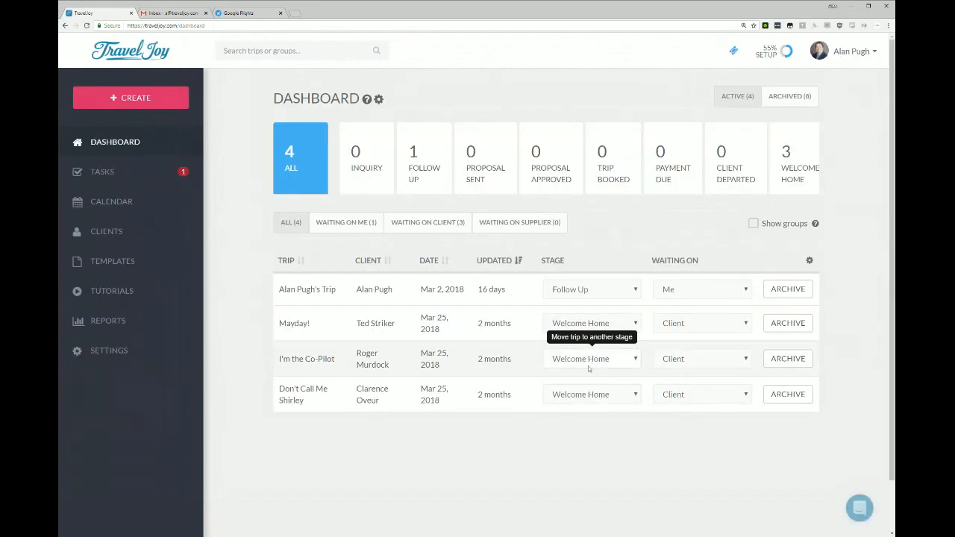
# Set the "I'm the Co-Pilot" trip to the Inquiry stage and mark it as waiting on Me.
pyautogui.click(588, 365)
pyautogui.click(588, 378)
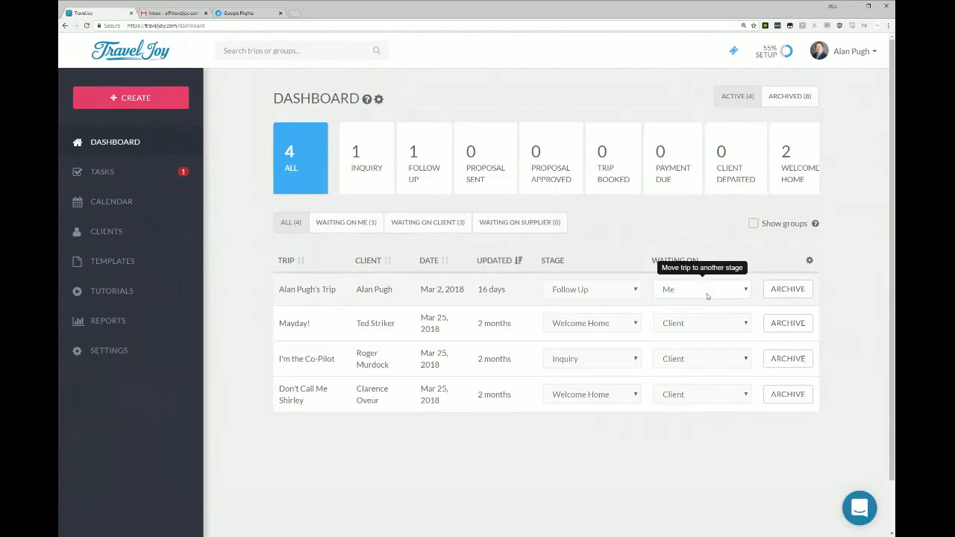
pyautogui.click(701, 359)
pyautogui.click(697, 369)
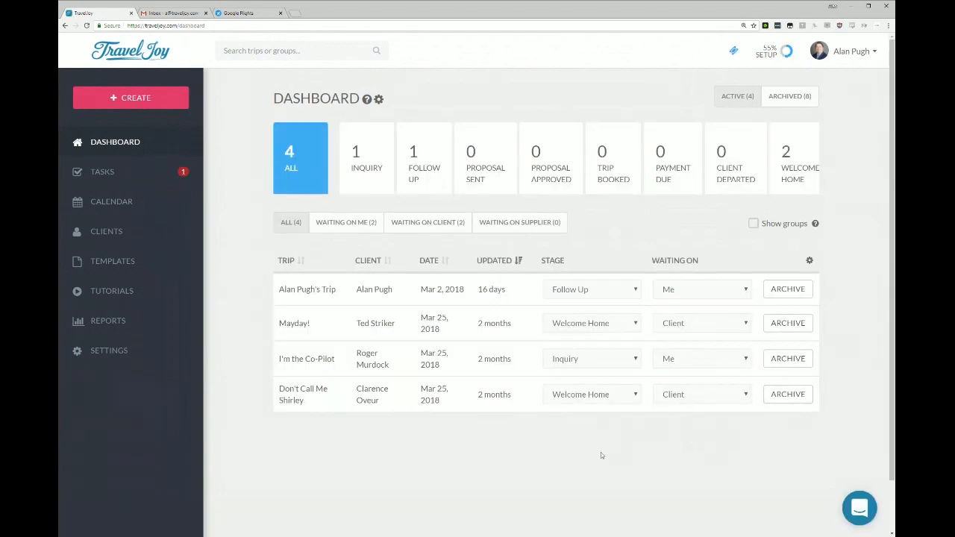
# Filter the trip list by the Inquiry and Follow Up stages, ending with all trips shown again.
pyautogui.click(355, 155)
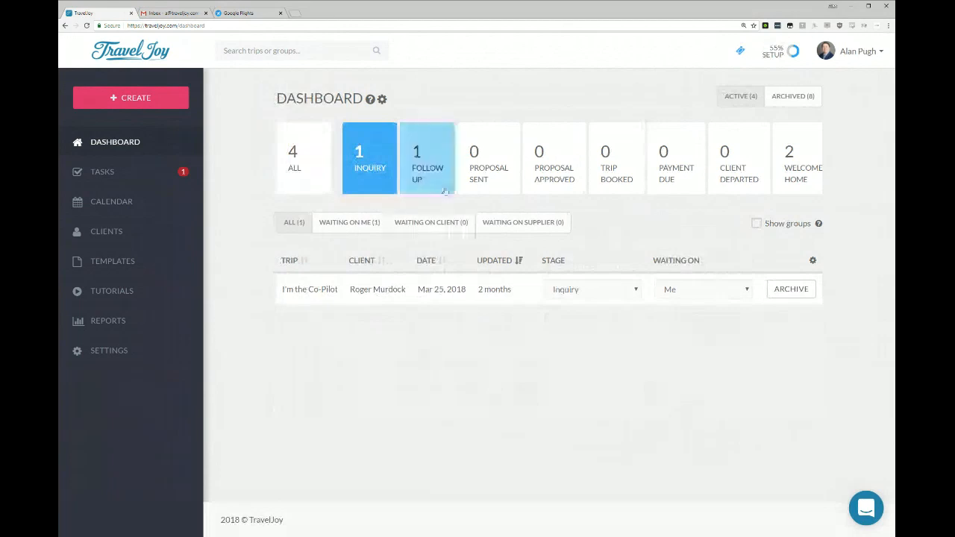
pyautogui.click(426, 164)
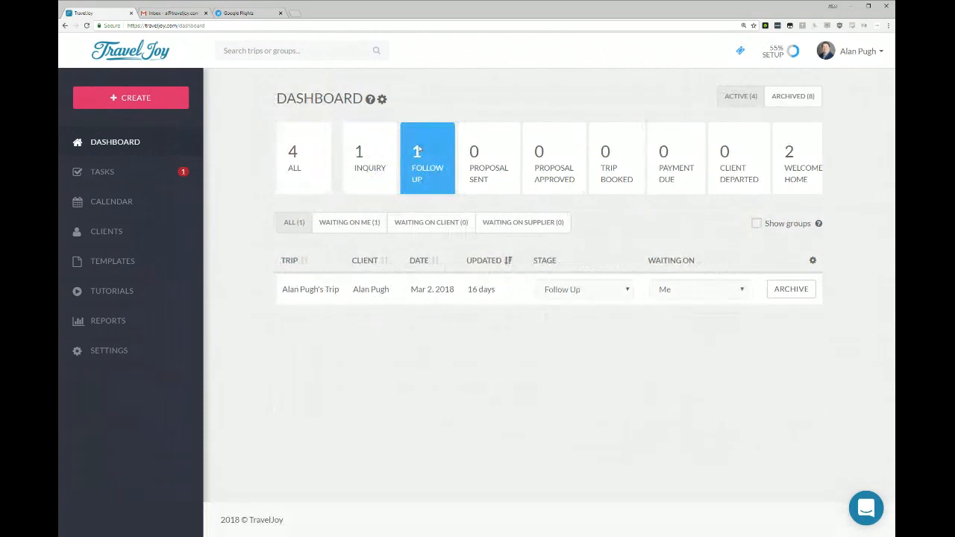
pyautogui.click(306, 166)
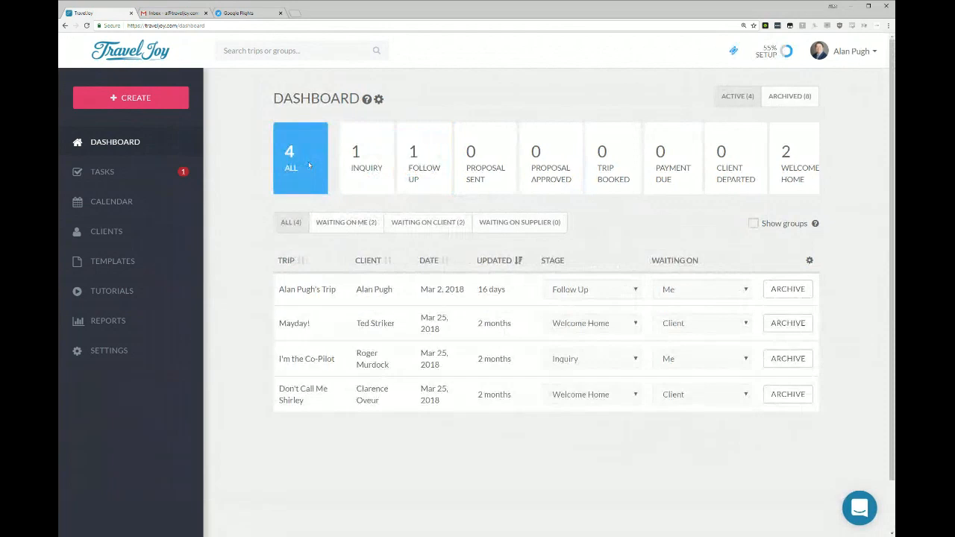
# Open the dashboard's stage editor, examine the Follow Up stage's name and description, and close it without changes.
pyautogui.click(379, 100)
pyautogui.moveTo(322, 241)
pyautogui.mouseDown()
pyautogui.moveTo(314, 426)
pyautogui.moveTo(332, 243)
pyautogui.mouseUp()
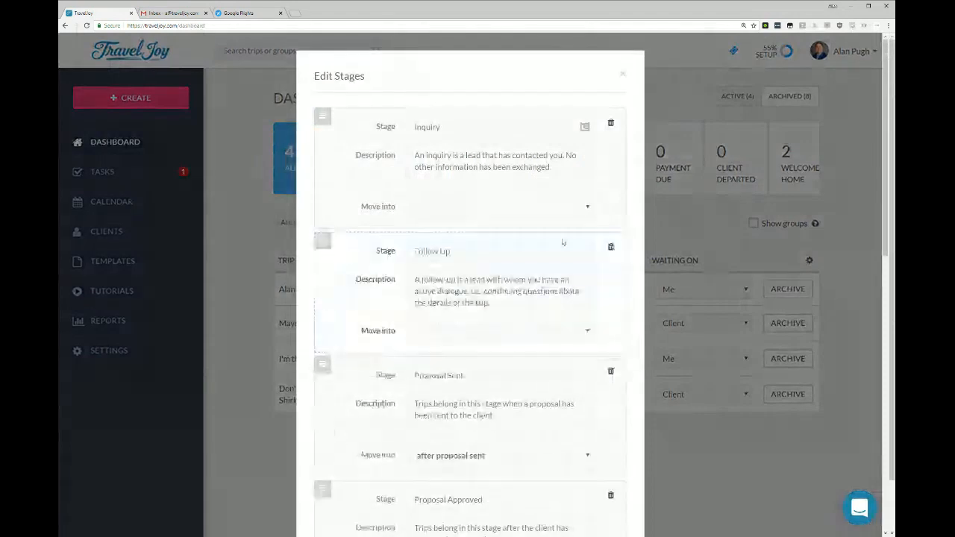
pyautogui.tripleClick(441, 291)
pyautogui.doubleClick(446, 252)
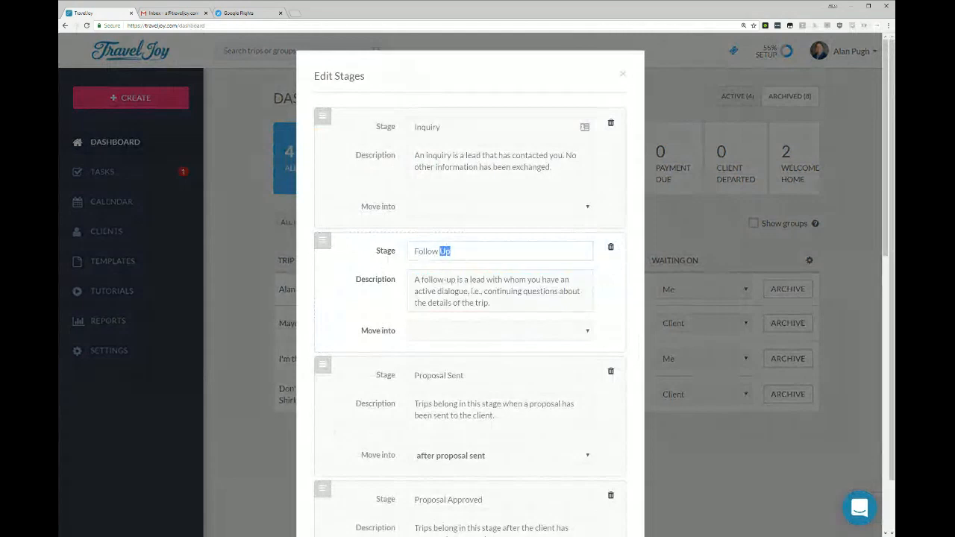
pyautogui.press('Right')
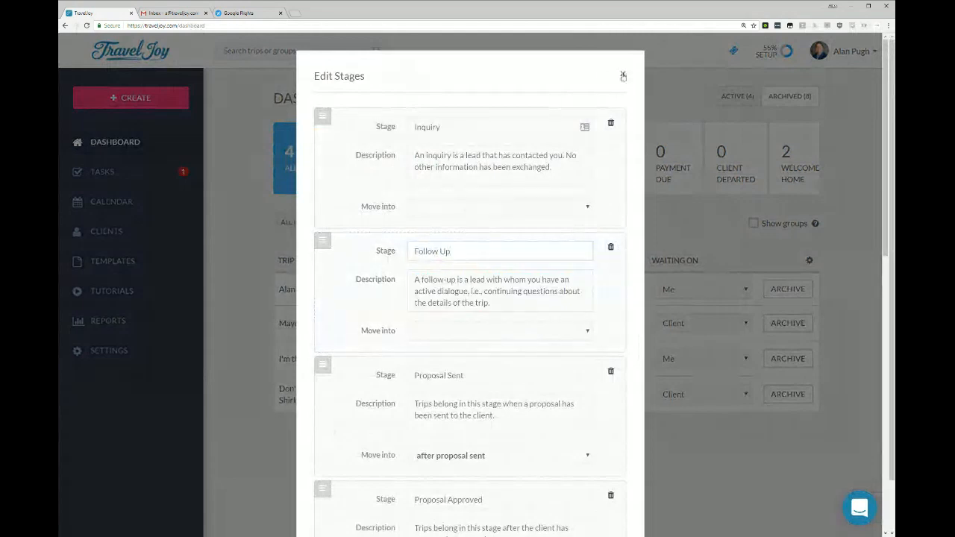
pyautogui.click(623, 74)
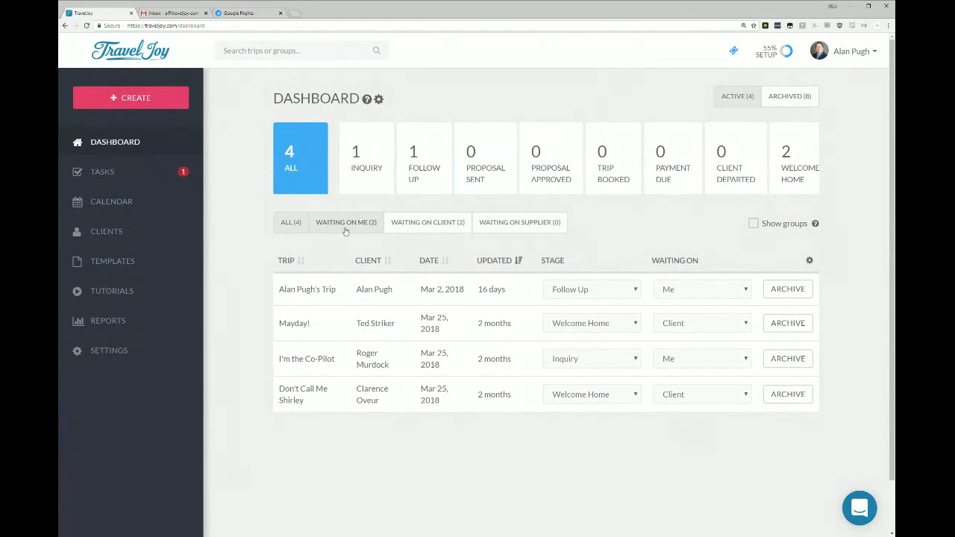
# Filter the trips by Waiting on Client and Waiting on Me, ending with the unfiltered list.
pyautogui.click(433, 224)
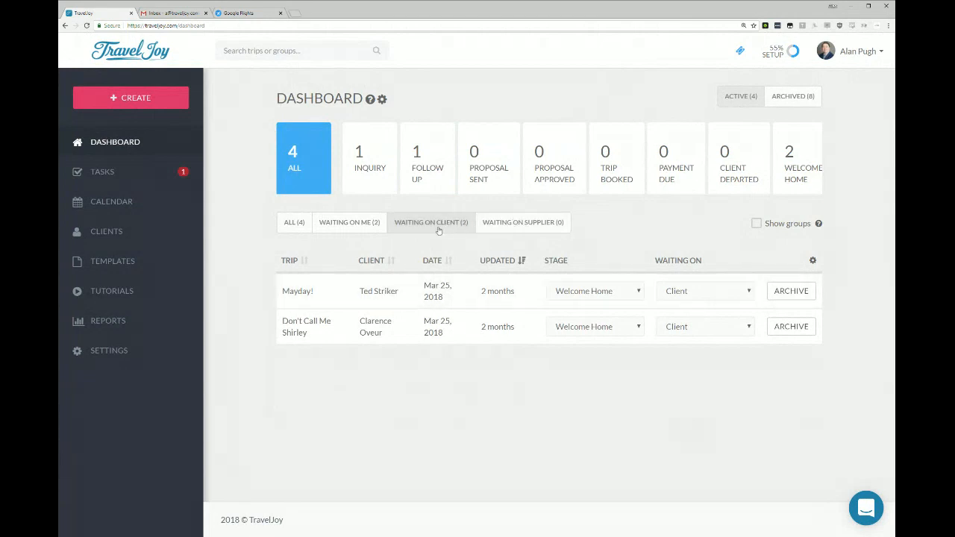
pyautogui.click(375, 225)
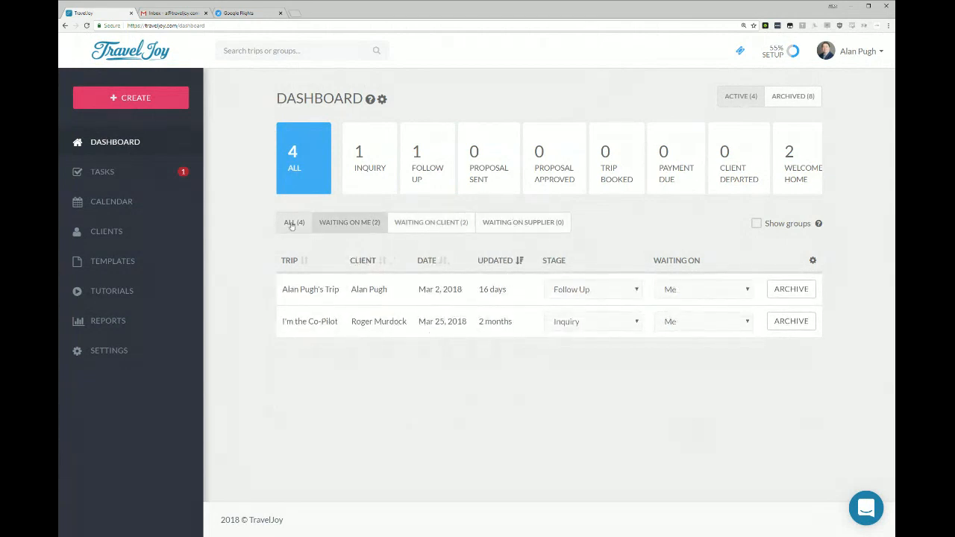
pyautogui.click(291, 223)
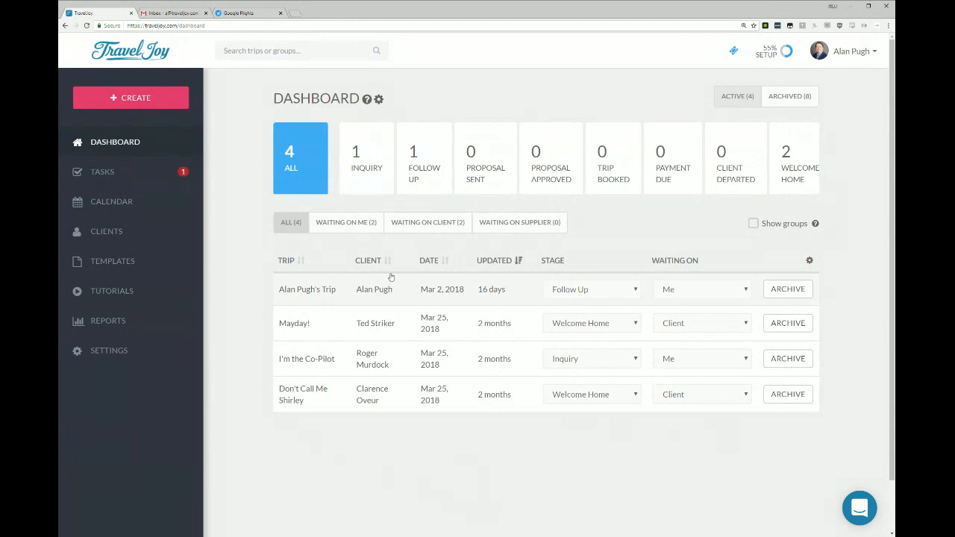
# Sort the trip list by date in both directions and return it to sorting by last update.
pyautogui.click(432, 262)
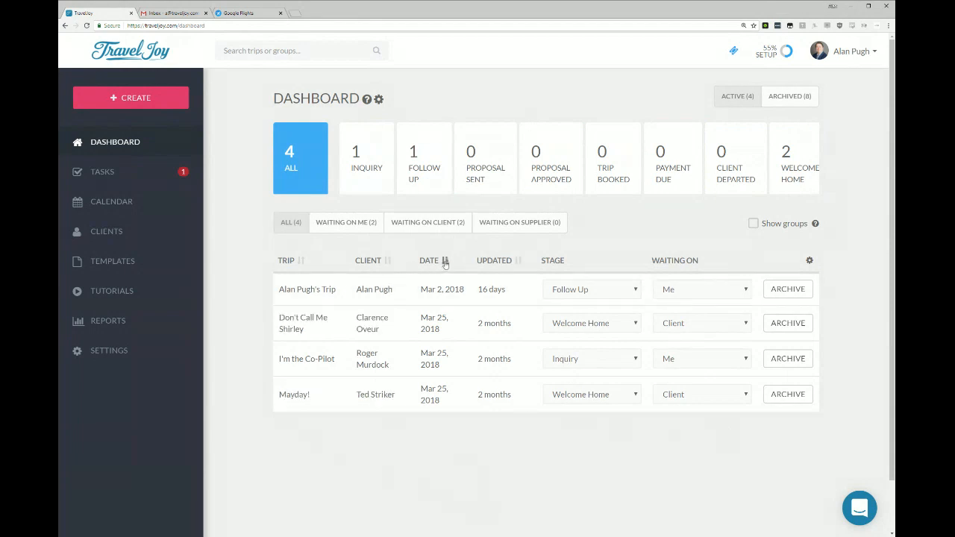
pyautogui.click(445, 261)
pyautogui.click(445, 261)
pyautogui.click(520, 263)
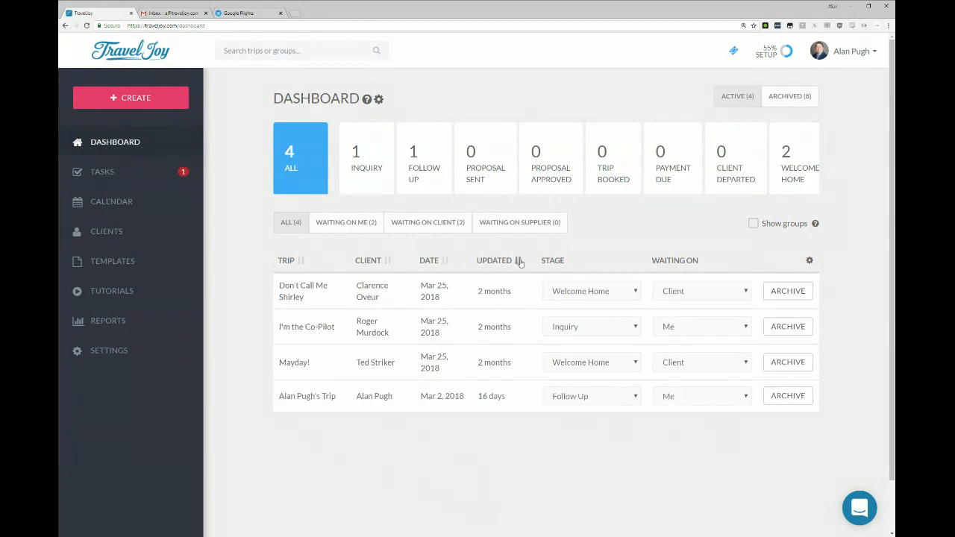
pyautogui.click(519, 262)
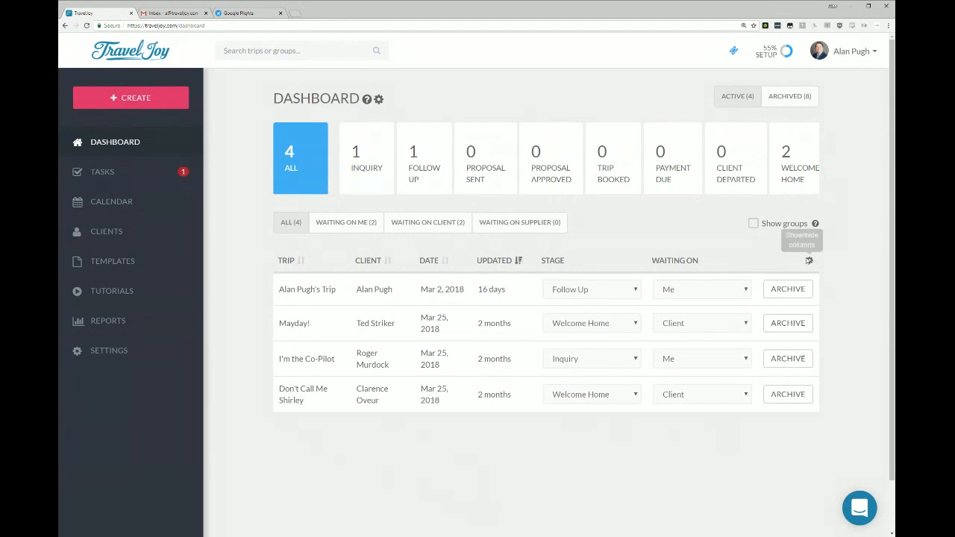
# Hide the Client, Date and Updated columns of the trip table and restore all three.
pyautogui.click(811, 262)
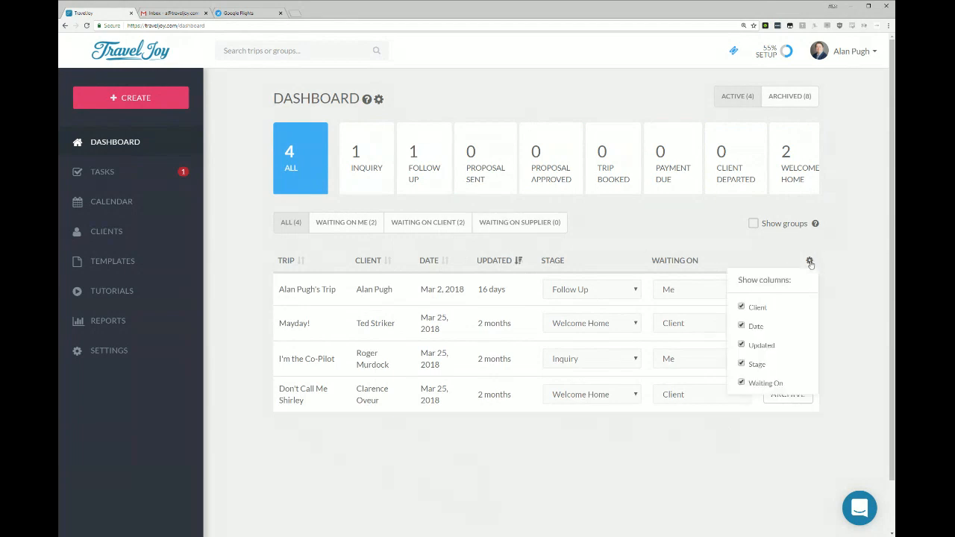
pyautogui.click(756, 306)
pyautogui.click(755, 327)
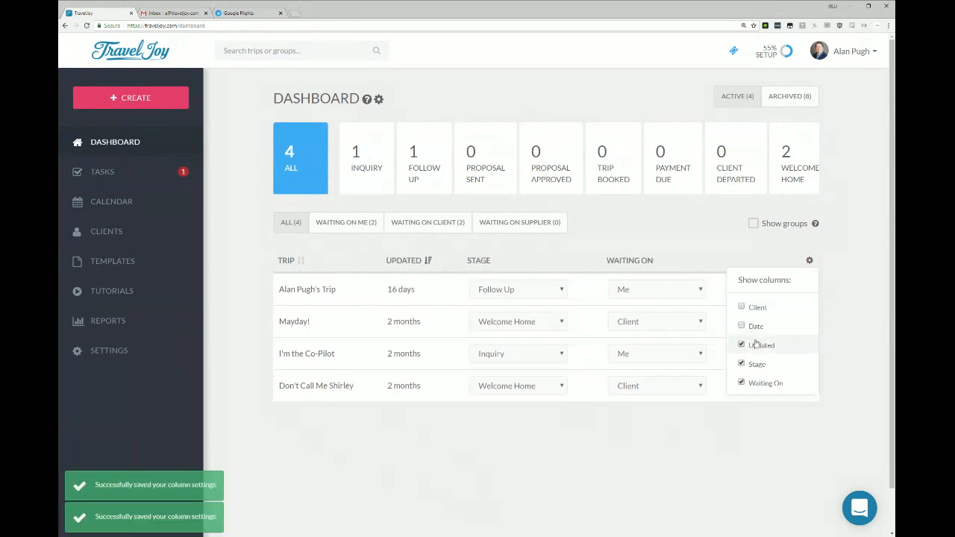
pyautogui.click(755, 344)
pyautogui.click(757, 326)
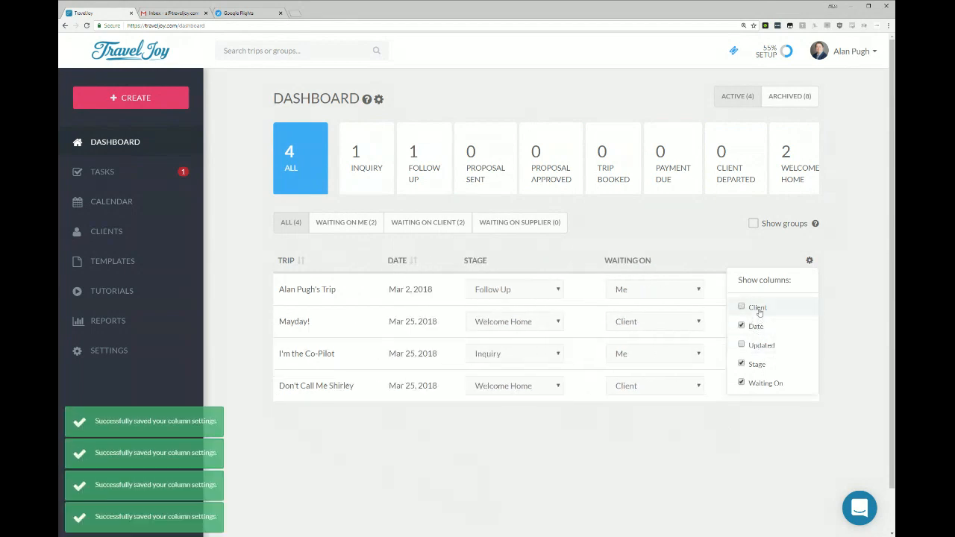
pyautogui.click(753, 306)
pyautogui.click(755, 345)
pyautogui.click(845, 260)
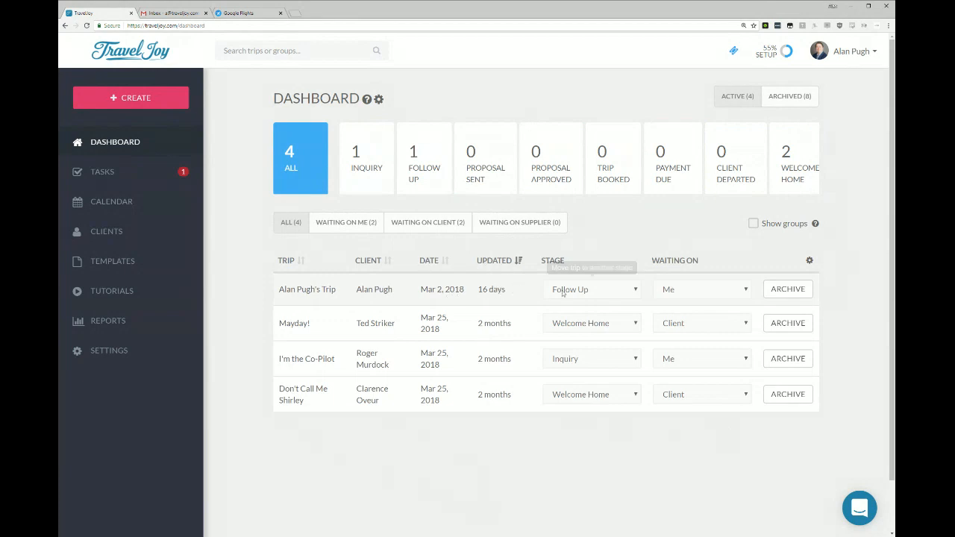
# View the archived trips and return to the active trips.
pyautogui.click(792, 291)
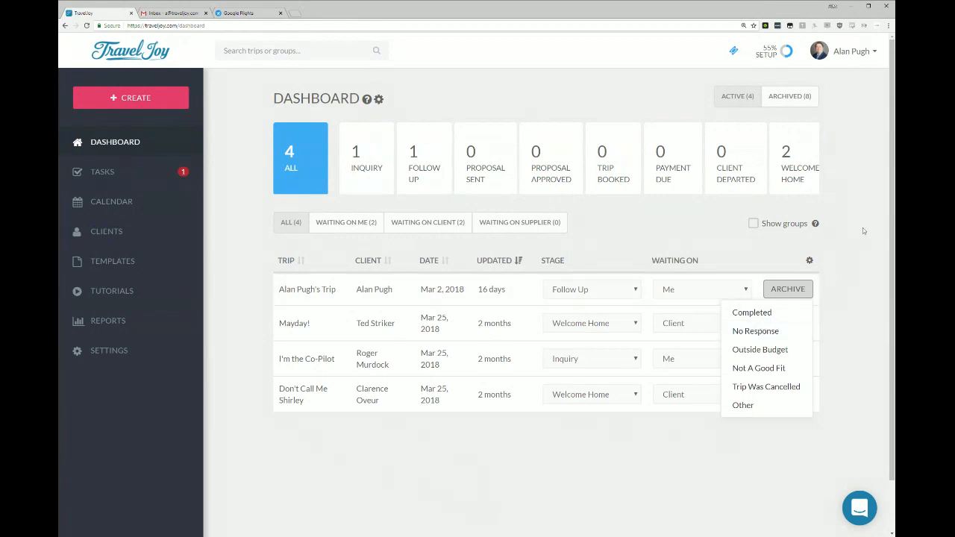
pyautogui.click(769, 98)
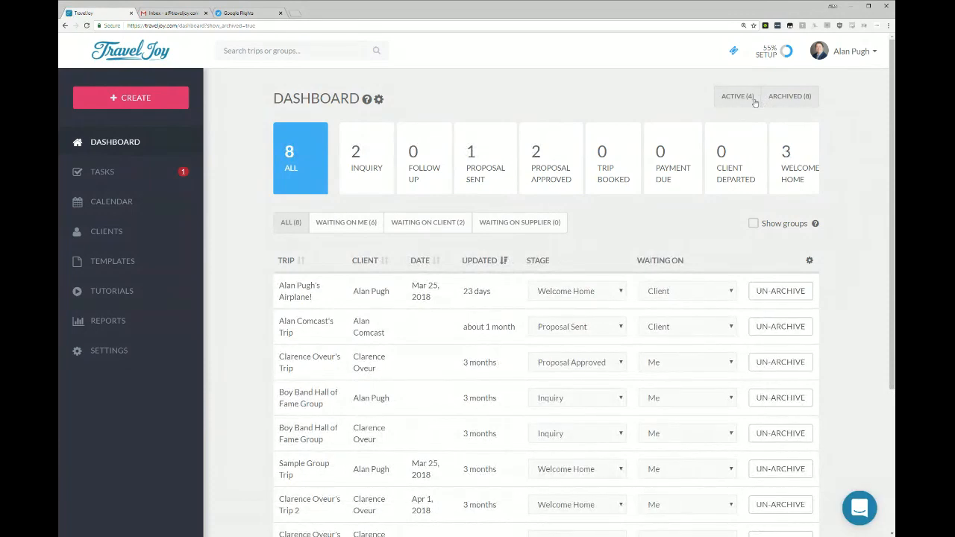
pyautogui.click(742, 102)
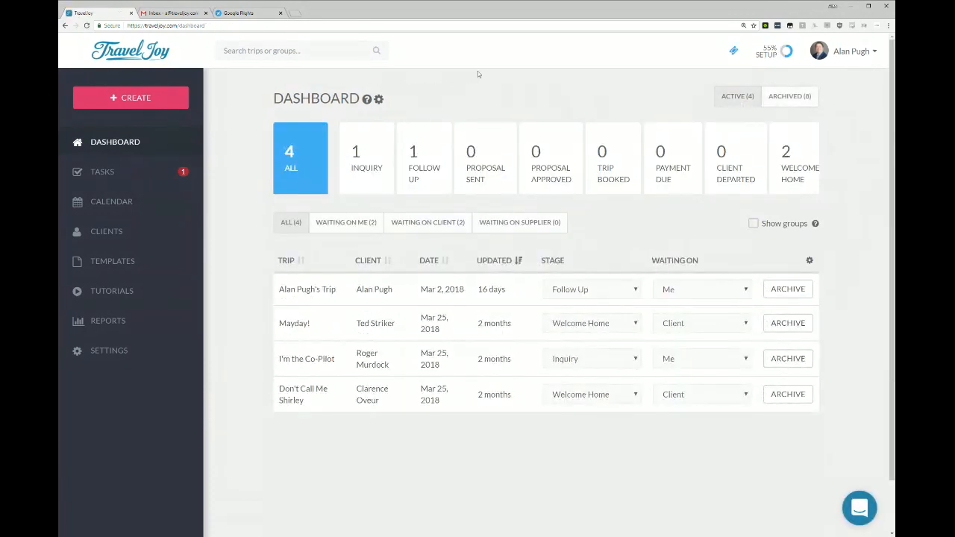
# Show the dashboard trips by group, with the Airplane! group collapsed.
pyautogui.click(784, 224)
pyautogui.click(282, 286)
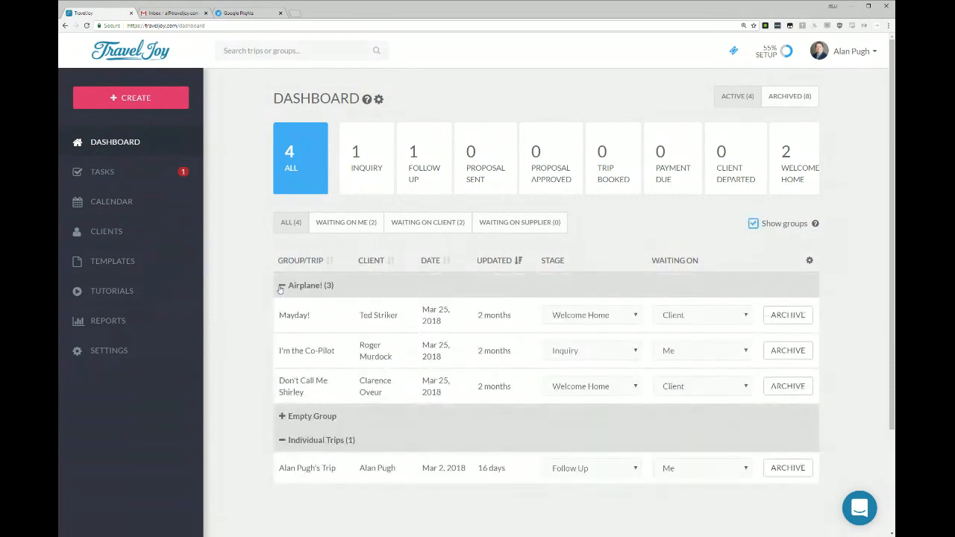
pyautogui.click(281, 287)
pyautogui.click(281, 287)
pyautogui.click(282, 286)
pyautogui.click(753, 224)
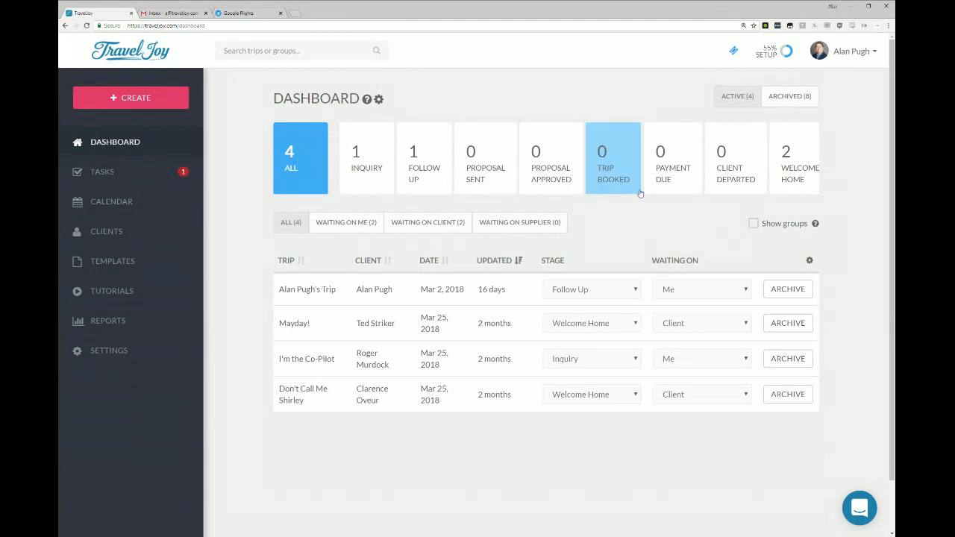
pyautogui.click(754, 224)
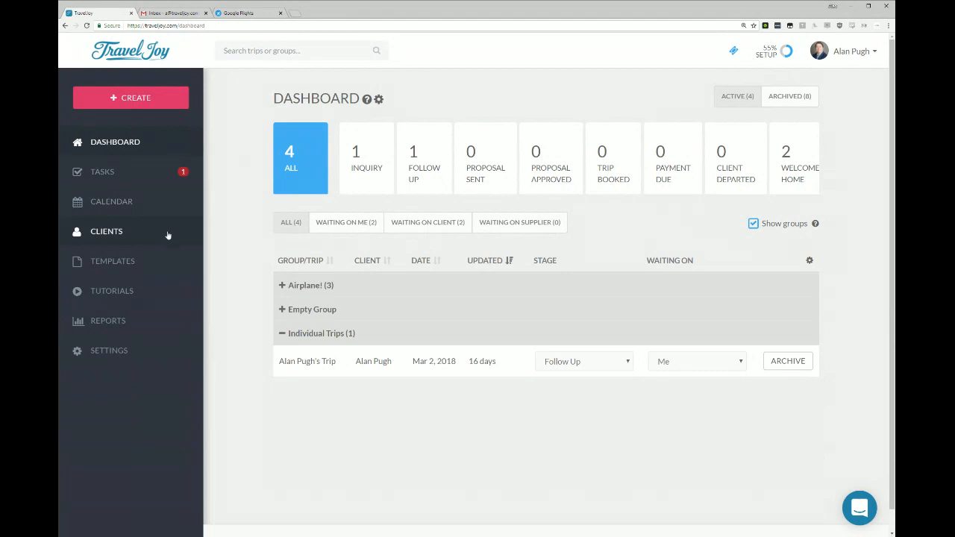
# Open the Welcome Home Email (default) template from the email templates for editing.
pyautogui.click(112, 261)
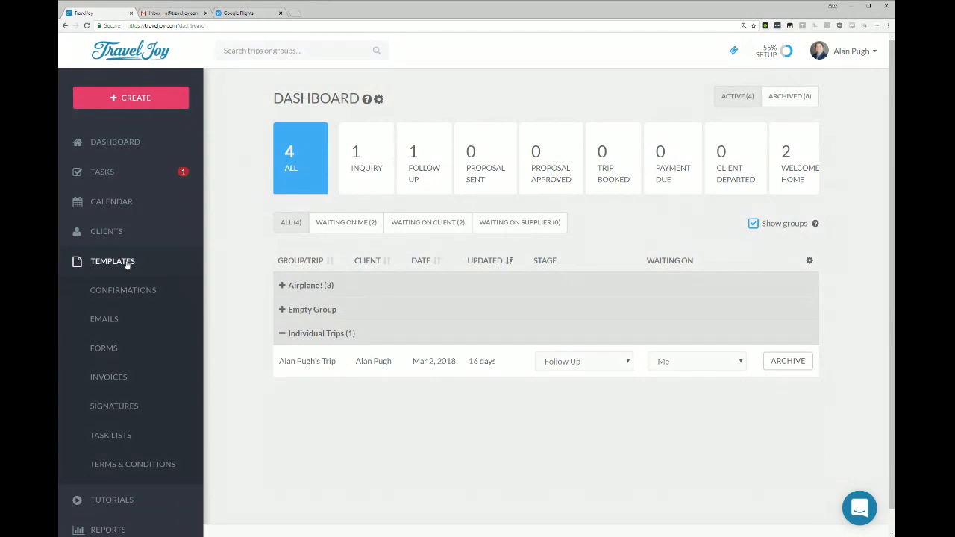
pyautogui.click(104, 321)
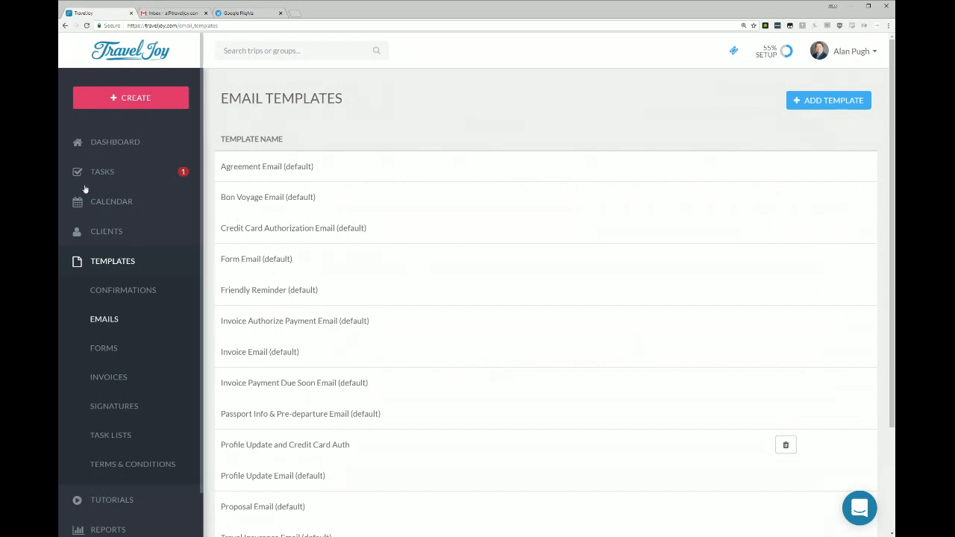
pyautogui.click(813, 100)
pyautogui.scroll(-2, 809, 101)
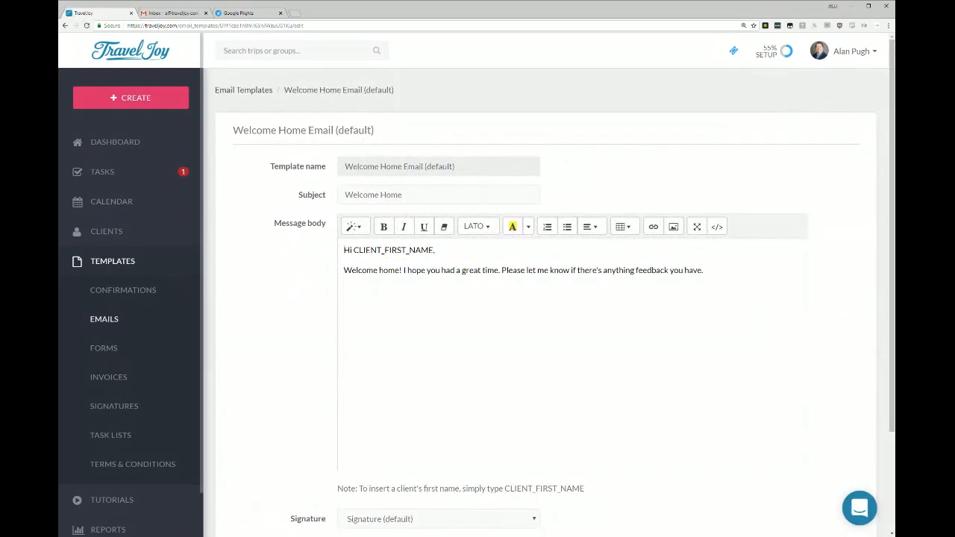
# Examine the template name, subject and message body of the Welcome Home email template.
pyautogui.tripleClick(419, 166)
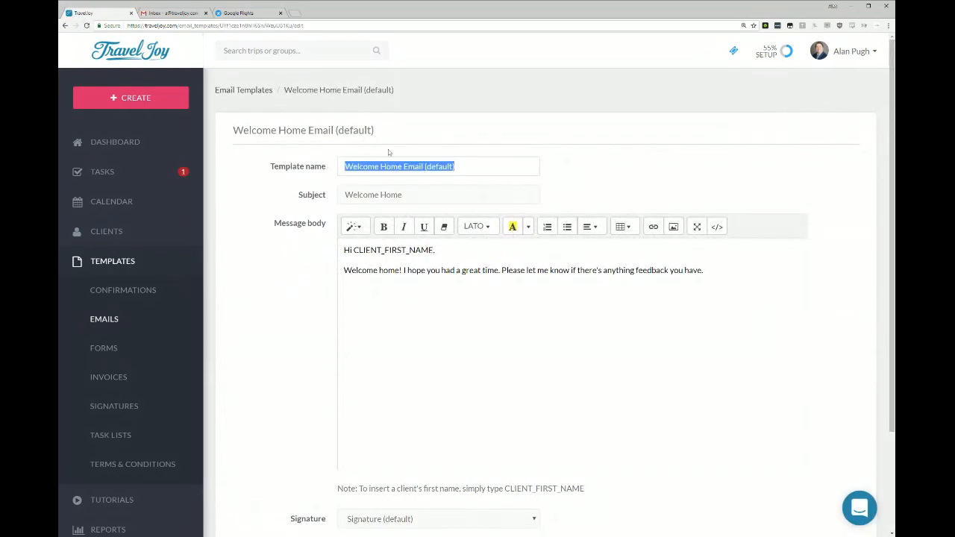
pyautogui.press('Tab')
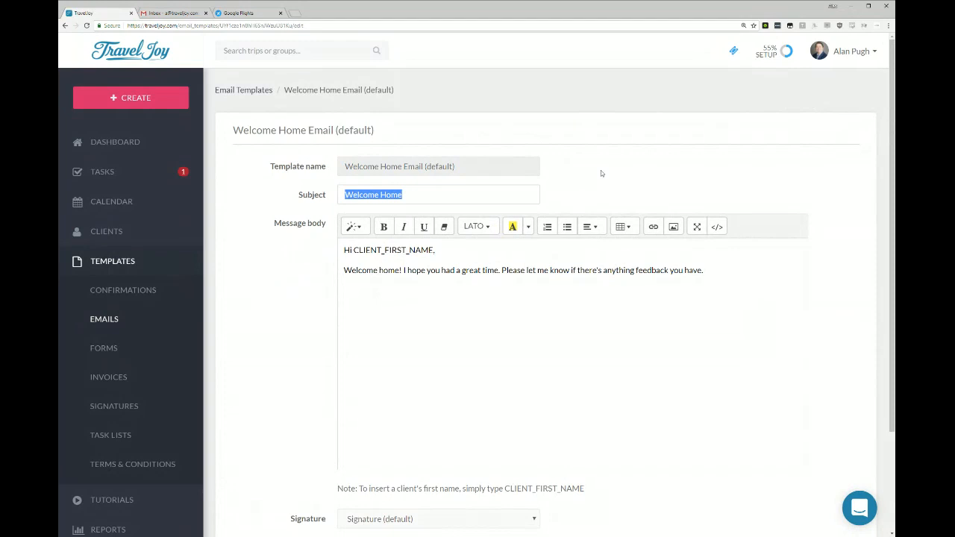
pyautogui.moveTo(344, 250); pyautogui.dragTo(703, 270)
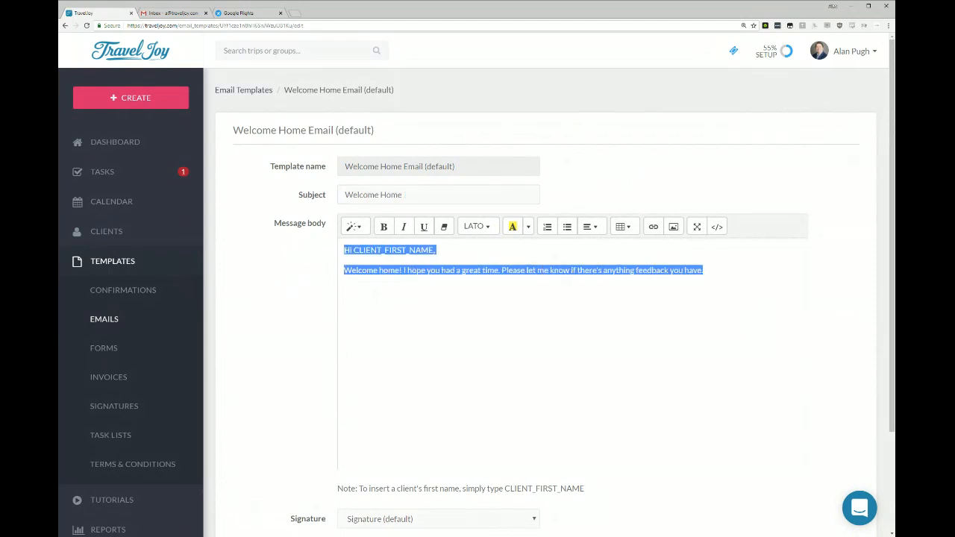
# Add the closing paragraph "Also, here's a link to my website for referrals: LINK" to the message body.
pyautogui.click(704, 272)
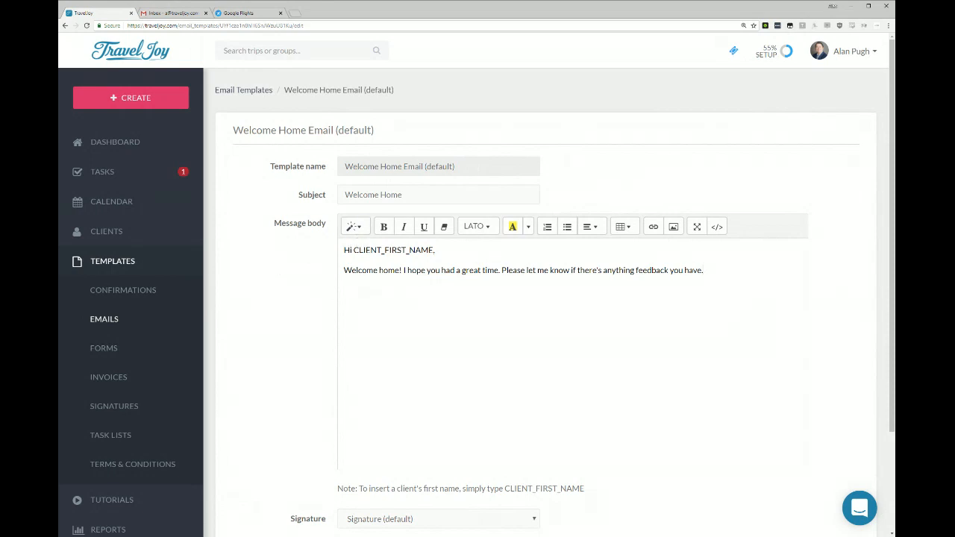
pyautogui.write("Also, here's a link to my website f")
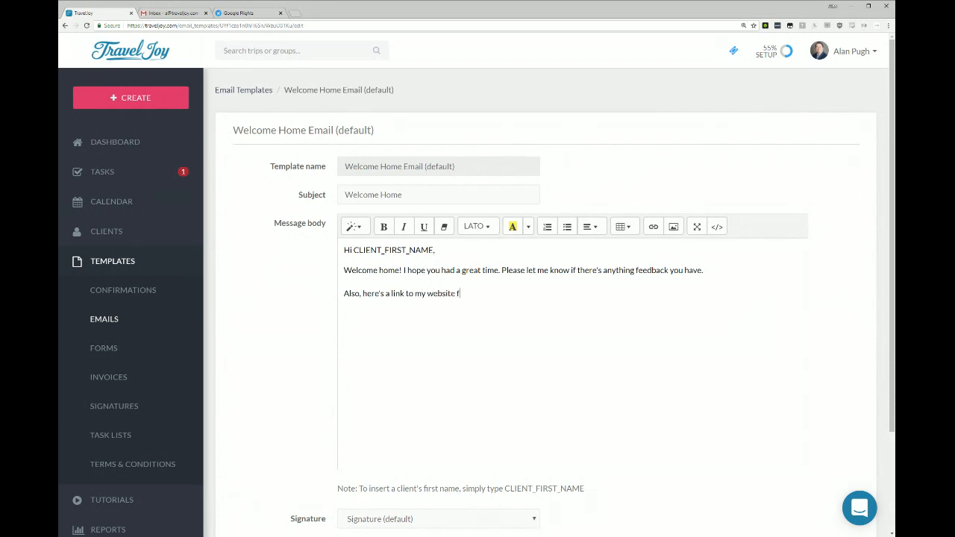
pyautogui.write('or referrals: LINK')
pyautogui.scroll(-1, 292, 331)
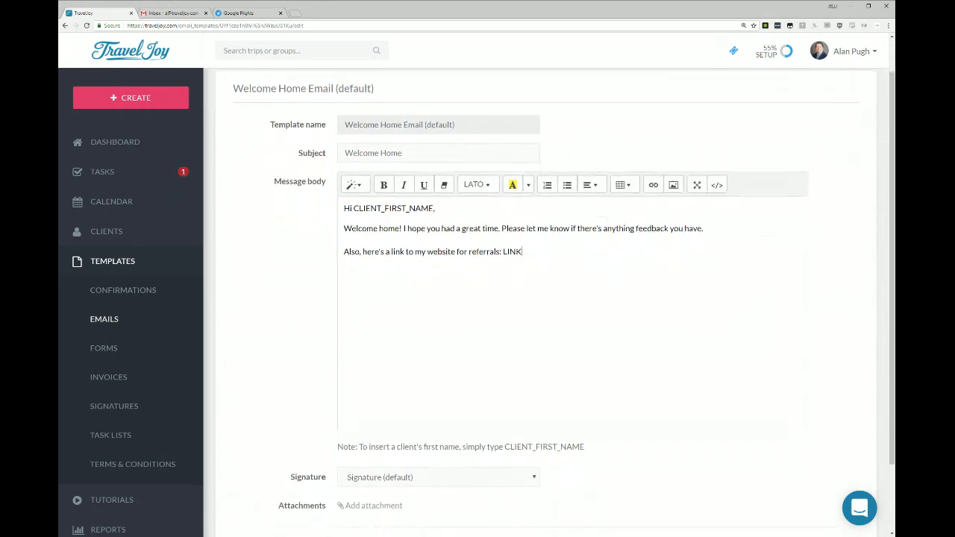
# Review the rest of the Welcome Home email template and save the edited template.
pyautogui.scroll(-2, 490, 363)
pyautogui.scroll(3, 490, 362)
pyautogui.scroll(-3, 490, 362)
pyautogui.click(820, 463)
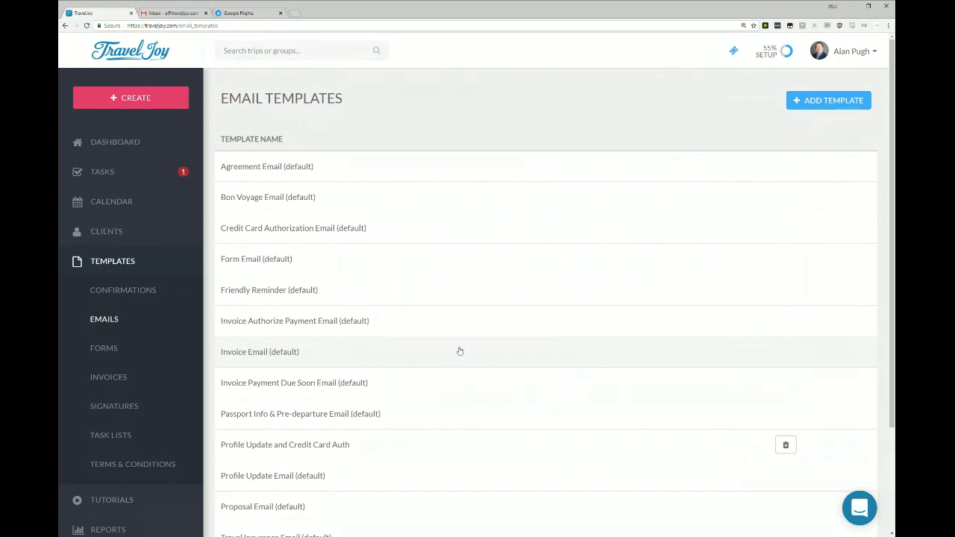
# Open the confirmation templates and examine the ones for a client submitting a form and approving a proposal.
pyautogui.click(138, 293)
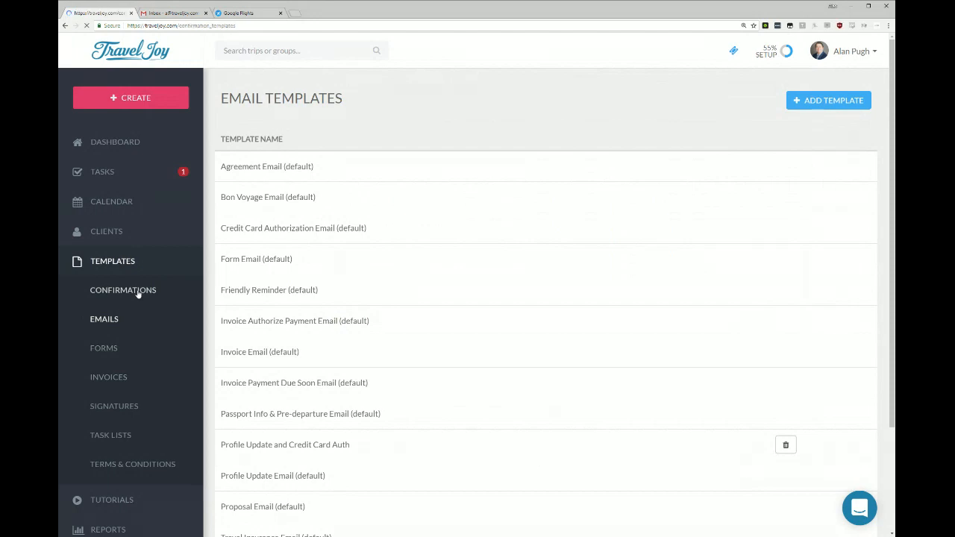
pyautogui.moveTo(239, 141); pyautogui.dragTo(355, 142)
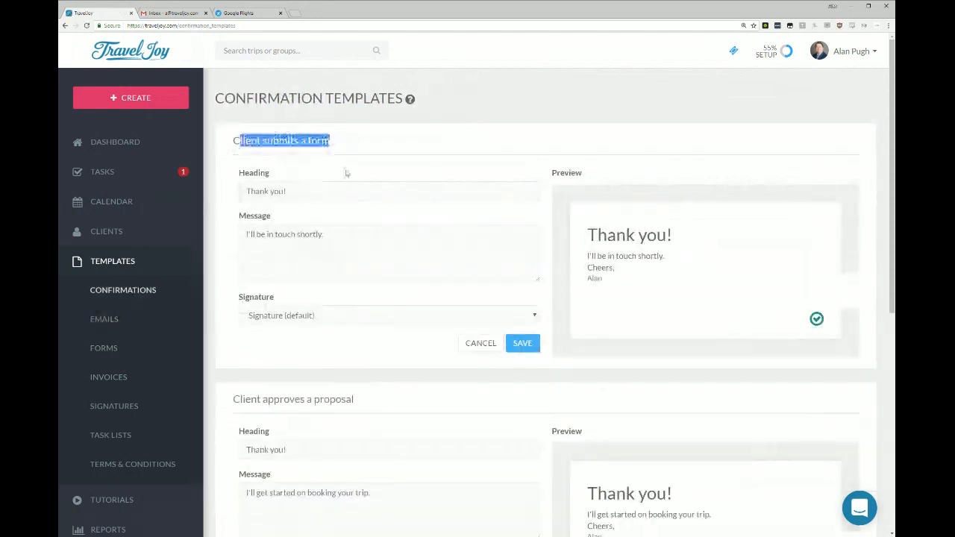
pyautogui.moveTo(239, 399); pyautogui.dragTo(381, 399)
pyautogui.click(389, 395)
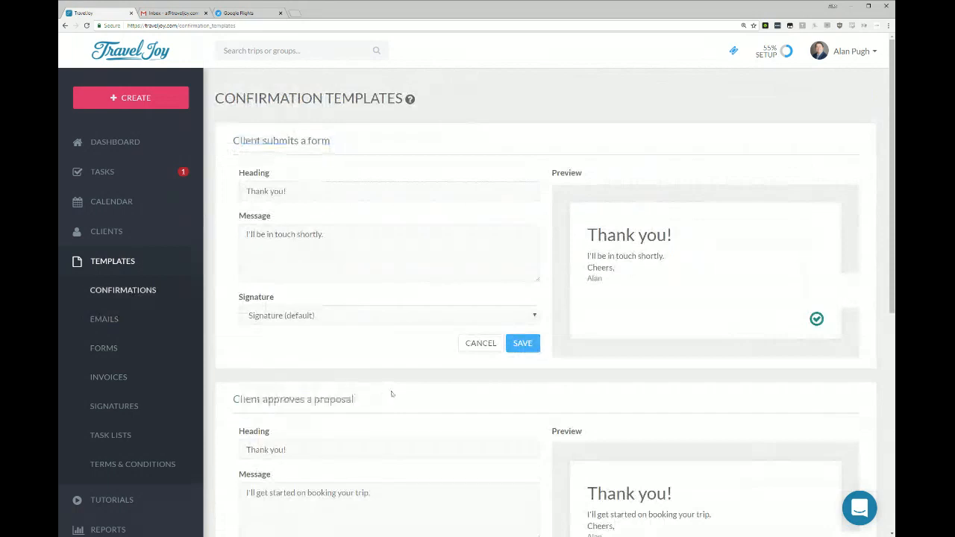
# Add the paragraph "Click here to book a one-on-one session with me <<LINK>>" to the proposal approval confirmation message and check its preview.
pyautogui.scroll(-3, 392, 394)
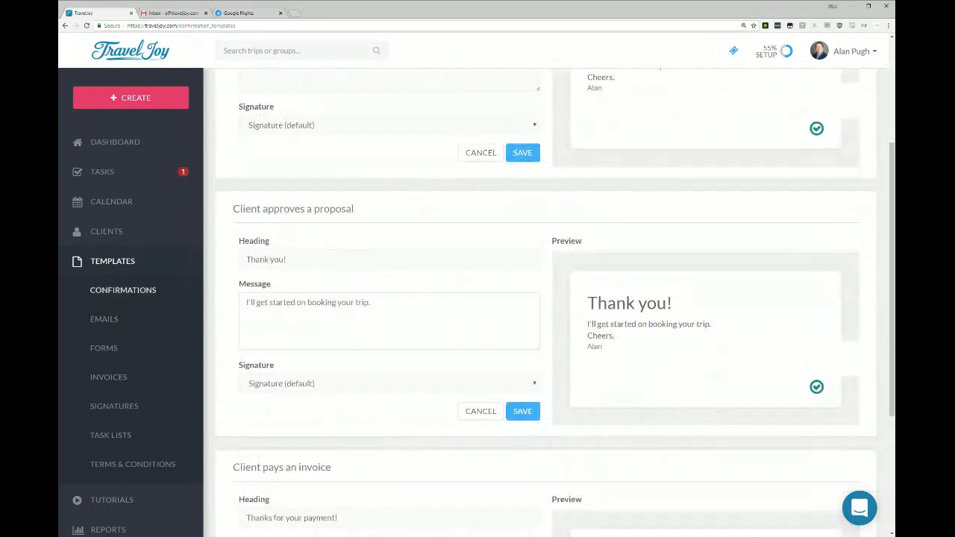
pyautogui.press('Return')
pyautogui.press('Return')
pyautogui.write('Click here to book a one-on-one session with me <<LINK>>')
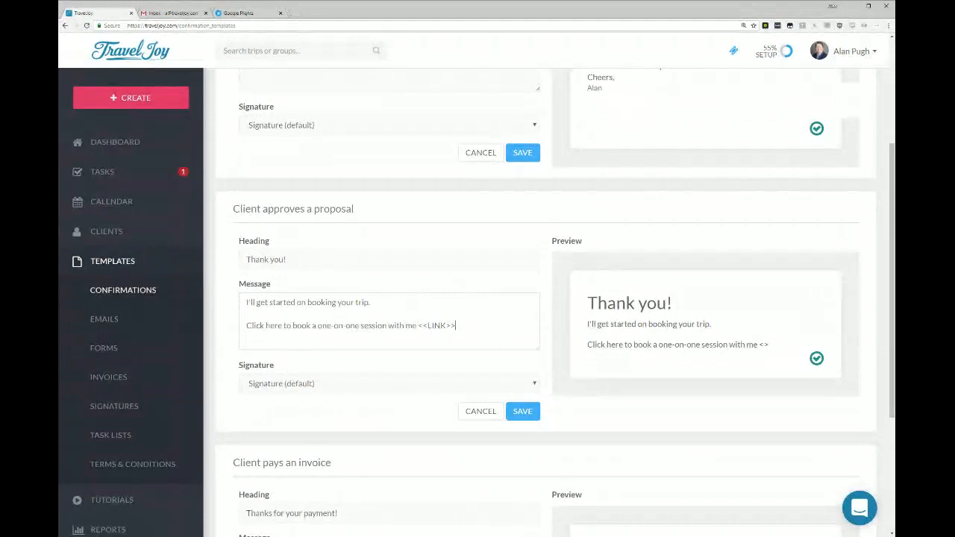
pyautogui.moveTo(635, 302); pyautogui.dragTo(713, 328)
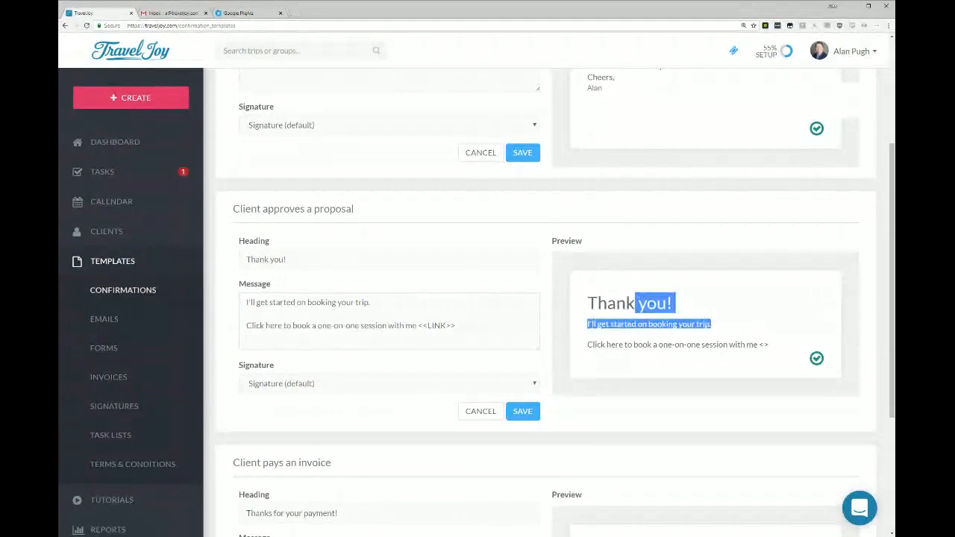
pyautogui.click(714, 329)
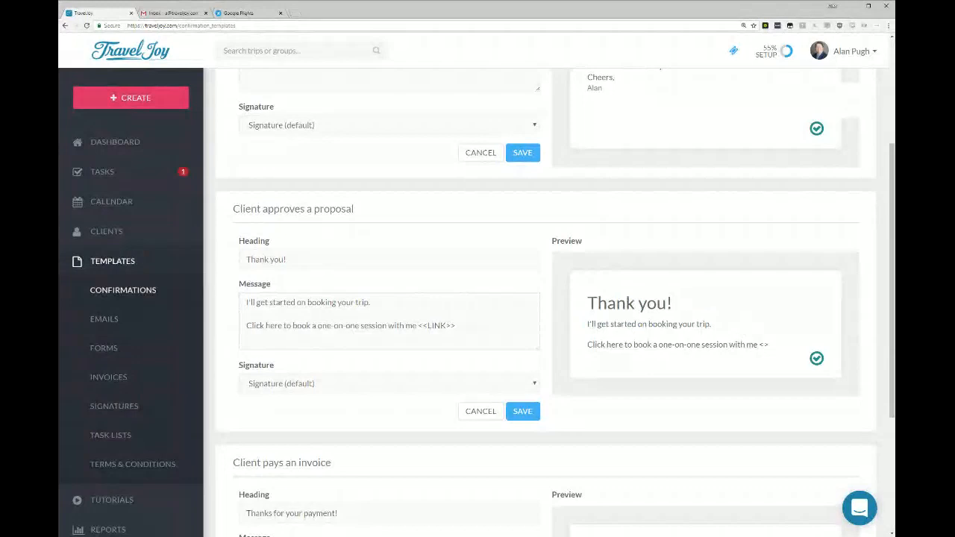
# Delete the Tour template from the invoice item templates.
pyautogui.click(120, 382)
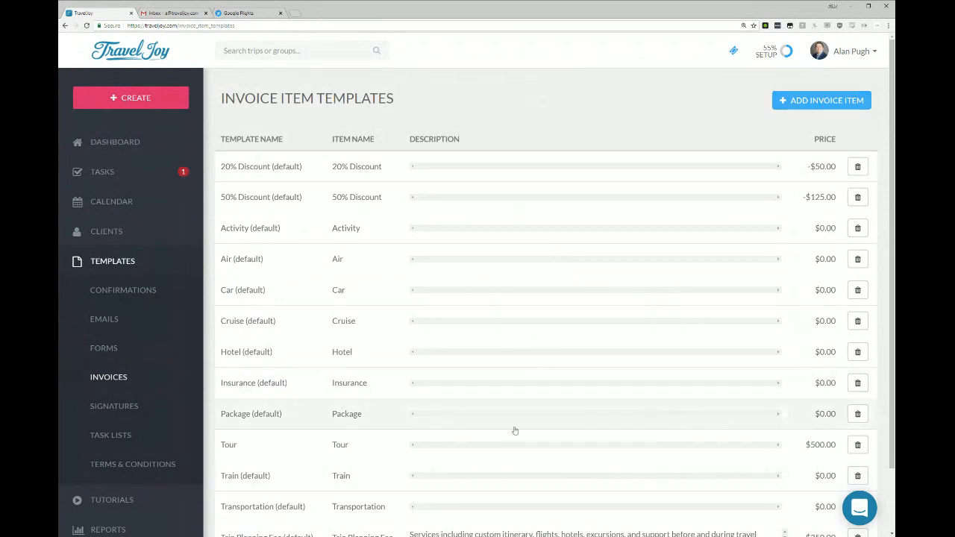
pyautogui.click(857, 446)
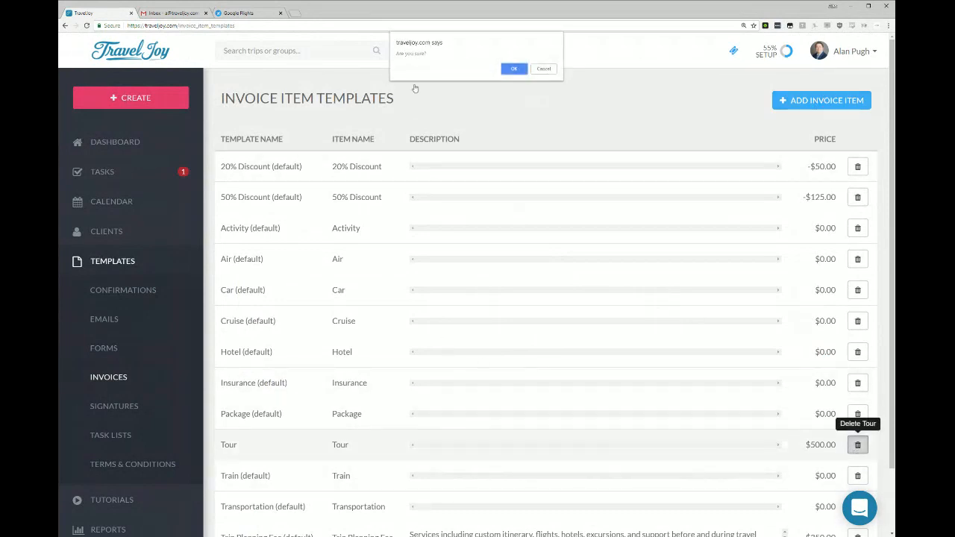
pyautogui.click(522, 70)
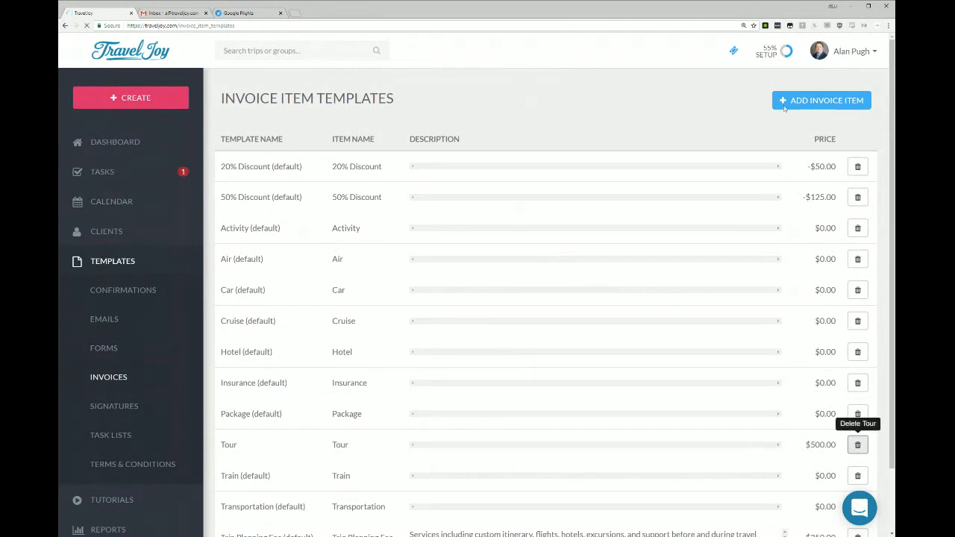
# Start a new invoice item template with "Boy Band Hall of Fame Tour" as both template name and item name.
pyautogui.click(832, 100)
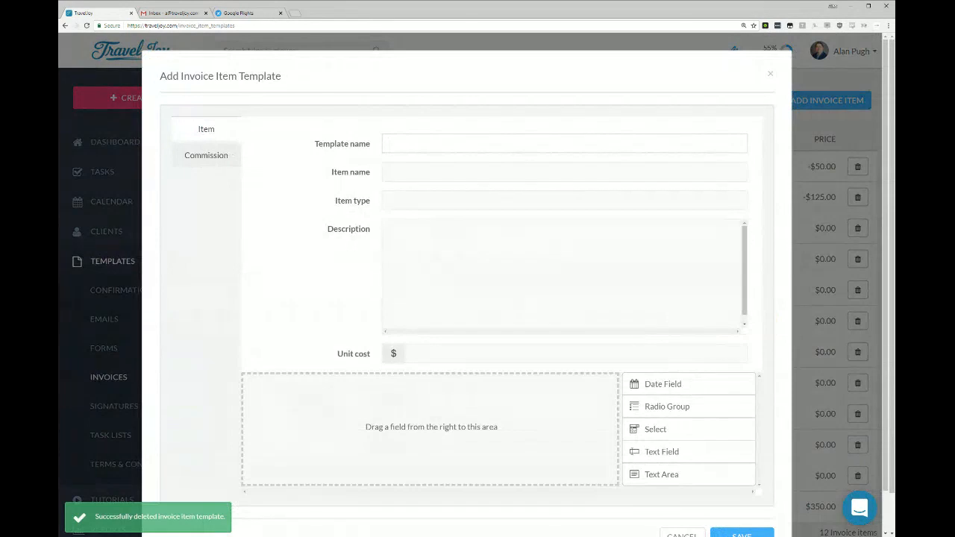
pyautogui.write('Boy Band H')
pyautogui.write('all of')
pyautogui.write('Fame T')
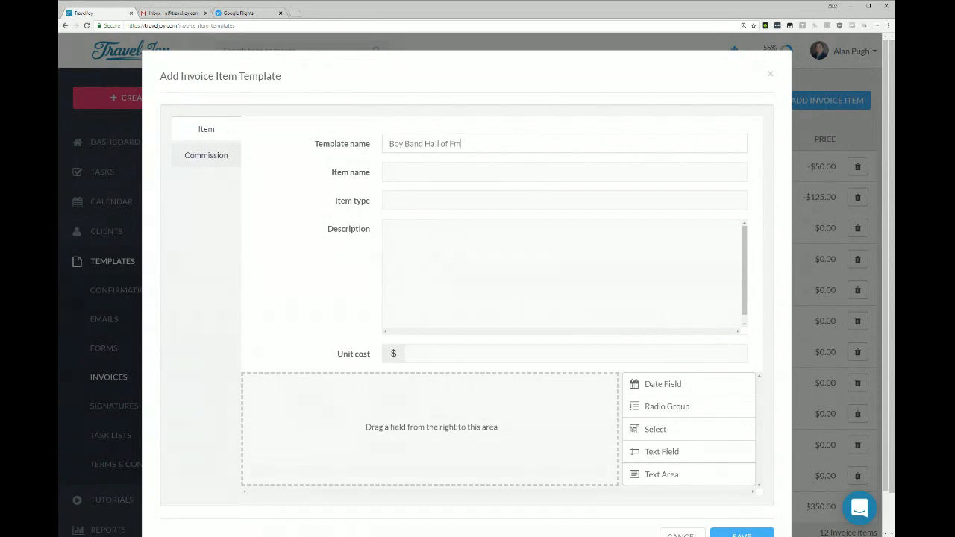
pyautogui.write('our')
pyautogui.hotkey('shift', 'Tab')
pyautogui.hotkey('ctrl', 'c')
pyautogui.press('Tab')
pyautogui.hotkey('ctrl', 'v')
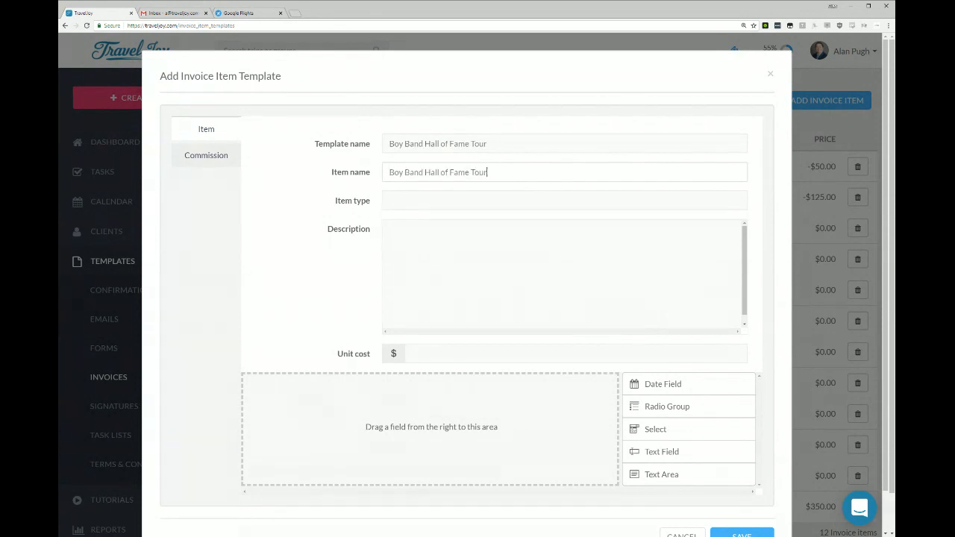
# Fill in the item details with type Tour, description "All-Inclusive Description Goes Here" and unit cost $5000.
pyautogui.press('Tab')
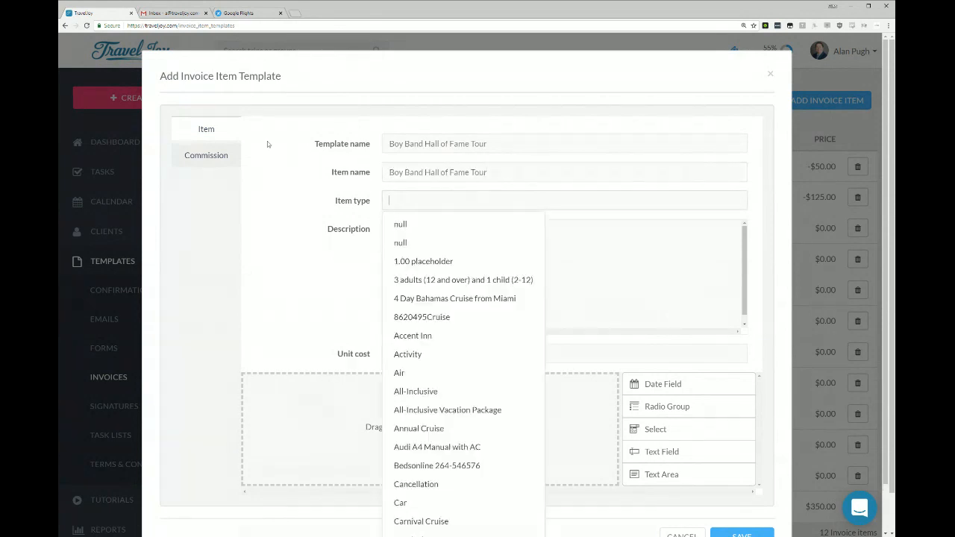
pyautogui.write('Tour')
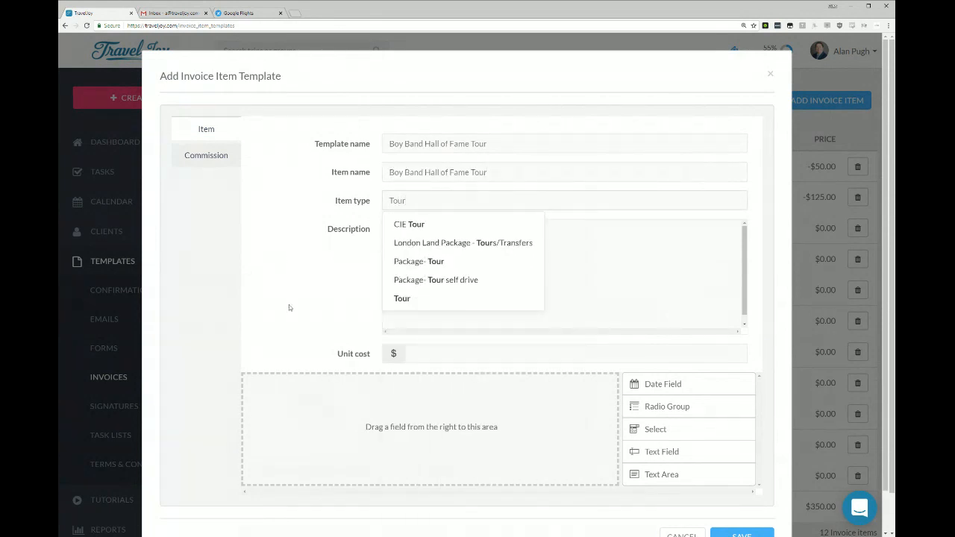
pyautogui.click(409, 300)
pyautogui.write('All-I')
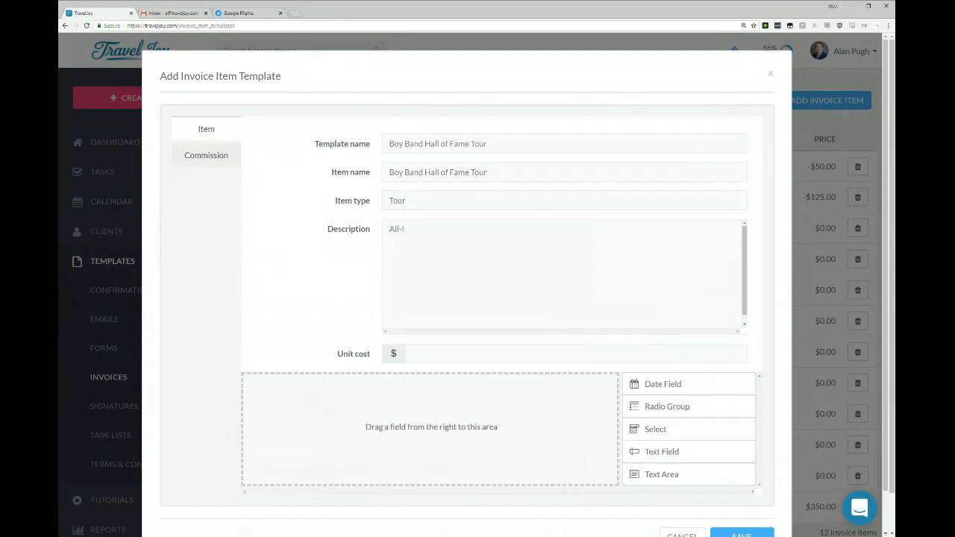
pyautogui.write('nclusive Description Gos')
pyautogui.press('BackSpace')
pyautogui.write('es Here')
pyautogui.click(569, 354)
pyautogui.write('5000')
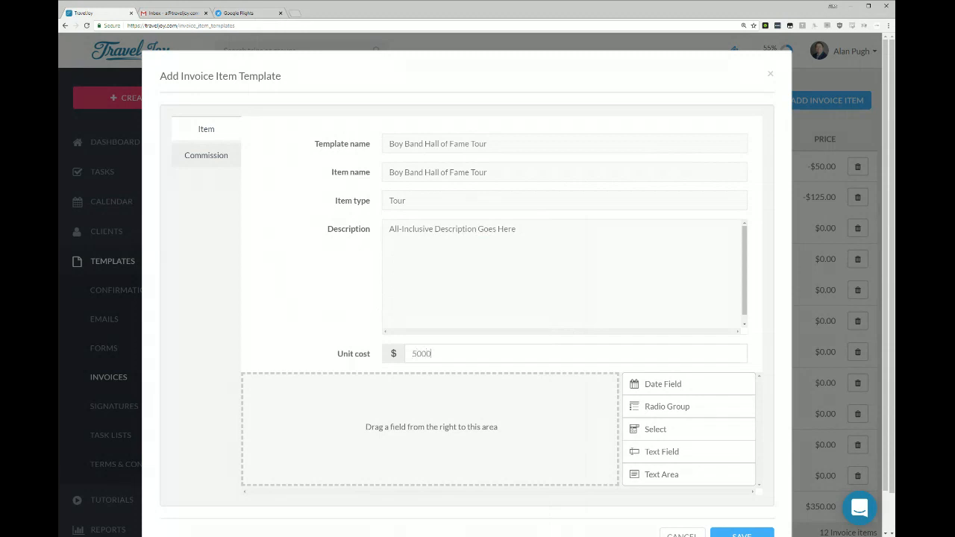
# Add a date field labelled "Date" to the invoice item template and save the template.
pyautogui.scroll(-2, 483, 390)
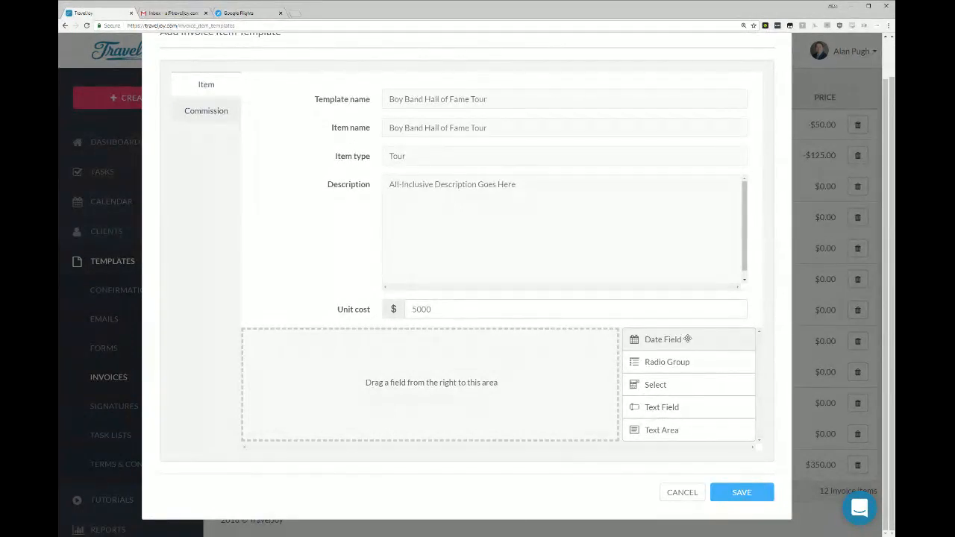
pyautogui.moveTo(687, 338); pyautogui.dragTo(402, 373)
pyautogui.click(590, 337)
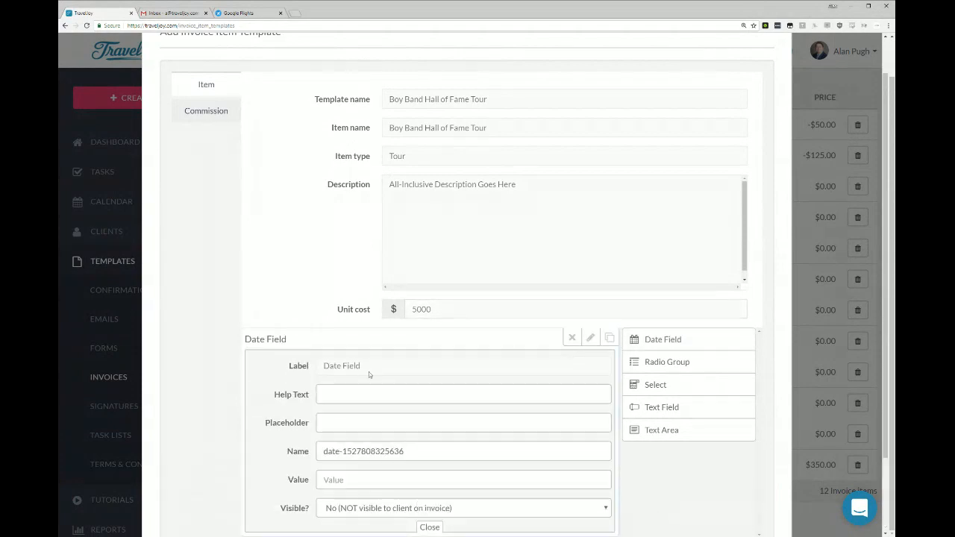
pyautogui.moveTo(368, 372); pyautogui.dragTo(205, 370)
pyautogui.write('Date')
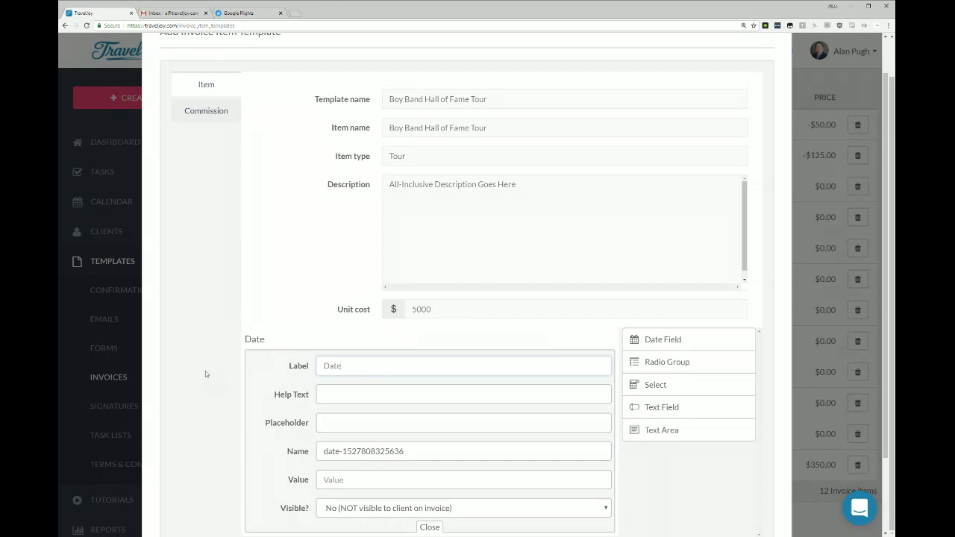
pyautogui.scroll(-3, 366, 337)
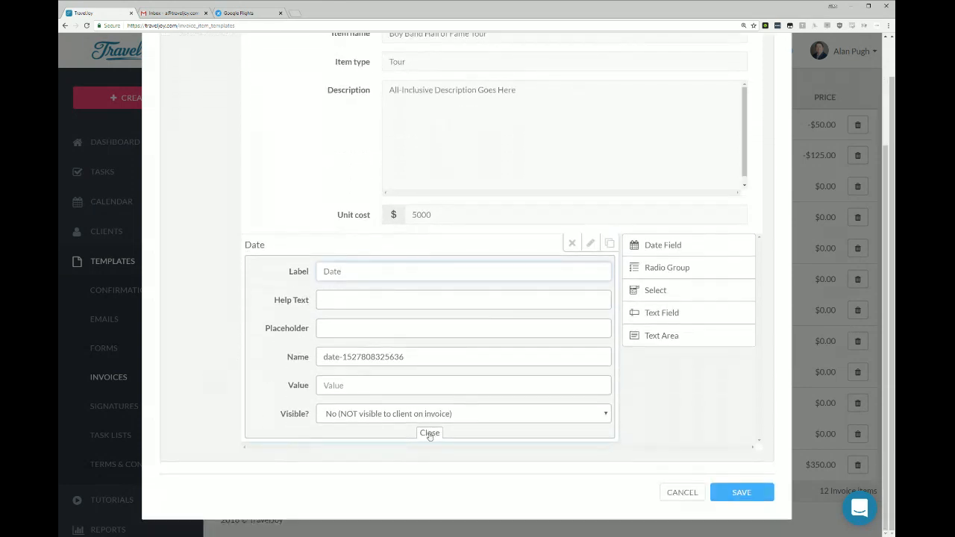
pyautogui.click(430, 433)
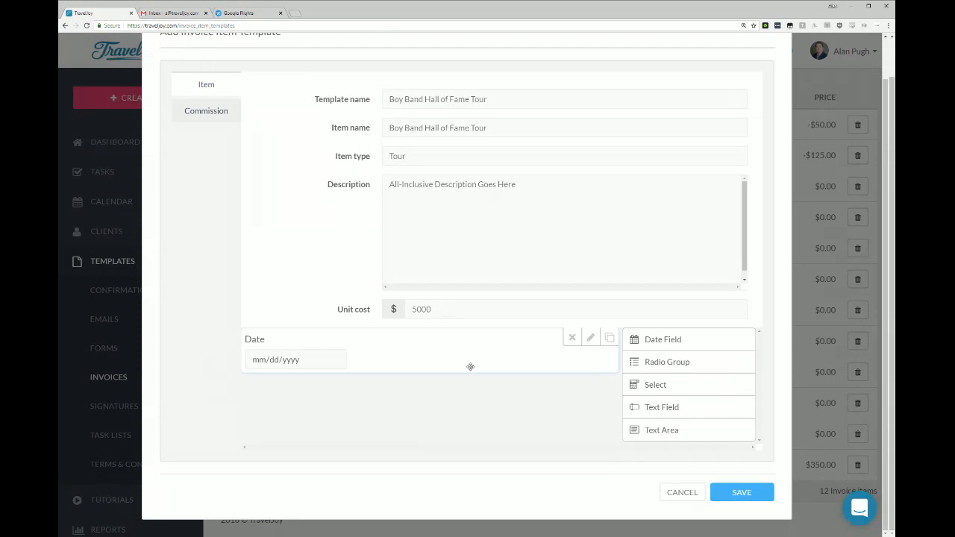
pyautogui.click(734, 492)
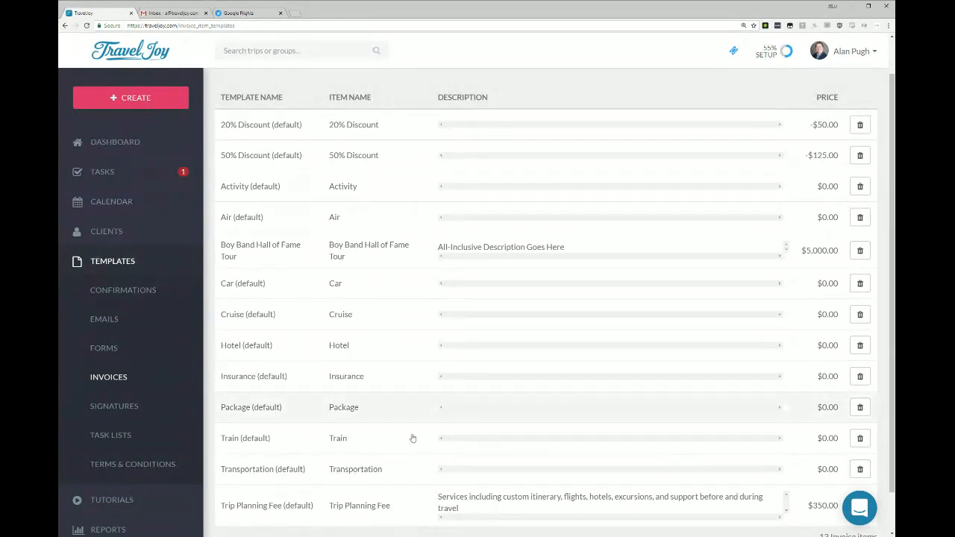
# Open the "Send 14 Days Til Trip Message" task of the Hype Messages task list template for editing.
pyautogui.click(121, 436)
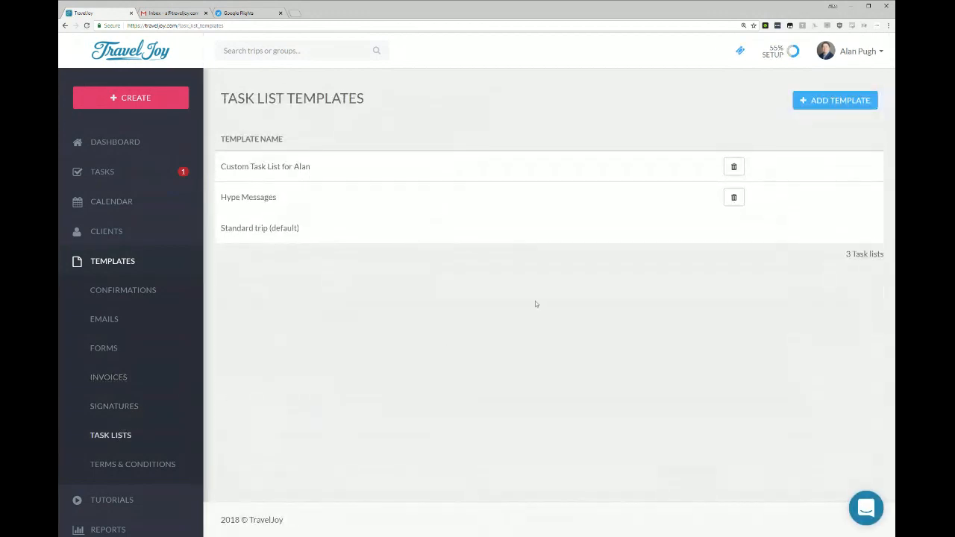
pyautogui.click(322, 198)
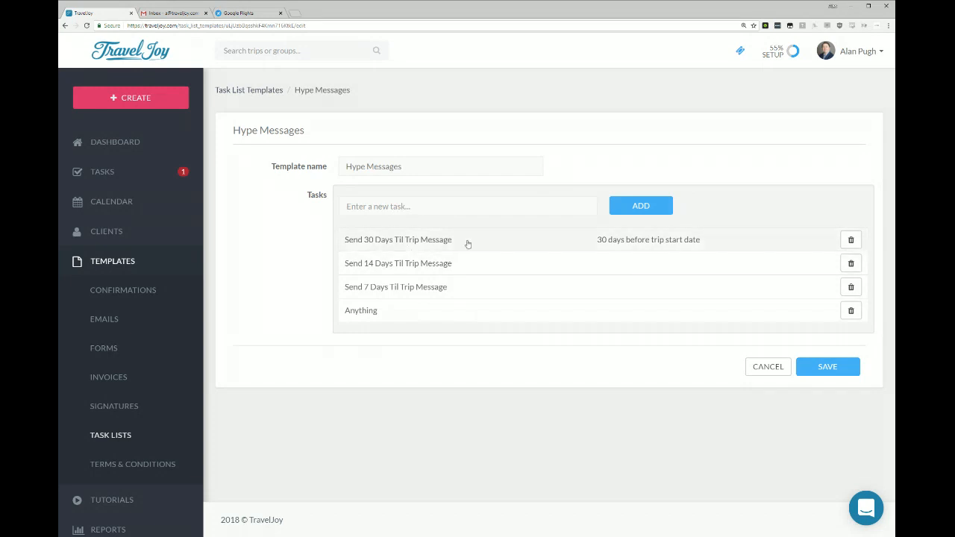
pyautogui.click(616, 263)
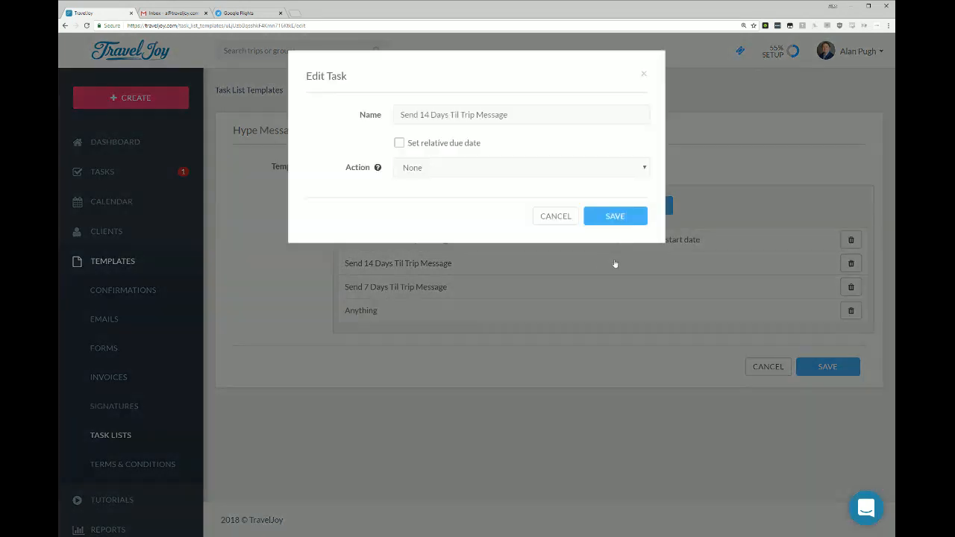
# Set the task's relative due date to 14 days before trip start date, then save the task and the task list template.
pyautogui.click(444, 143)
pyautogui.click(420, 179)
pyautogui.write('4')
pyautogui.click(421, 176)
pyautogui.click(421, 176)
pyautogui.click(420, 177)
pyautogui.click(421, 177)
pyautogui.click(421, 177)
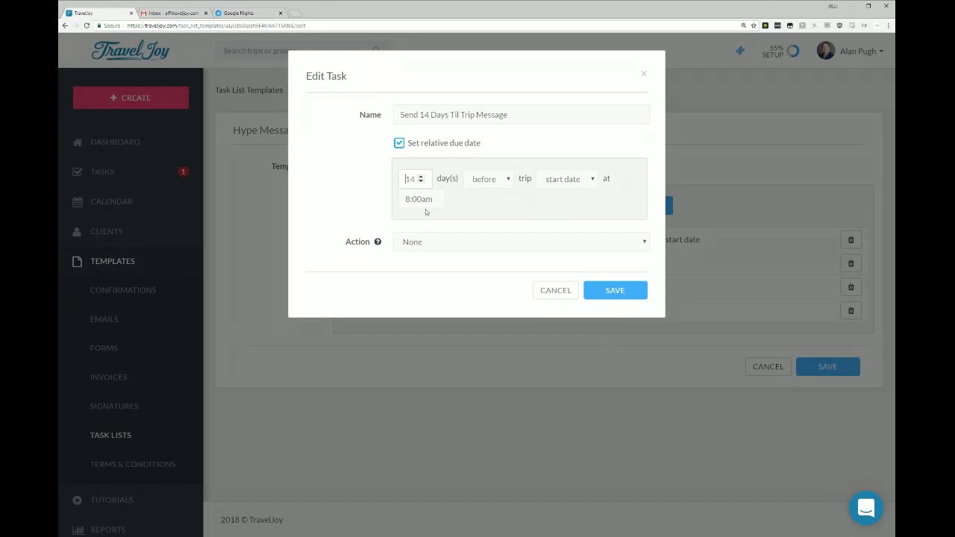
pyautogui.click(619, 288)
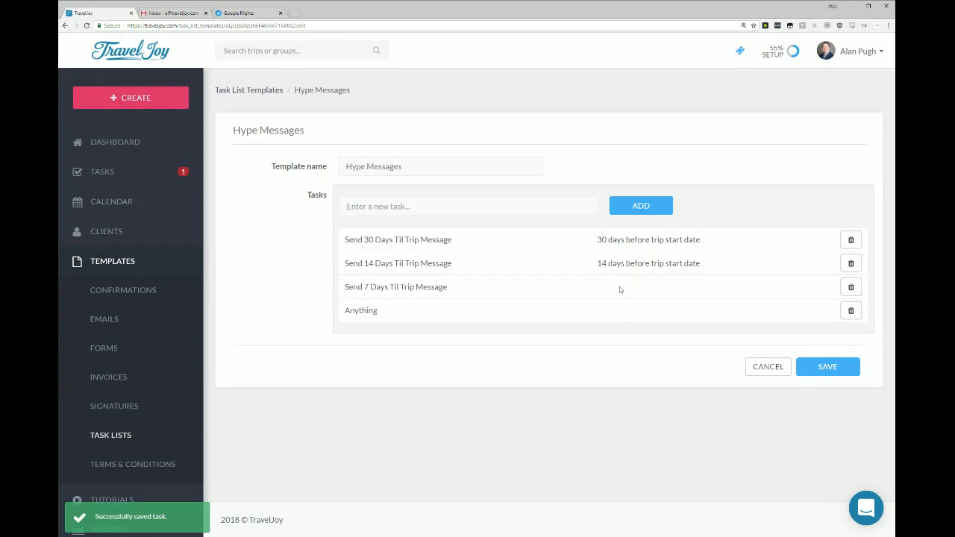
pyautogui.click(837, 373)
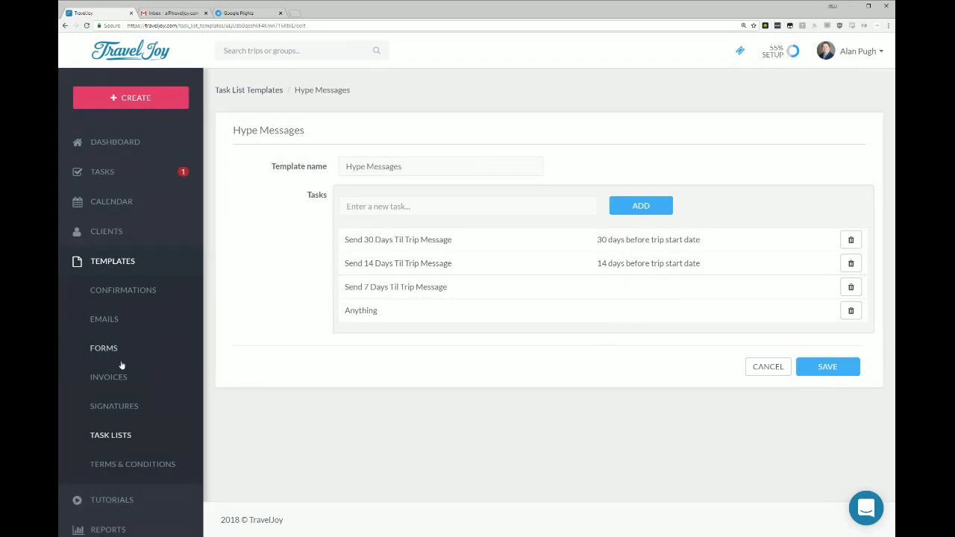
# Show the list of terms and conditions templates and look over the available template categories.
pyautogui.click(146, 474)
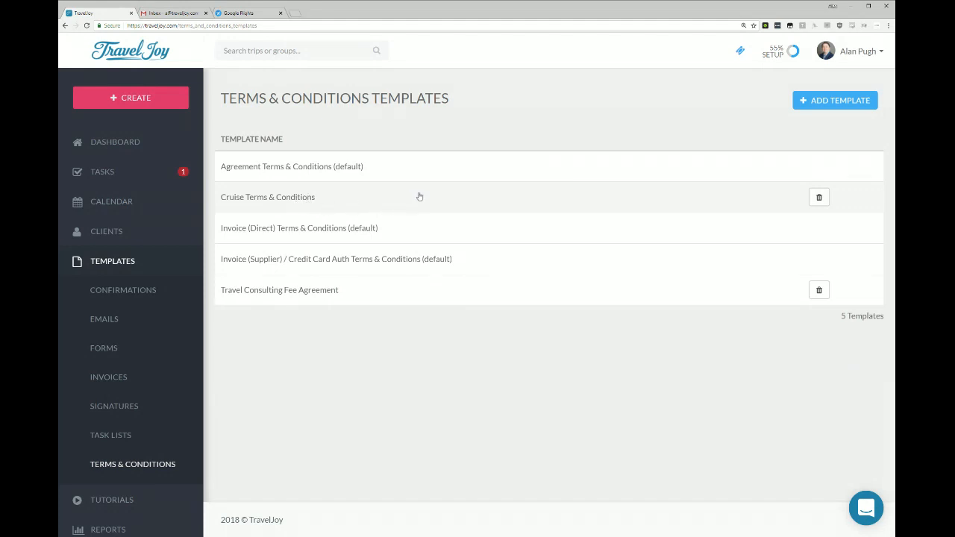
pyautogui.scroll(-1, 171, 316)
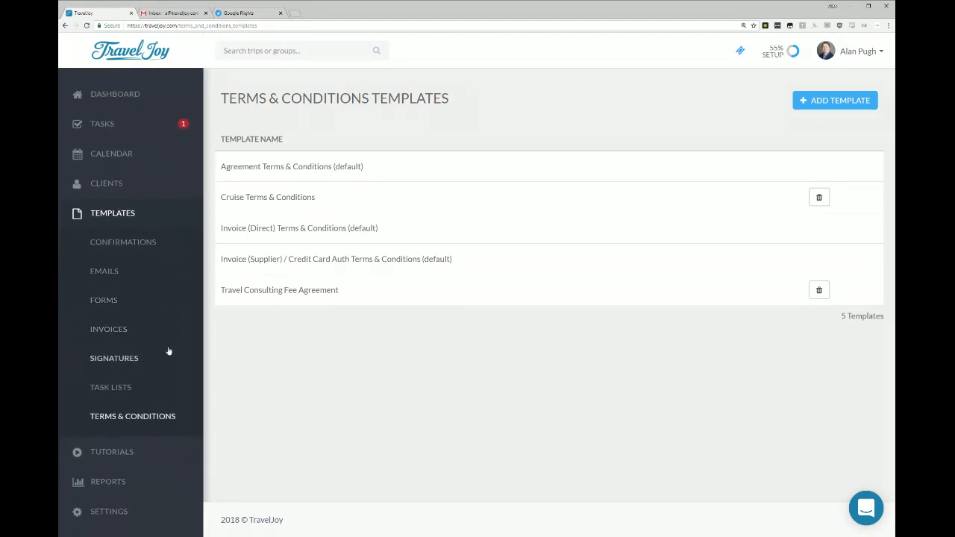
pyautogui.scroll(1, 193, 341)
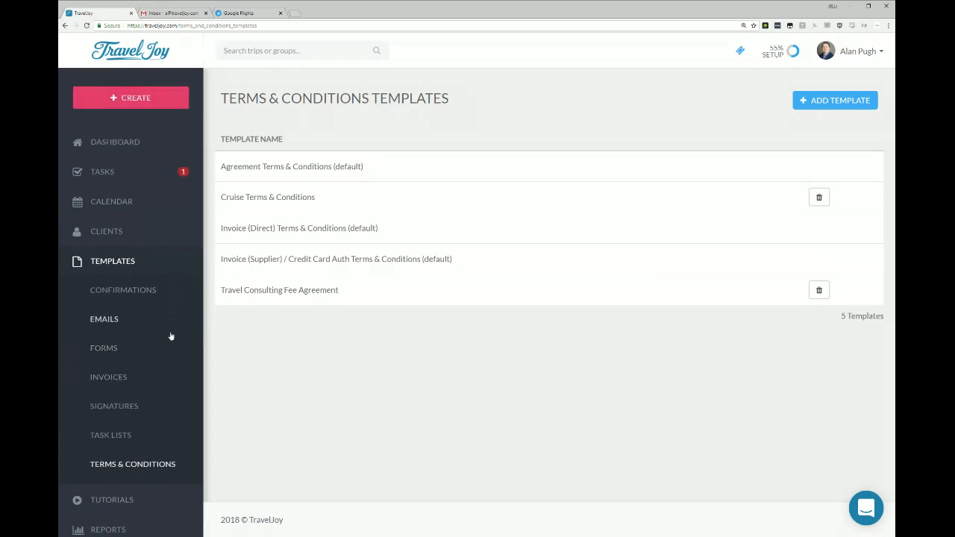
# Start creating a new trip.
pyautogui.click(139, 101)
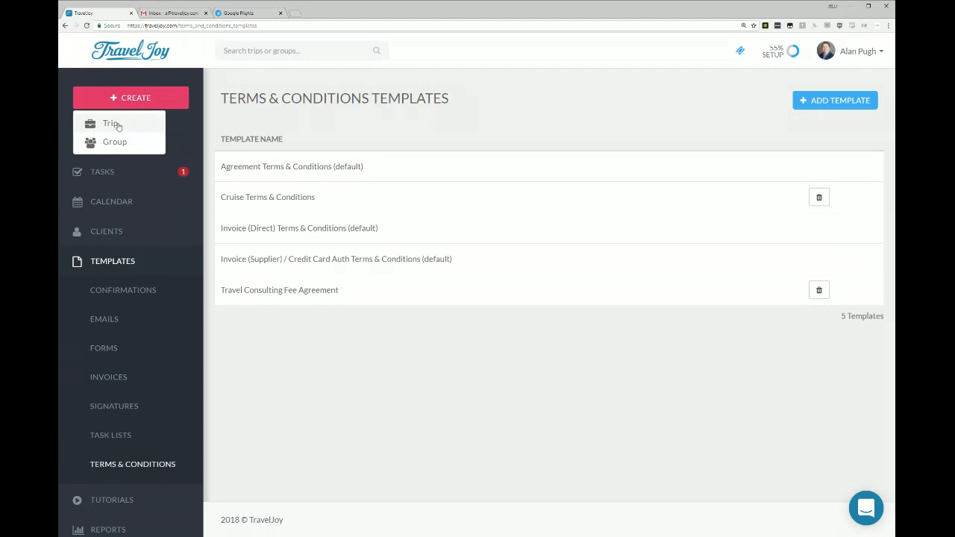
pyautogui.click(112, 123)
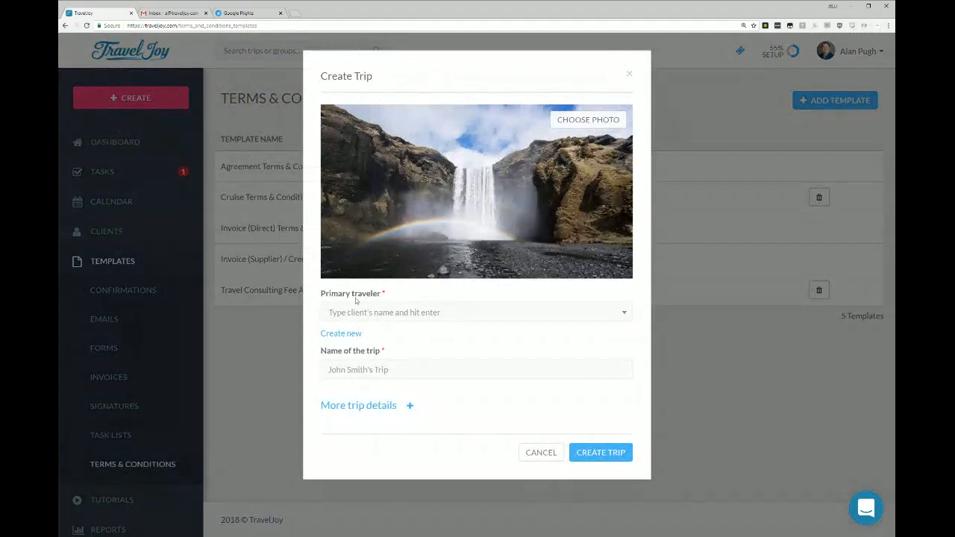
pyautogui.click(390, 311)
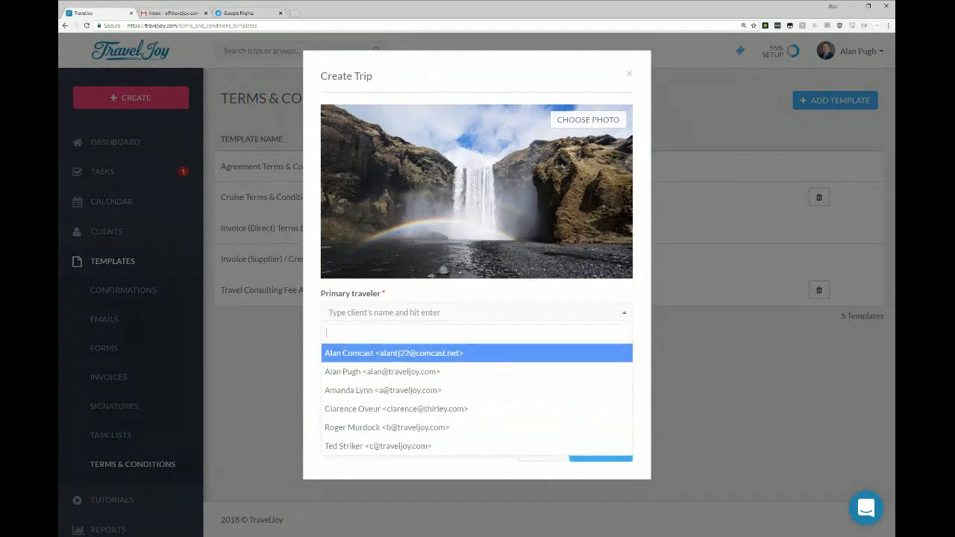
pyautogui.click(375, 315)
pyautogui.click(344, 333)
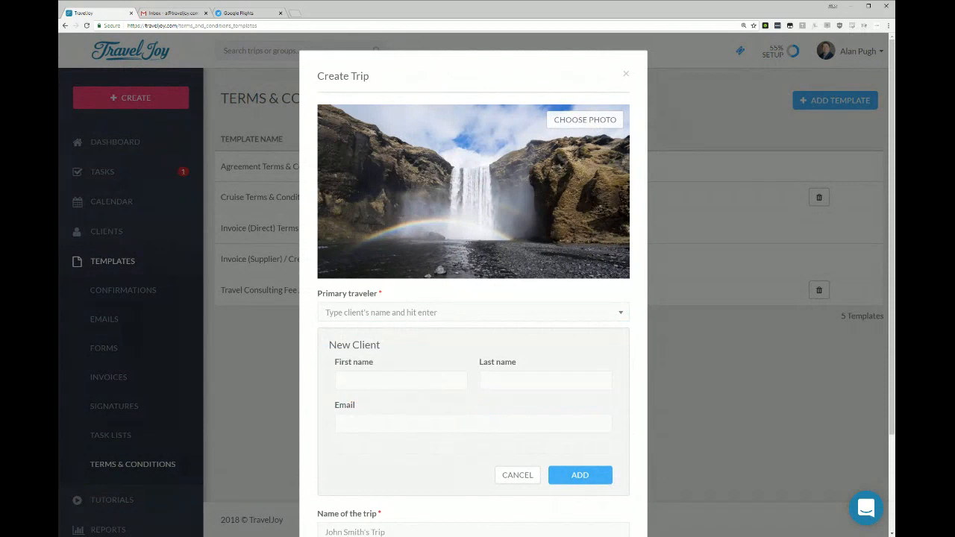
pyautogui.click(516, 475)
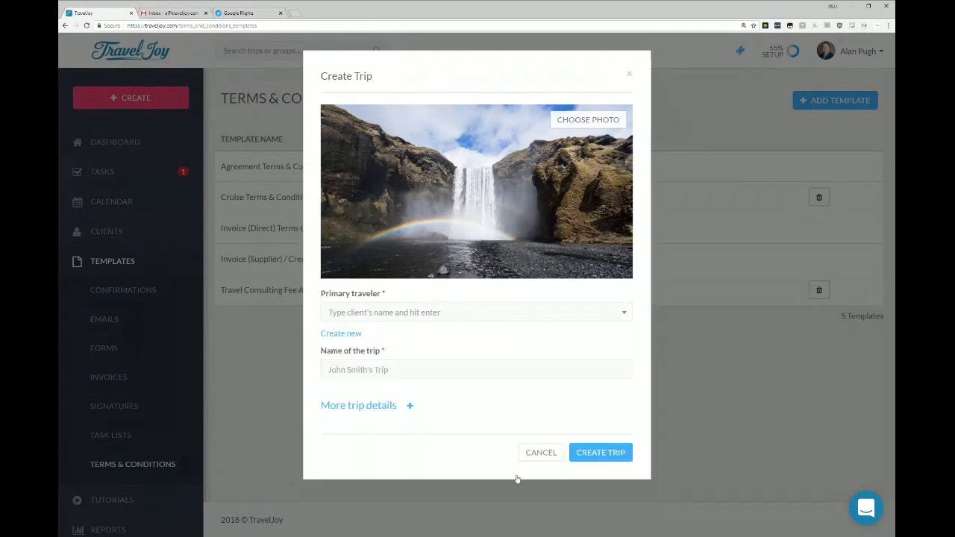
# Choose the existing client with the traveljoy.com address starting with "a" as primary traveler and add "Mexico" before "Trip" in the trip name.
pyautogui.click(382, 314)
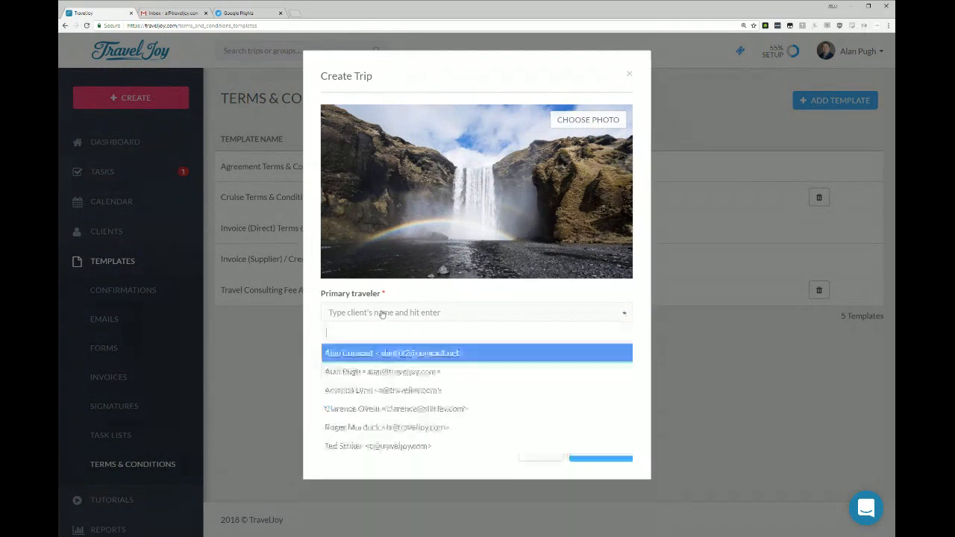
pyautogui.click(363, 389)
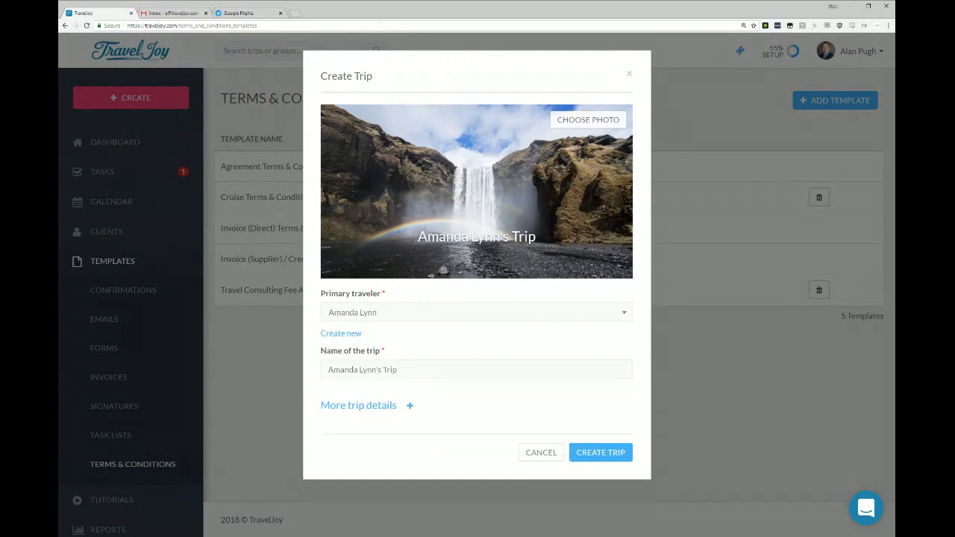
pyautogui.write('Mexico')
# Search the trip photos for "Cancun" and set the picture of the lamp-lit pier at dusk as the trip photo.
pyautogui.click(593, 121)
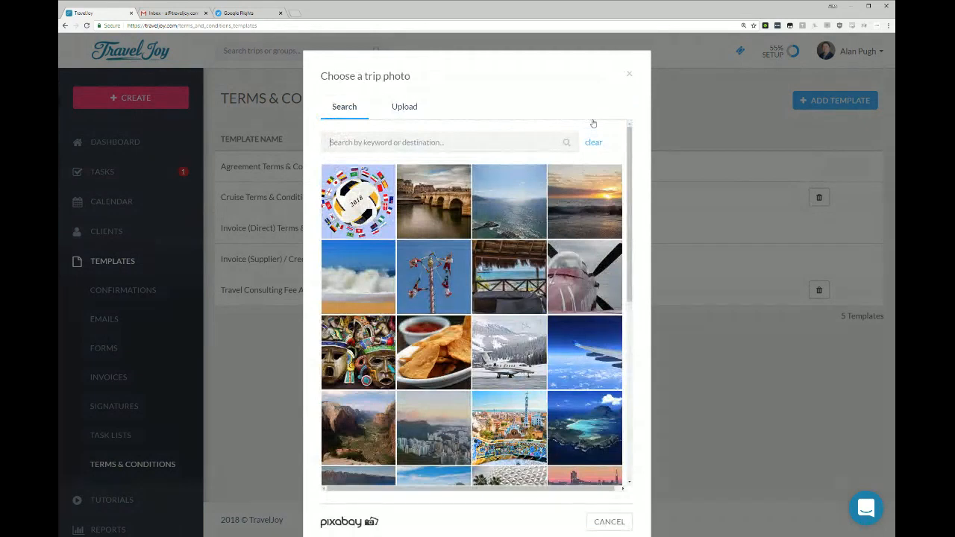
pyautogui.write('Cancun')
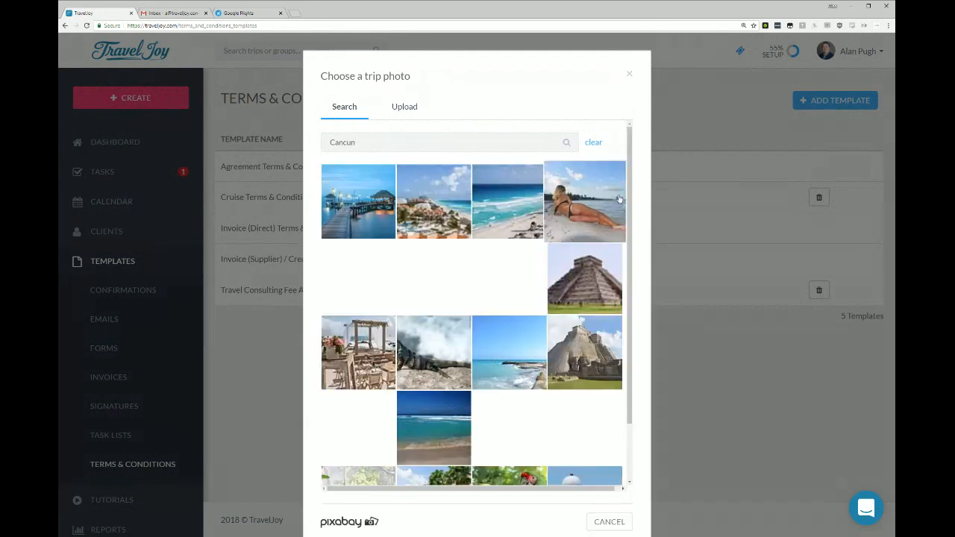
pyautogui.click(381, 203)
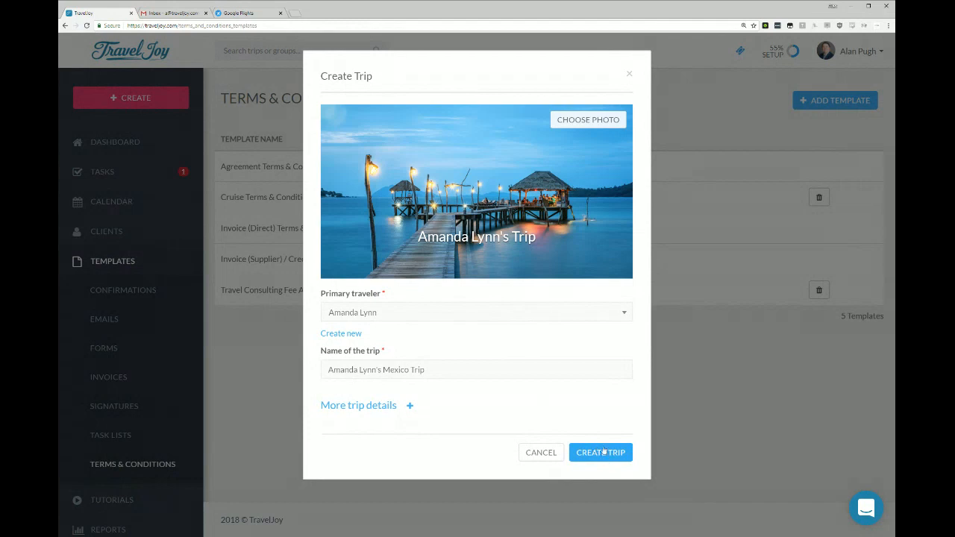
# Examine the option for uploading a custom trip photo and its size note, and leave the photo chooser without a change.
pyautogui.click(588, 119)
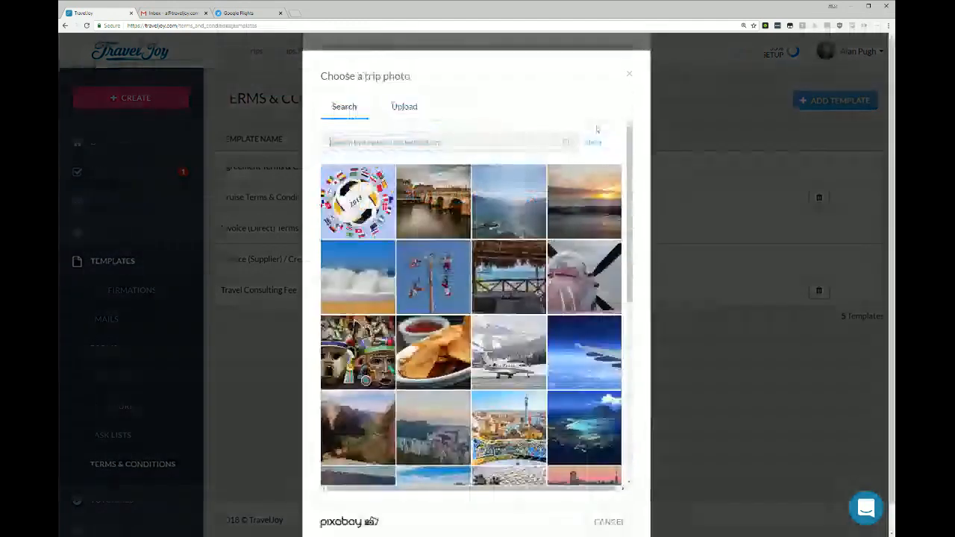
pyautogui.click(407, 106)
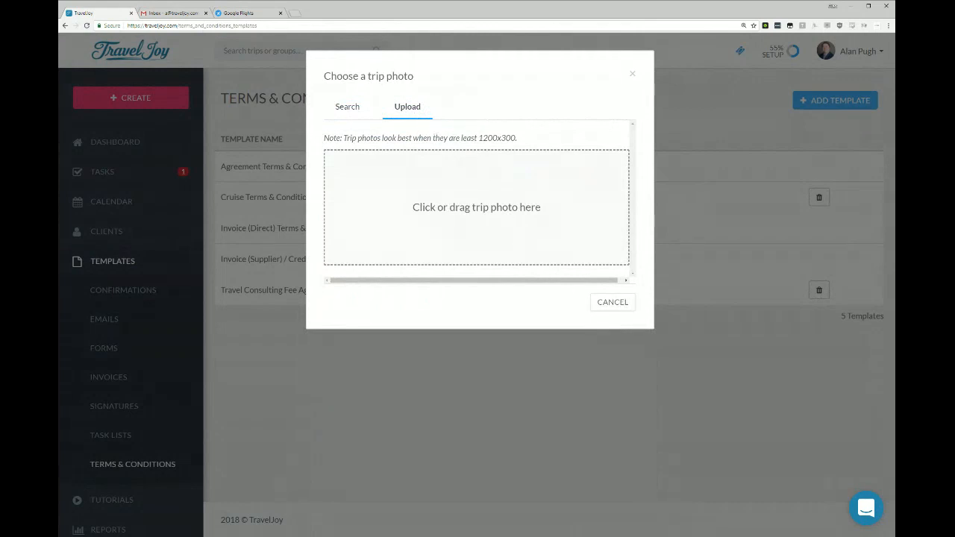
pyautogui.moveTo(478, 139); pyautogui.dragTo(519, 139)
pyautogui.click(526, 143)
pyautogui.click(613, 302)
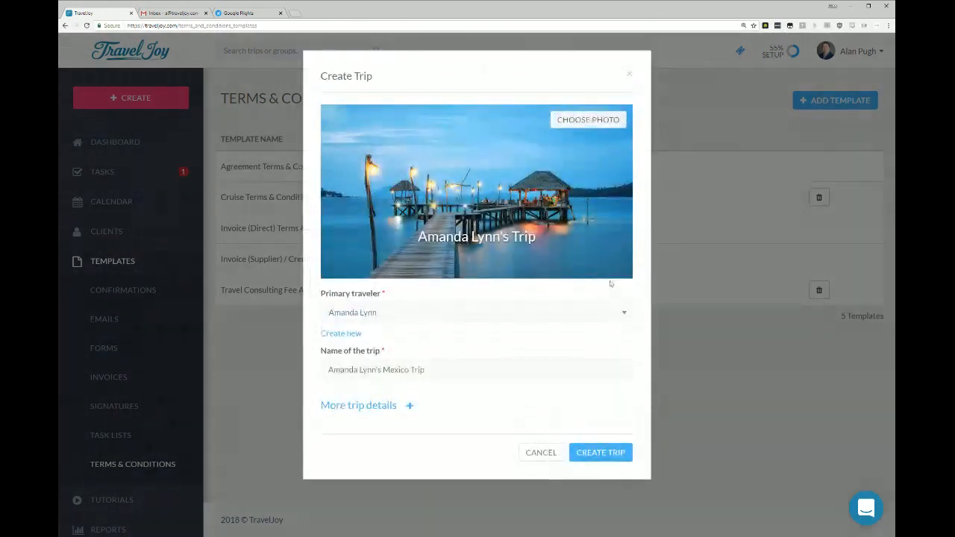
# Create the trip and go to the dashboard to see it listed.
pyautogui.click(599, 454)
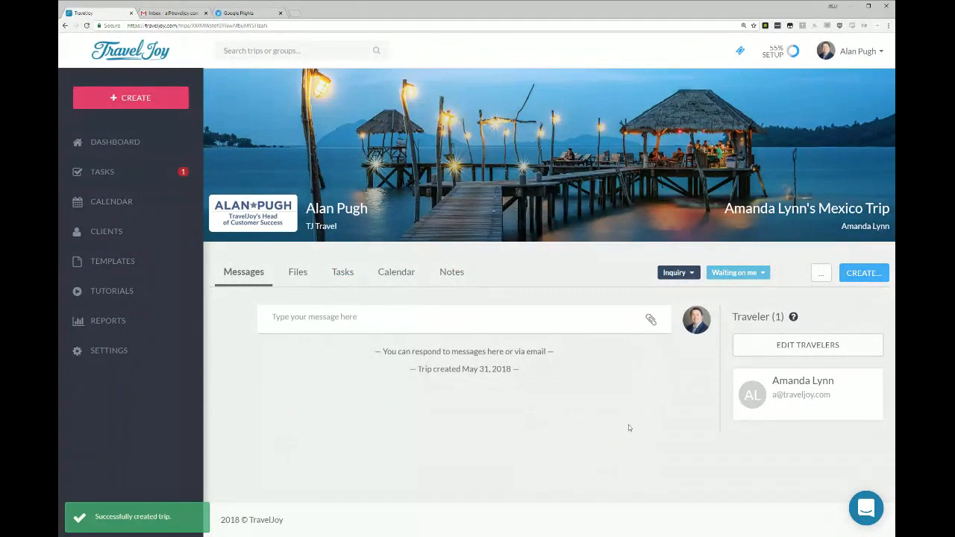
pyautogui.click(123, 142)
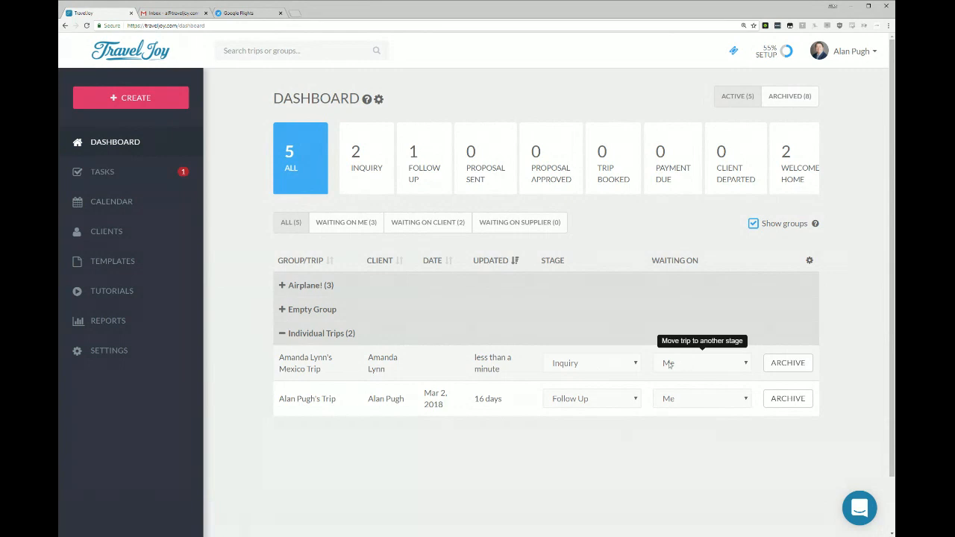
# Open the new Mexico trip from the dashboard and start a form for it.
pyautogui.click(338, 366)
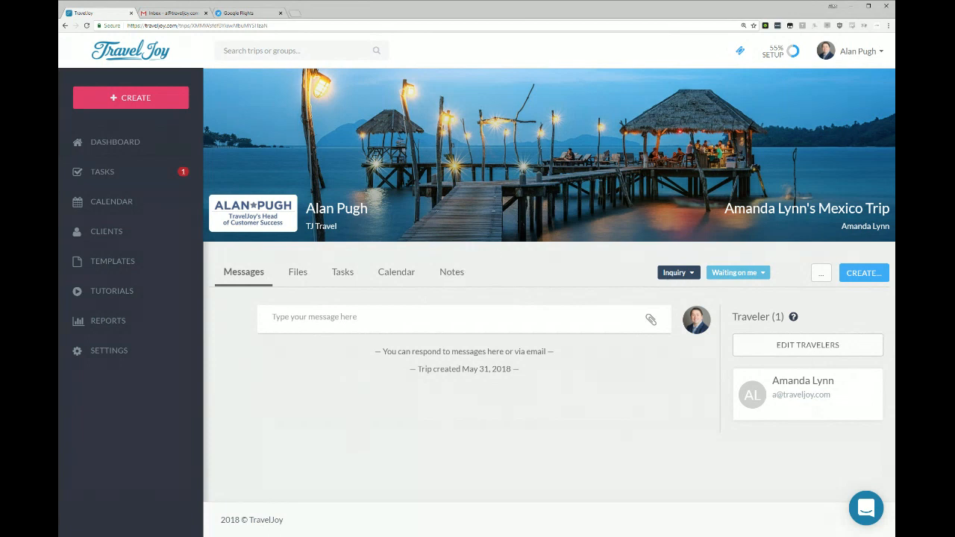
pyautogui.click(868, 276)
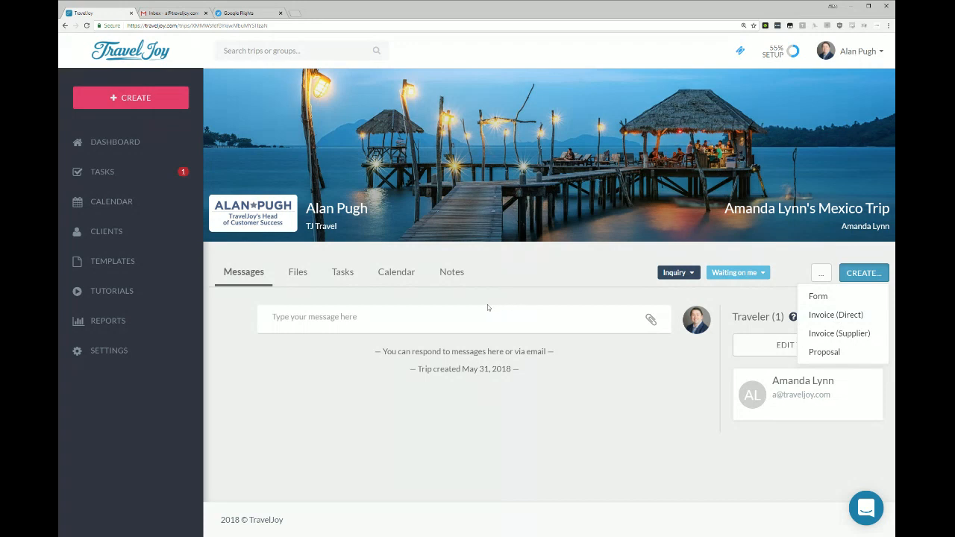
pyautogui.click(837, 296)
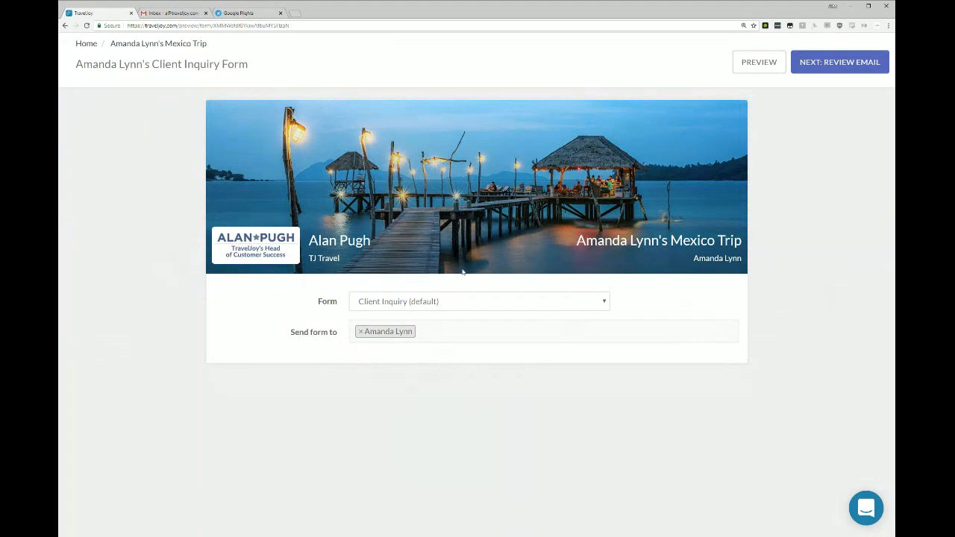
# Preview the Client Inquiry form as the client sees it, look through its questions, and return to editing.
pyautogui.click(739, 66)
pyautogui.scroll(-3, 567, 221)
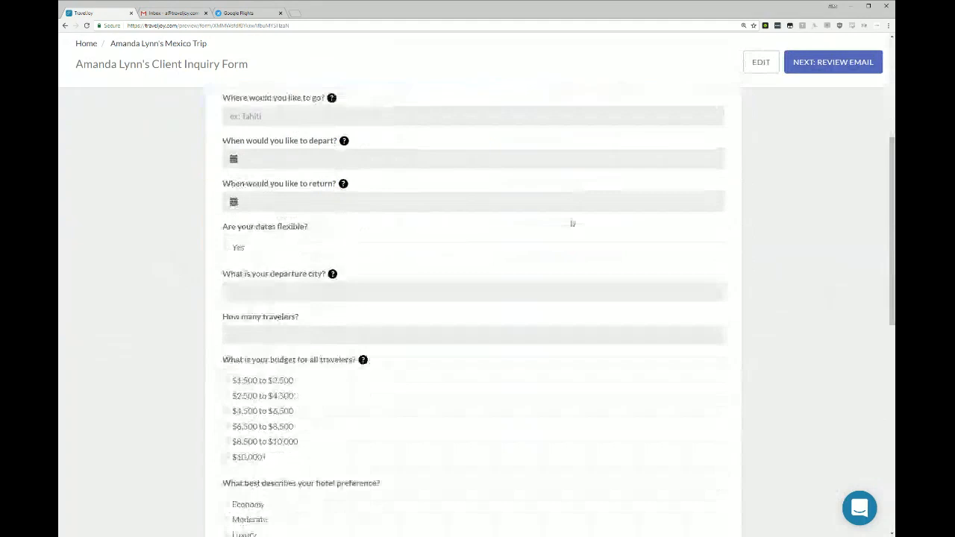
pyautogui.scroll(-7, 571, 223)
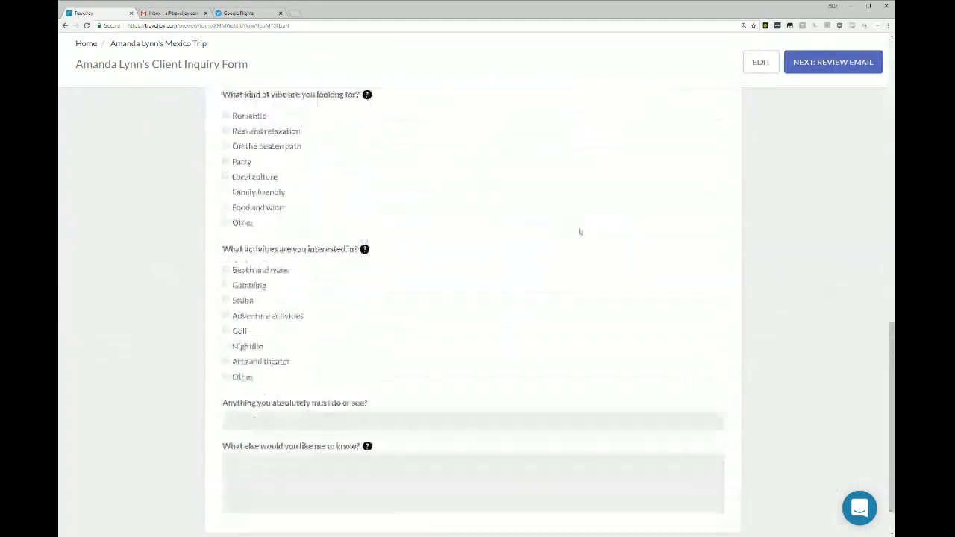
pyautogui.scroll(10, 580, 232)
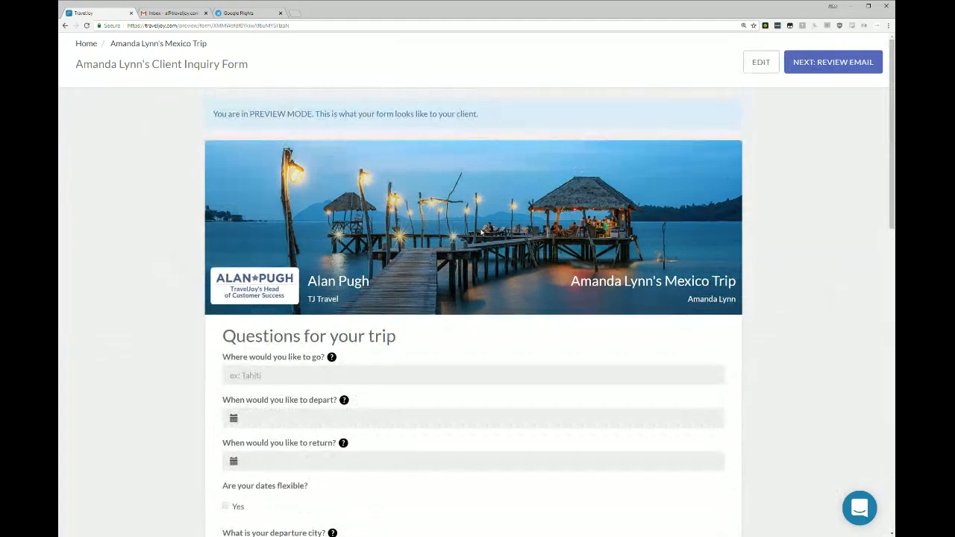
pyautogui.click(761, 62)
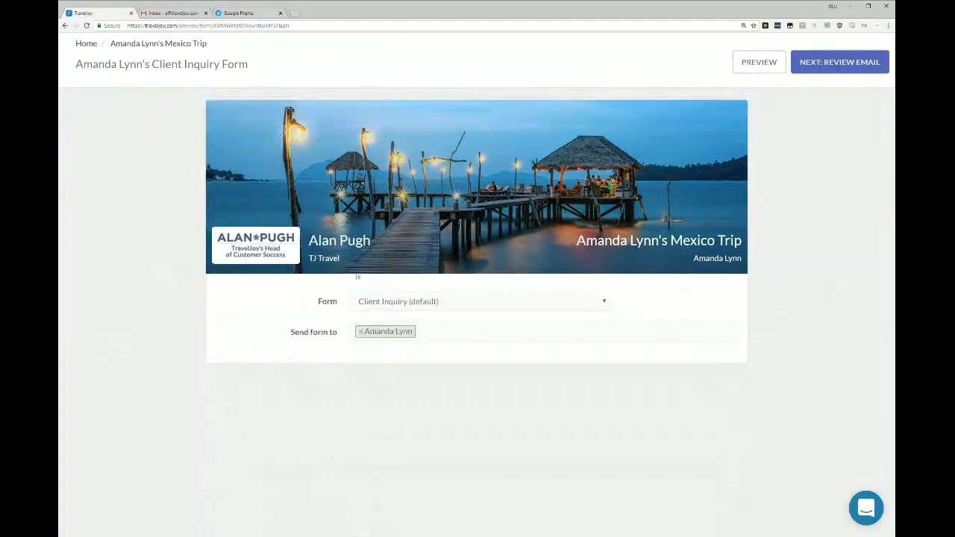
# Review the email accompanying the Client Inquiry form, including message body and signature, and send it with the Form Email (default) template.
pyautogui.click(836, 64)
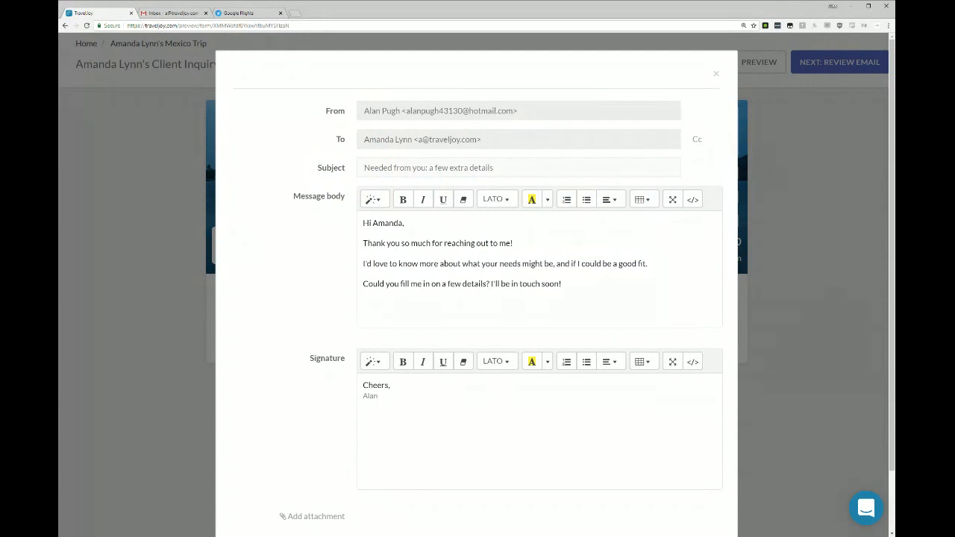
pyautogui.moveTo(362, 223); pyautogui.dragTo(602, 264)
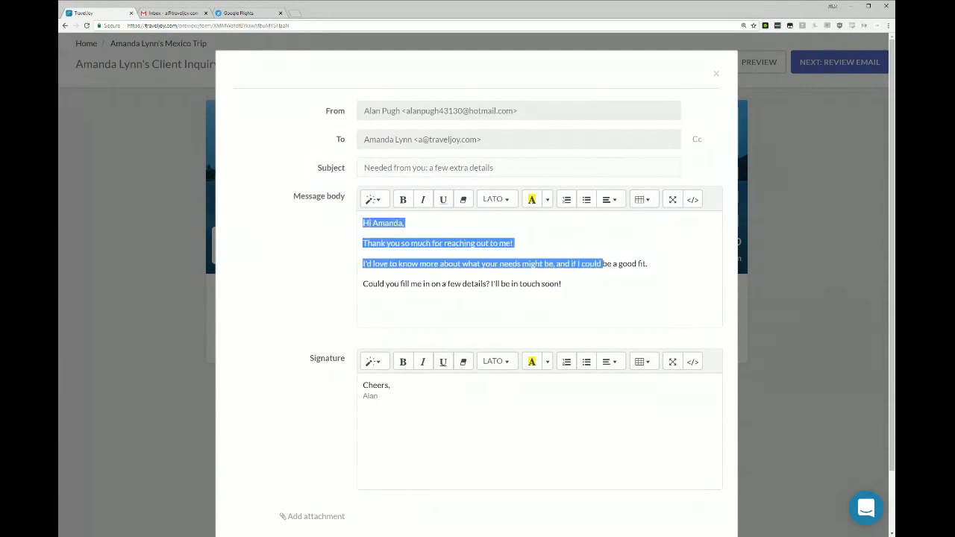
pyautogui.click(603, 263)
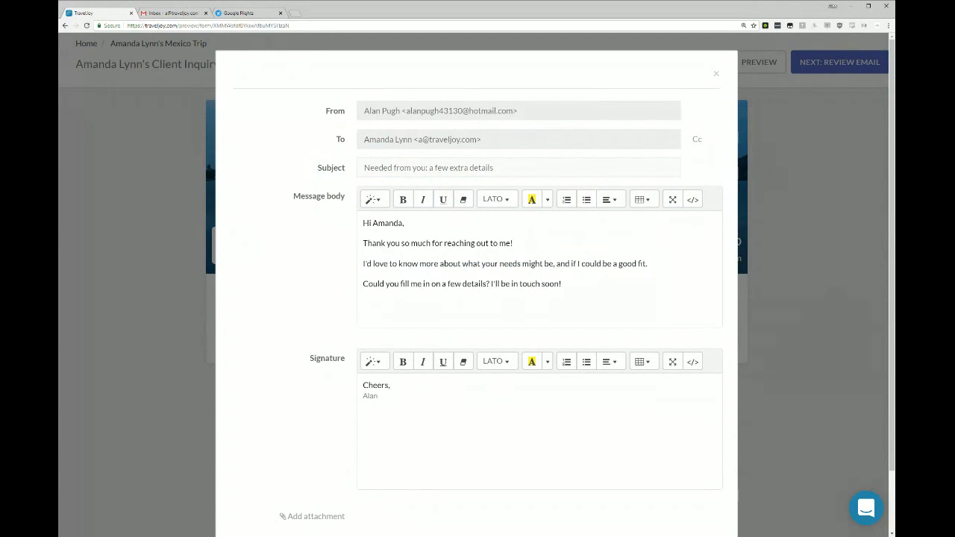
pyautogui.scroll(-2, 477, 298)
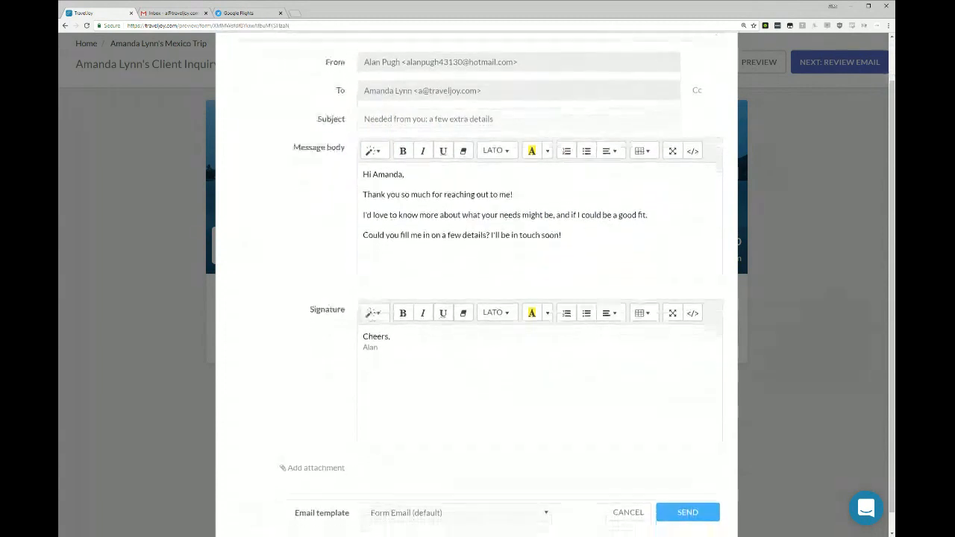
pyautogui.scroll(1, 703, 463)
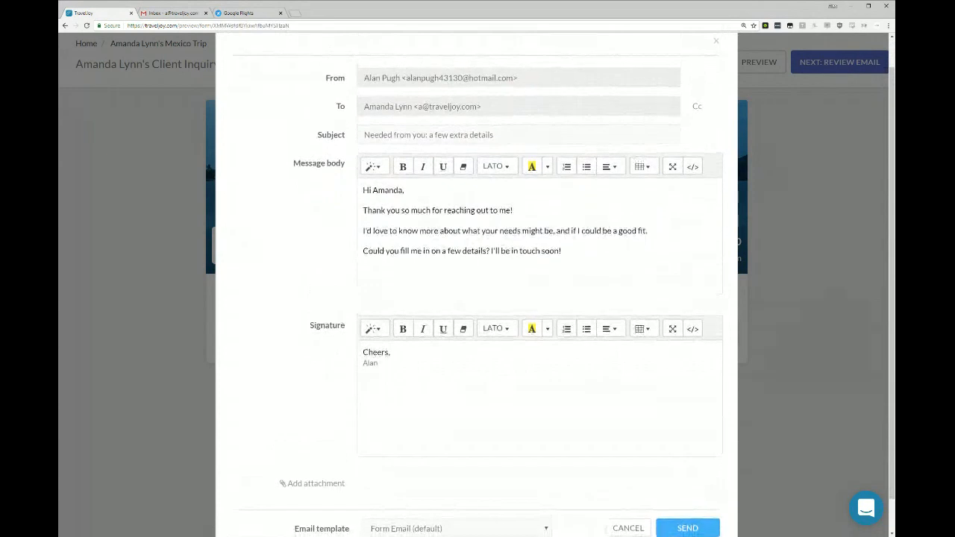
pyautogui.scroll(-1, 702, 489)
pyautogui.click(701, 489)
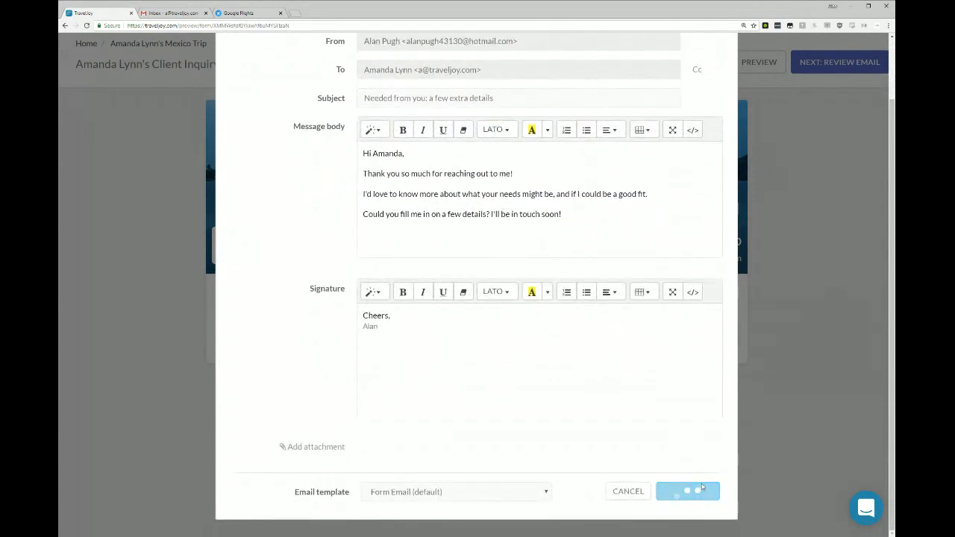
# Switch to the client's Gmail inbox, refresh it, and open and read the "Needed from you: a few extra details" email.
pyautogui.click(158, 15)
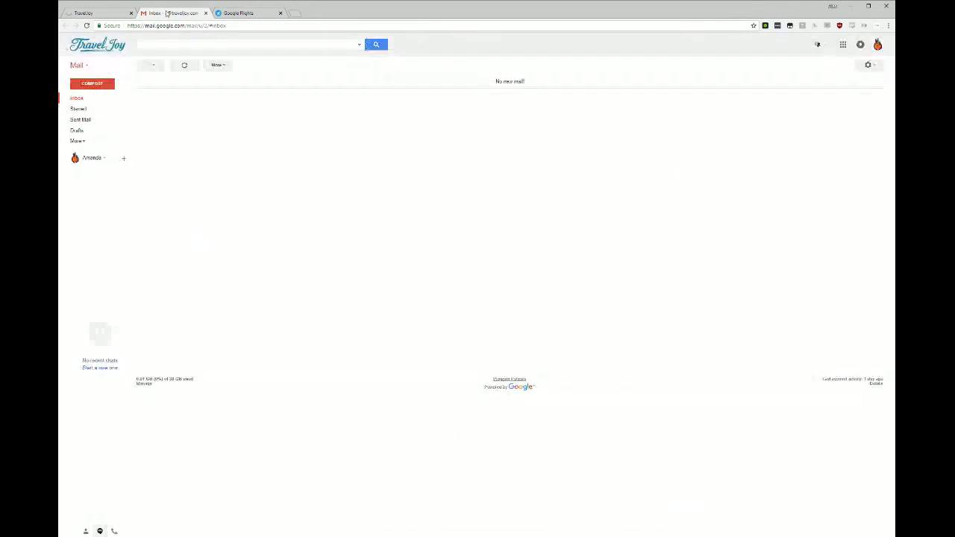
pyautogui.click(183, 66)
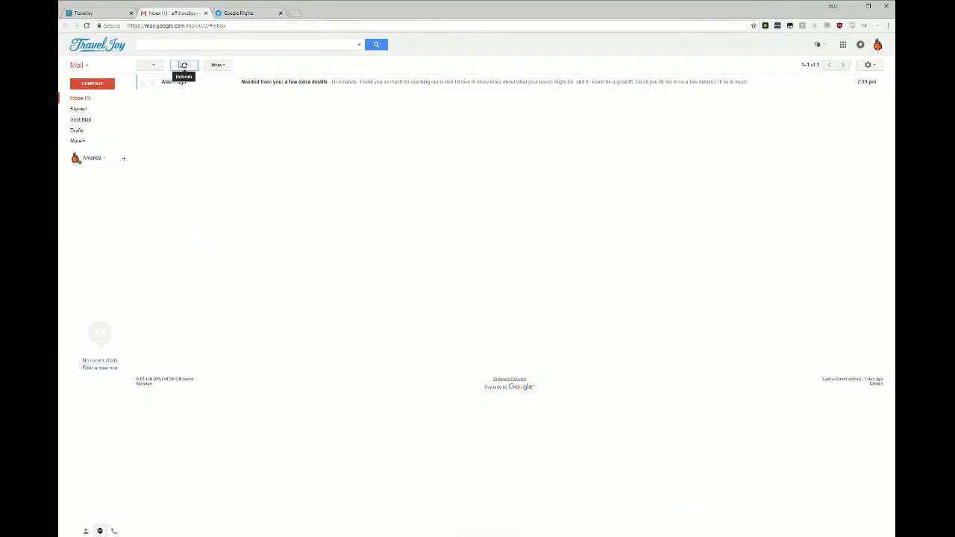
pyautogui.click(453, 83)
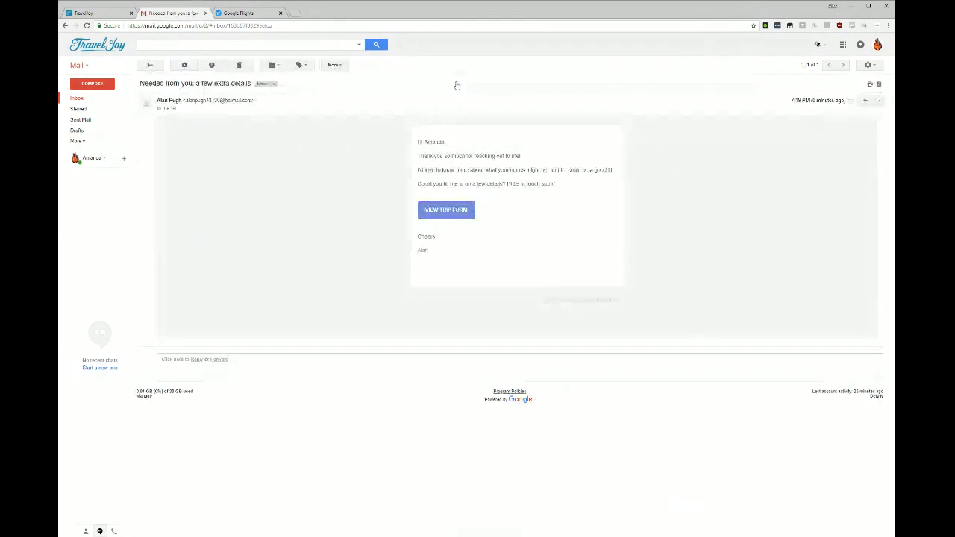
pyautogui.moveTo(417, 140); pyautogui.dragTo(430, 251)
pyautogui.click(627, 183)
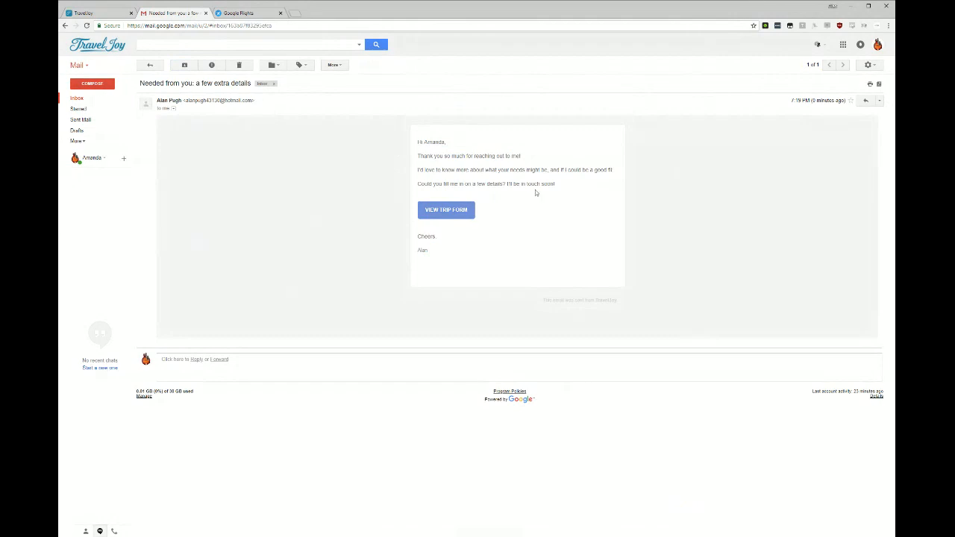
# Open the trip form from the email and look through its questions as the client.
pyautogui.click(452, 212)
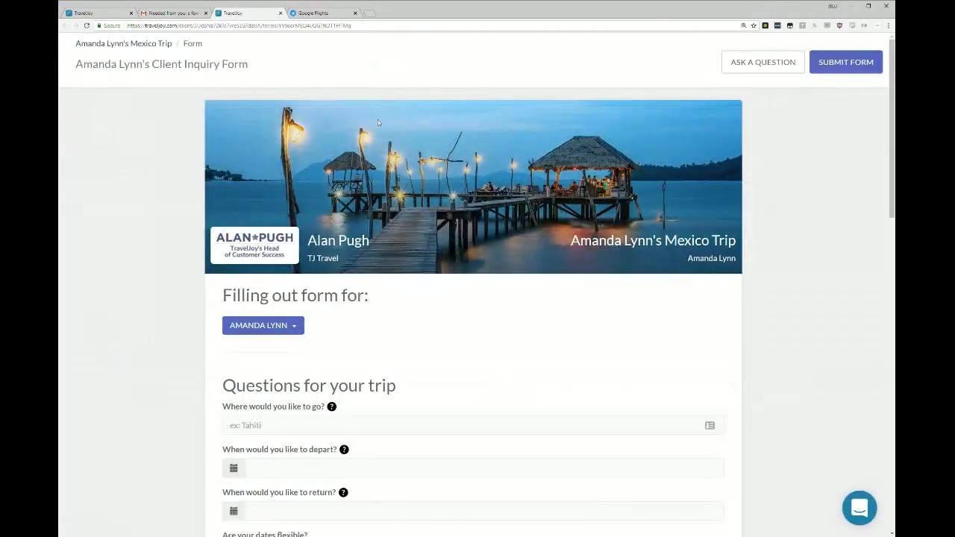
pyautogui.scroll(-4, 470, 187)
pyautogui.scroll(-10, 486, 163)
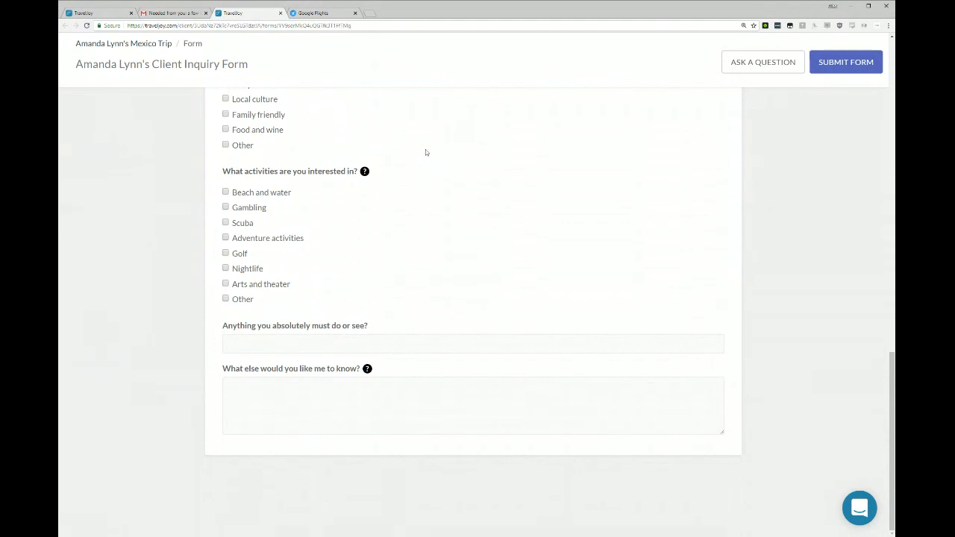
pyautogui.scroll(10, 425, 152)
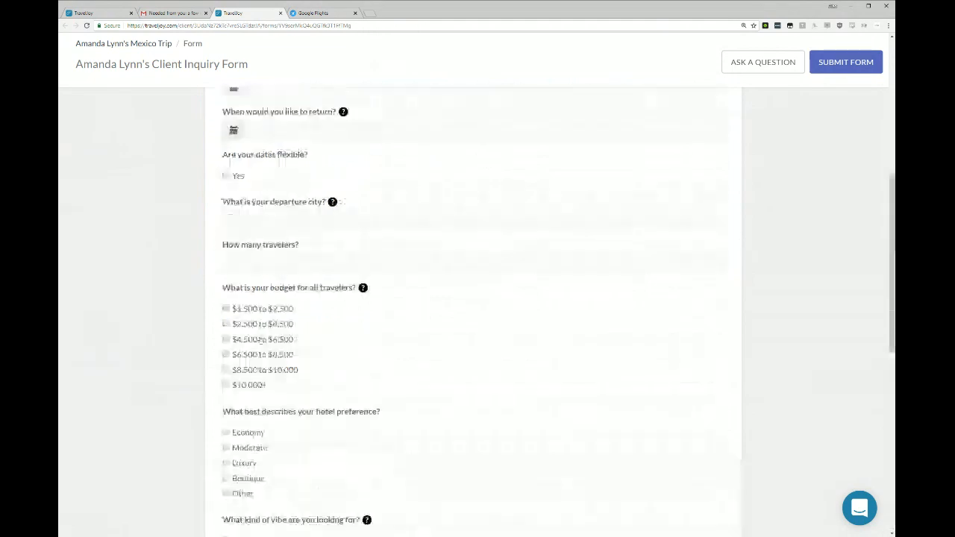
# Set the departure date to 5/30/2018 and the return date to 6/15/2018, and submit the inquiry form.
pyautogui.scroll(1, 280, 291)
pyautogui.scroll(5, 292, 210)
pyautogui.click(306, 281)
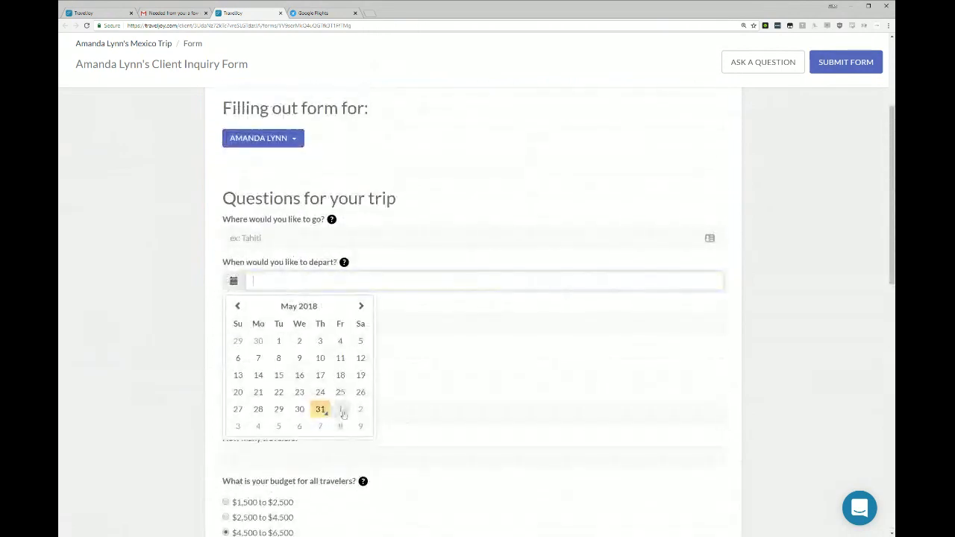
pyautogui.click(456, 389)
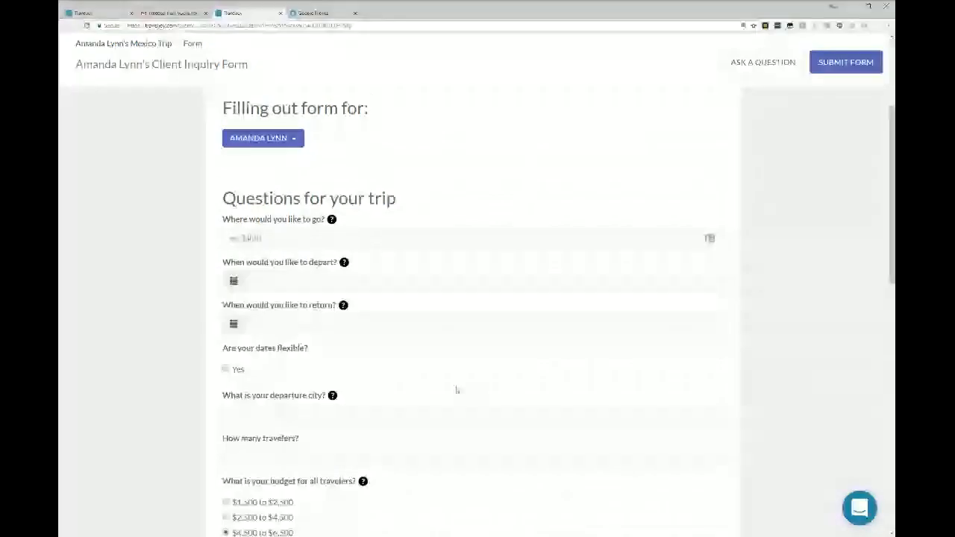
pyautogui.click(325, 281)
pyautogui.click(298, 409)
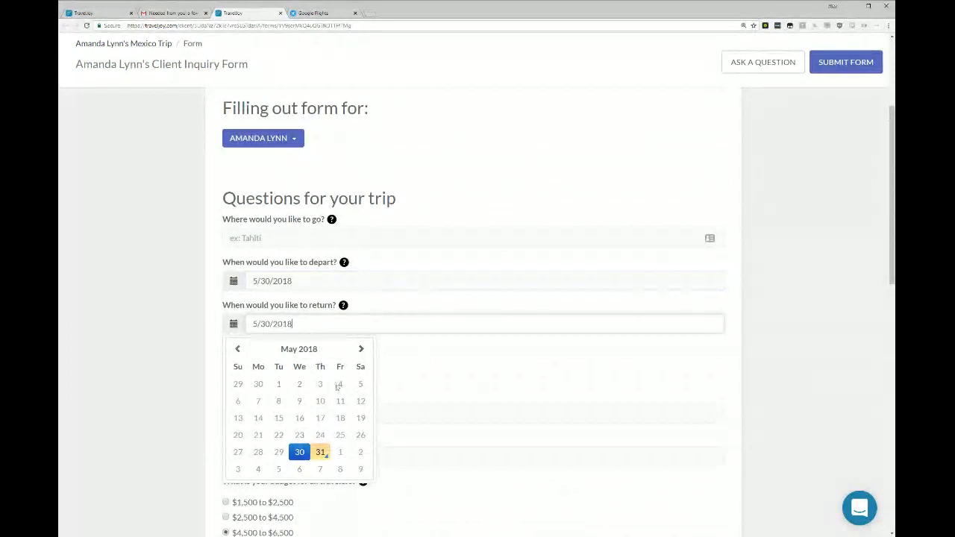
pyautogui.click(360, 348)
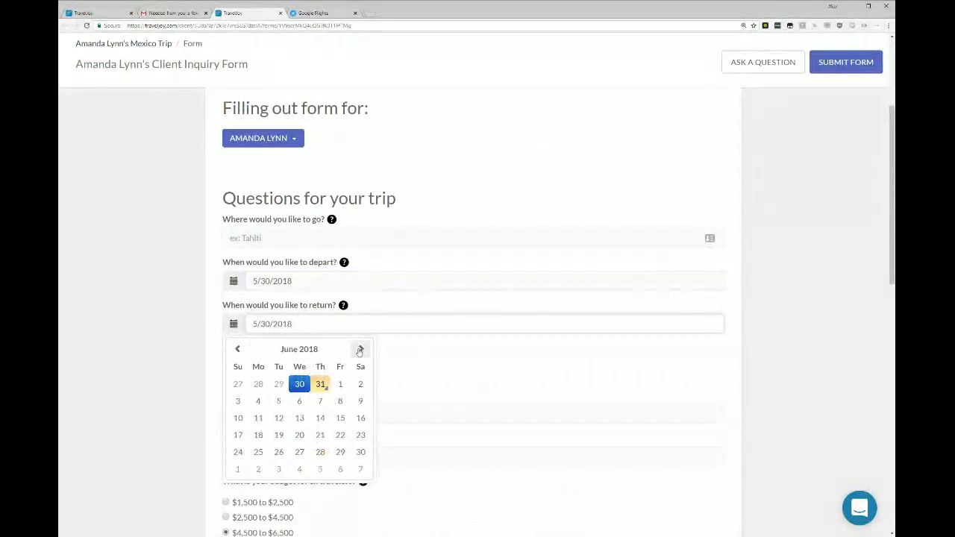
pyautogui.click(340, 419)
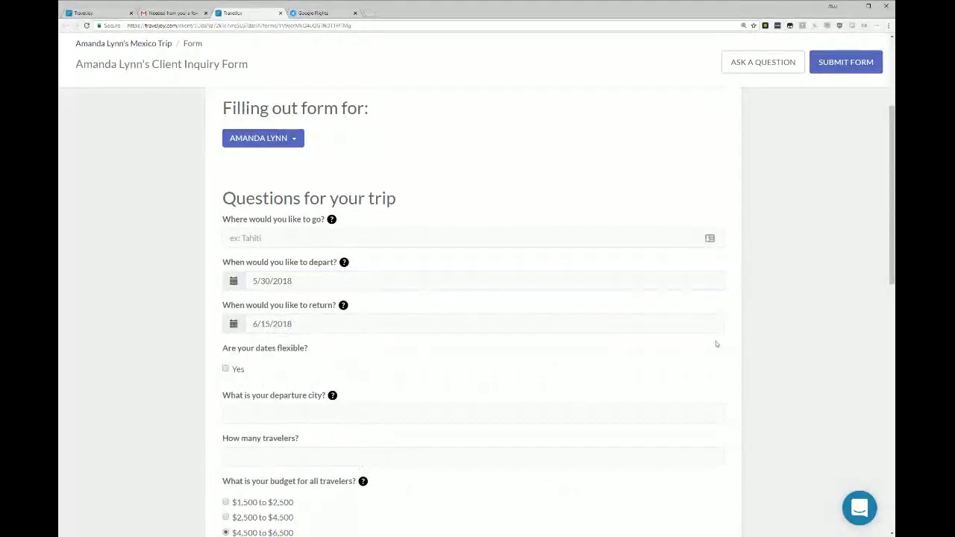
pyautogui.click(858, 61)
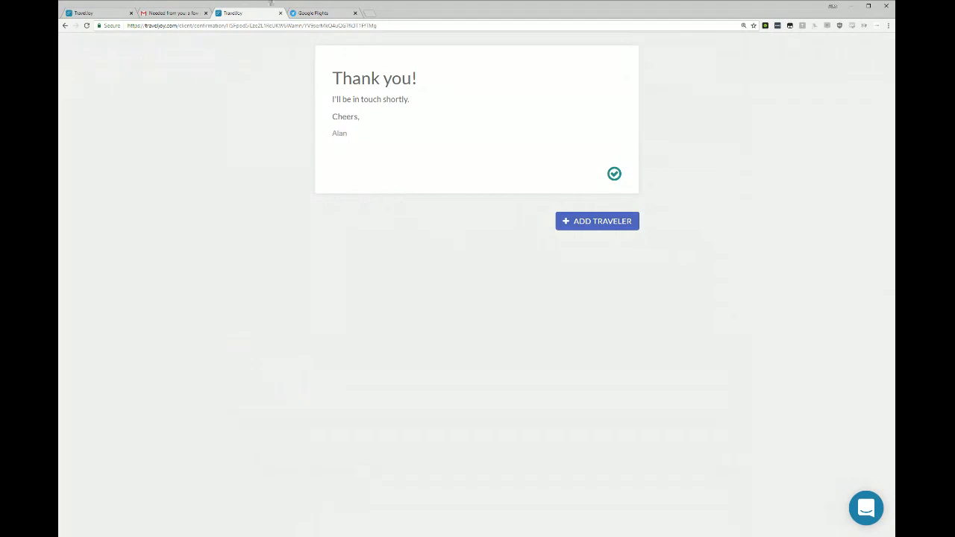
# Close the form confirmation page, return to the agent's view of the Mexico trip, and reload it.
pyautogui.click(280, 13)
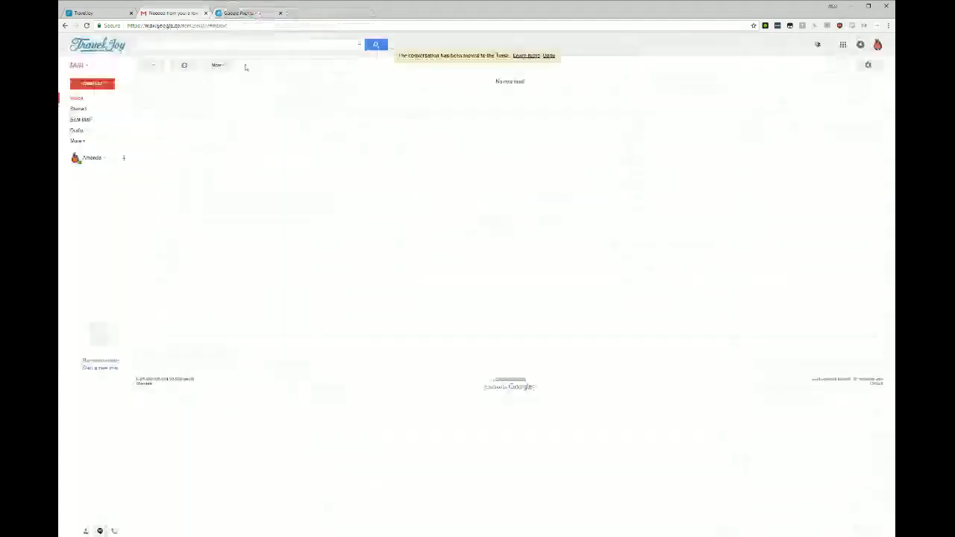
pyautogui.click(111, 14)
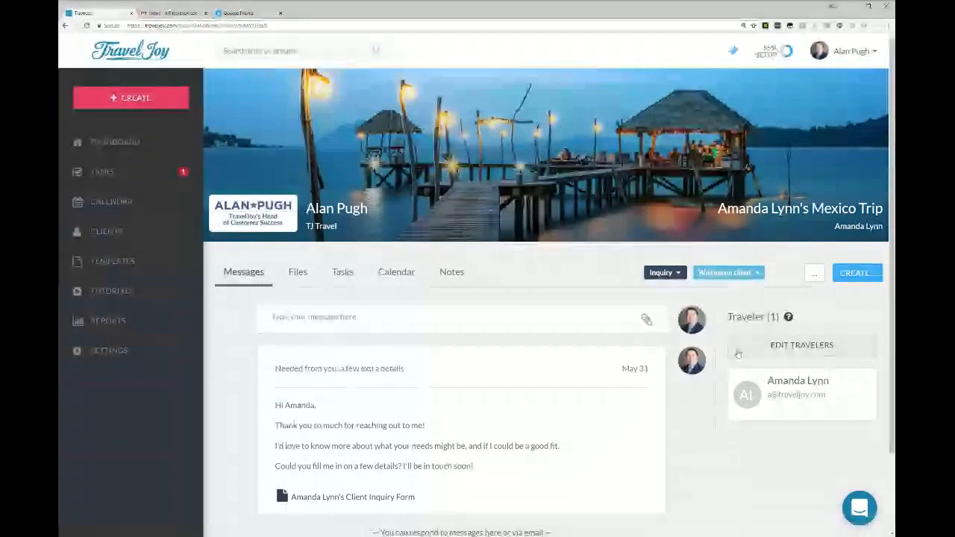
pyautogui.click(87, 26)
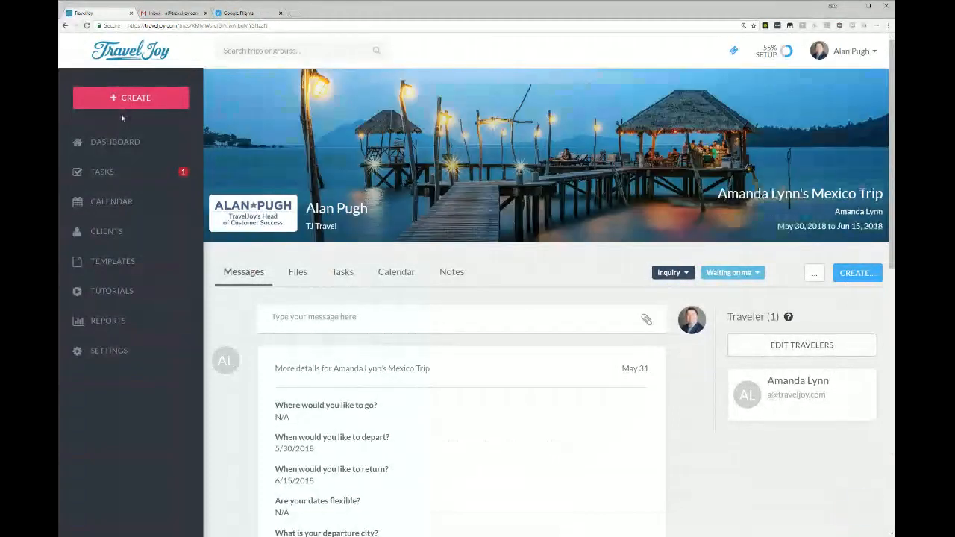
# Examine the client's submitted inquiry answers and the status of the original form message in the trip's messages.
pyautogui.scroll(-2, 246, 160)
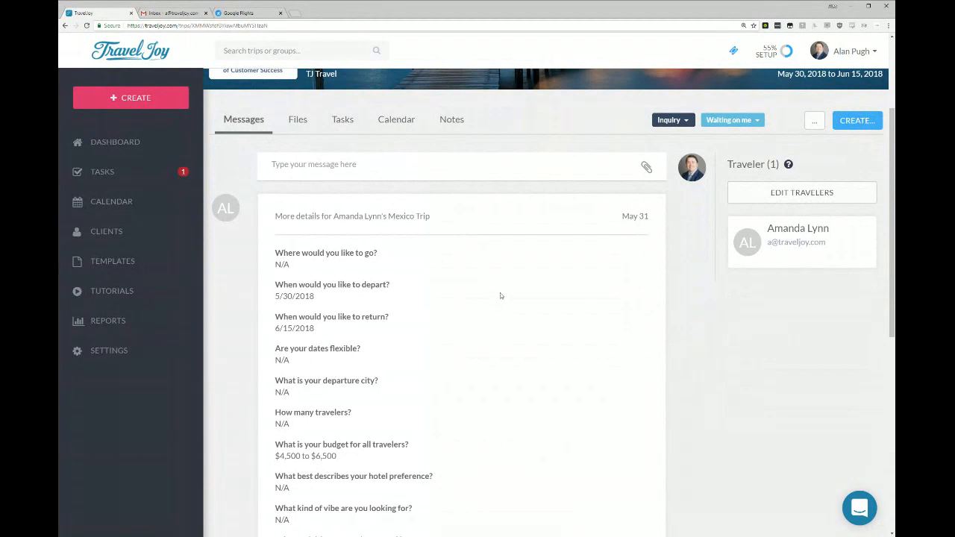
pyautogui.scroll(-6, 614, 280)
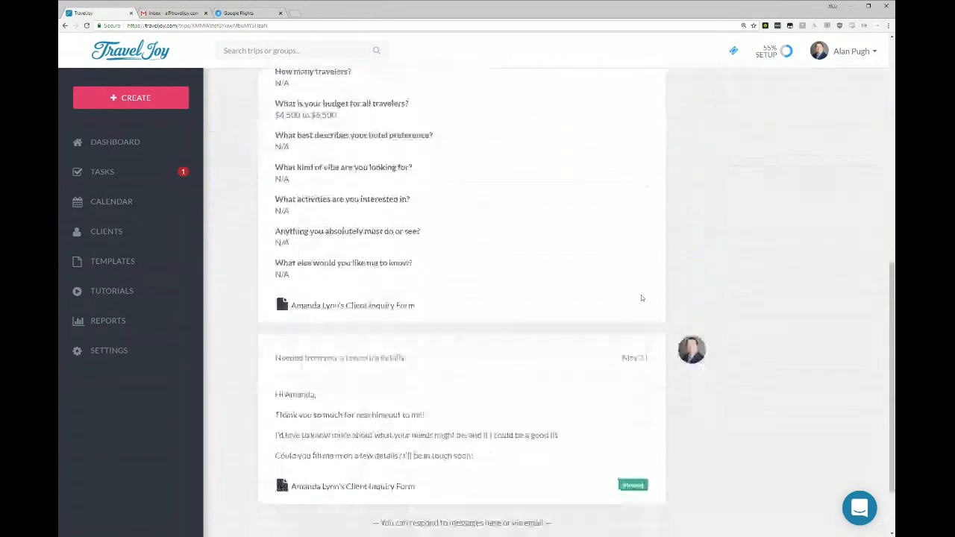
pyautogui.moveTo(272, 273); pyautogui.dragTo(504, 381)
pyautogui.click(505, 381)
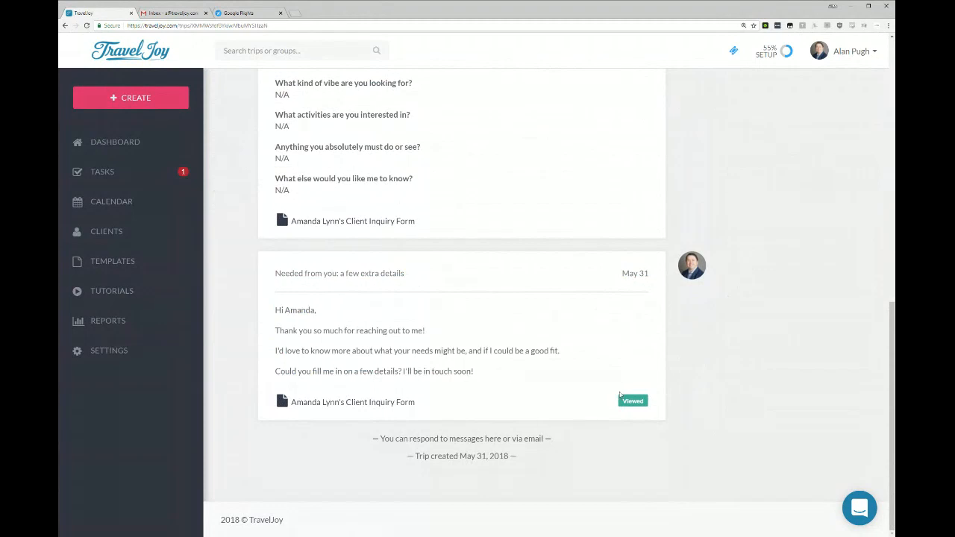
pyautogui.moveTo(690, 267)
pyautogui.moveTo(633, 401)
pyautogui.scroll(4, 391, 306)
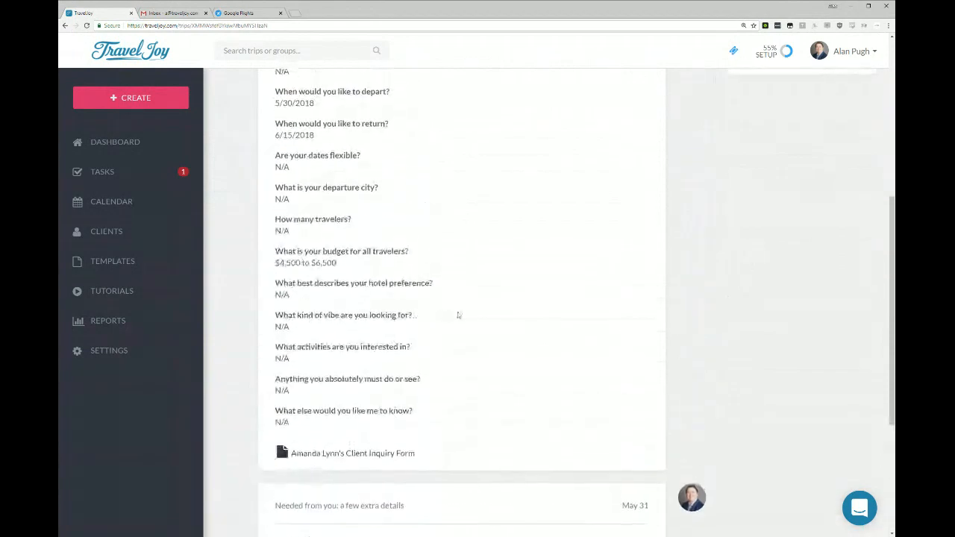
pyautogui.scroll(3, 508, 457)
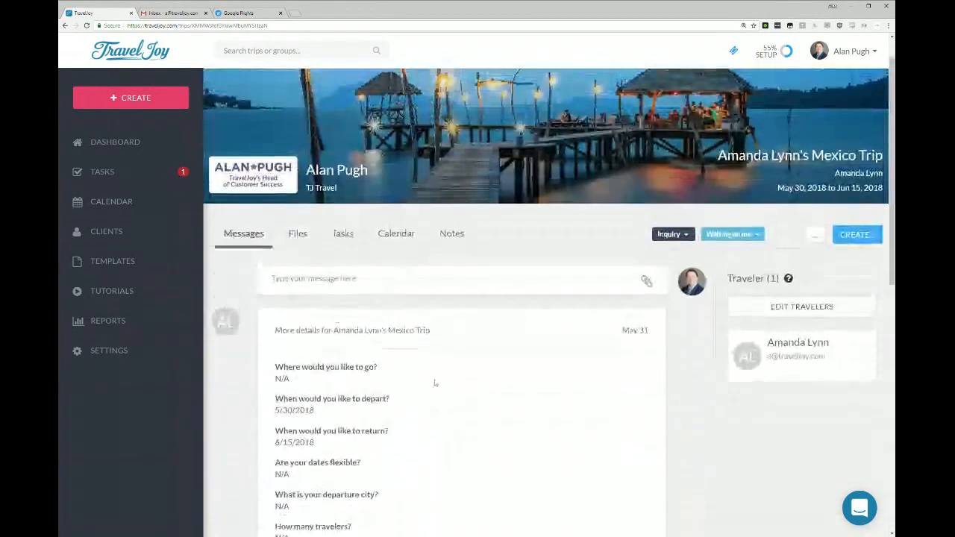
pyautogui.scroll(-1, 354, 340)
pyautogui.moveTo(275, 283); pyautogui.dragTo(361, 350)
pyautogui.moveTo(282, 440); pyautogui.dragTo(393, 478)
pyautogui.click(408, 468)
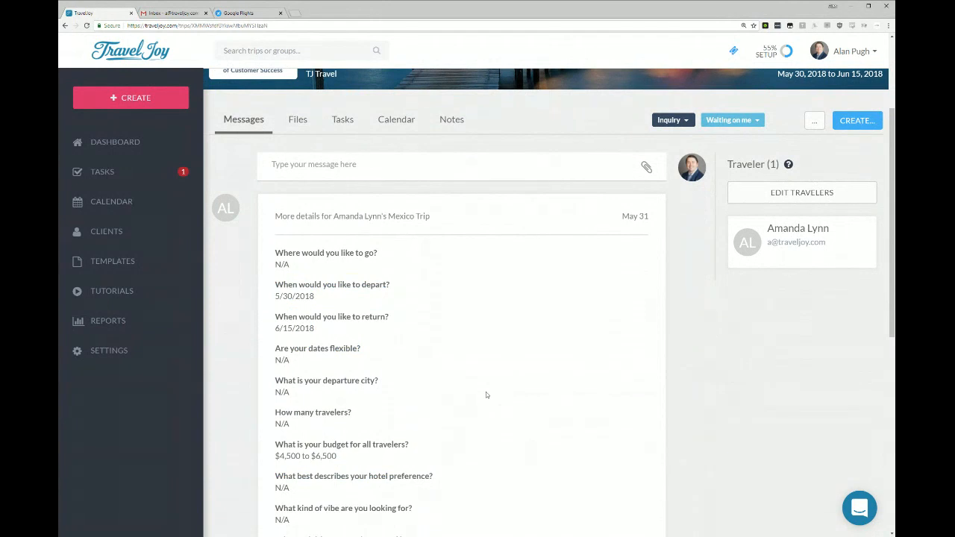
# Start a new message to the client above the signature with the text "Type it here.".
pyautogui.click(388, 165)
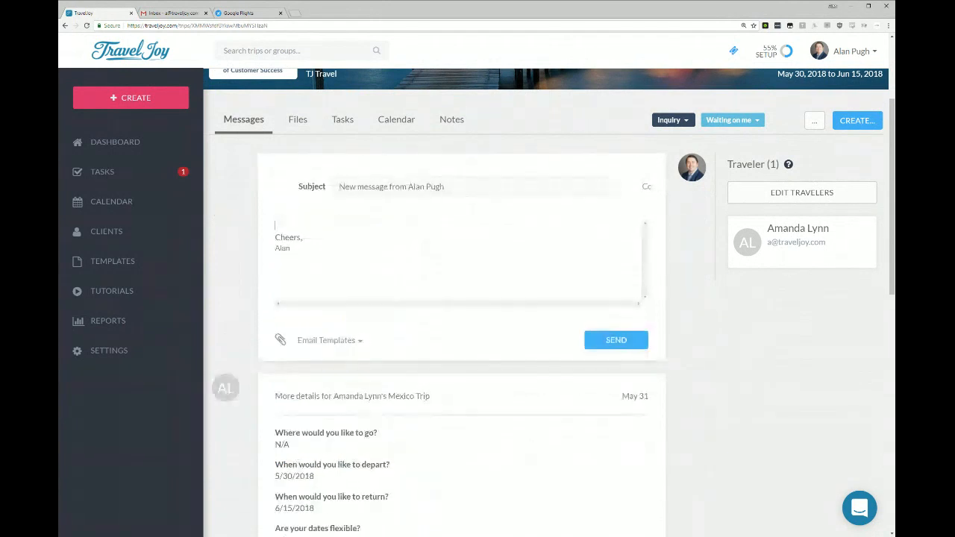
pyautogui.write('Type it here.')
pyautogui.press('Return')
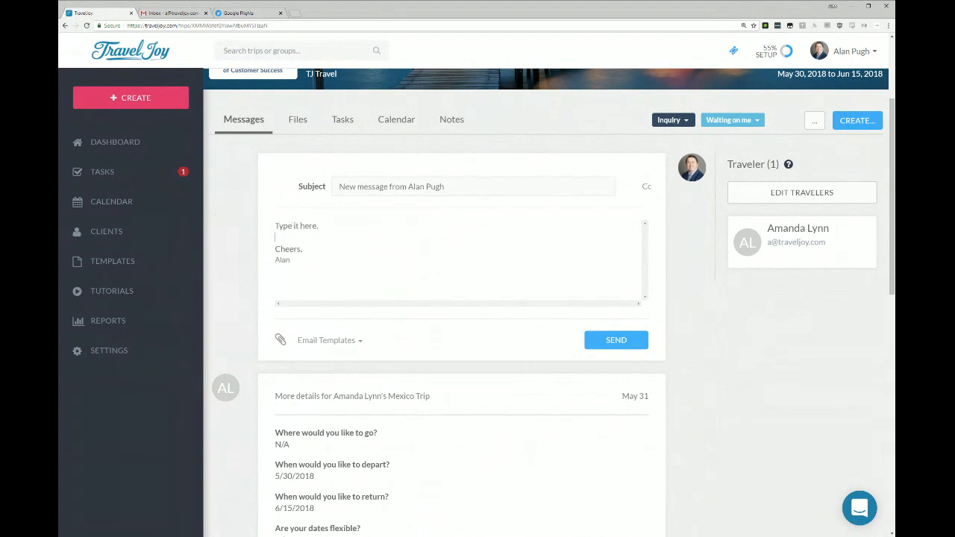
# Fill the message from the Welcome Home Email (default) template and add a blank line before the signature.
pyautogui.click(345, 343)
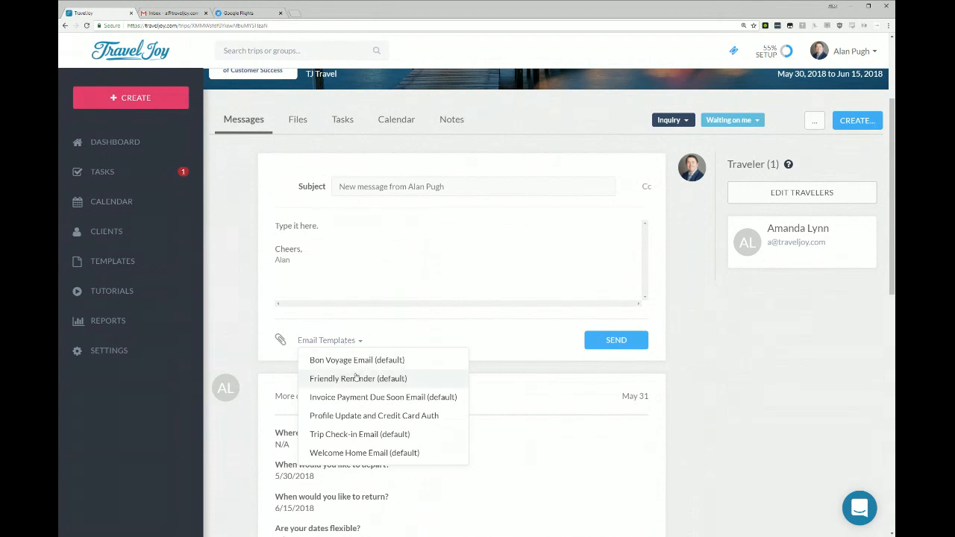
pyautogui.click(380, 451)
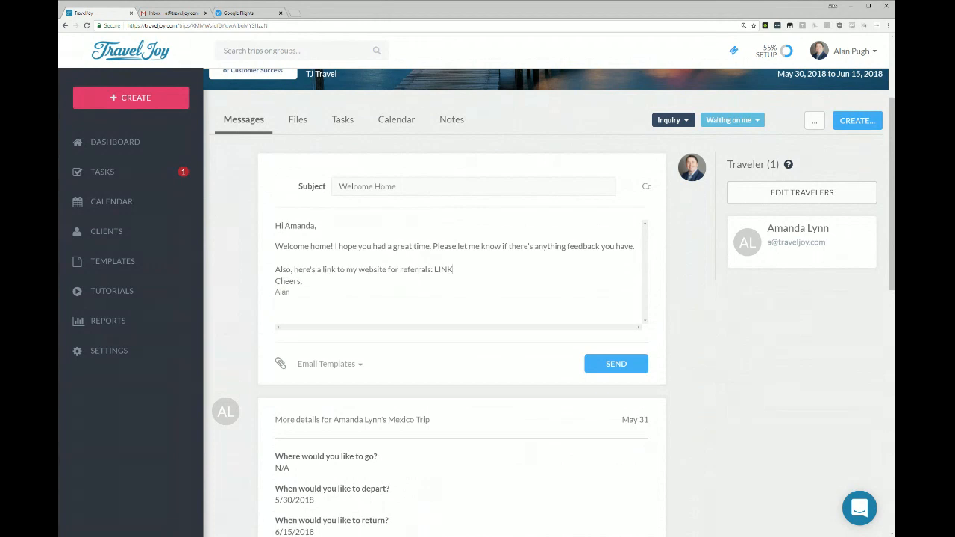
pyautogui.press('Return')
pyautogui.moveTo(275, 226); pyautogui.dragTo(453, 270)
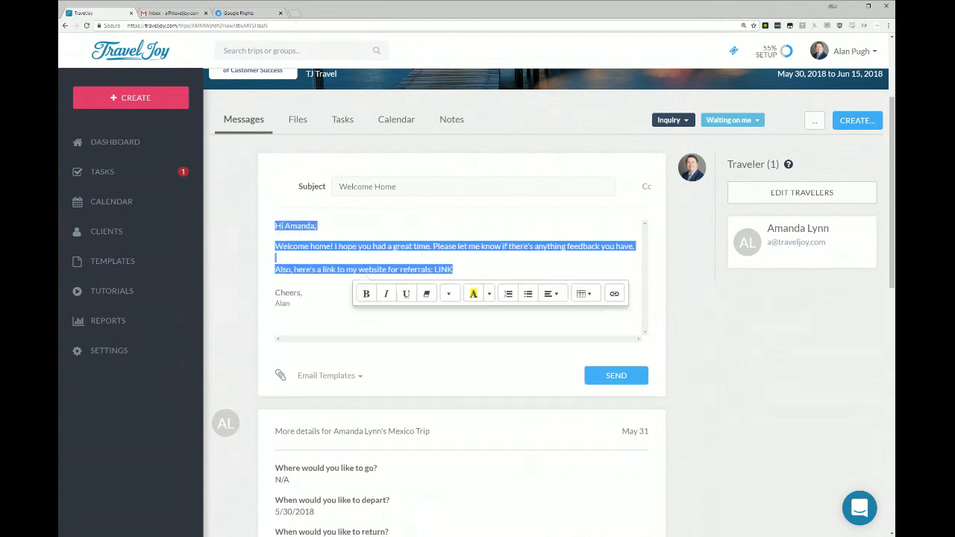
pyautogui.click(453, 269)
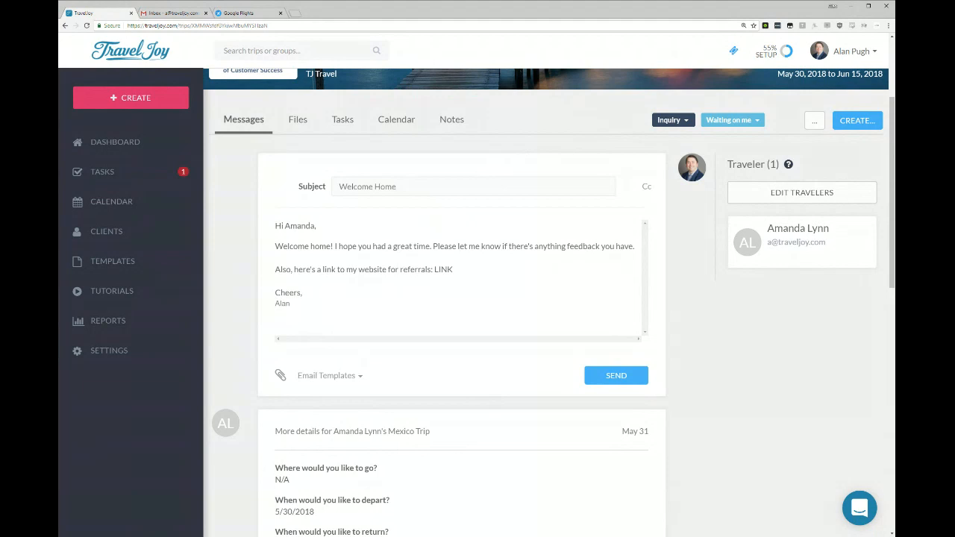
# Make the word LINK in the message bold and italic, and clear the whole message body.
pyautogui.moveTo(434, 269); pyautogui.dragTo(453, 269)
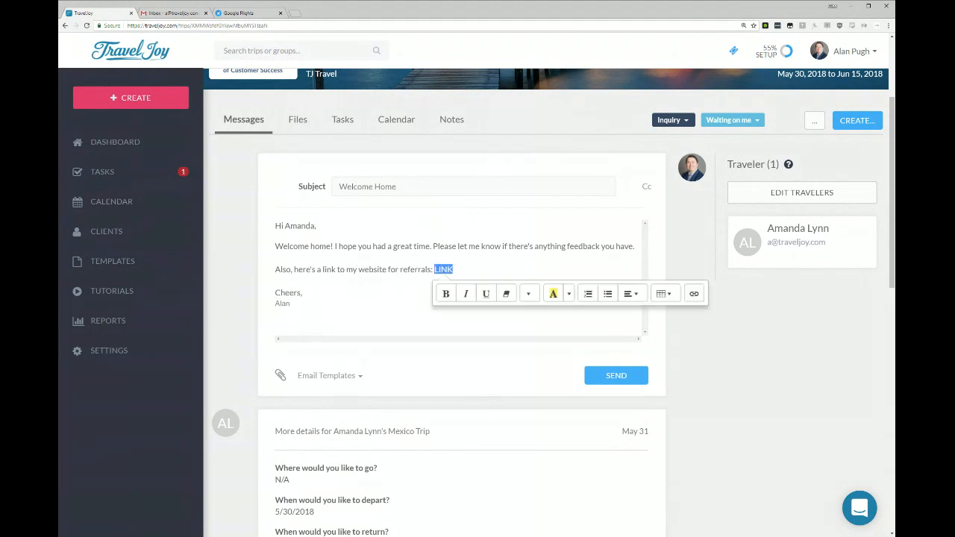
pyautogui.click(446, 294)
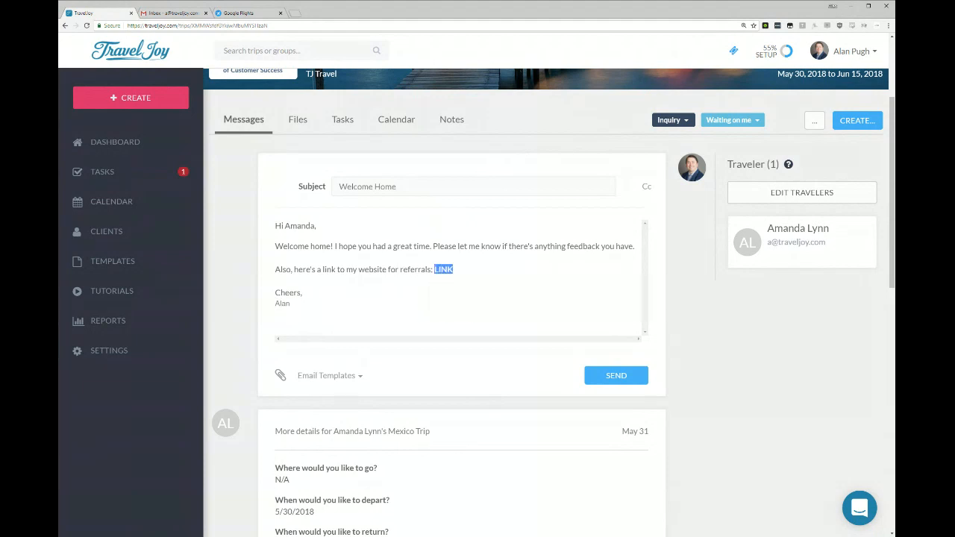
pyautogui.moveTo(432, 270); pyautogui.dragTo(453, 269)
pyautogui.click(466, 293)
pyautogui.moveTo(291, 304); pyautogui.dragTo(261, 182)
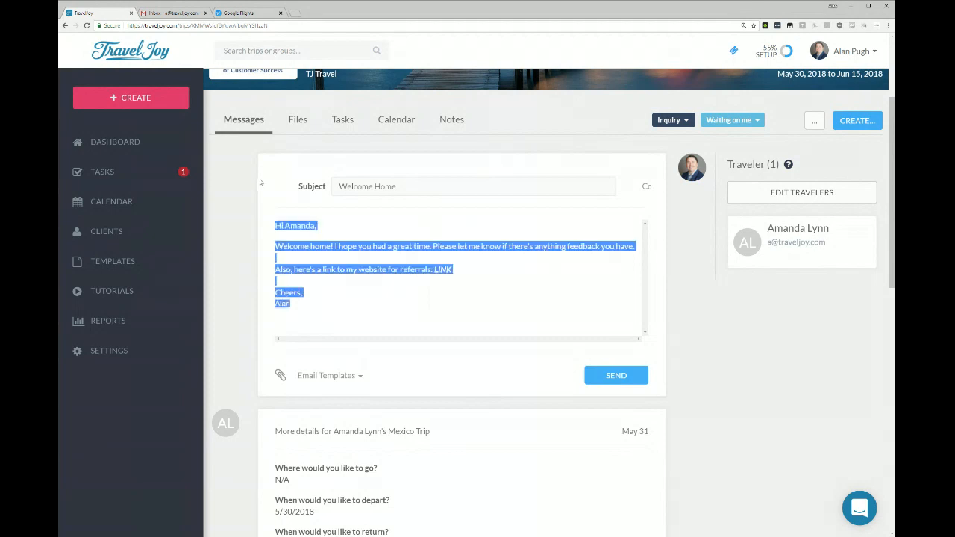
pyautogui.press('BackSpace')
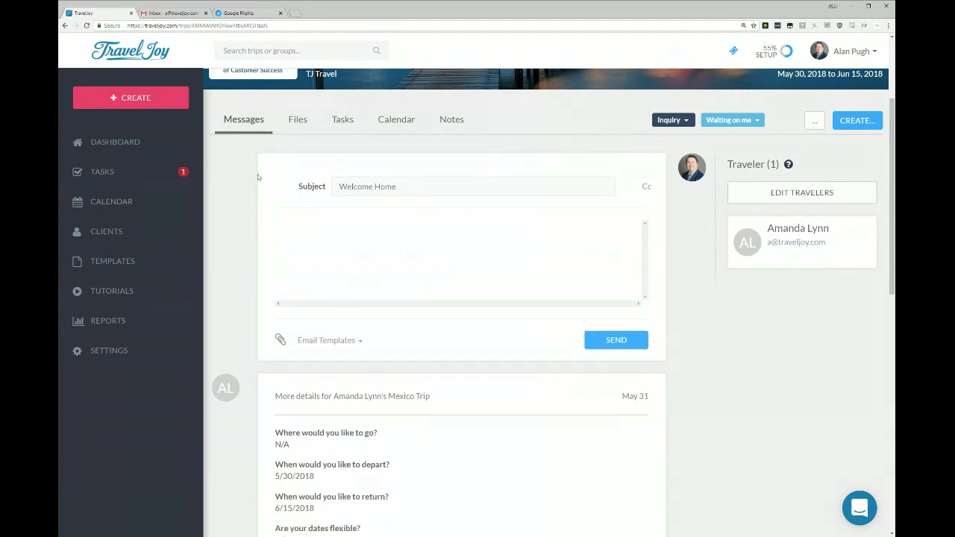
# View the trip's files and open its task list, discarding the unsaved message changes.
pyautogui.click(308, 121)
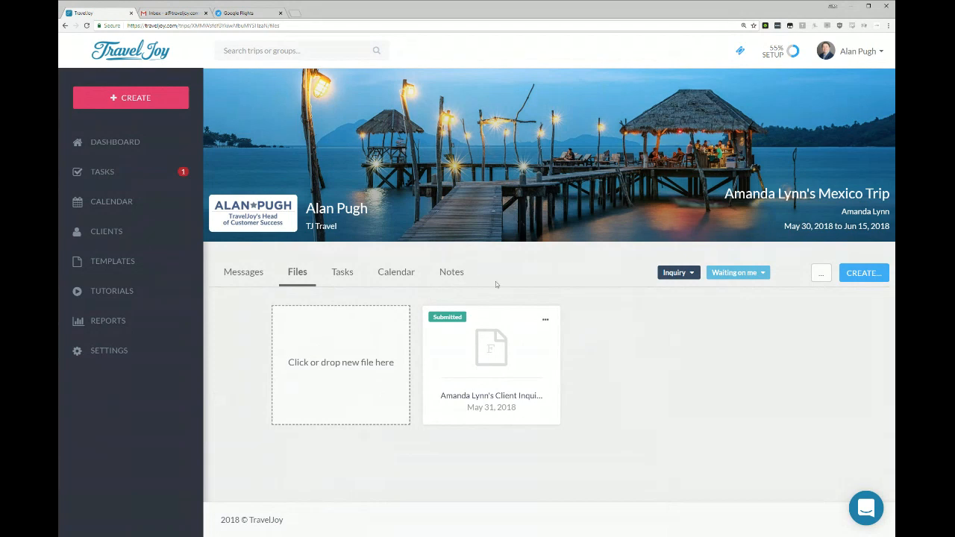
pyautogui.click(341, 274)
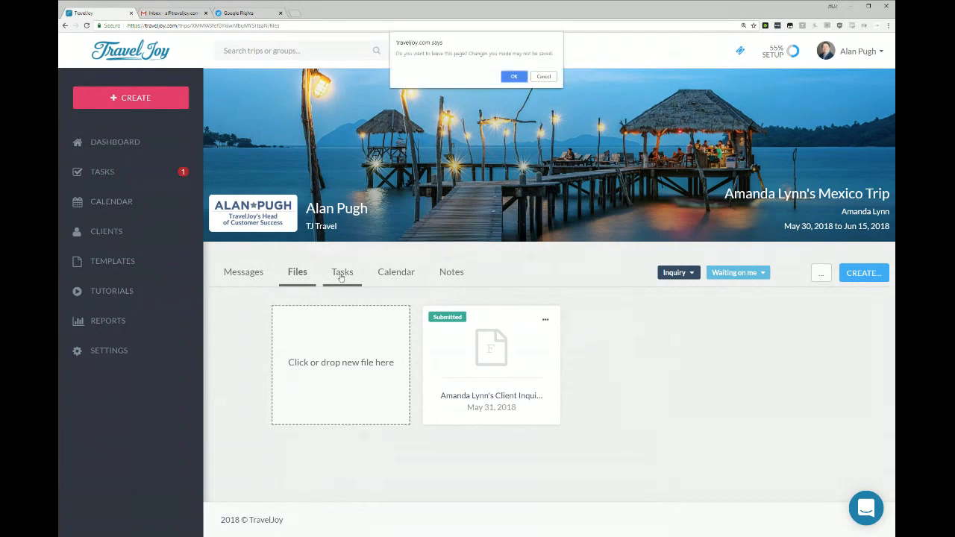
pyautogui.click(513, 74)
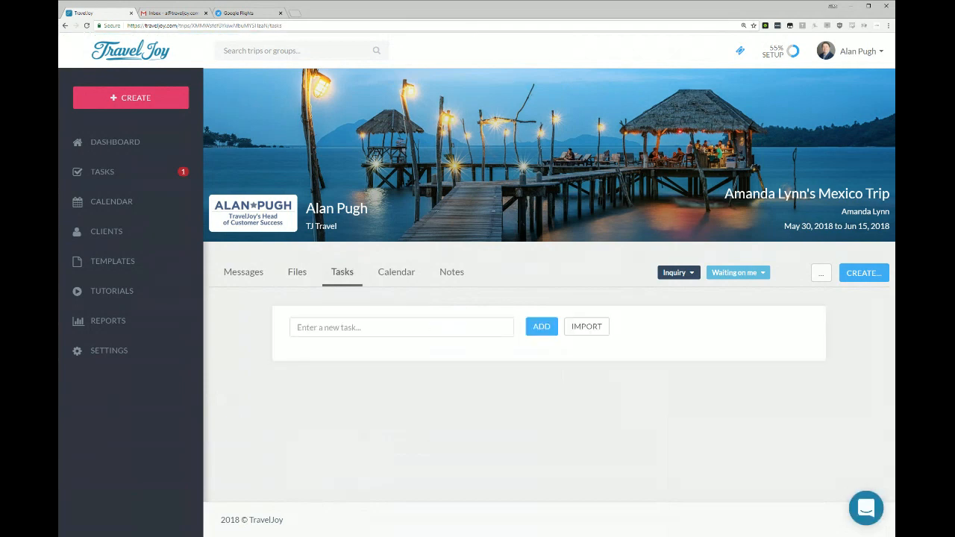
# Try entering a new task named "Send Welcome Home Email" and clear the entry without adding it.
pyautogui.press('Down')
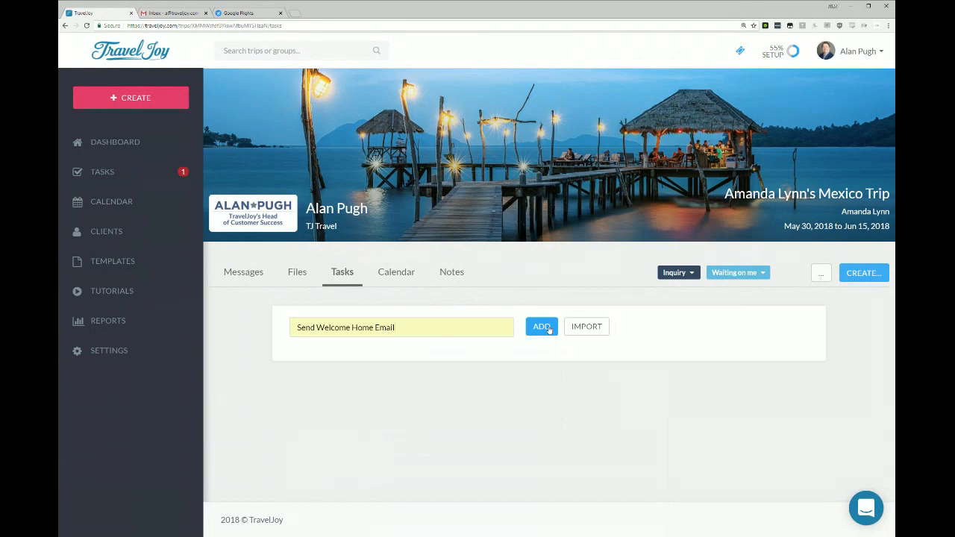
pyautogui.moveTo(492, 330); pyautogui.dragTo(214, 336)
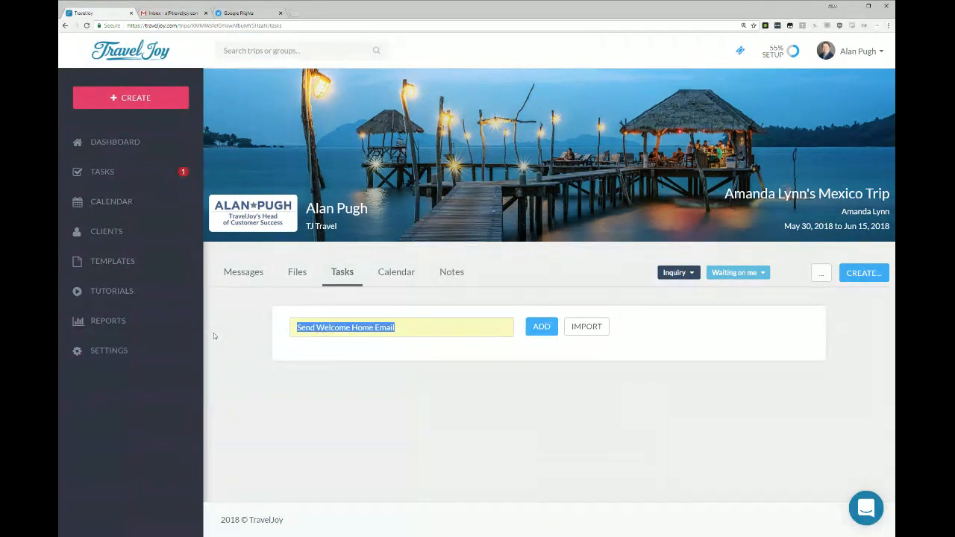
pyautogui.press('BackSpace')
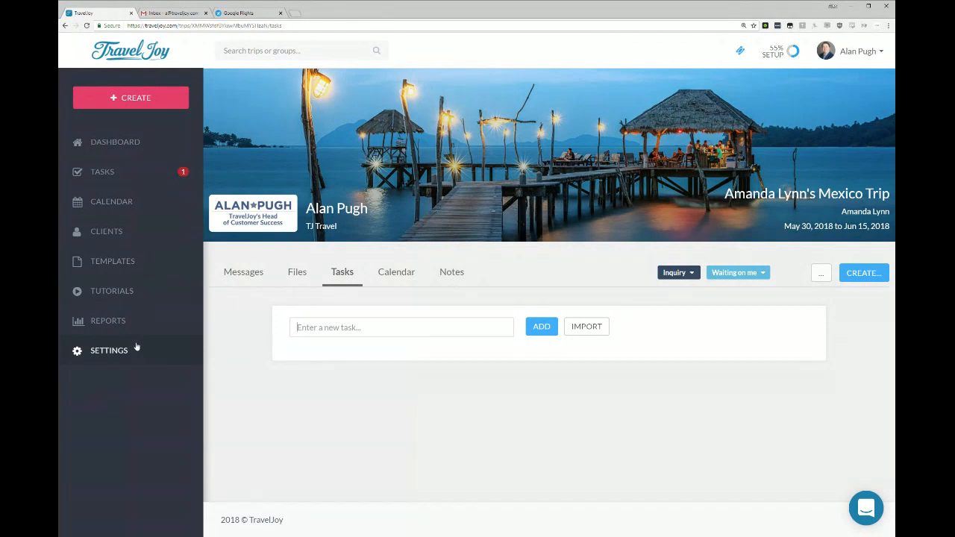
# Import the tasks from the custom task list template into the trip.
pyautogui.click(584, 328)
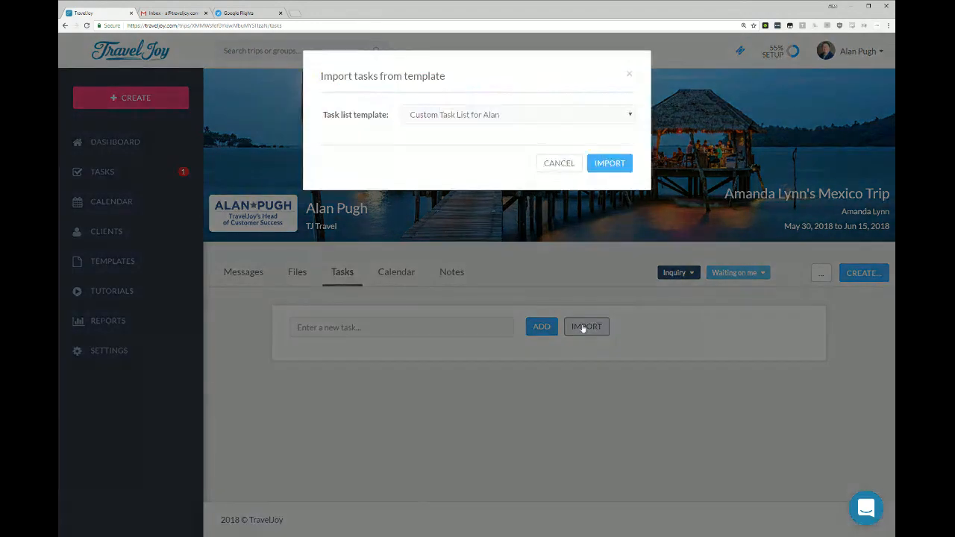
pyautogui.click(438, 123)
pyautogui.click(620, 164)
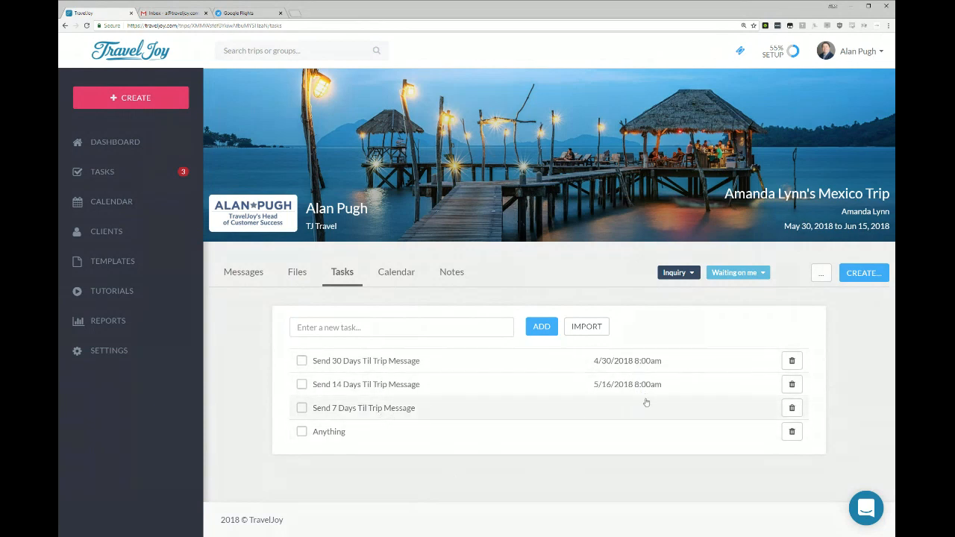
# Set the "Send 7 Days Til Trip Message" task's due date to 7 days before the trip start date at 8:00am and save it.
pyautogui.click(625, 413)
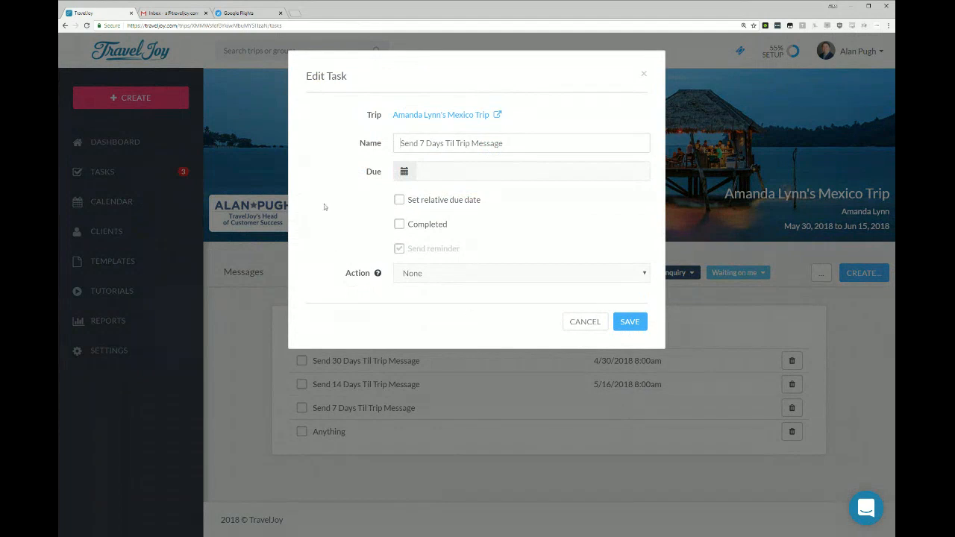
pyautogui.click(451, 200)
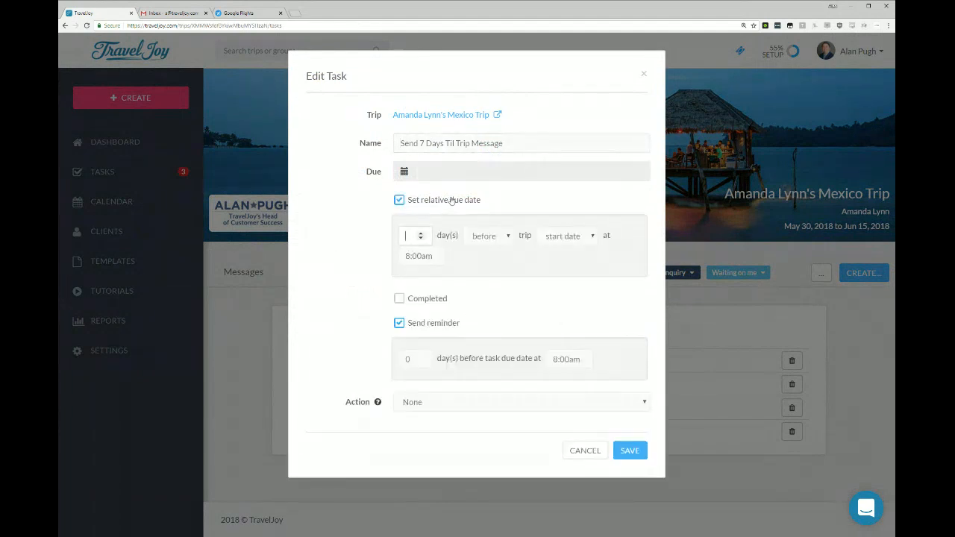
pyautogui.click(420, 234)
pyautogui.click(420, 234)
pyautogui.click(625, 455)
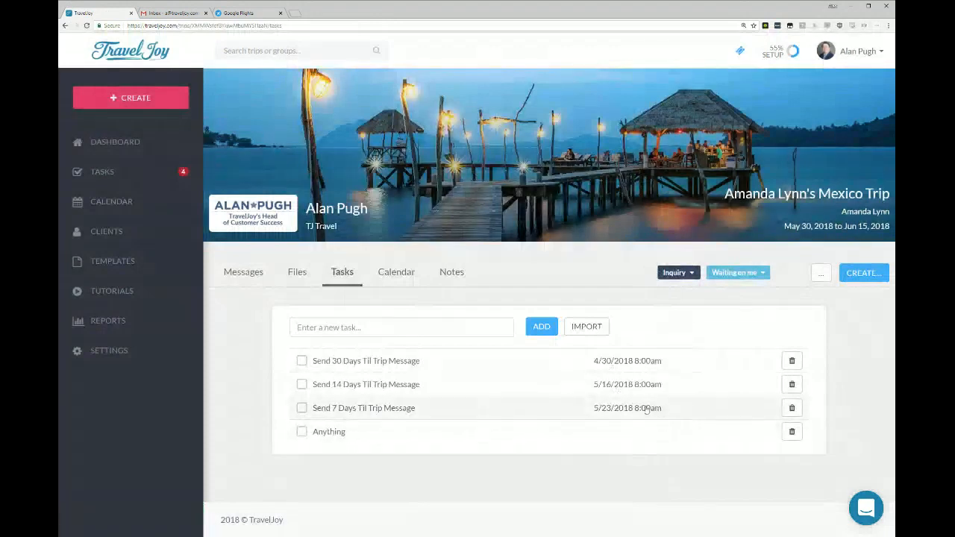
# Examine the trip's May 2018 calendar for the scheduled task messages and the trip dates.
pyautogui.click(393, 275)
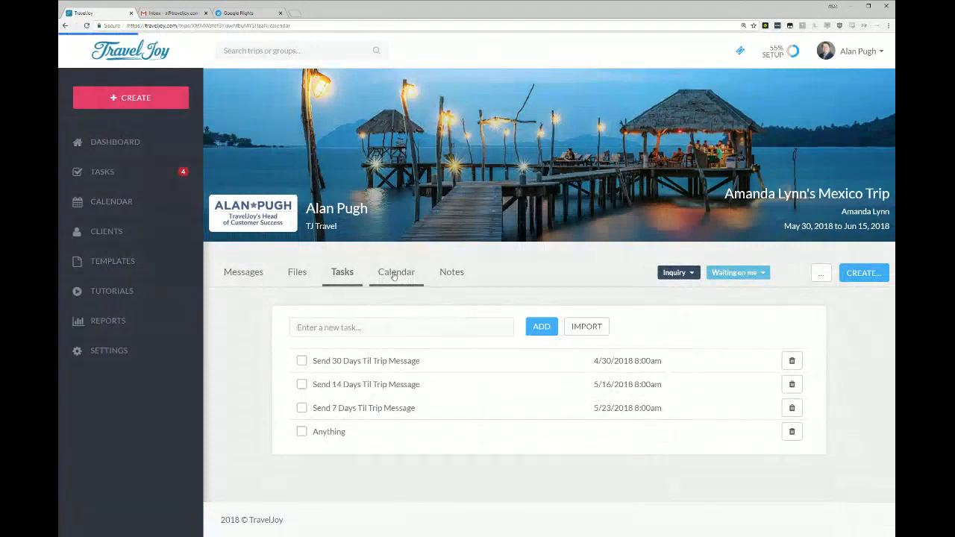
pyautogui.scroll(-3, 670, 306)
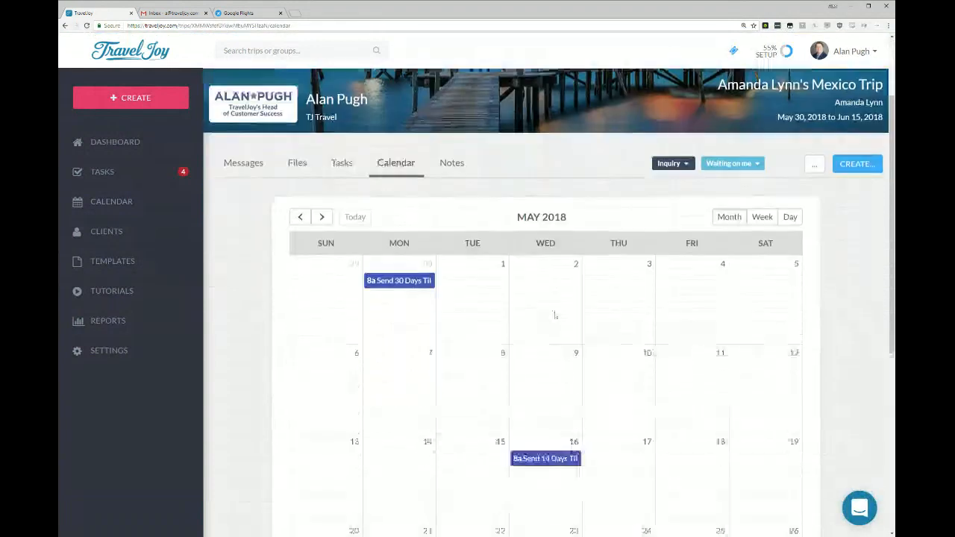
pyautogui.scroll(-2, 679, 266)
pyautogui.scroll(1, 680, 277)
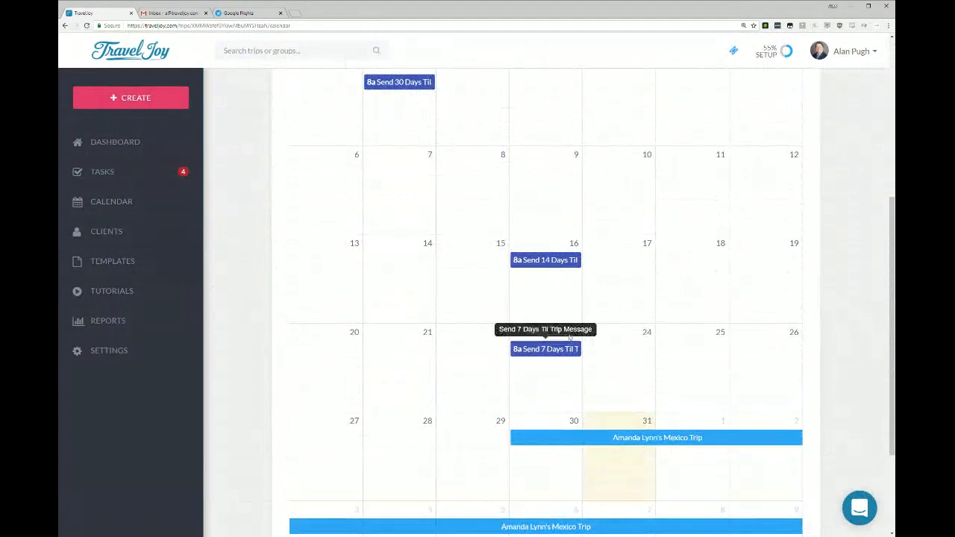
pyautogui.scroll(-1, 677, 263)
pyautogui.scroll(-1, 677, 264)
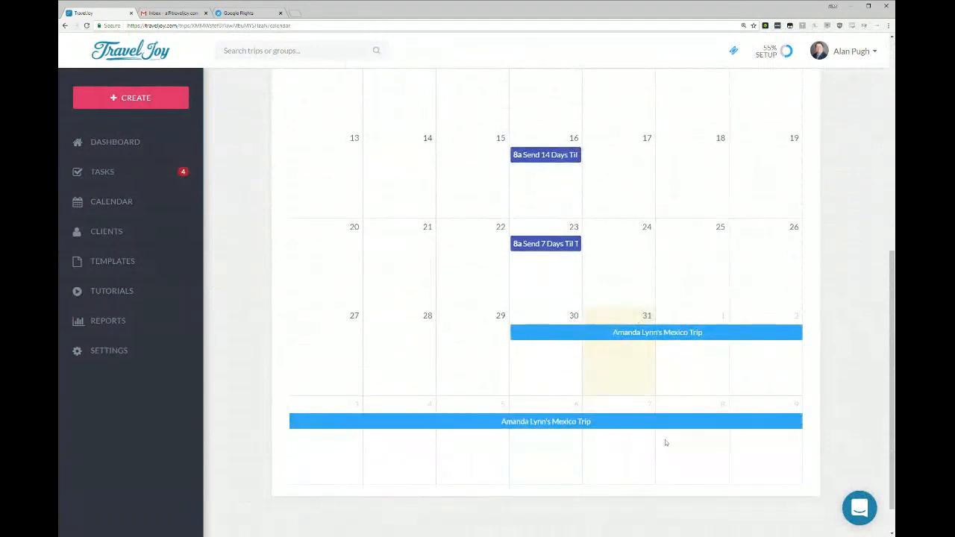
pyautogui.scroll(3, 741, 200)
pyautogui.scroll(2, 748, 184)
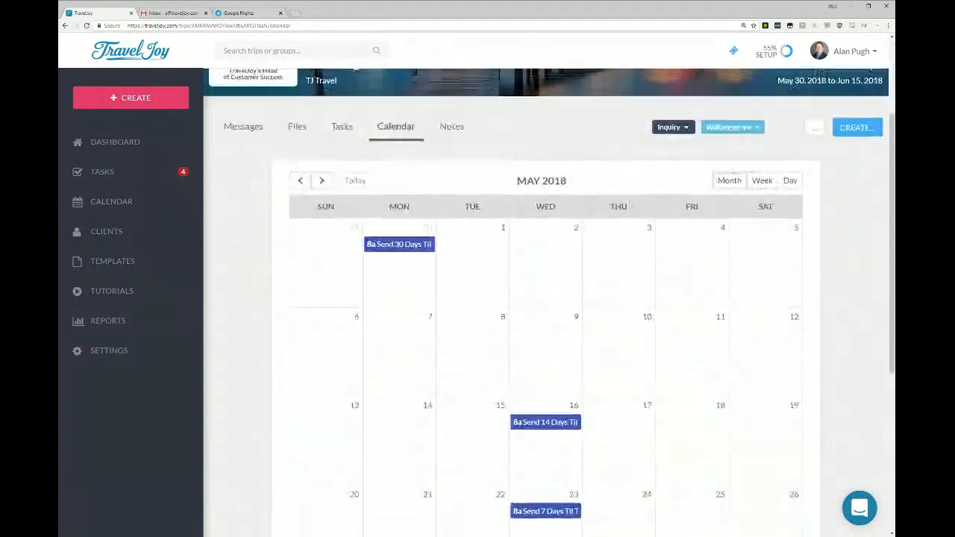
# Advance the trip calendar to June 2018 and view it by week and by day before returning to the month view.
pyautogui.click(321, 183)
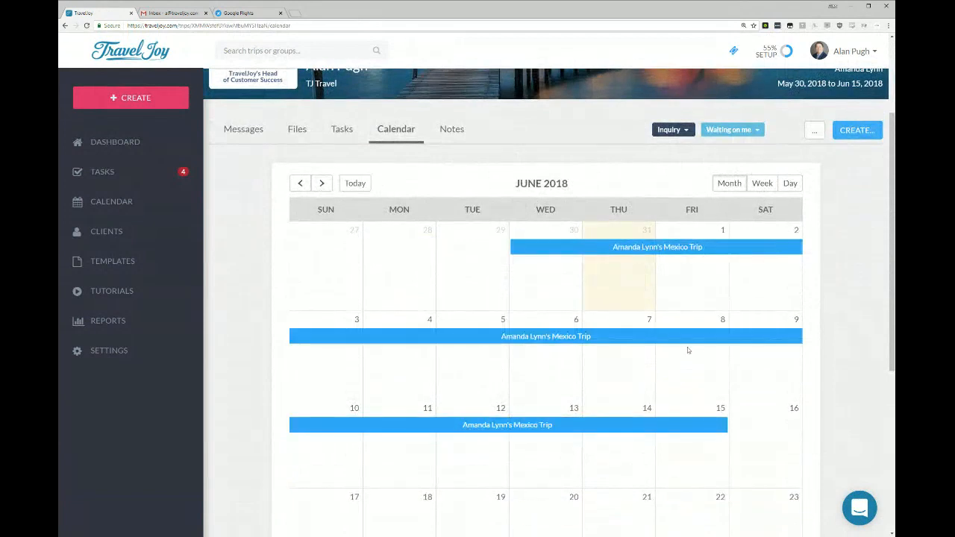
pyautogui.click(755, 181)
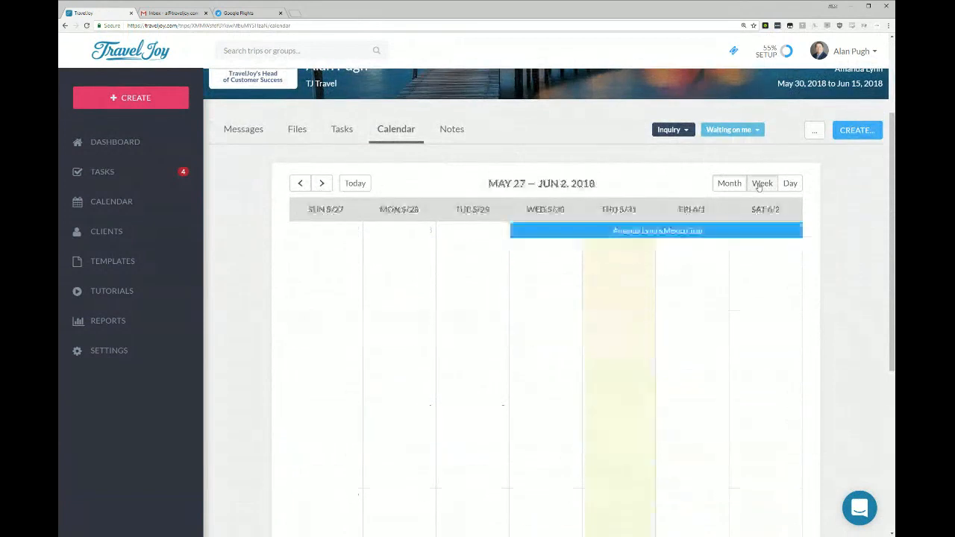
pyautogui.click(788, 184)
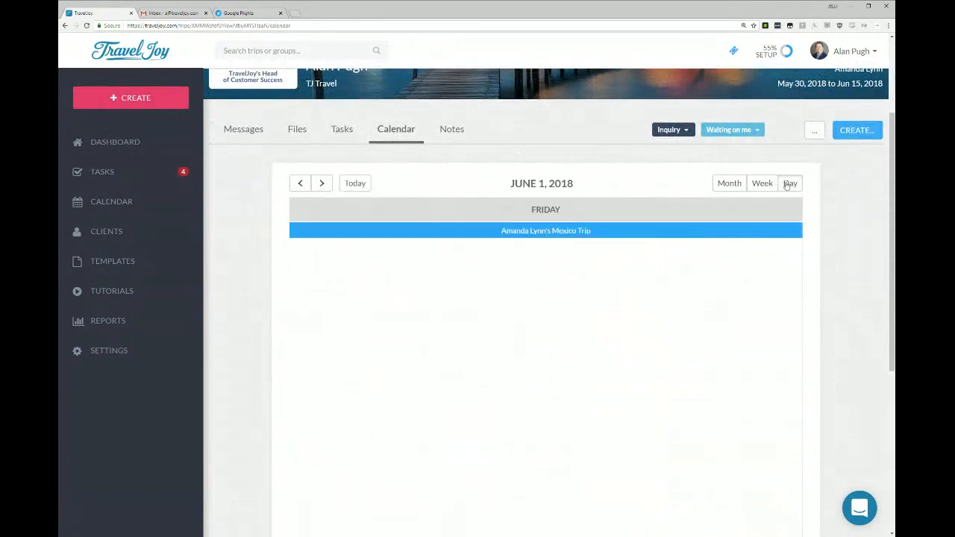
pyautogui.click(730, 183)
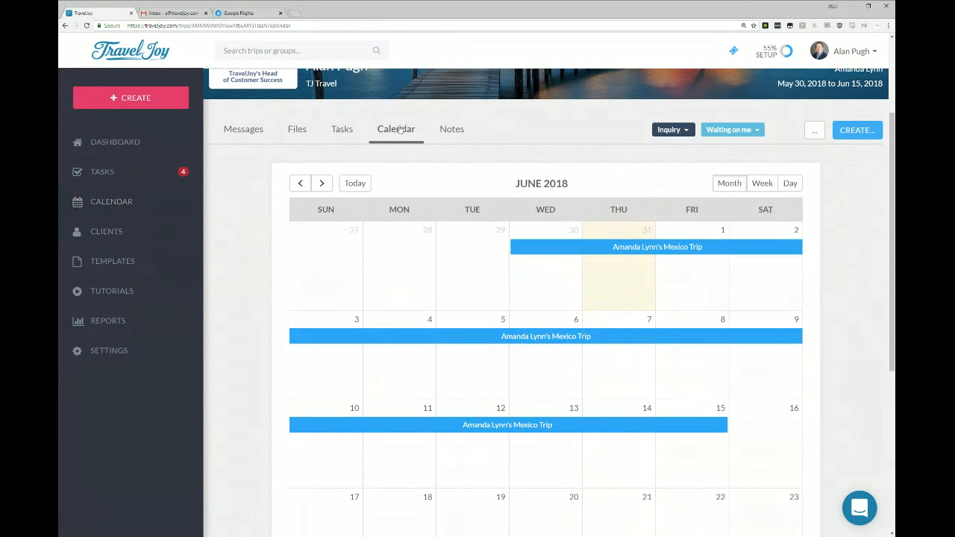
# Add the private trip note "Enter your notes here" and save it.
pyautogui.click(457, 131)
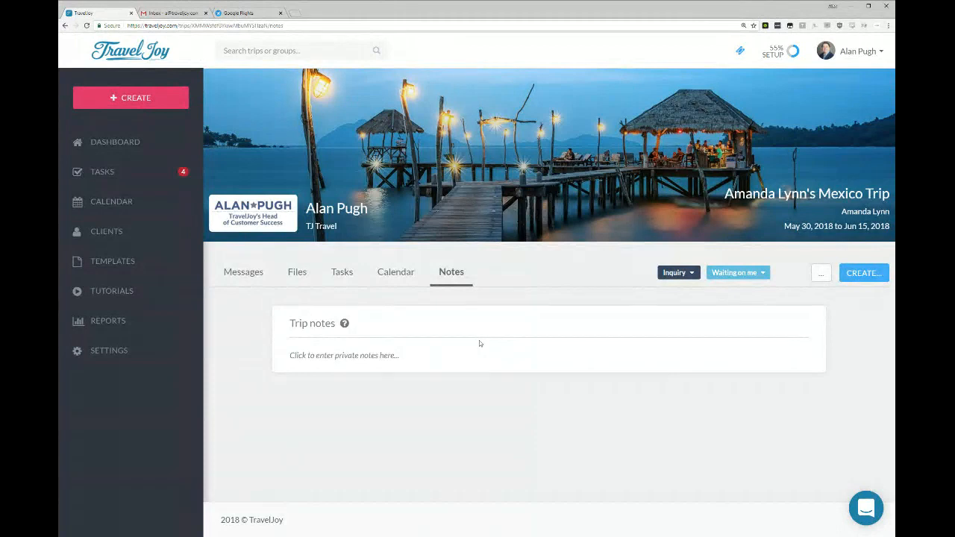
pyautogui.click(314, 357)
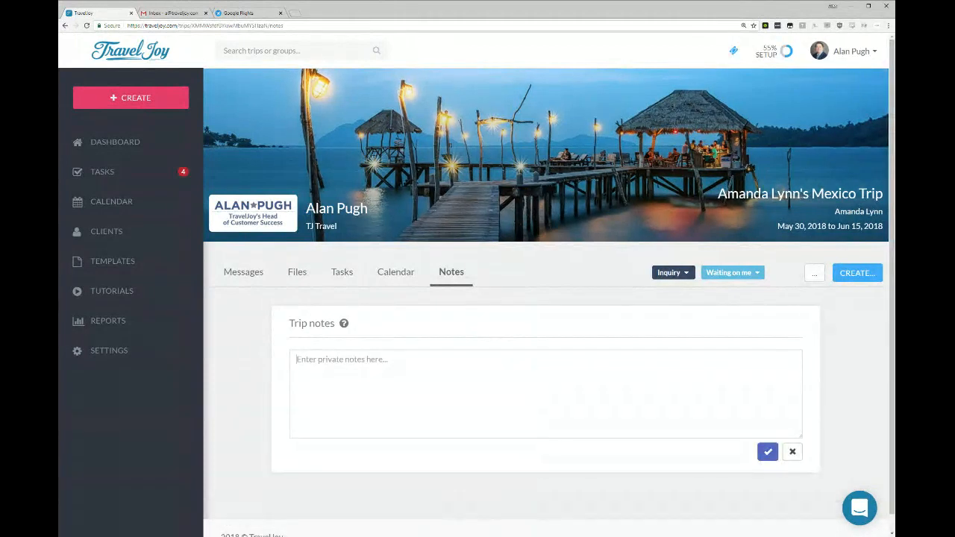
pyautogui.write('Enter your notes here')
pyautogui.click(768, 451)
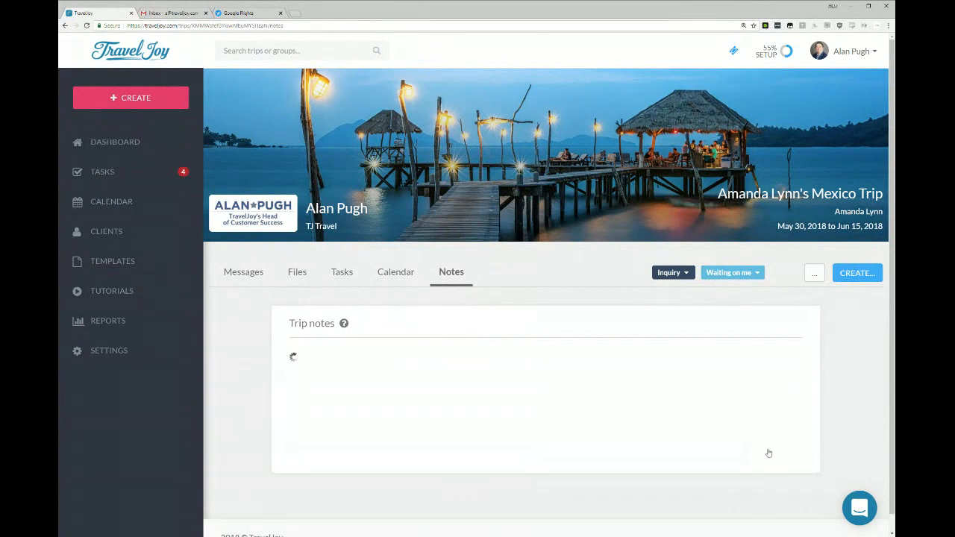
# Append the line "Add more" below the existing trip note and save the notes.
pyautogui.click(358, 356)
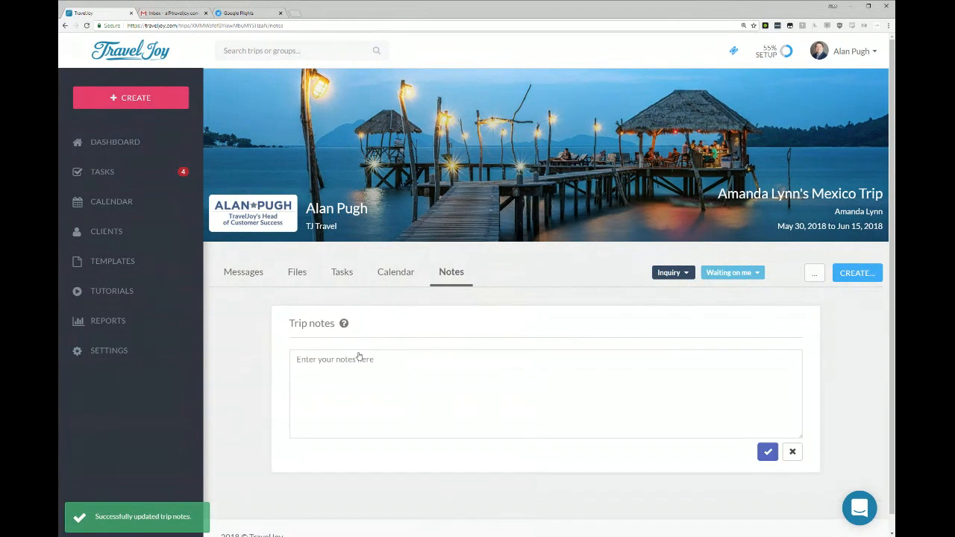
pyautogui.write('Add more')
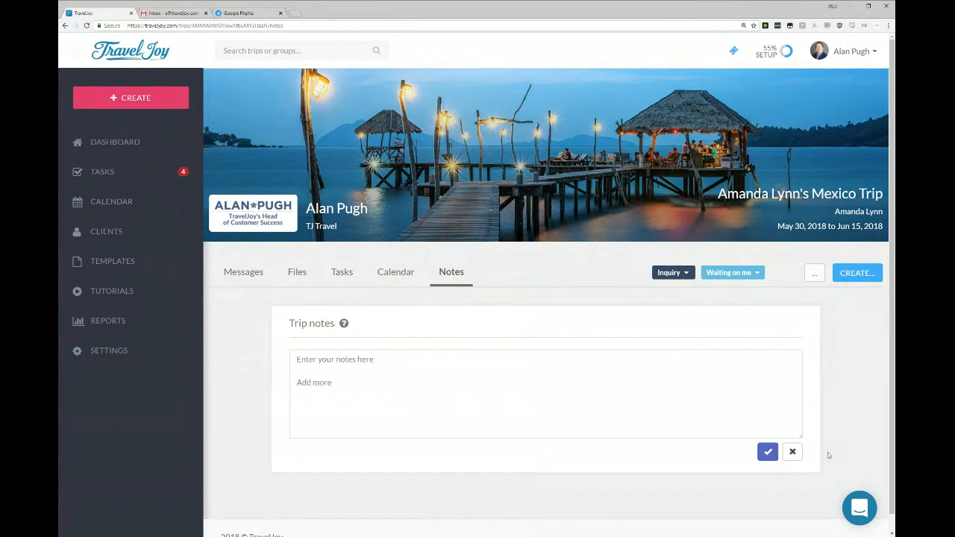
pyautogui.click(768, 452)
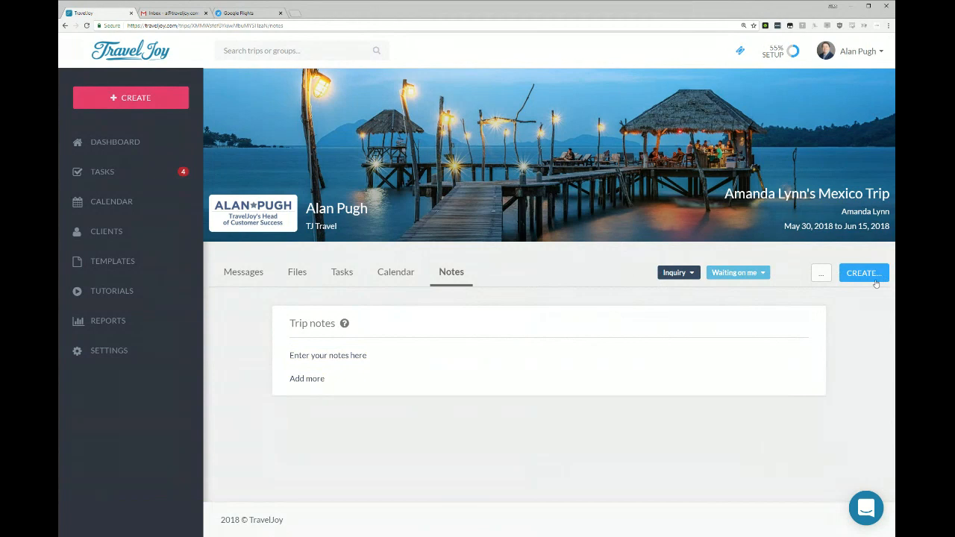
# View the trip's stage setting and its waiting-on setting, closing each one without making a change.
pyautogui.click(693, 273)
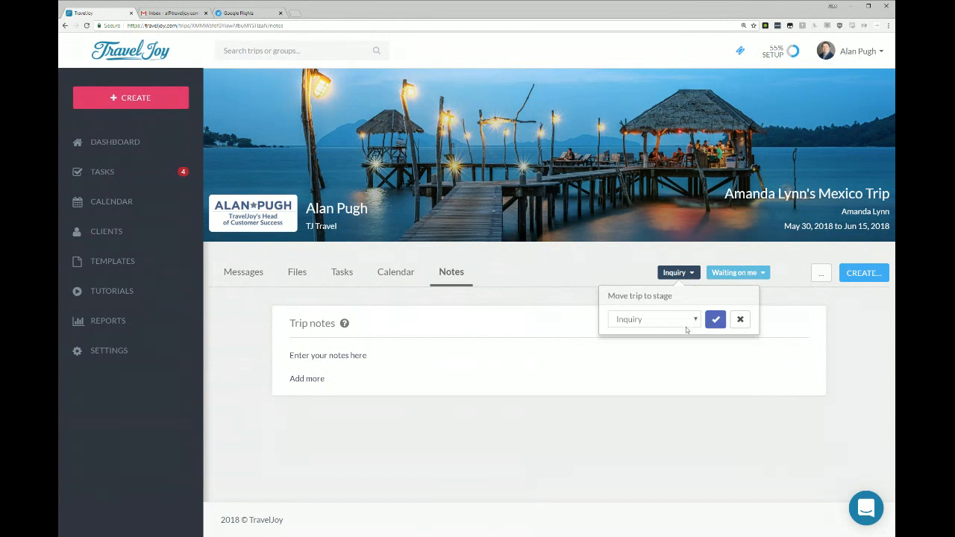
pyautogui.click(672, 397)
pyautogui.click(851, 364)
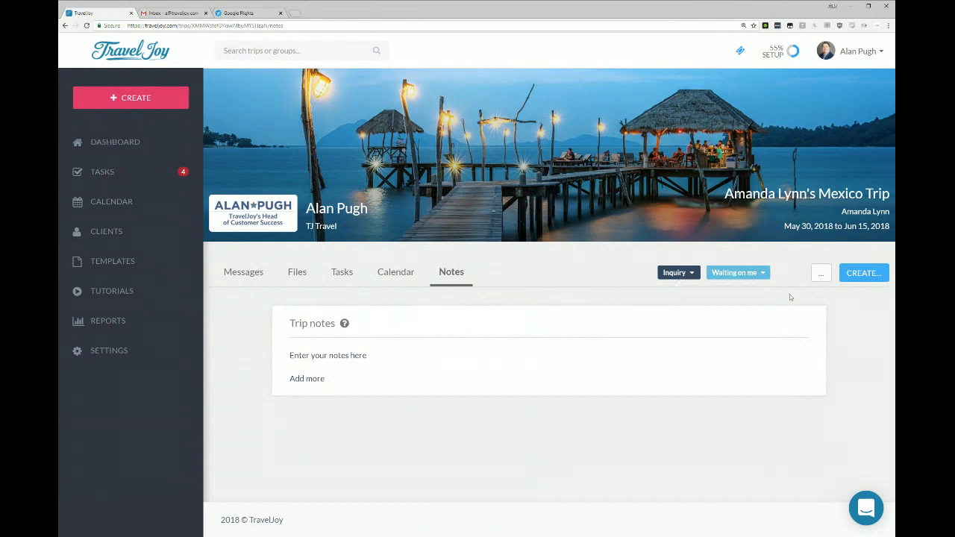
pyautogui.click(748, 274)
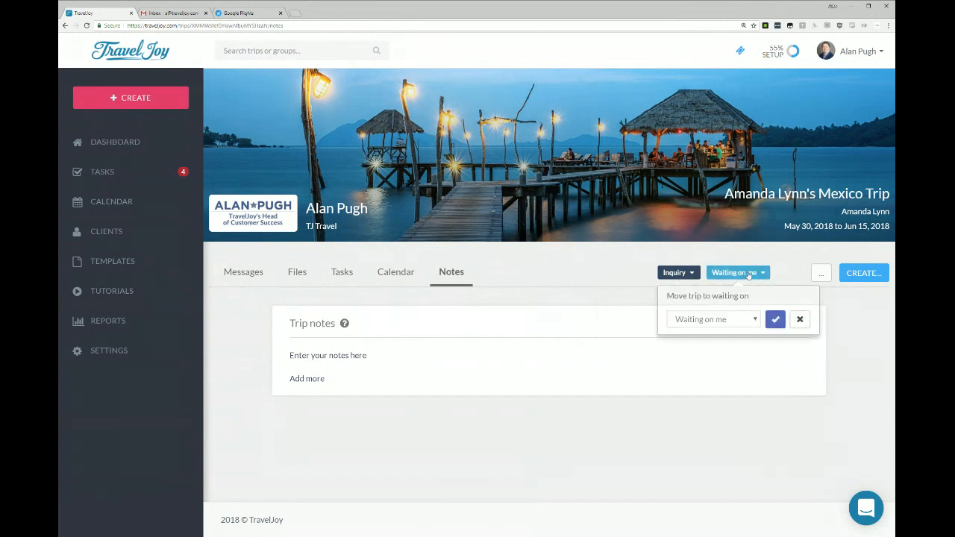
pyautogui.click(875, 348)
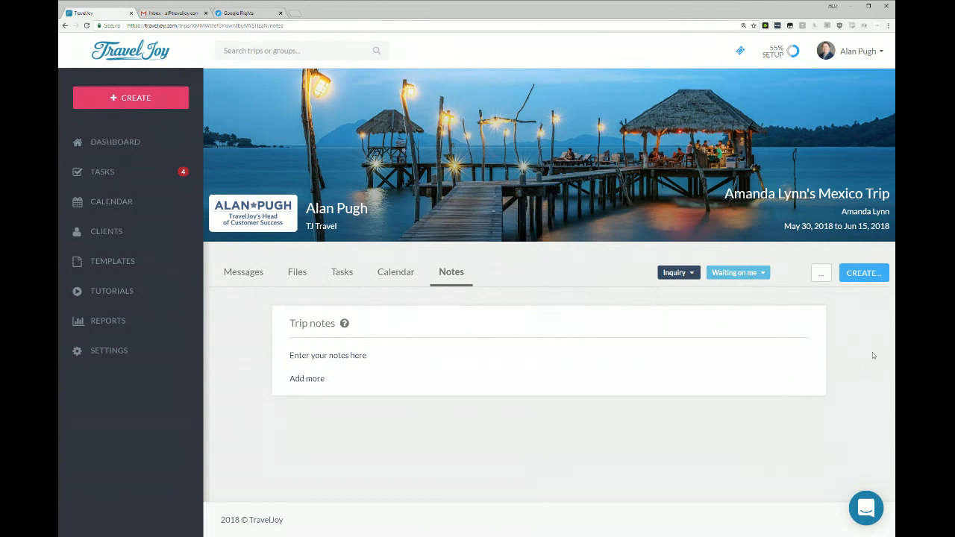
# Create a proposal for the Mexico trip and set its itinerary type to new document.
pyautogui.click(849, 276)
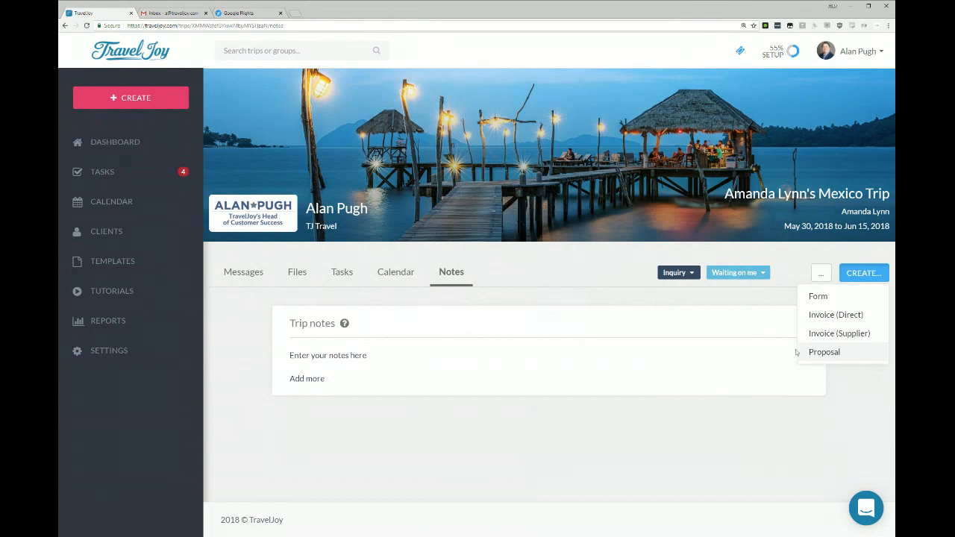
pyautogui.click(836, 353)
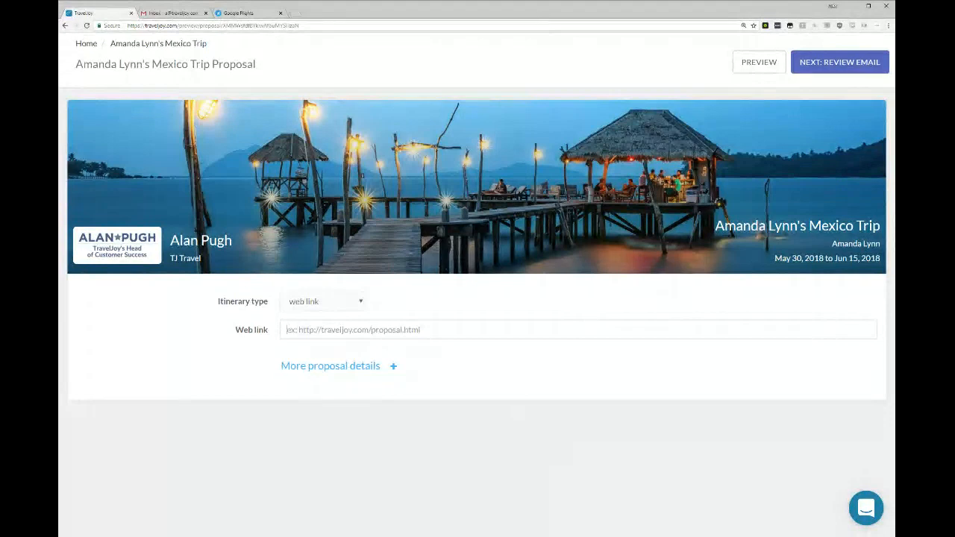
pyautogui.moveTo(622, 218); pyautogui.dragTo(845, 234)
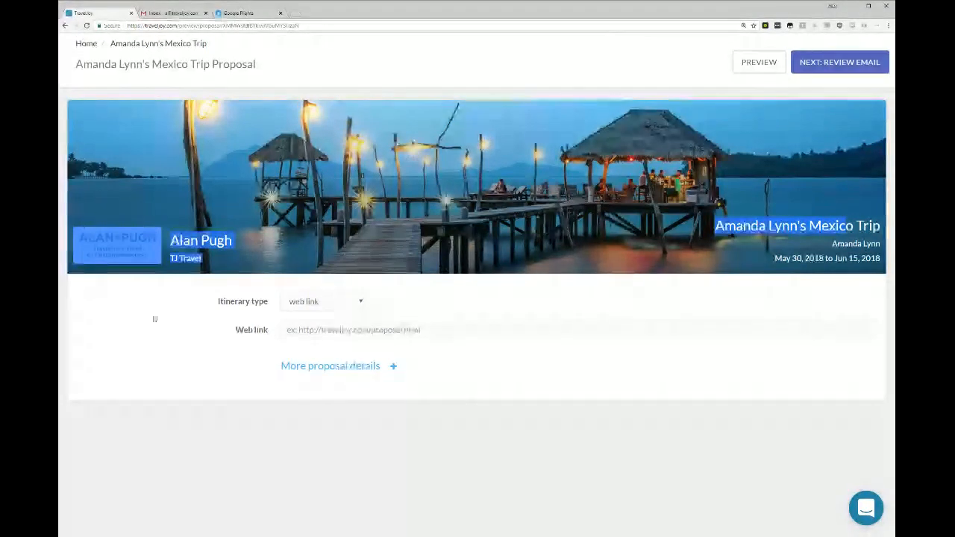
pyautogui.click(142, 344)
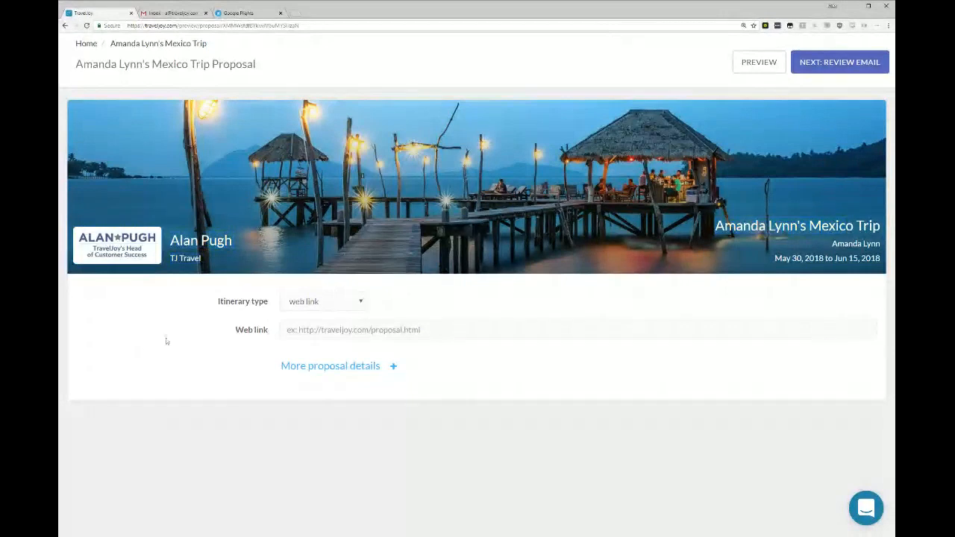
pyautogui.click(306, 310)
pyautogui.click(322, 335)
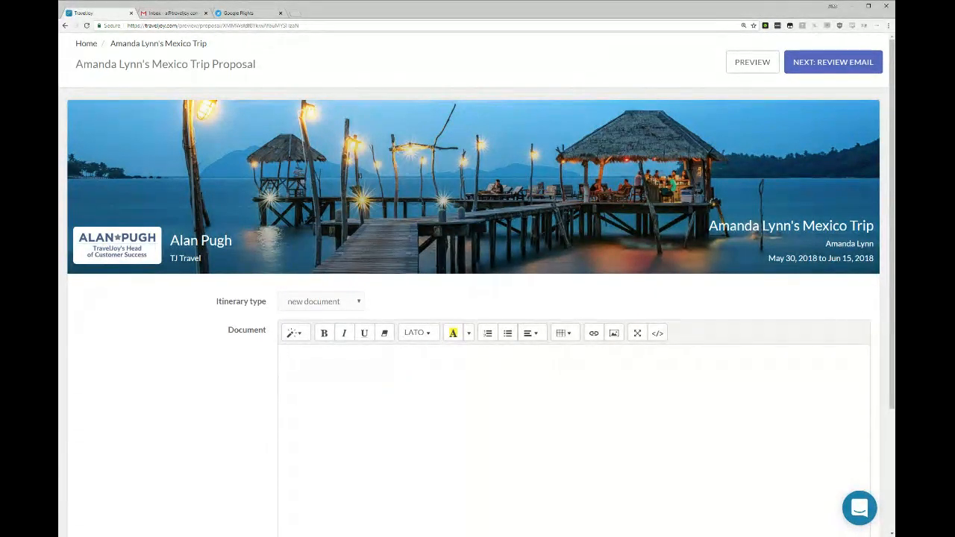
# Paste the departing and returning United flight details selected in Google Flights into the proposal document.
pyautogui.click(240, 13)
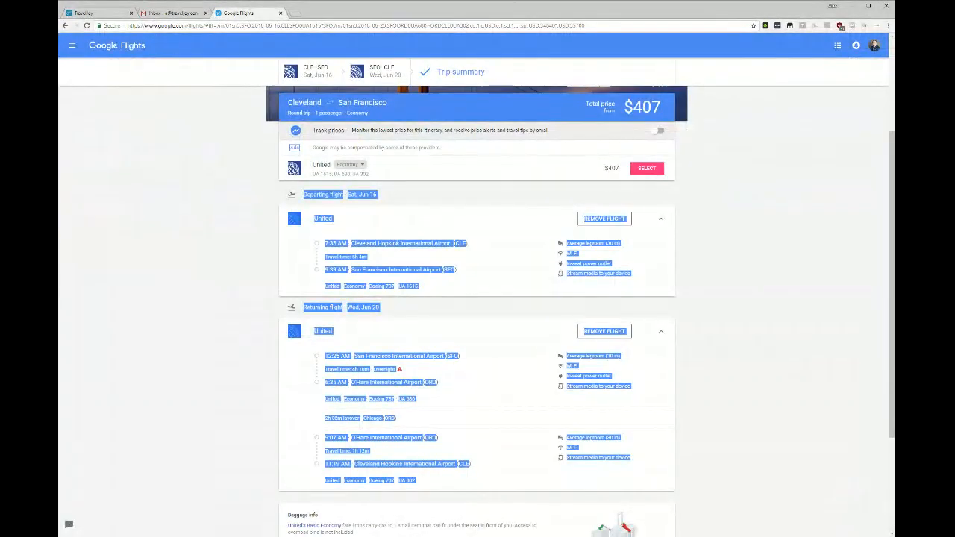
pyautogui.click(82, 14)
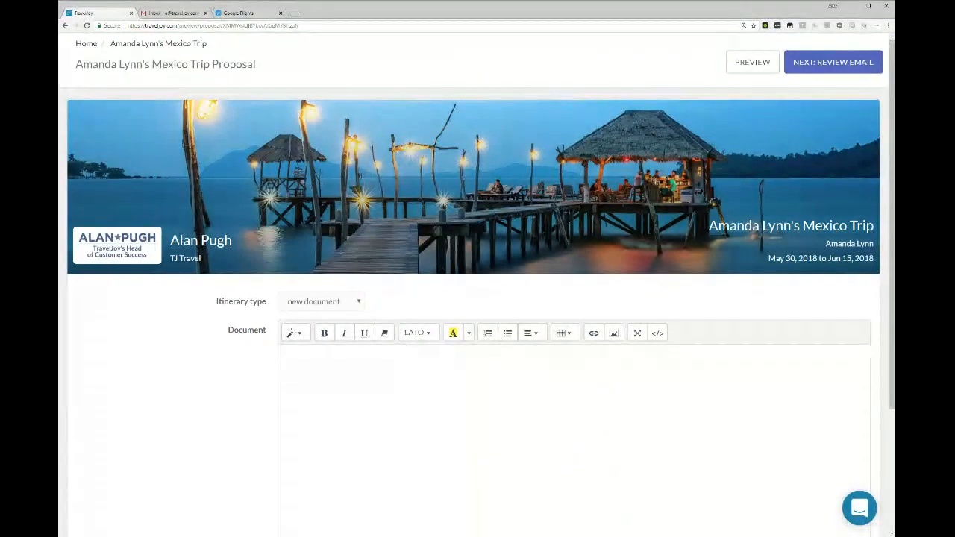
pyautogui.hotkey('ctrl', 'v')
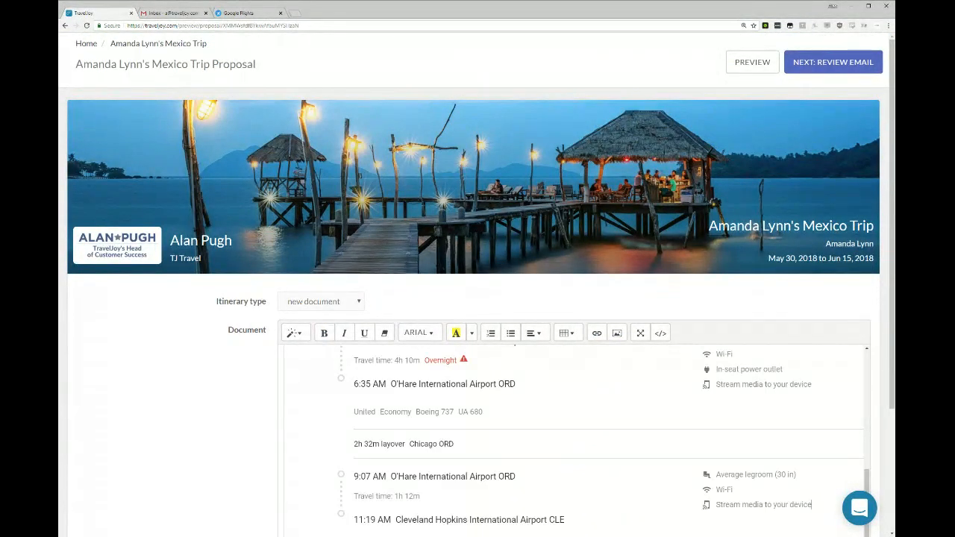
pyautogui.scroll(-3, 515, 344)
pyautogui.scroll(3, 595, 382)
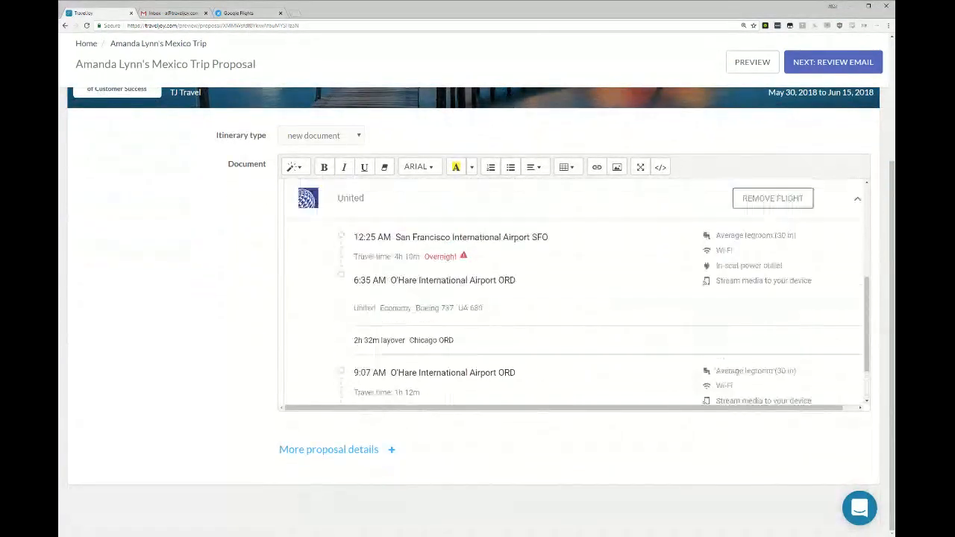
pyautogui.scroll(1, 590, 379)
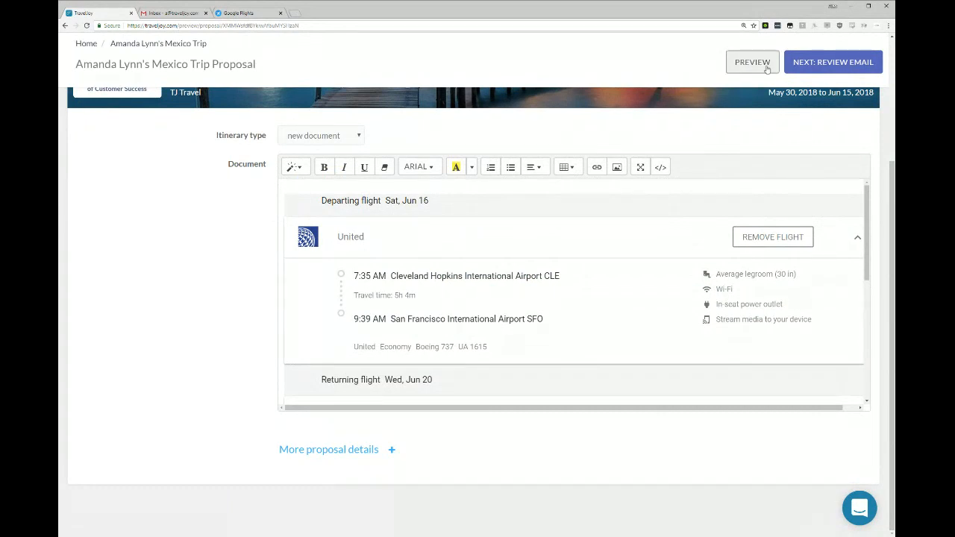
# Preview the proposal as the client will see it and open its accompanying email for review.
pyautogui.click(752, 63)
pyautogui.scroll(-2, 329, 295)
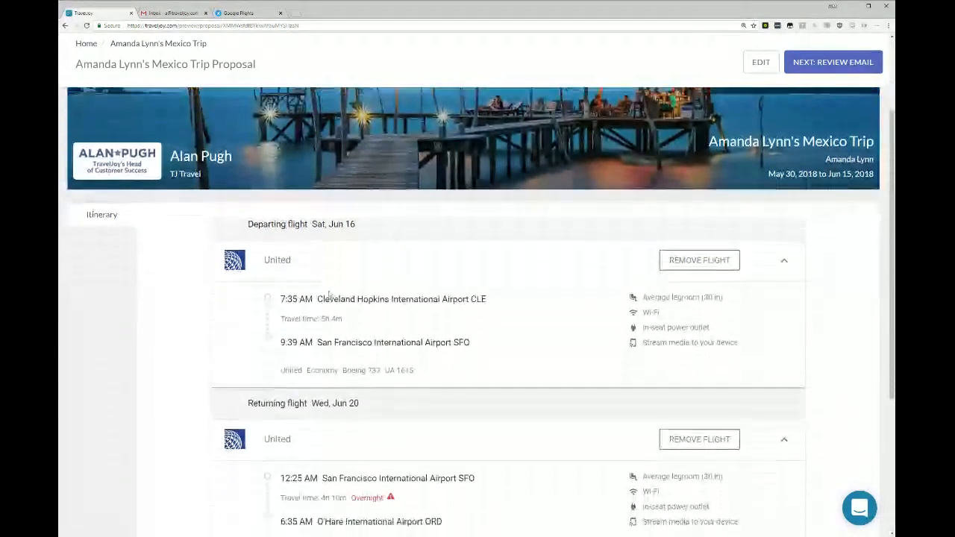
pyautogui.scroll(-3, 328, 295)
pyautogui.scroll(5, 437, 393)
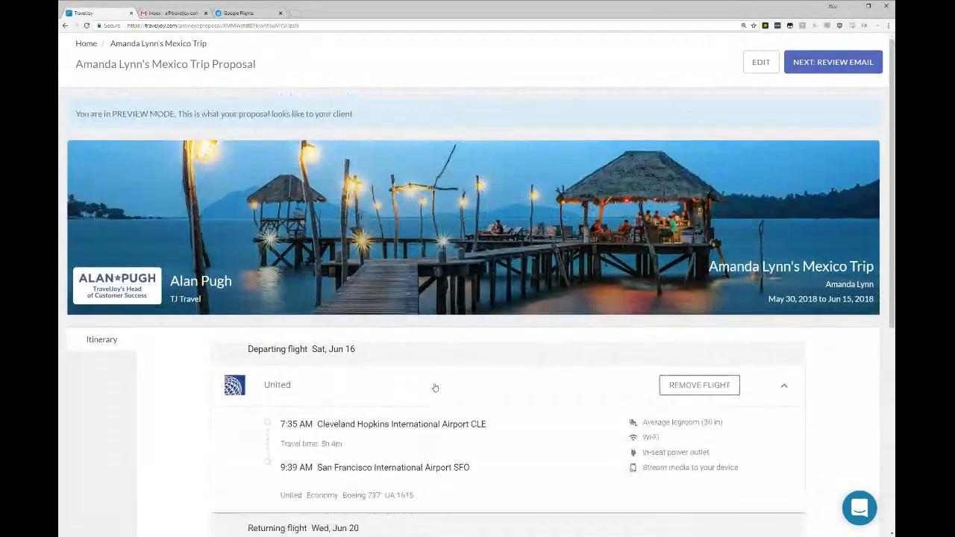
pyautogui.click(827, 66)
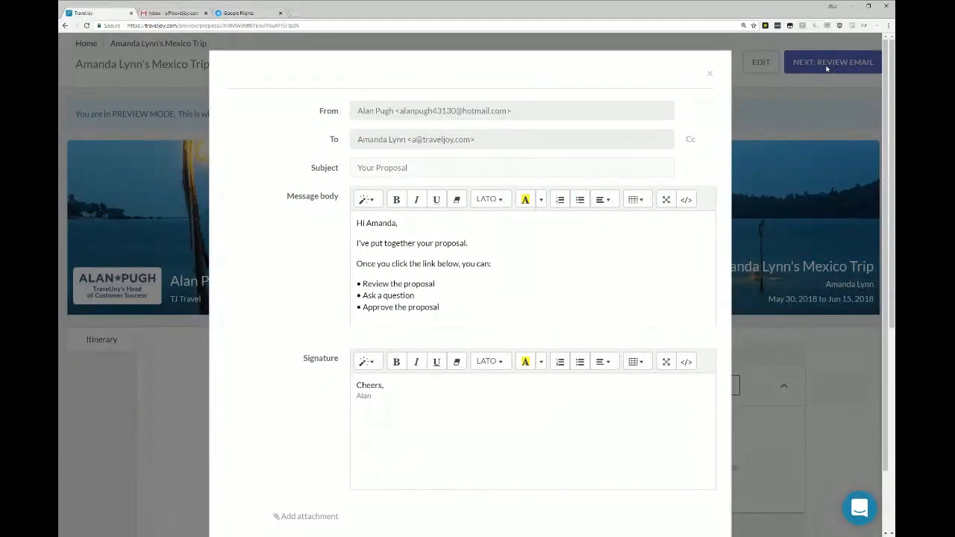
pyautogui.moveTo(357, 223); pyautogui.dragTo(385, 223)
pyautogui.press('BackSpace')
pyautogui.hotkey('ctrl', 'z')
# Send the proposal email to the client using the default proposal email template.
pyautogui.scroll(-1, 470, 299)
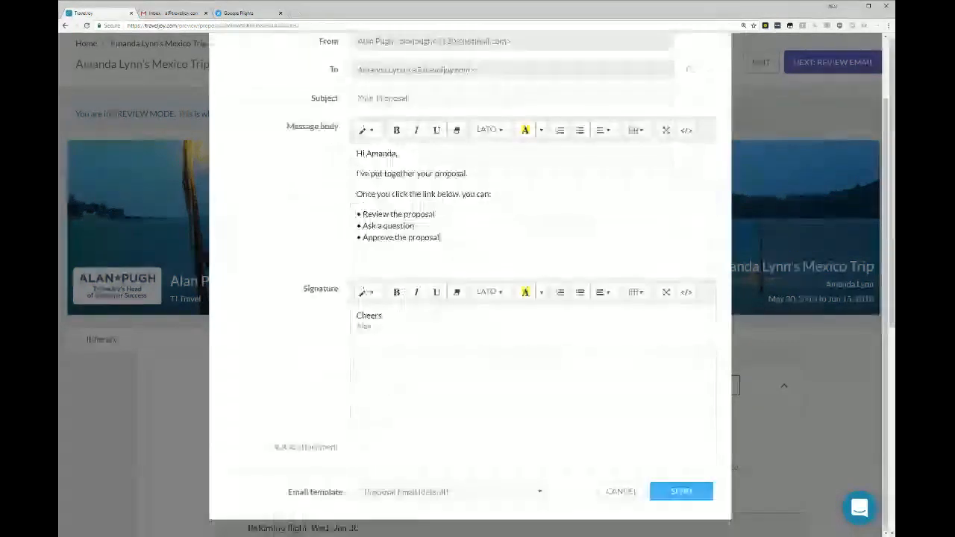
pyautogui.scroll(-1, 805, 503)
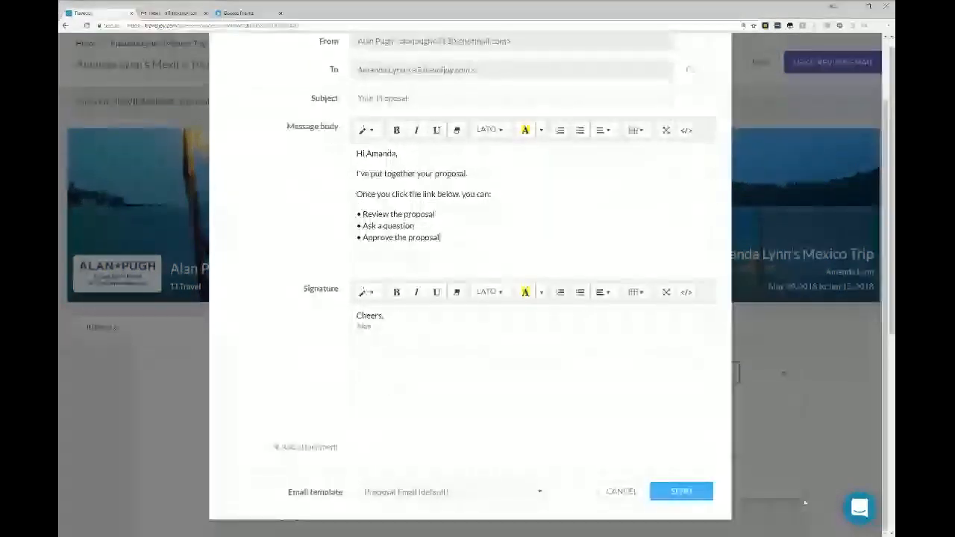
pyautogui.click(696, 488)
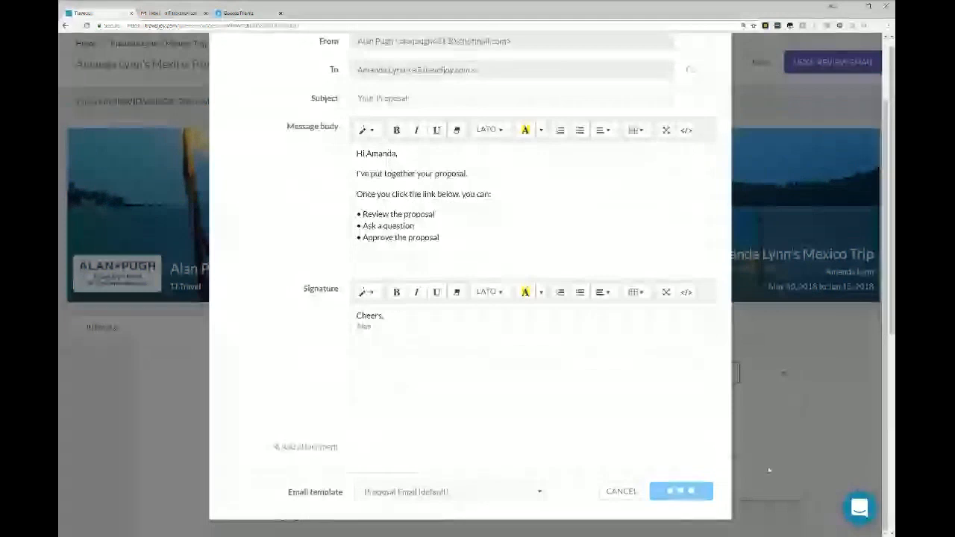
# Switch to the client's Gmail inbox, refresh it, and open the proposal from the Your Proposal email.
pyautogui.click(193, 12)
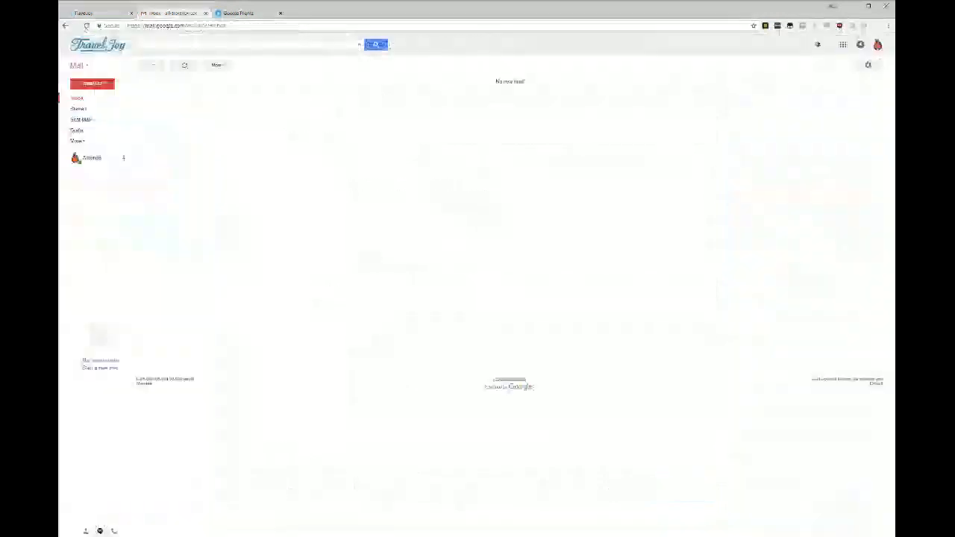
pyautogui.click(184, 66)
pyautogui.click(301, 82)
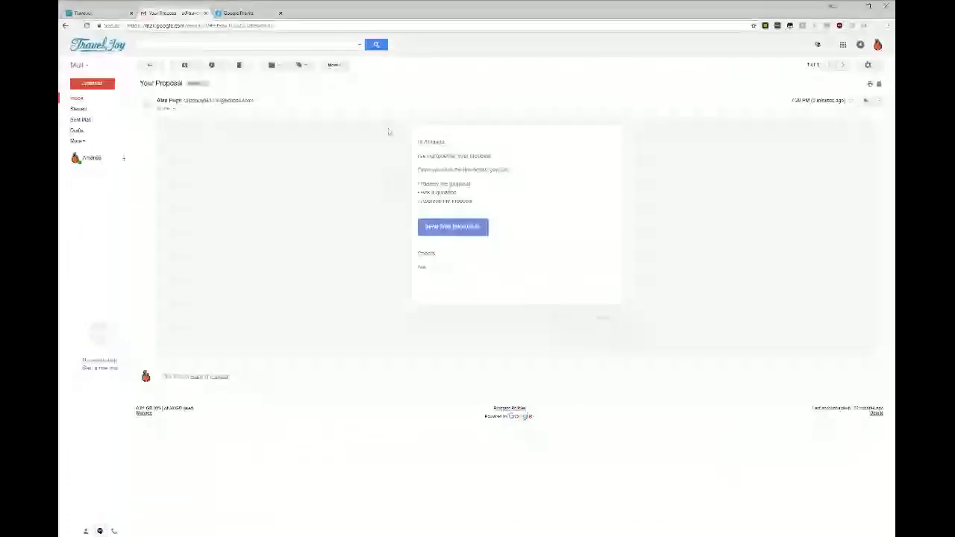
pyautogui.moveTo(388, 128); pyautogui.dragTo(539, 199)
pyautogui.click(452, 226)
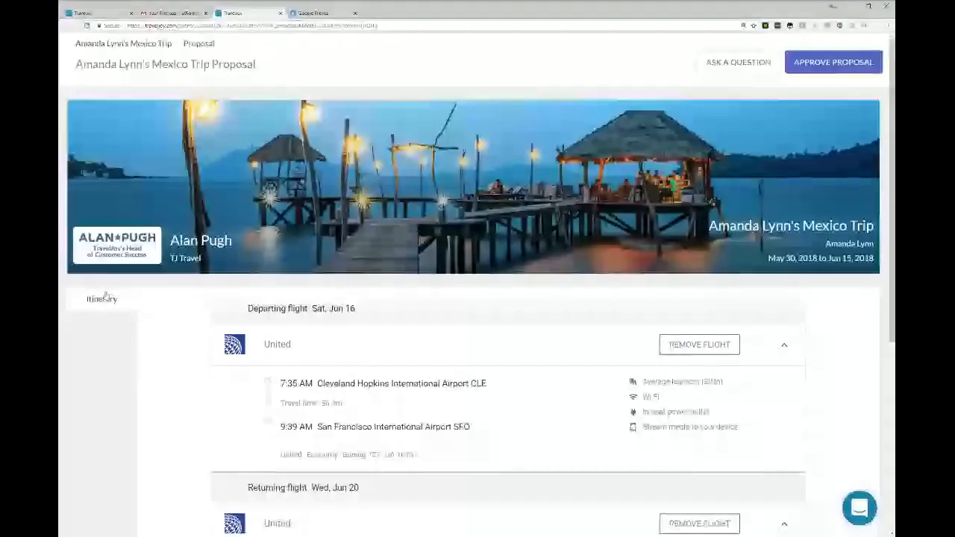
# Review the departing and returning flights in the client's proposal, approve the proposal and close its page.
pyautogui.scroll(-4, 466, 347)
pyautogui.scroll(3, 469, 336)
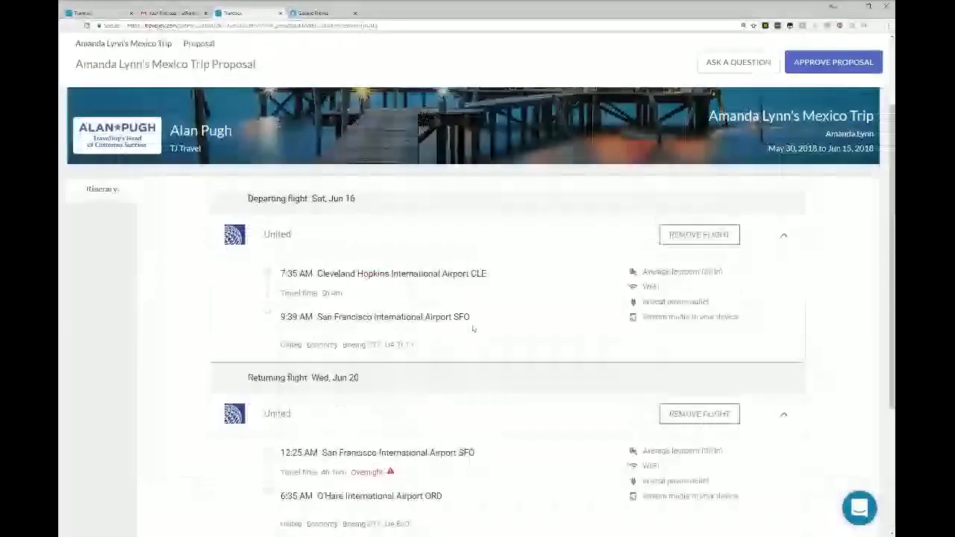
pyautogui.scroll(2, 473, 328)
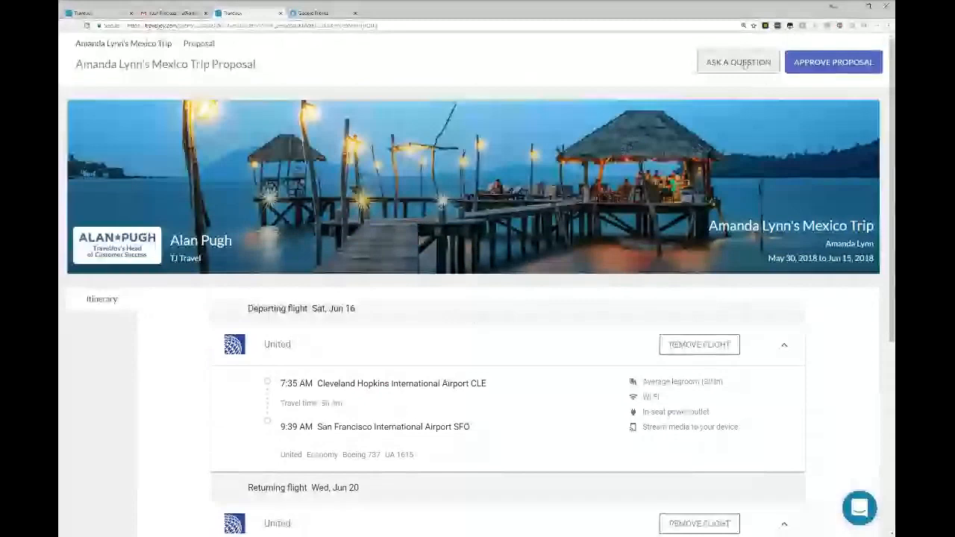
pyautogui.click(832, 63)
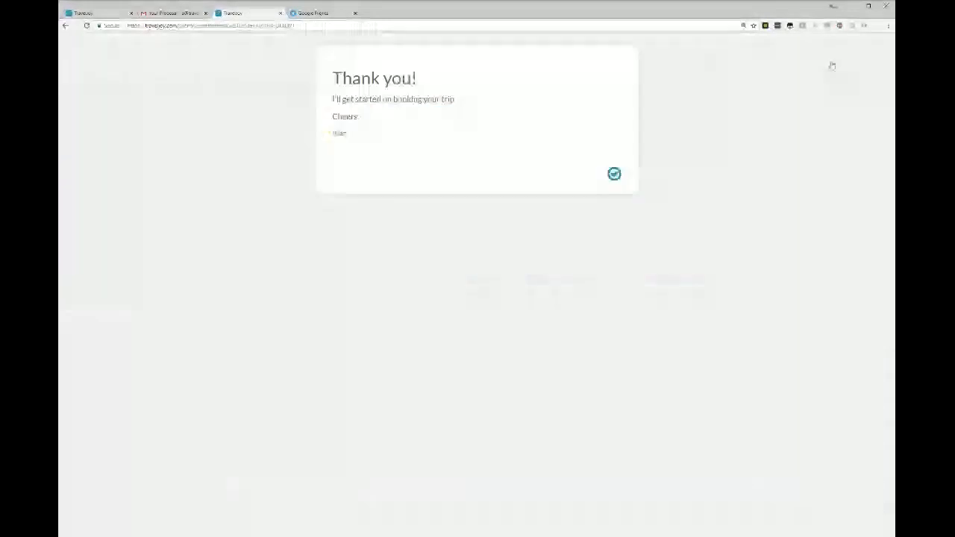
pyautogui.click(279, 13)
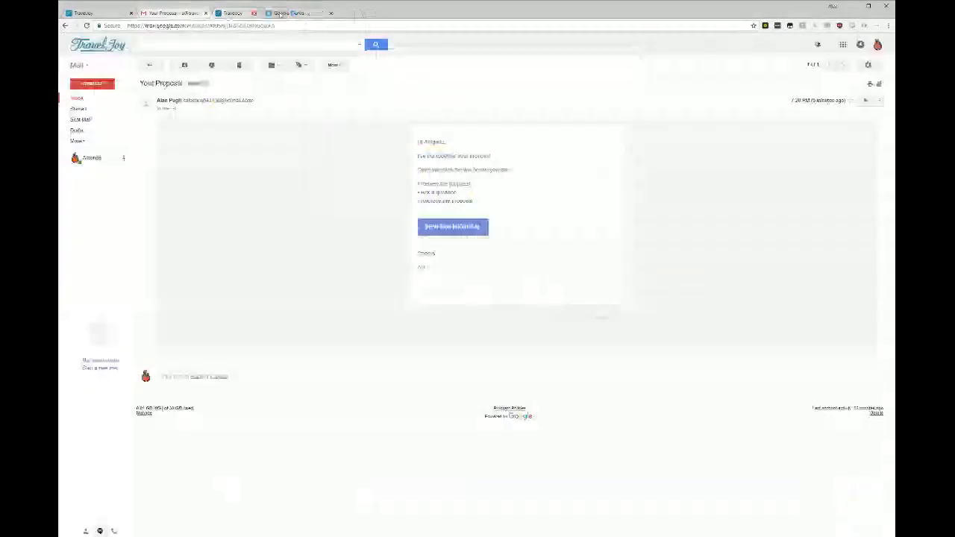
# Delete the proposal email in Gmail, and switch back to TravelJoy to reload the Mexico trip.
pyautogui.click(241, 64)
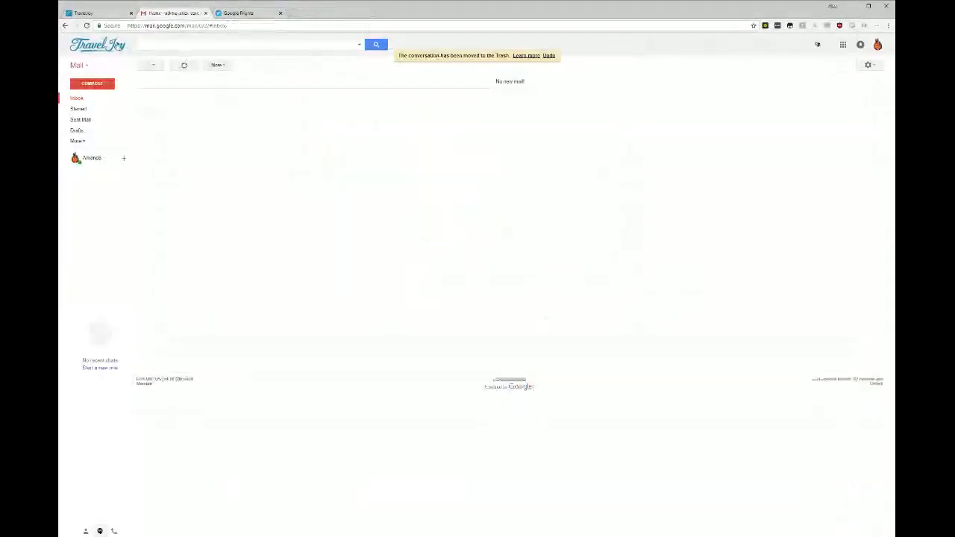
pyautogui.click(88, 13)
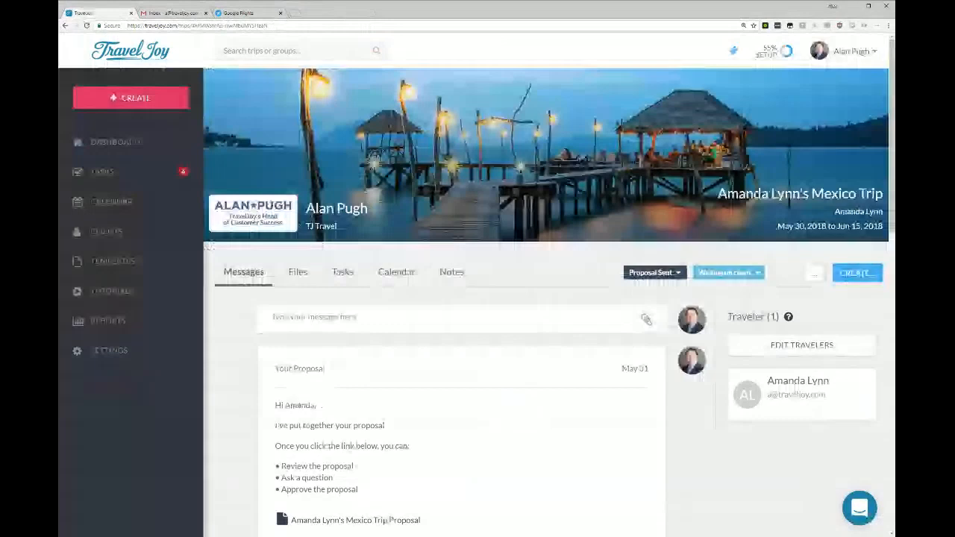
pyautogui.click(86, 25)
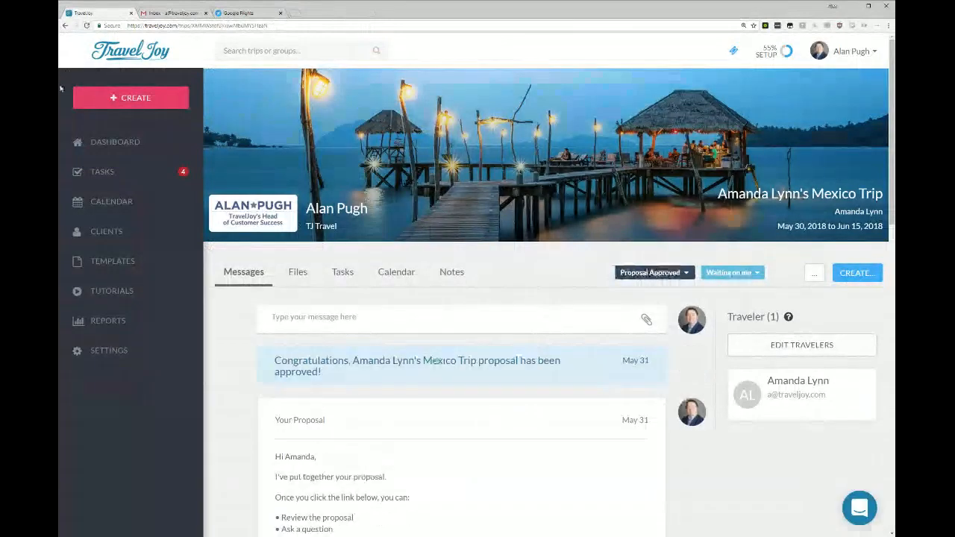
# Check the proposal's status in the trip's files and messages, including when it was viewed and approved.
pyautogui.click(297, 273)
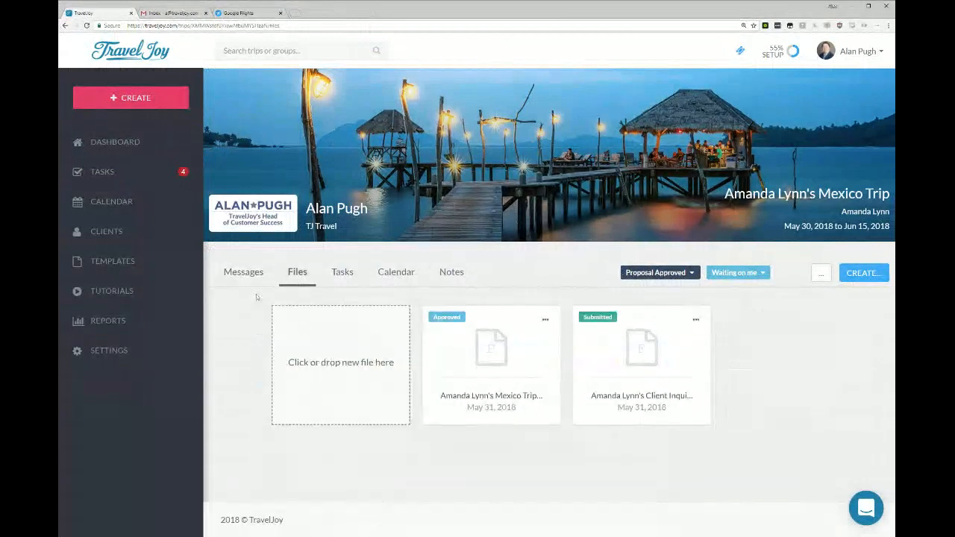
pyautogui.click(236, 274)
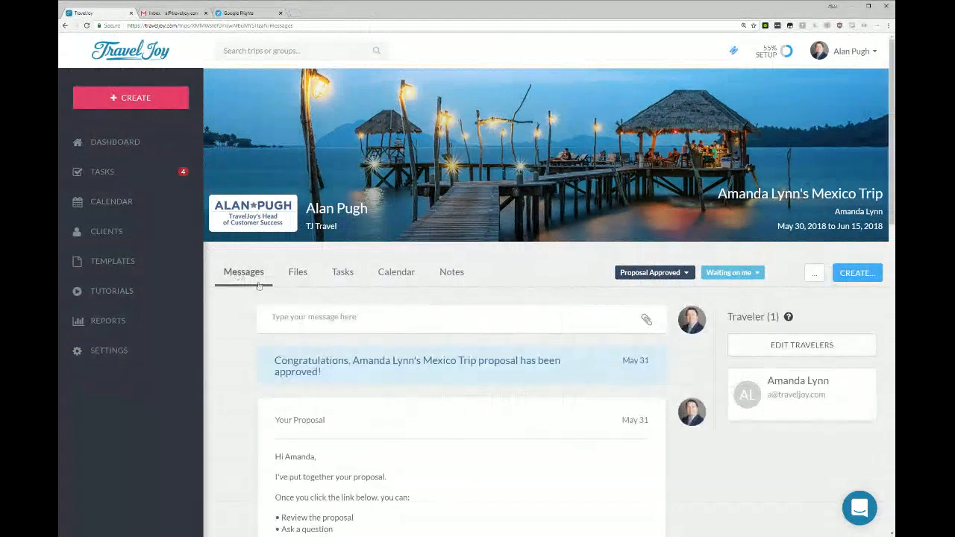
pyautogui.scroll(-4, 258, 286)
pyautogui.moveTo(273, 150); pyautogui.dragTo(414, 240)
pyautogui.click(534, 236)
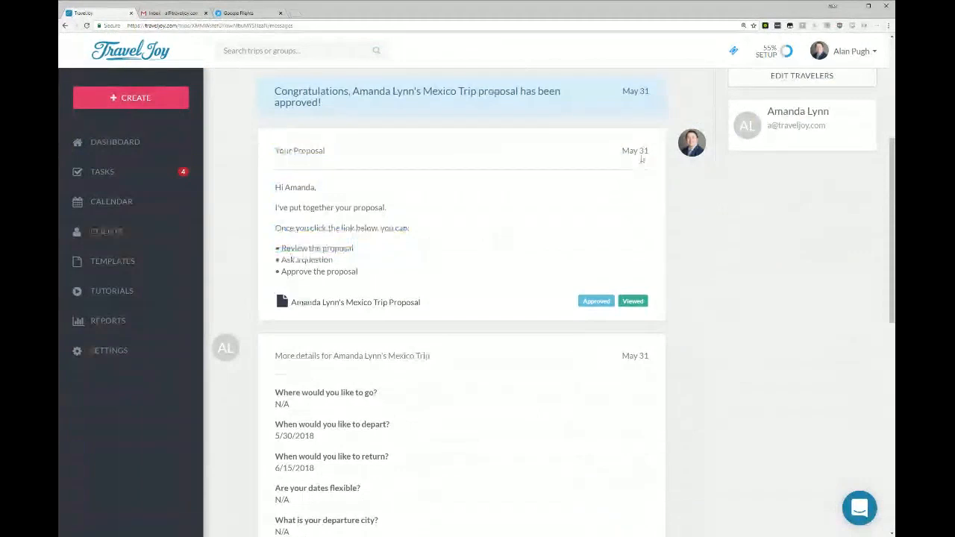
pyautogui.moveTo(634, 301)
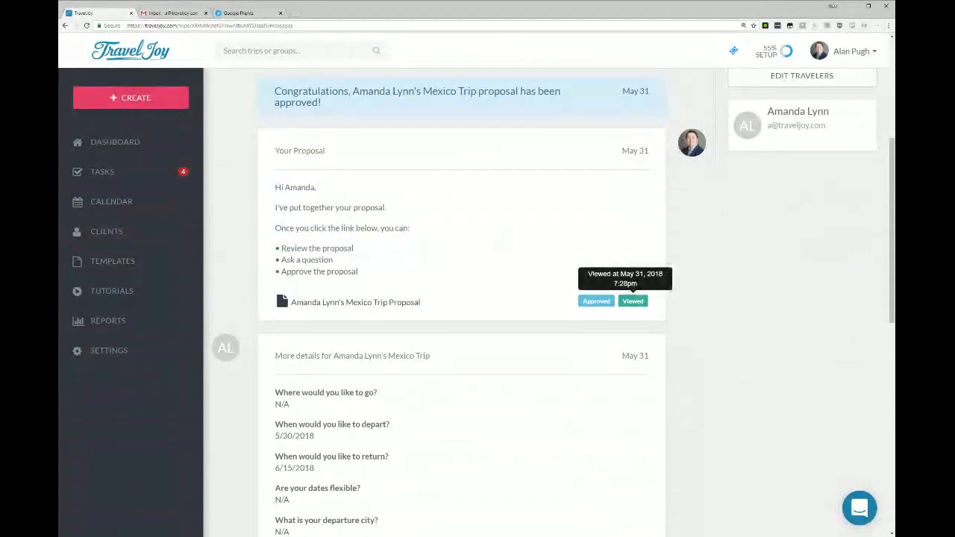
pyautogui.moveTo(596, 300)
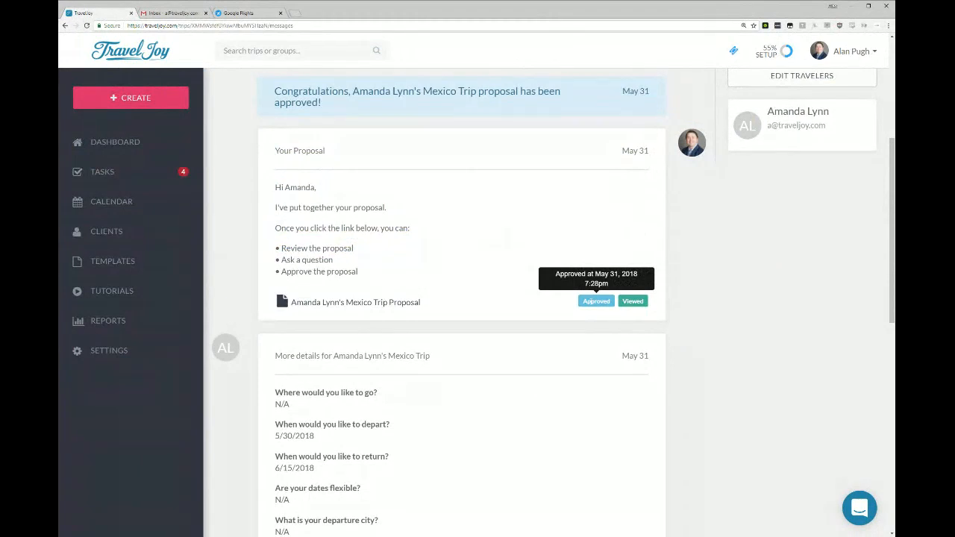
# Create a form for the trip using Travel Insurance (default) and open its accompanying email for review.
pyautogui.scroll(4, 266, 352)
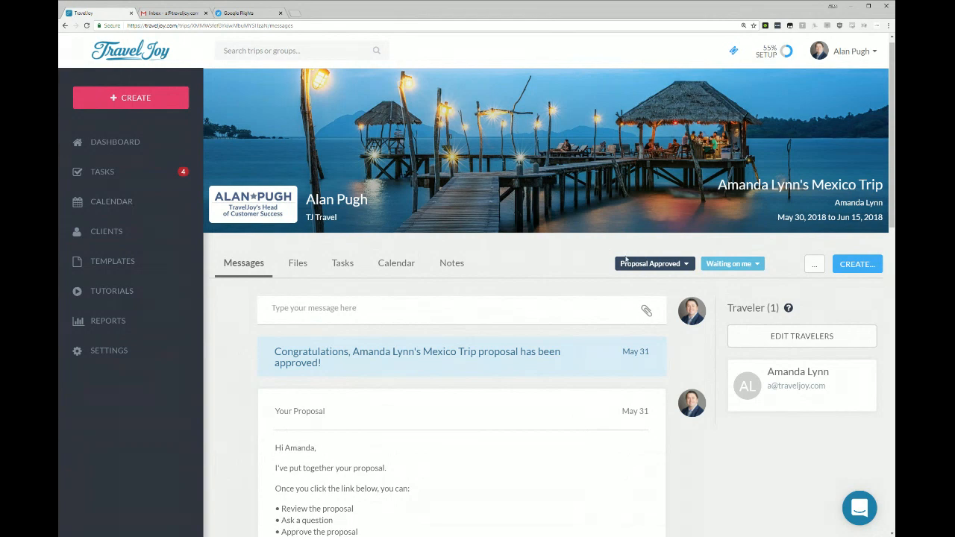
pyautogui.click(864, 270)
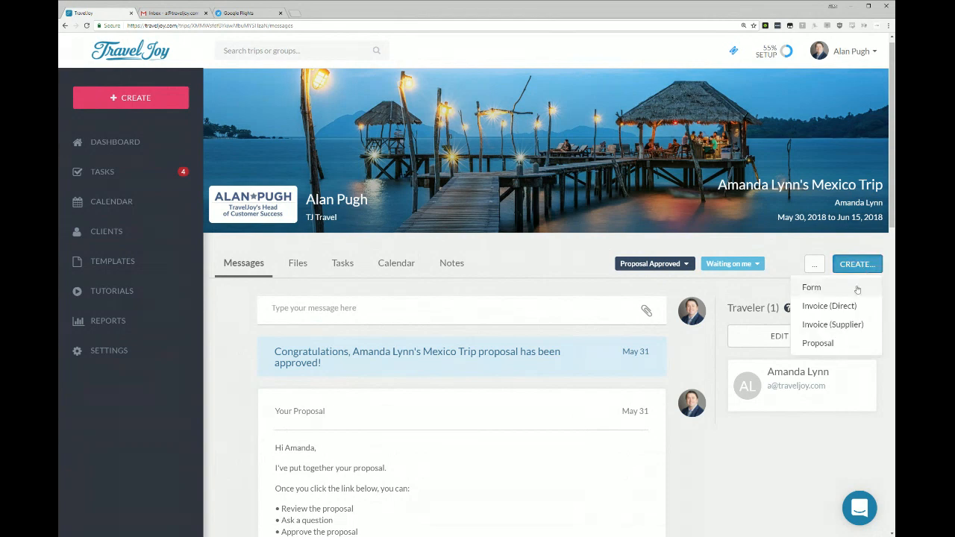
pyautogui.click(857, 290)
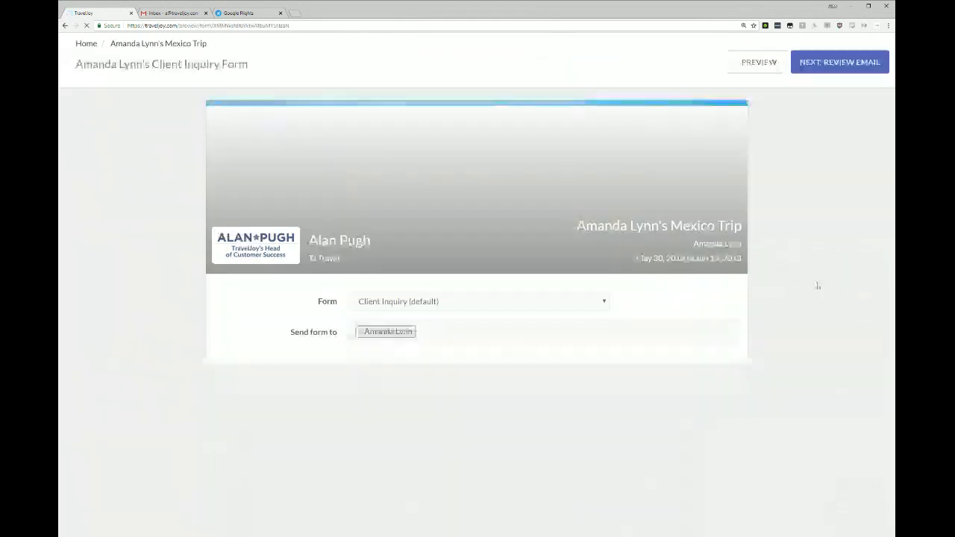
pyautogui.click(433, 301)
pyautogui.click(433, 453)
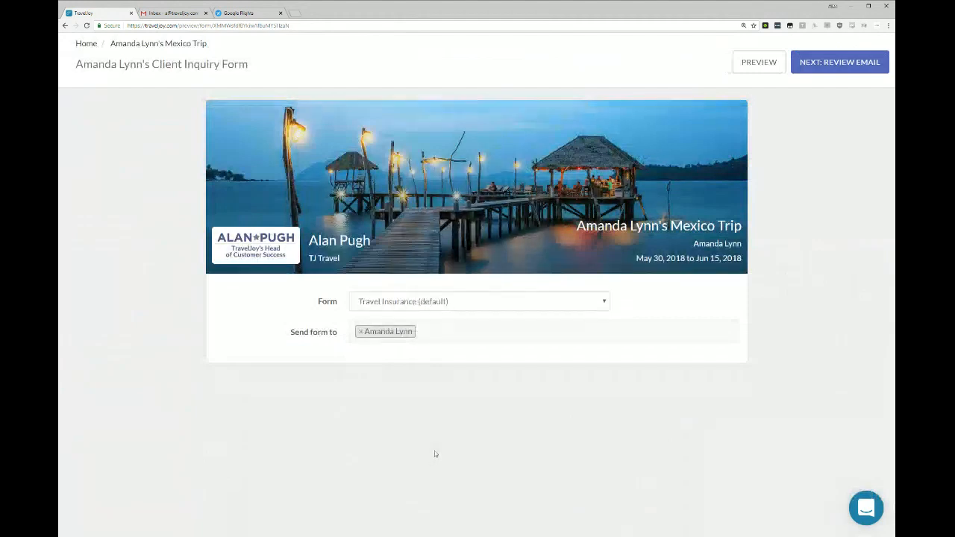
pyautogui.click(853, 64)
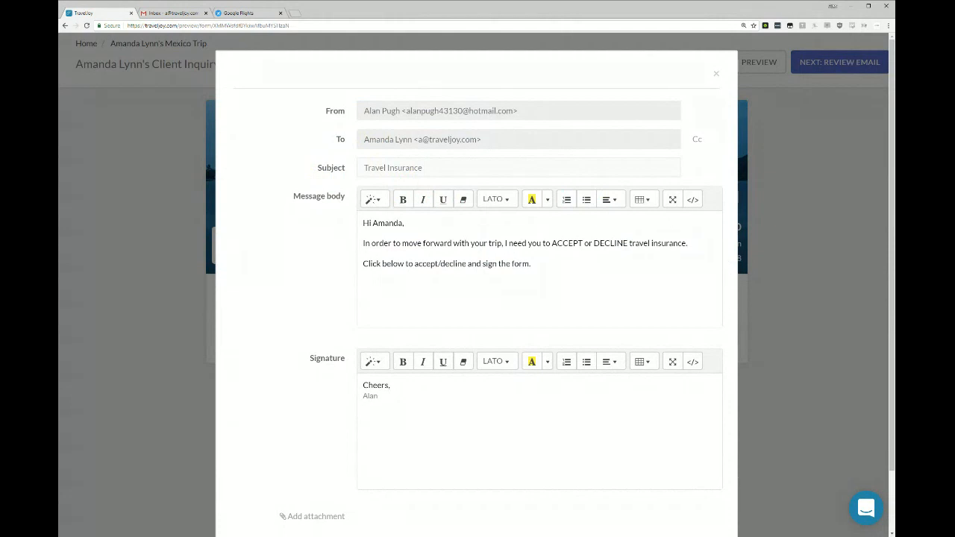
# Add the line "See attachment for insurance details." above the closing sentence of the message and show the attachments area.
pyautogui.press('Return')
pyautogui.write('S')
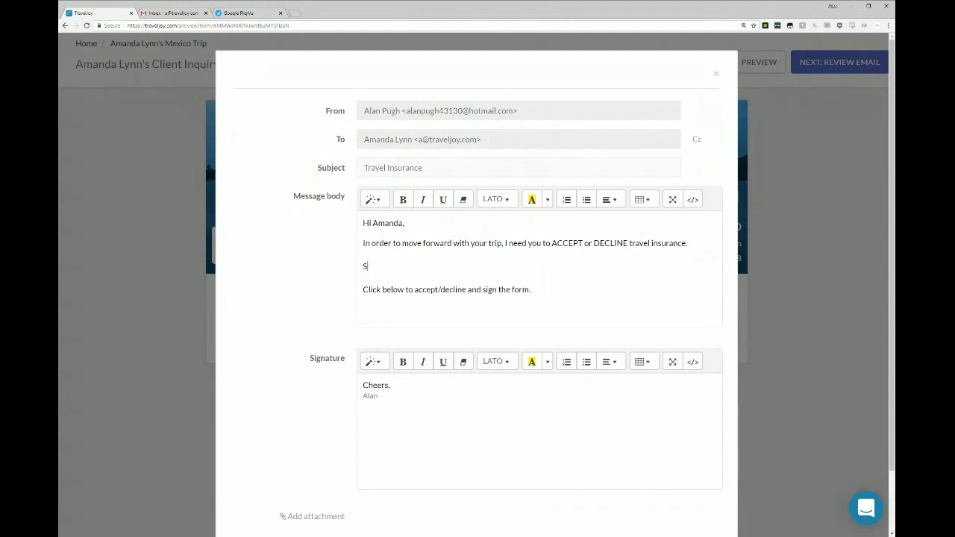
pyautogui.write('ee attachment for insurance details.')
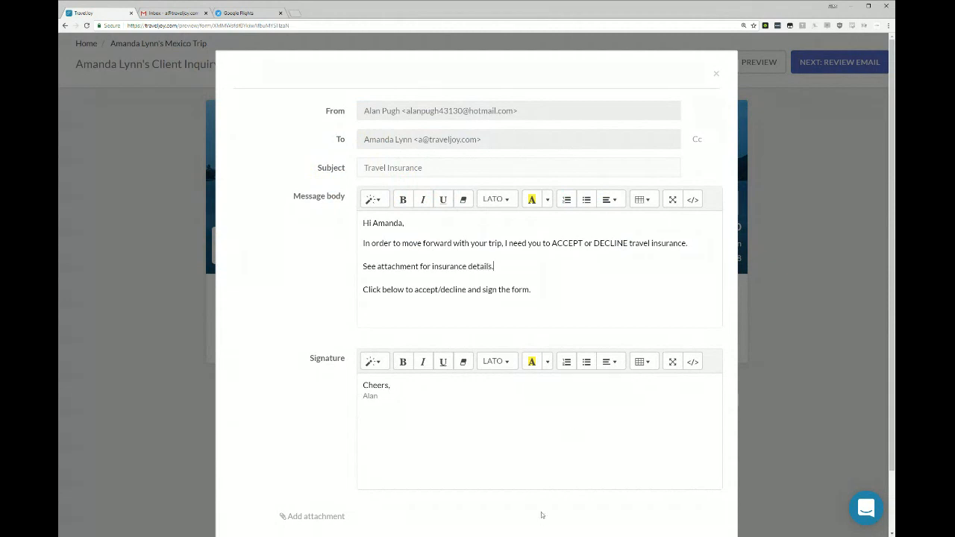
pyautogui.click(309, 516)
pyautogui.scroll(-3, 326, 475)
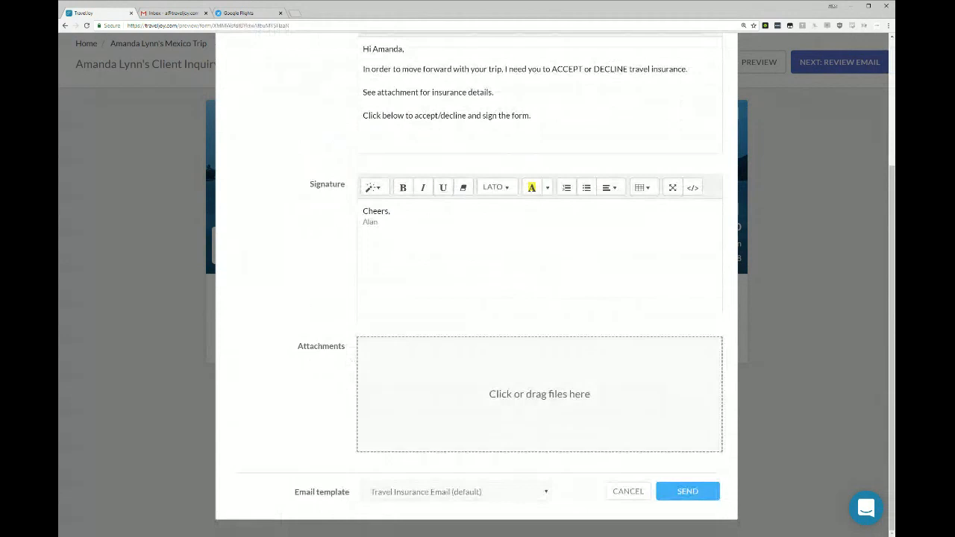
# Replace the attachment sentence with "Travel insurance is $250 per person prepaid." and send the email to the client.
pyautogui.hotkey('ctrl', 'shift', 'Left')
pyautogui.hotkey('ctrl', 'shift', 'Left')
pyautogui.hotkey('ctrl', 'shift', 'Left')
pyautogui.hotkey('ctrl', 'shift', 'Left')
pyautogui.hotkey('ctrl', 'shift', 'Left')
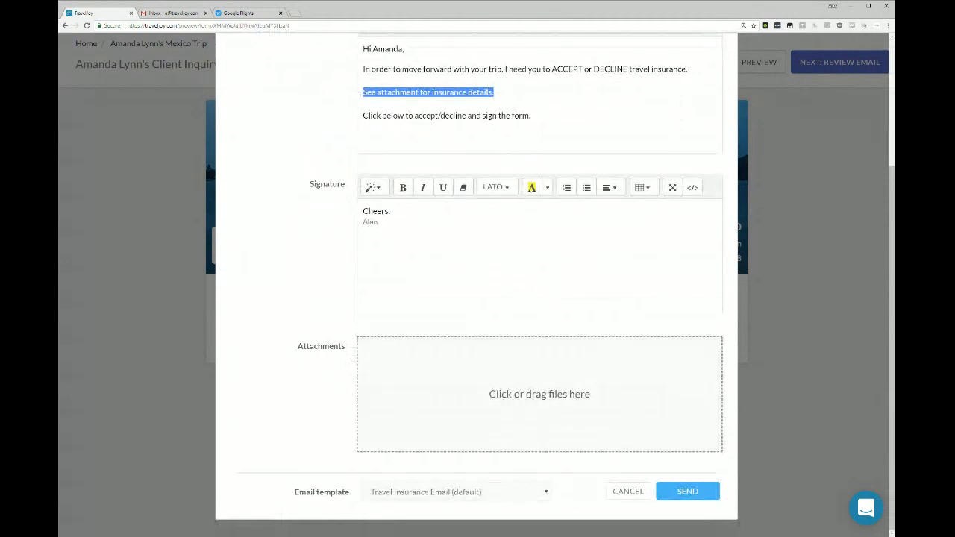
pyautogui.write('T')
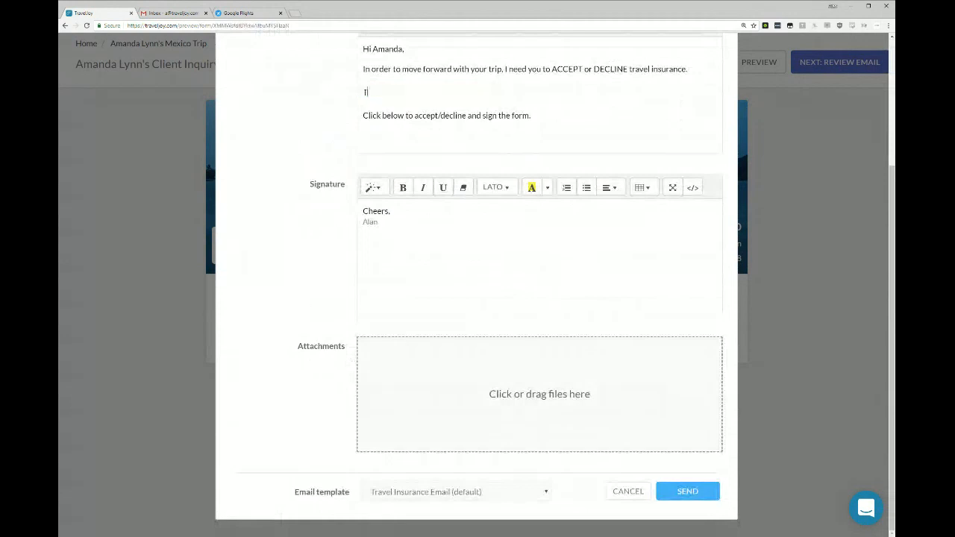
pyautogui.write('ravel insurance is $250 per person prepaid.')
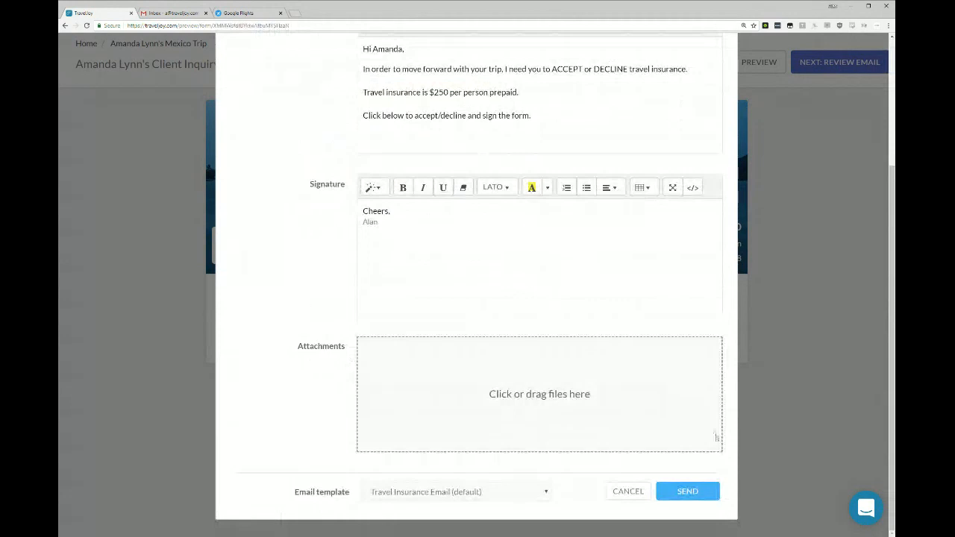
pyautogui.click(696, 487)
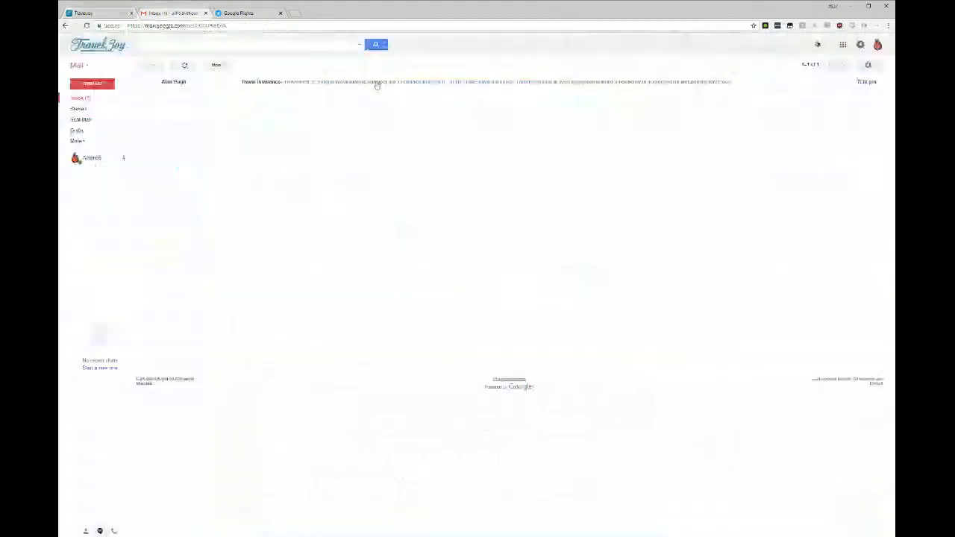
# Open the Travel Insurance email in the client's Gmail inbox and follow its link to the insurance form.
pyautogui.click(377, 84)
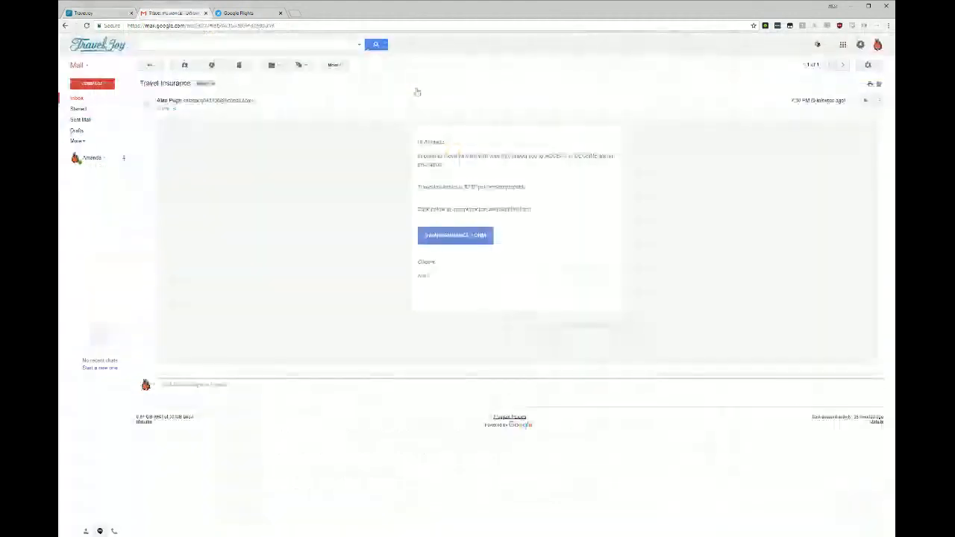
pyautogui.moveTo(419, 187); pyautogui.dragTo(526, 194)
pyautogui.click(525, 195)
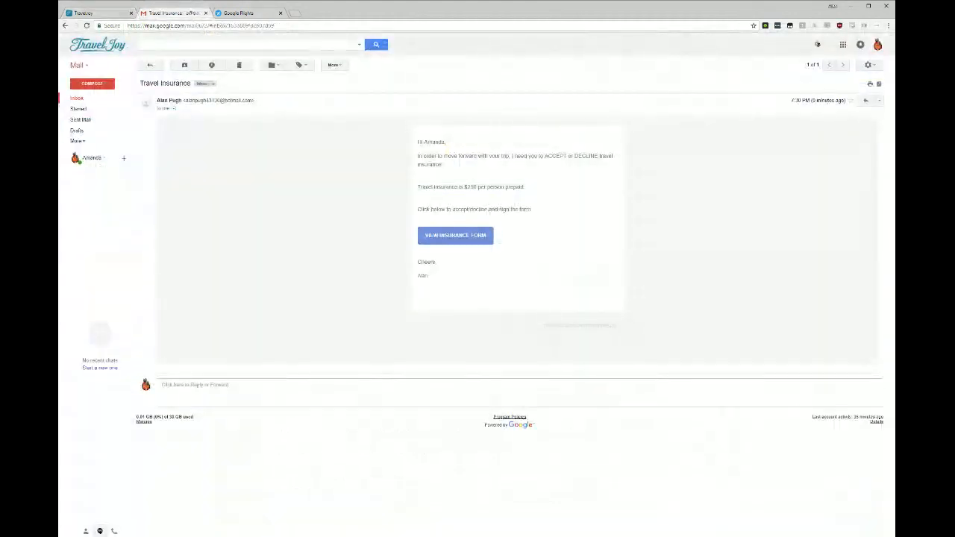
pyautogui.click(476, 235)
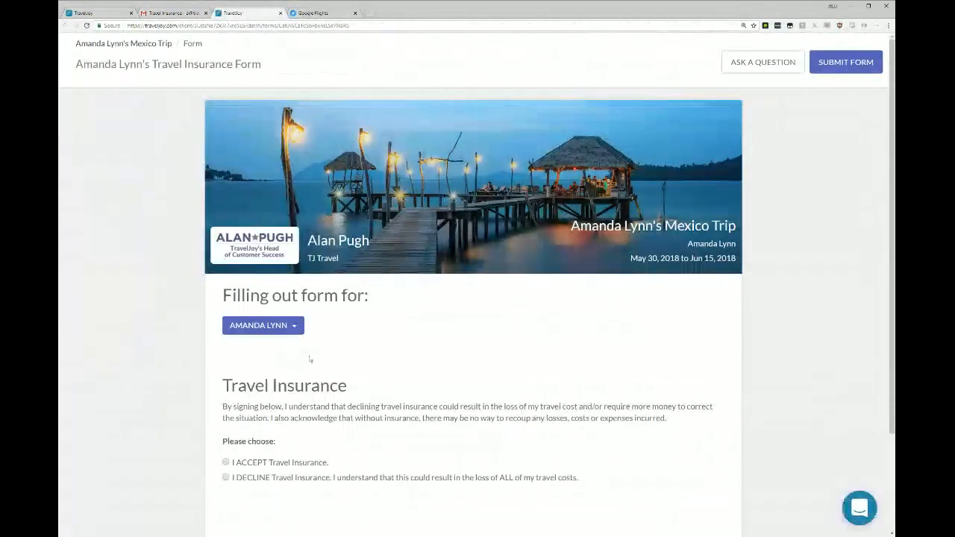
# Accept travel insurance on the client's form, sign it with a drawn signature, and submit the form.
pyautogui.scroll(-1, 376, 372)
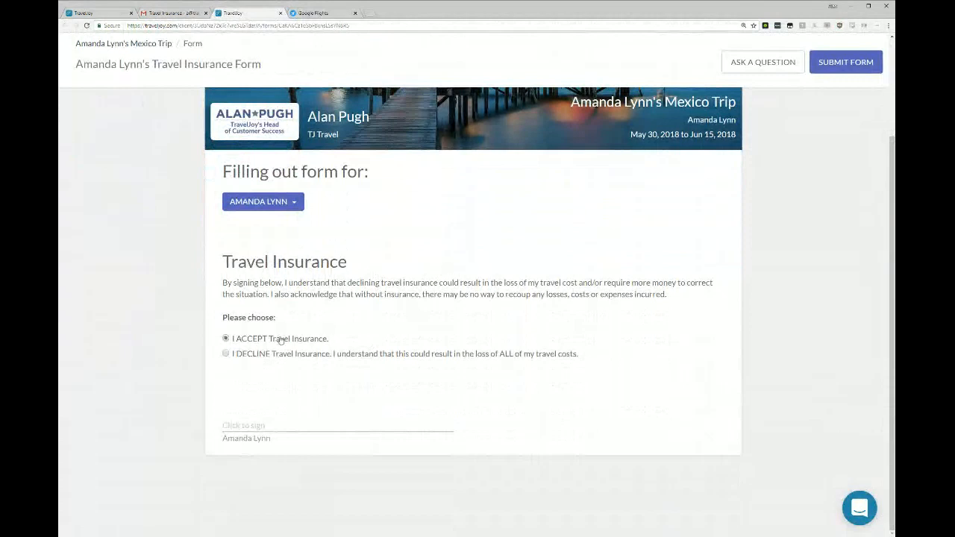
pyautogui.click(256, 426)
pyautogui.click(384, 75)
pyautogui.moveTo(350, 156)
pyautogui.mouseDown()
pyautogui.moveTo(336, 202)
pyautogui.moveTo(494, 151)
pyautogui.moveTo(551, 193)
pyautogui.mouseUp()
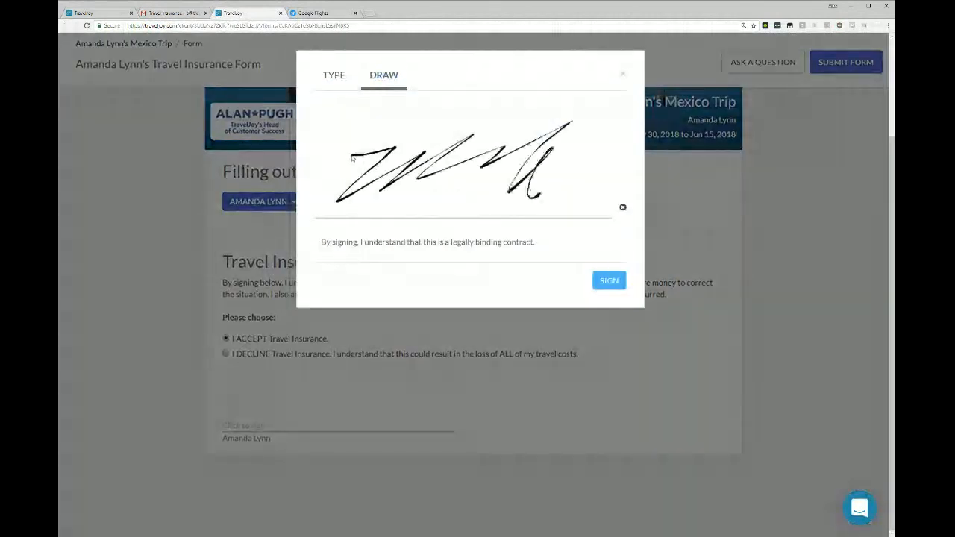
pyautogui.click(608, 282)
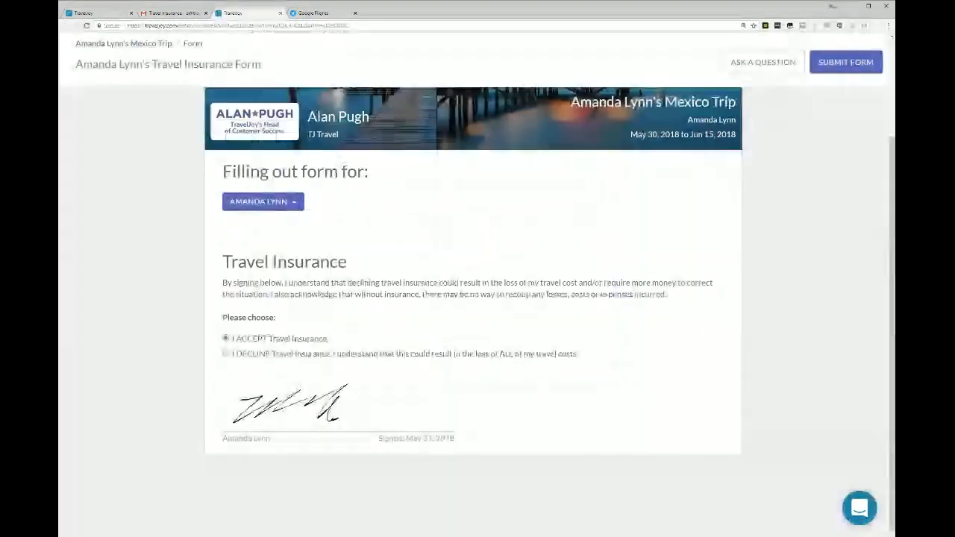
pyautogui.click(845, 63)
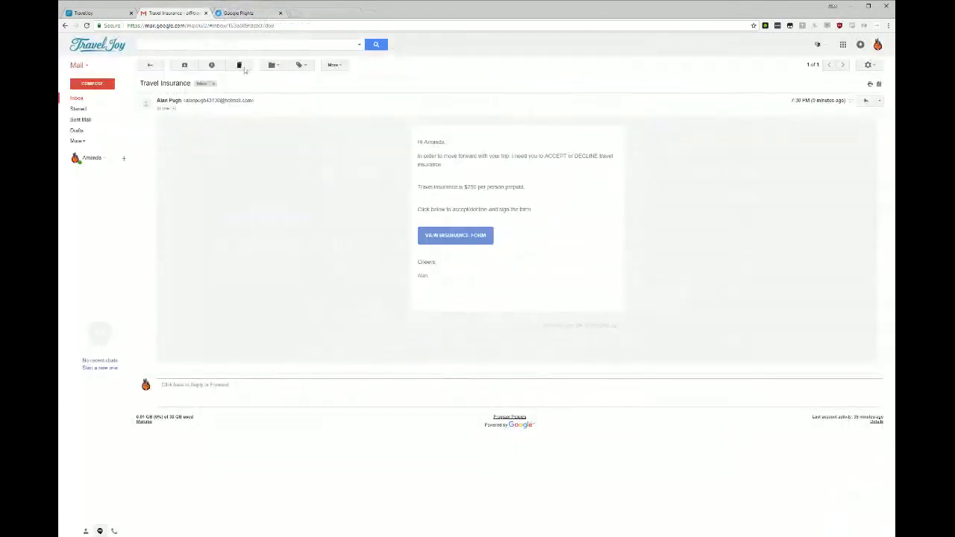
# Delete the Travel Insurance email, and check the client's submitted answer and form in the trip's messages and files in TravelJoy.
pyautogui.click(238, 66)
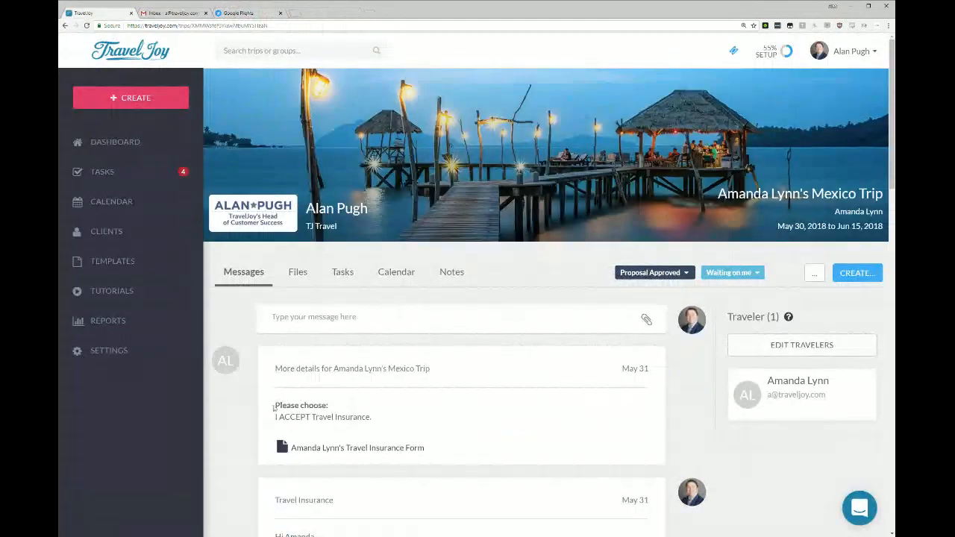
pyautogui.moveTo(274, 408); pyautogui.dragTo(373, 418)
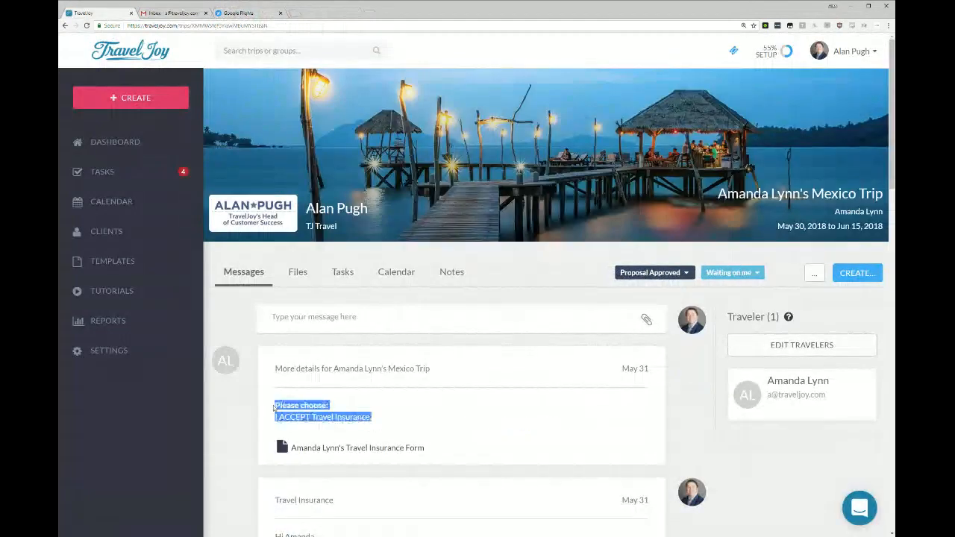
pyautogui.click(306, 282)
pyautogui.scroll(-1, 608, 351)
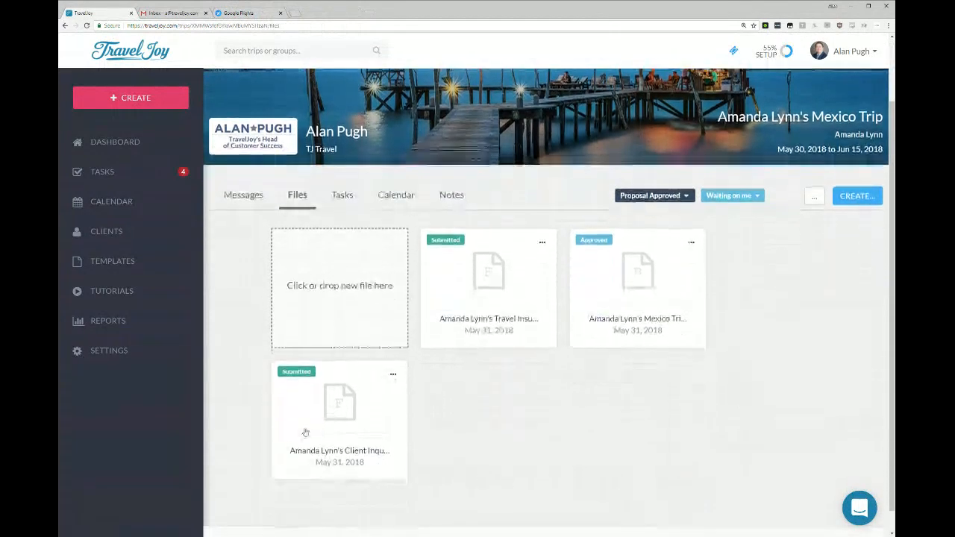
pyautogui.click(254, 203)
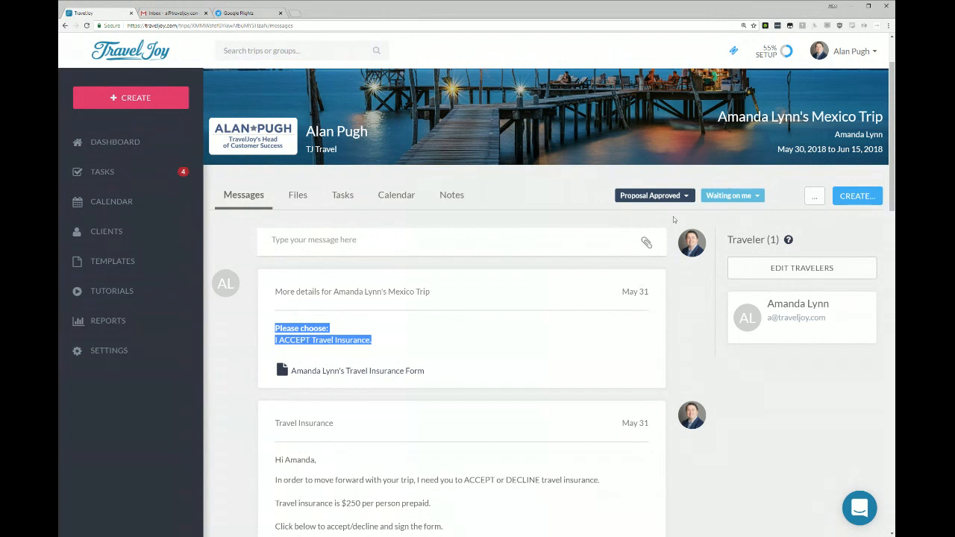
# Create a direct invoice for the trip and review its item table, payment settings and payment schedule.
pyautogui.click(849, 200)
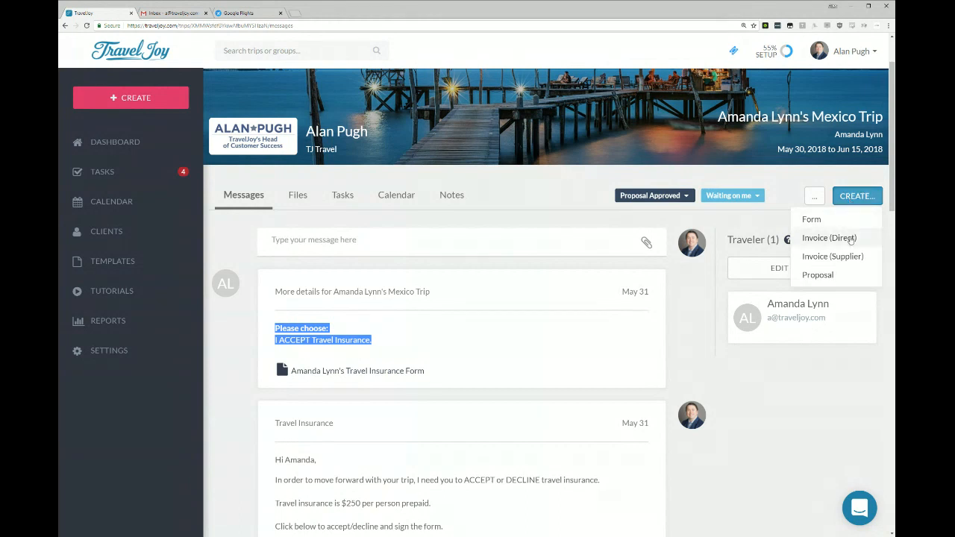
pyautogui.click(850, 238)
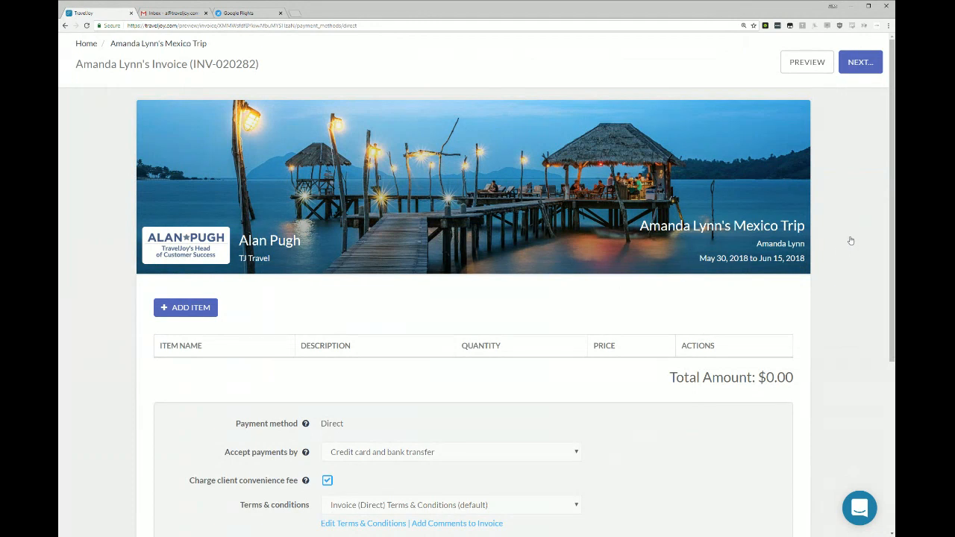
pyautogui.scroll(-1, 796, 308)
pyautogui.scroll(1, 810, 264)
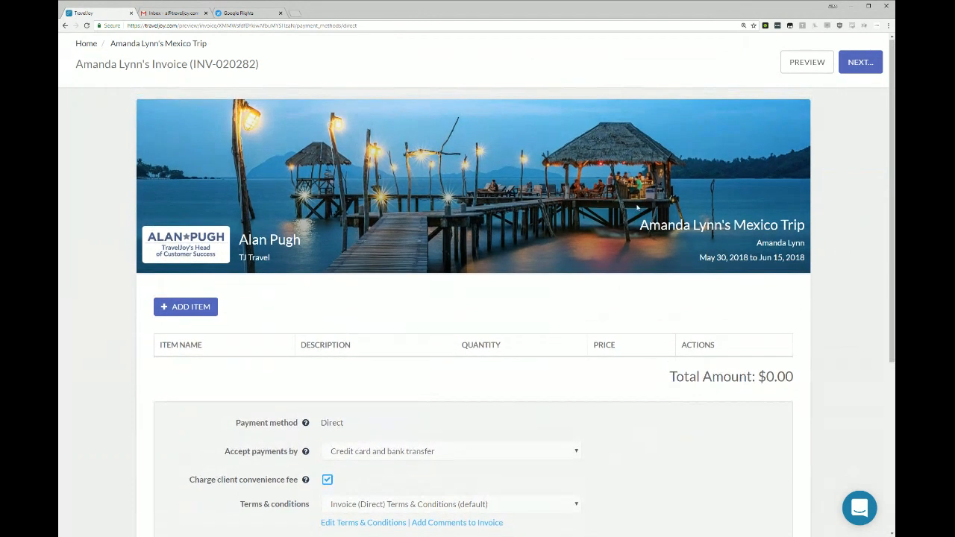
pyautogui.moveTo(135, 299)
pyautogui.mouseDown()
pyautogui.moveTo(627, 345)
pyautogui.moveTo(802, 347)
pyautogui.mouseUp()
pyautogui.click(802, 347)
pyautogui.scroll(-4, 793, 356)
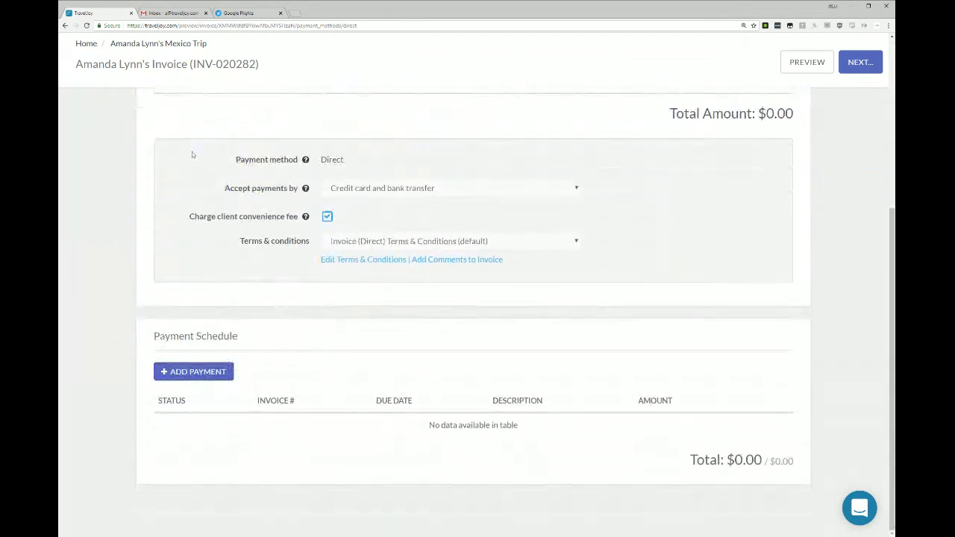
pyautogui.moveTo(226, 156); pyautogui.dragTo(842, 234)
pyautogui.click(768, 226)
pyautogui.scroll(4, 357, 456)
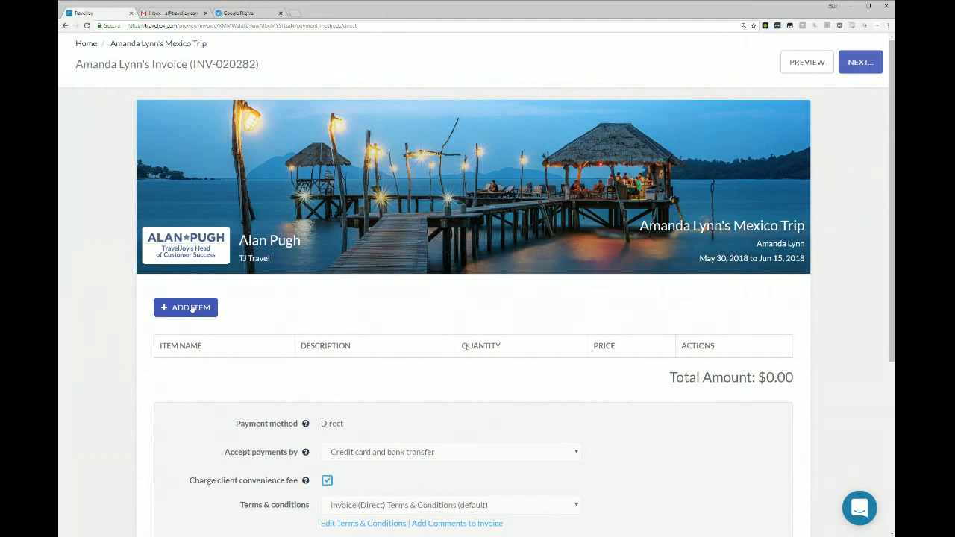
# Add the Trip Planning Fee (default) item to the invoice with quantity 1 and a unit cost of $350.00.
pyautogui.click(191, 308)
pyautogui.scroll(-3, 409, 295)
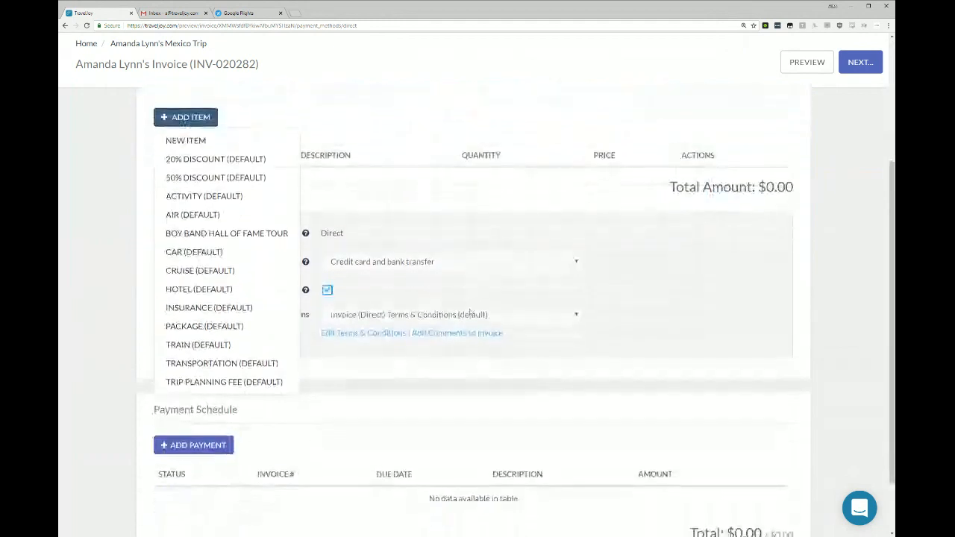
pyautogui.click(224, 380)
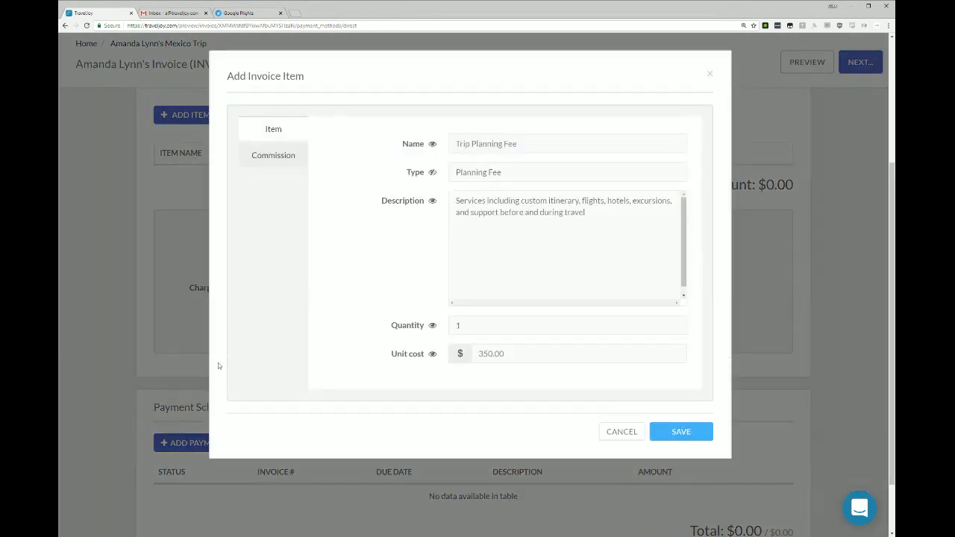
pyautogui.doubleClick(504, 353)
pyautogui.click(693, 434)
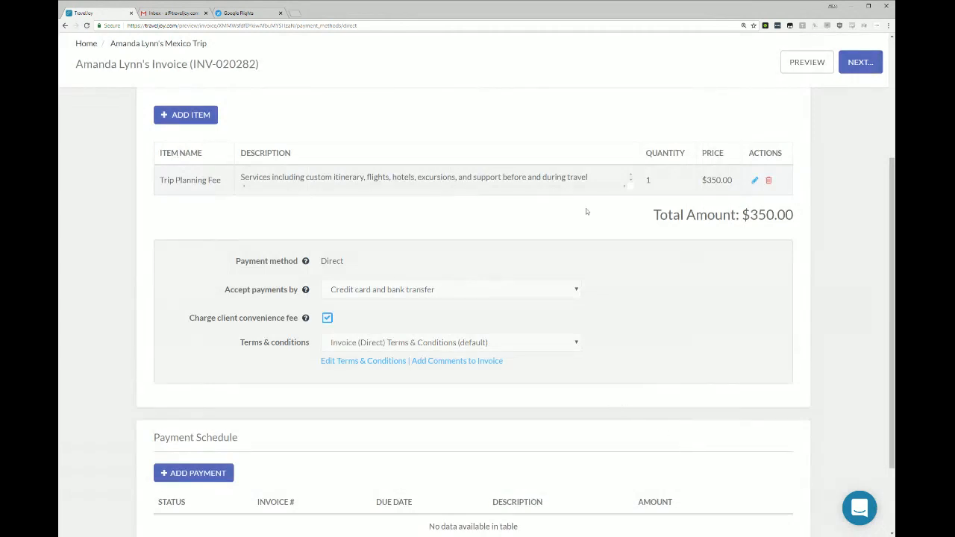
pyautogui.moveTo(241, 261); pyautogui.dragTo(428, 259)
pyautogui.click(427, 259)
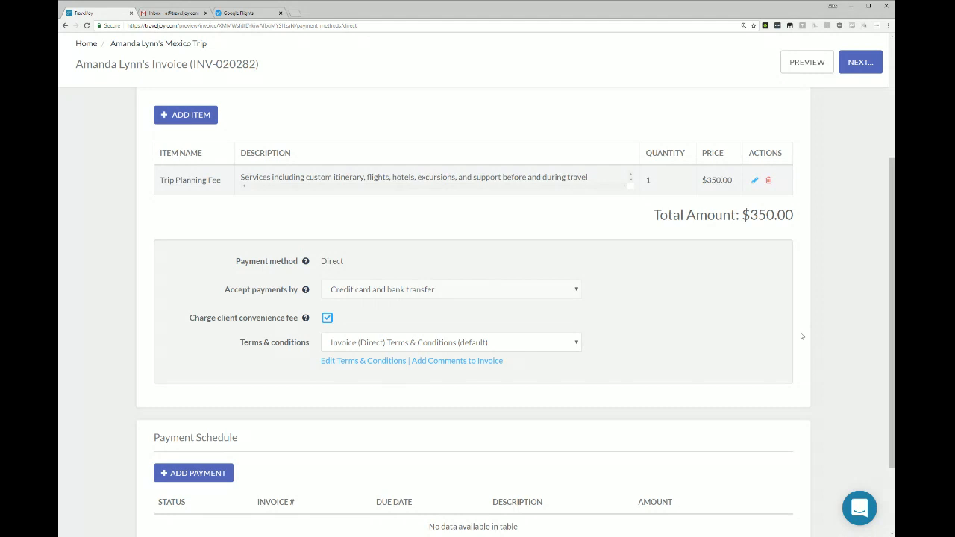
# Add one payment of $350.00 due 5/31/2018 to the invoice's payment schedule.
pyautogui.scroll(-3, 709, 369)
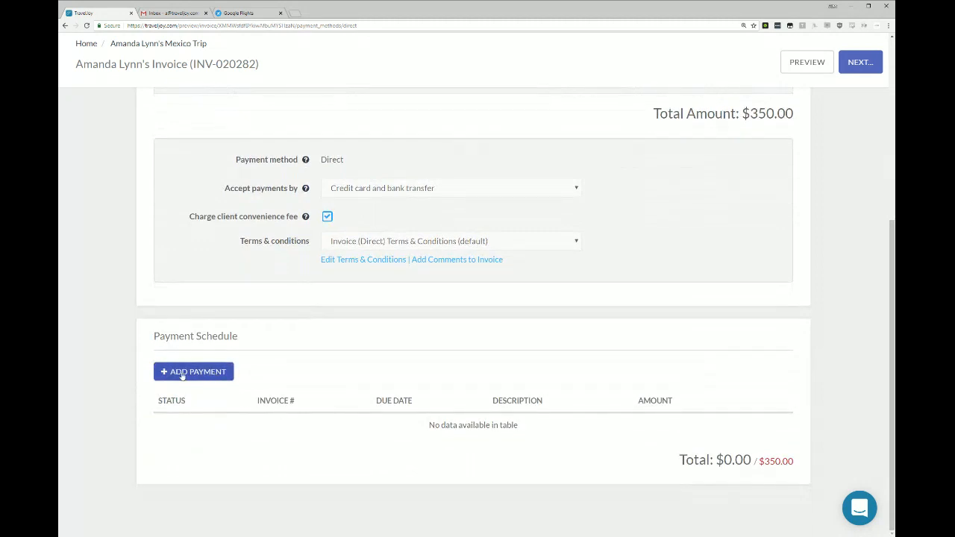
pyautogui.click(215, 374)
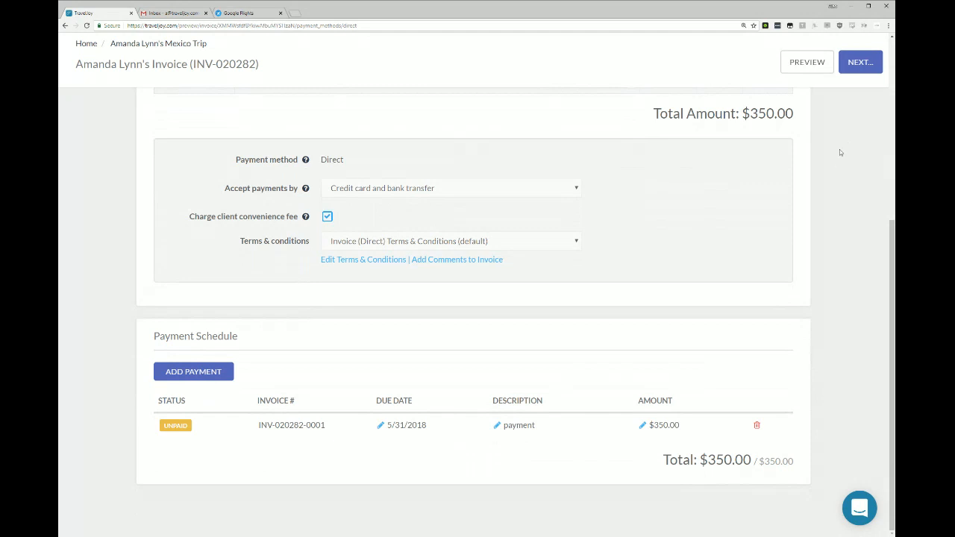
# Try to save the invoice and email it to the client with the Invoice Email (default) template, checking the client's Gmail inbox.
pyautogui.click(858, 64)
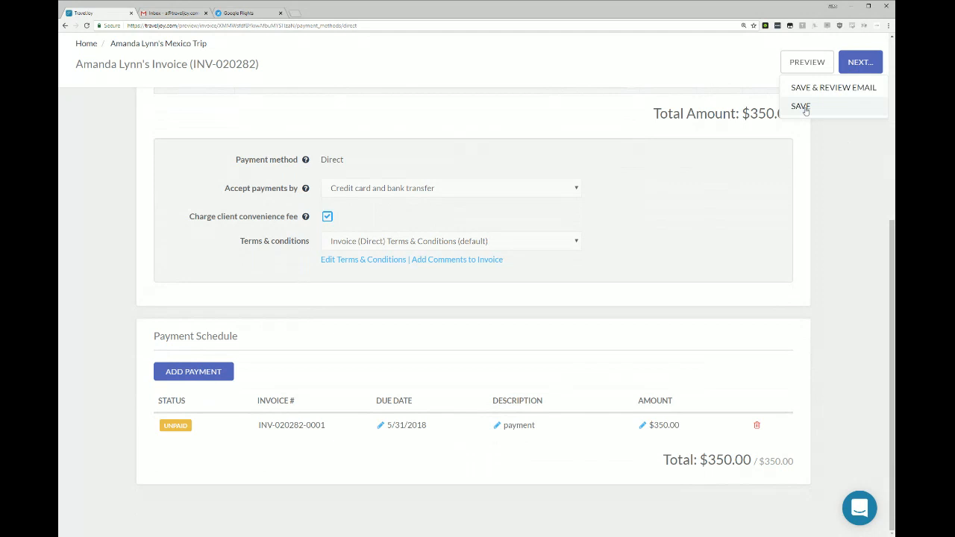
pyautogui.click(842, 88)
pyautogui.scroll(-2, 692, 489)
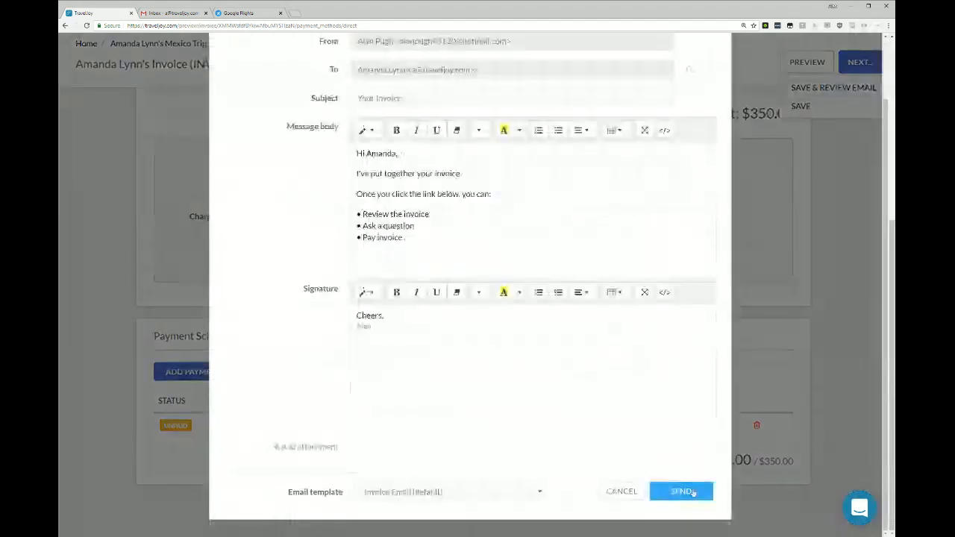
pyautogui.moveTo(397, 173); pyautogui.dragTo(409, 242)
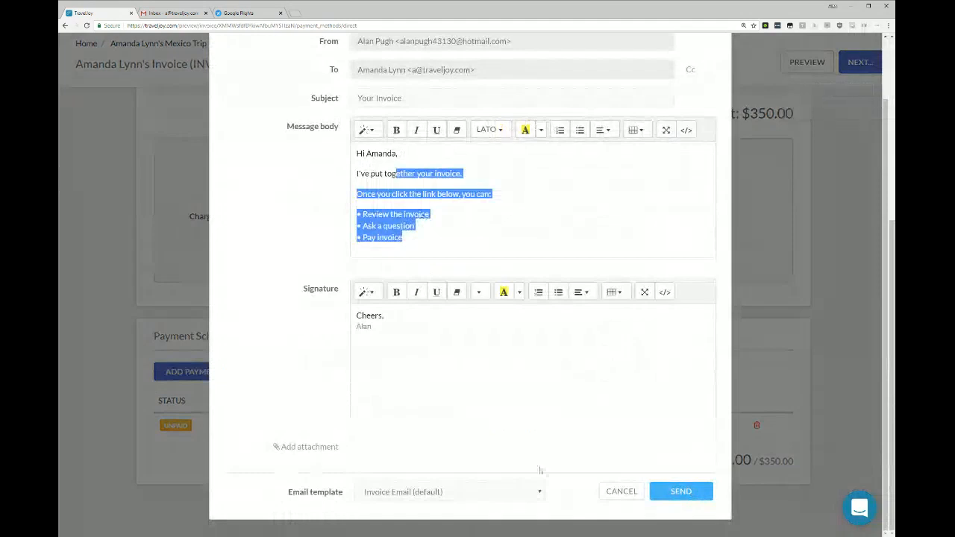
pyautogui.click(679, 492)
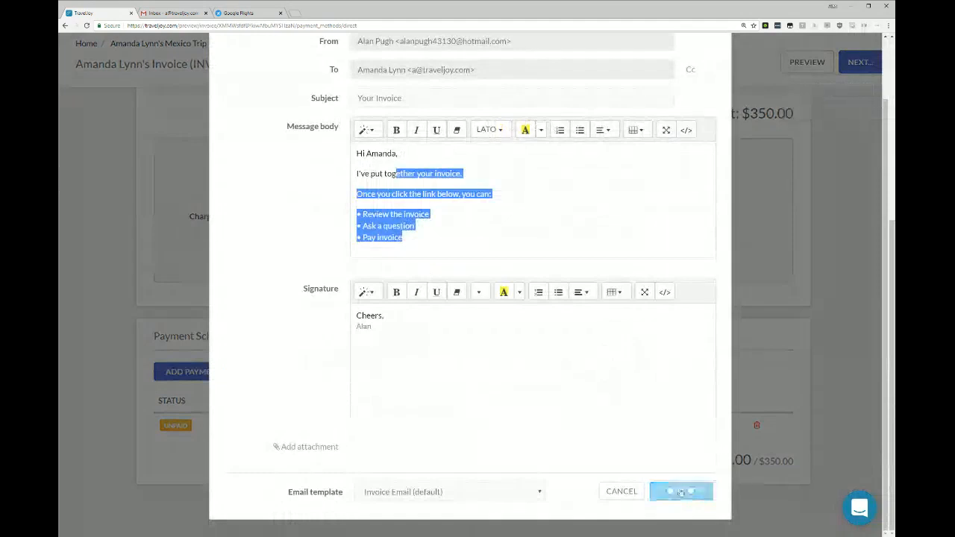
pyautogui.click(175, 14)
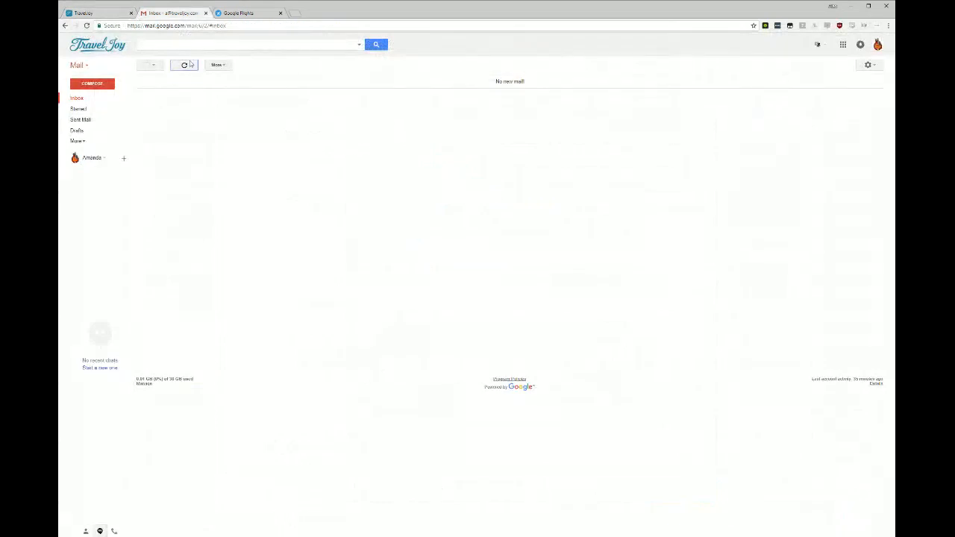
pyautogui.click(115, 14)
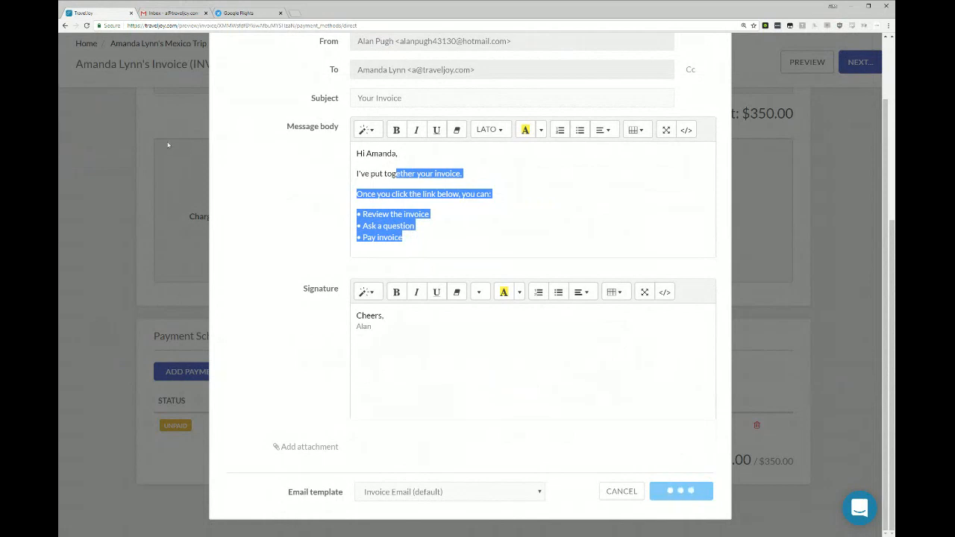
pyautogui.click(677, 490)
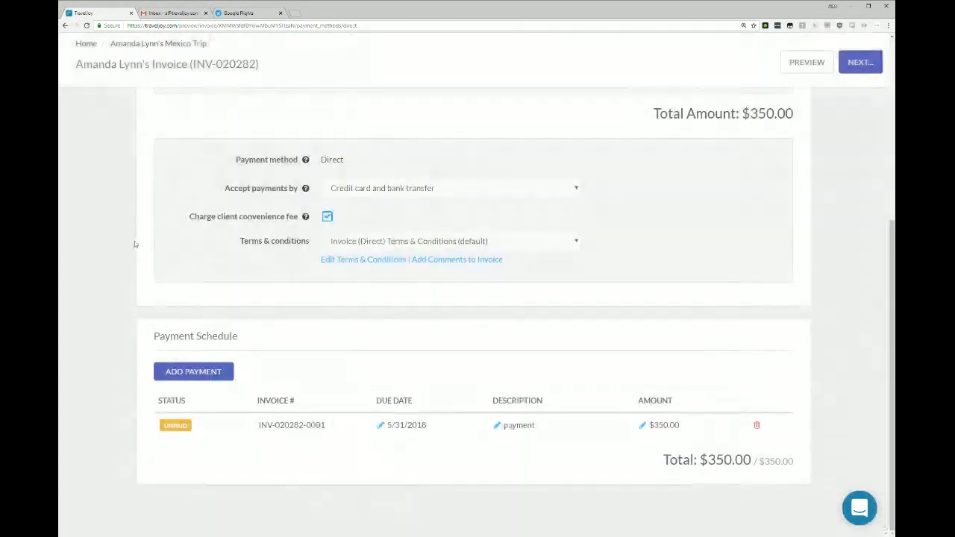
# Try again to save the invoice and send its email, and recheck the client's inbox.
pyautogui.click(860, 62)
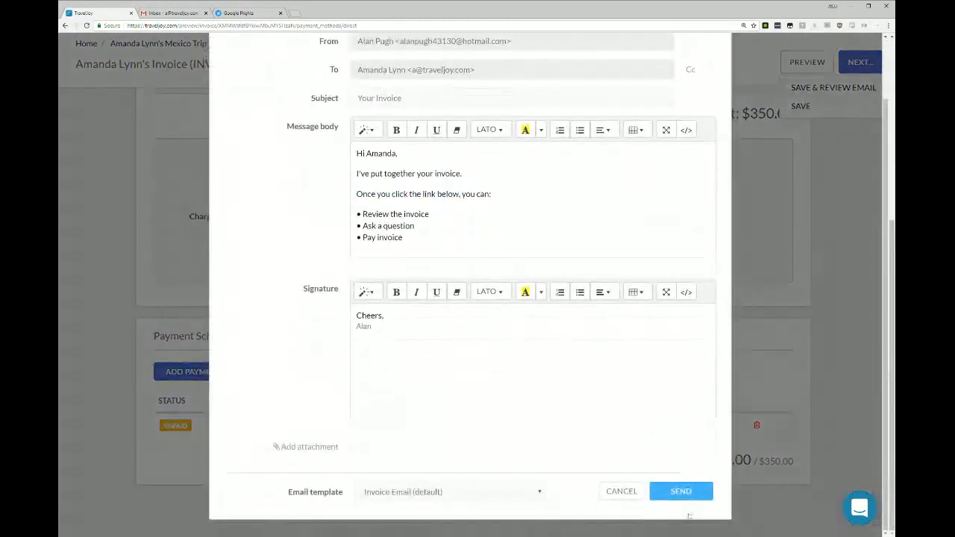
pyautogui.click(683, 491)
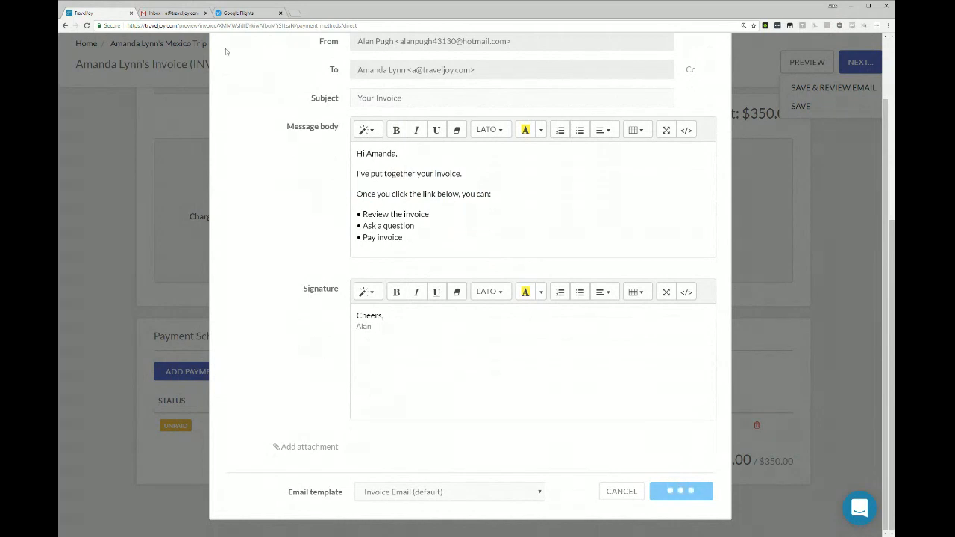
pyautogui.click(170, 13)
pyautogui.click(118, 14)
pyautogui.click(791, 155)
# Save the invoice, and send it to the client from the trip's files using the Invoice Email (default) template.
pyautogui.click(853, 69)
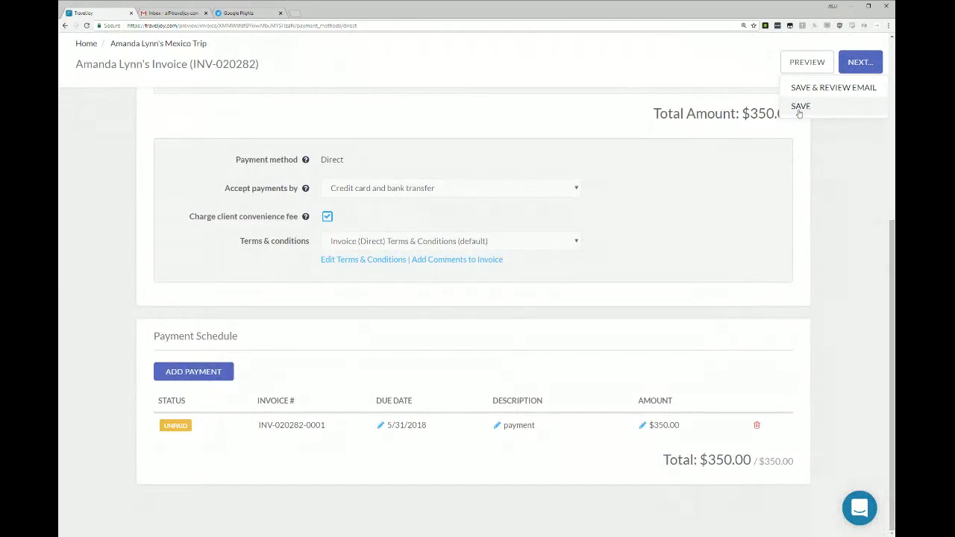
pyautogui.click(800, 107)
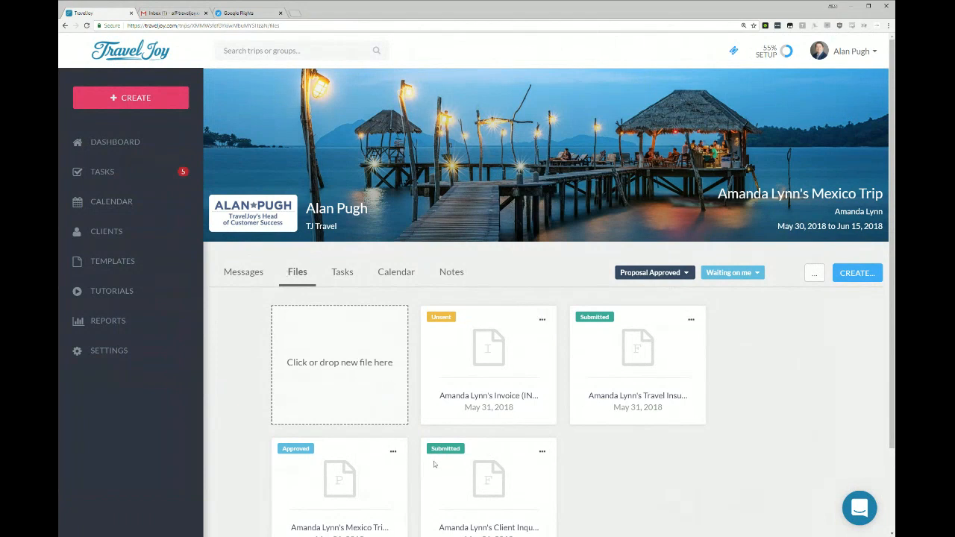
pyautogui.moveTo(440, 316)
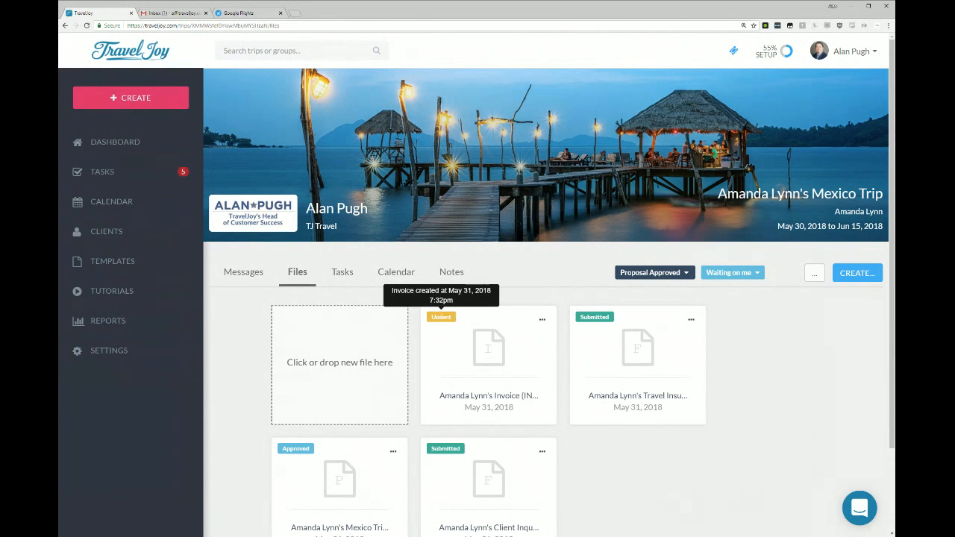
pyautogui.click(543, 322)
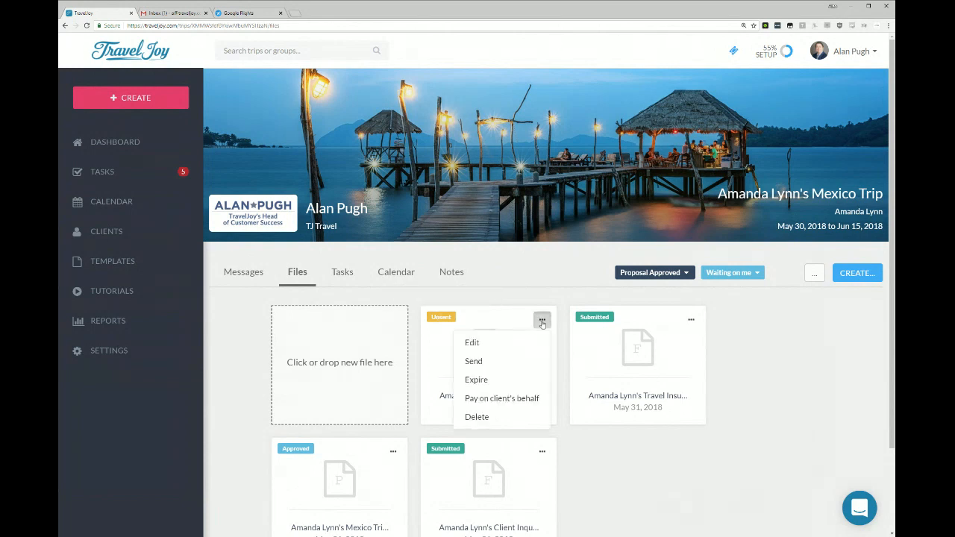
pyautogui.click(475, 361)
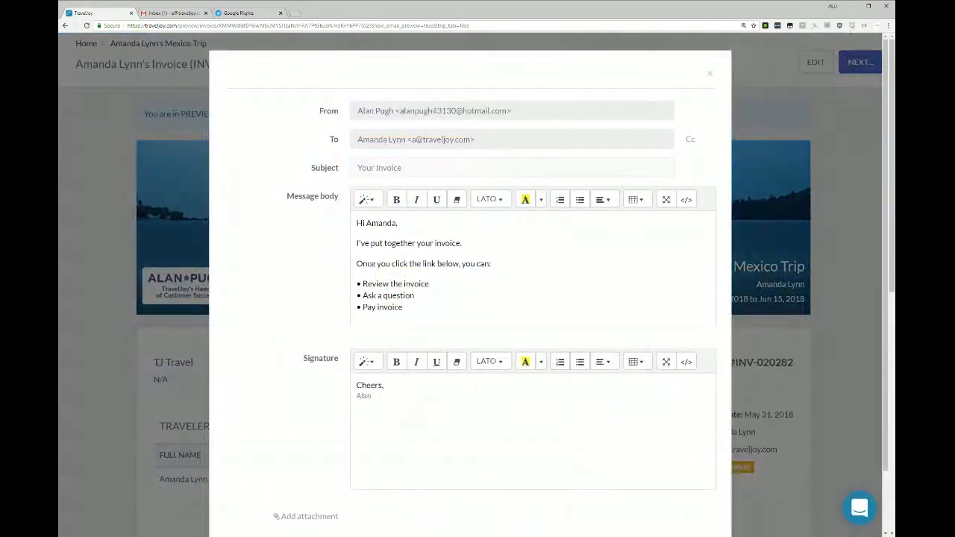
pyautogui.scroll(-1, 675, 463)
pyautogui.click(681, 493)
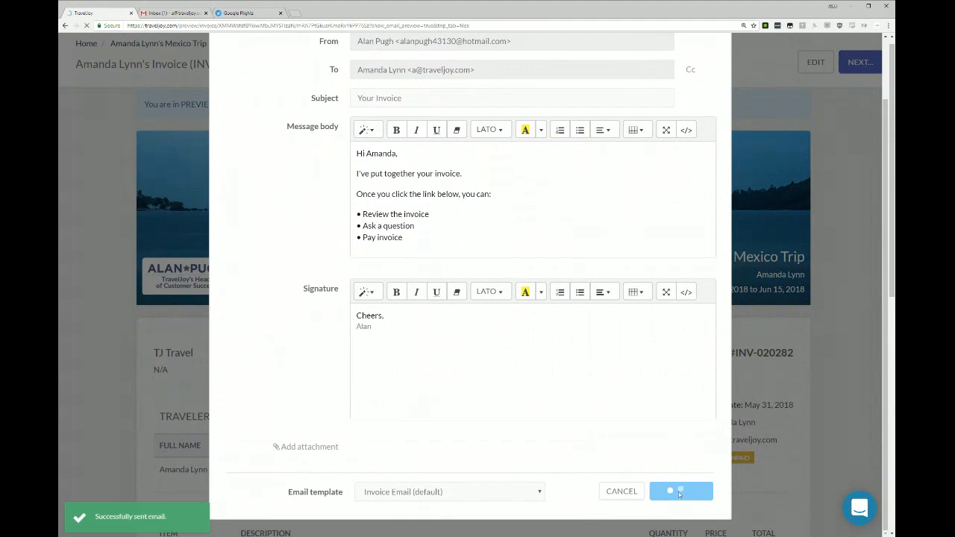
# Switch to the client's Gmail, open the Your Invoice email, and open the invoice from it.
pyautogui.click(185, 14)
pyautogui.click(343, 82)
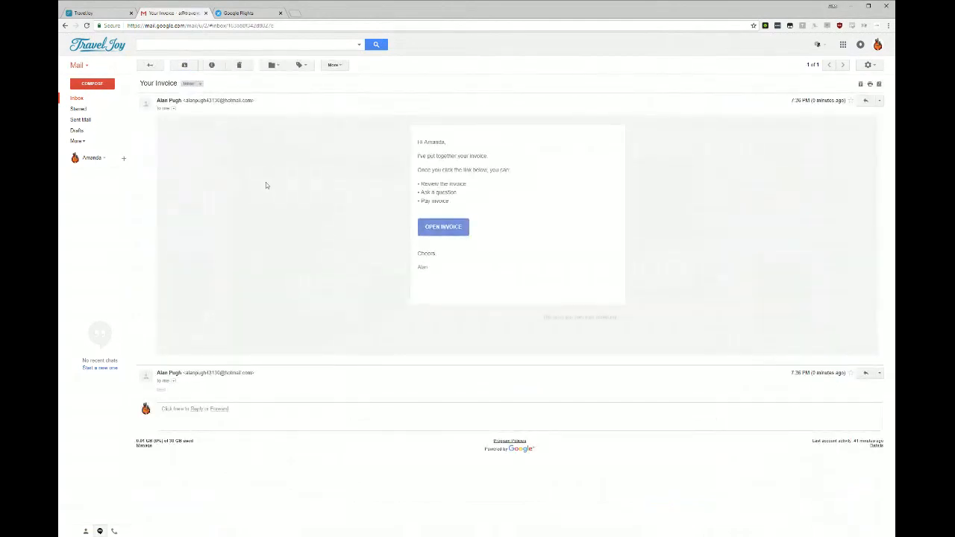
pyautogui.click(444, 228)
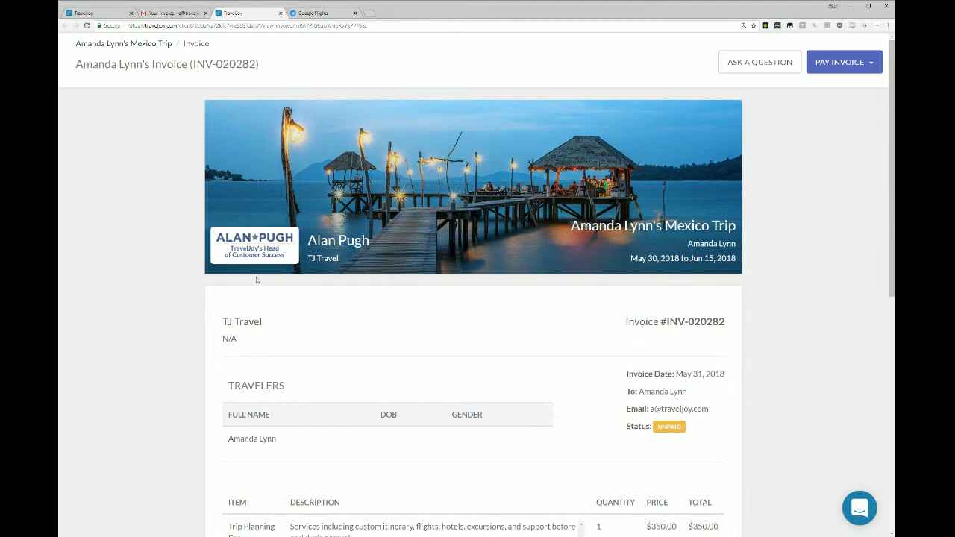
# Review the client's view of the invoice: travelers, Trip Planning Fee item, convenience fee, amount due, terms and payment schedule.
pyautogui.scroll(-3, 284, 328)
pyautogui.scroll(2, 283, 321)
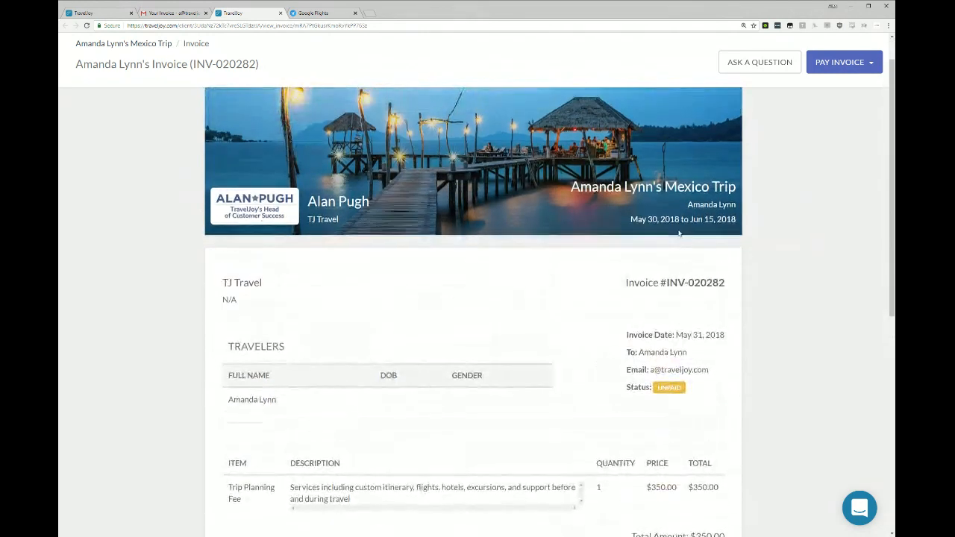
pyautogui.tripleClick(219, 390)
pyautogui.click(450, 398)
pyautogui.scroll(-3, 568, 348)
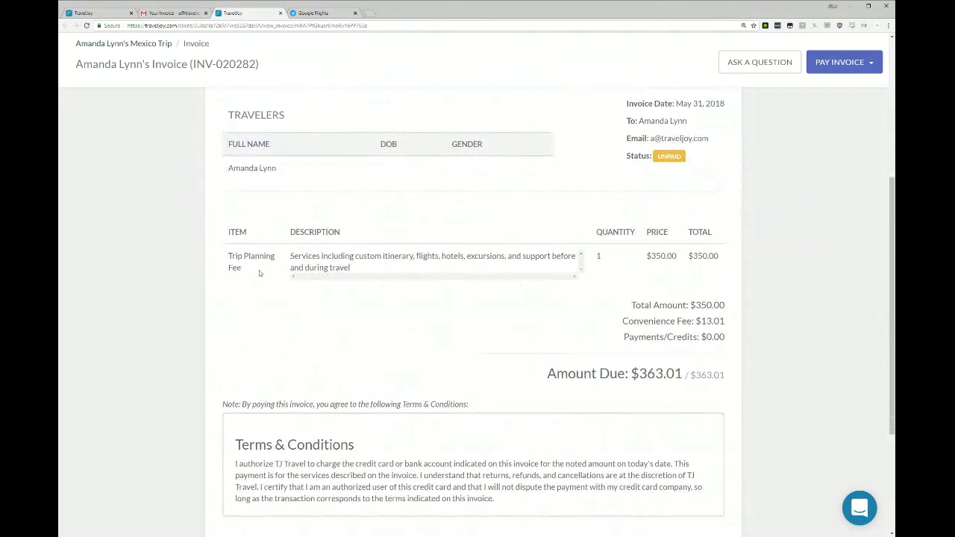
pyautogui.moveTo(228, 257); pyautogui.dragTo(292, 260)
pyautogui.doubleClick(302, 256)
pyautogui.moveTo(628, 322); pyautogui.dragTo(747, 319)
pyautogui.click(748, 319)
pyautogui.moveTo(631, 374); pyautogui.dragTo(682, 374)
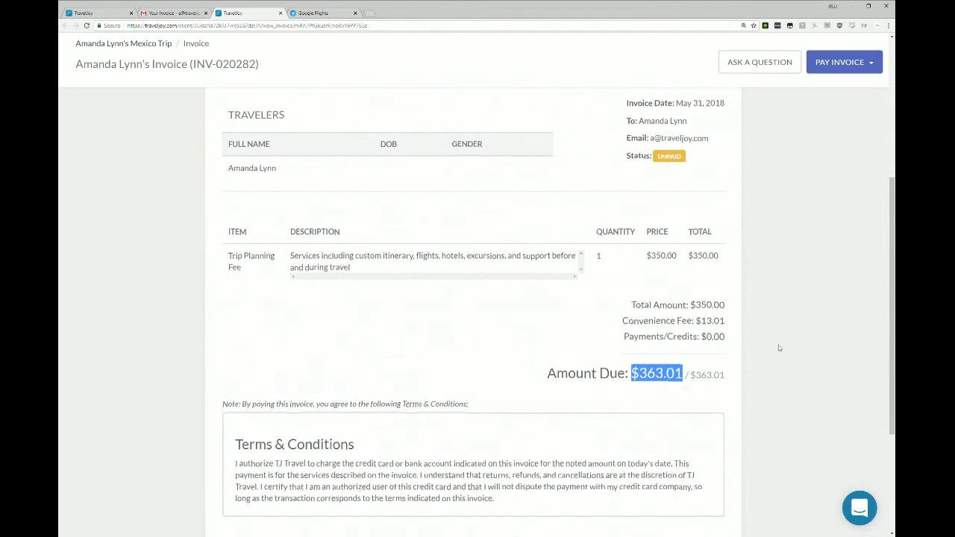
pyautogui.scroll(-3, 777, 343)
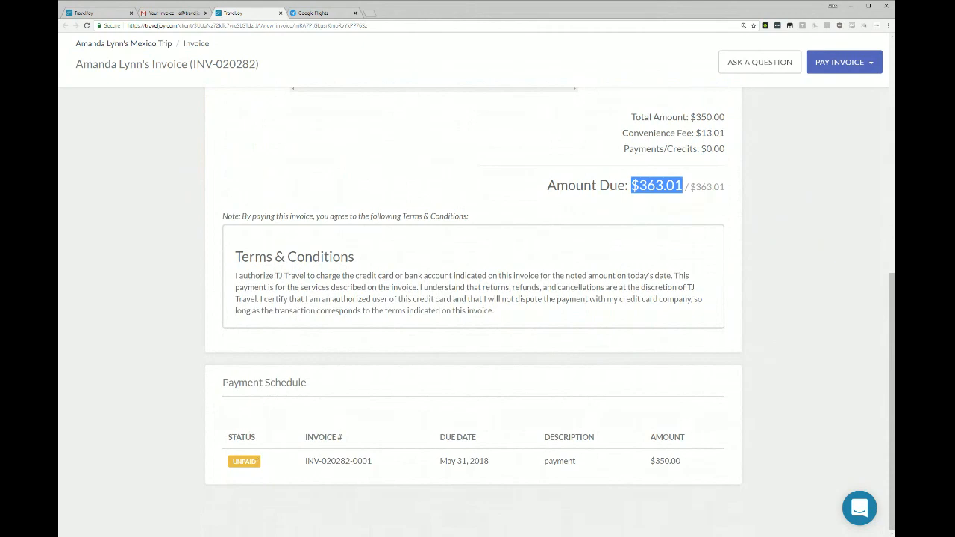
# Open the invoice's card payment form as the client, and close it without paying.
pyautogui.scroll(10, 642, 459)
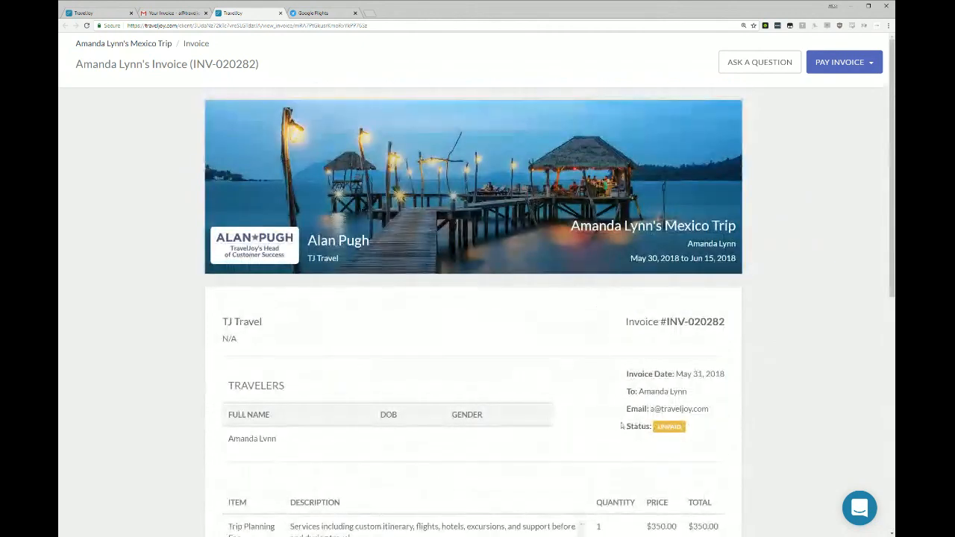
pyautogui.click(849, 65)
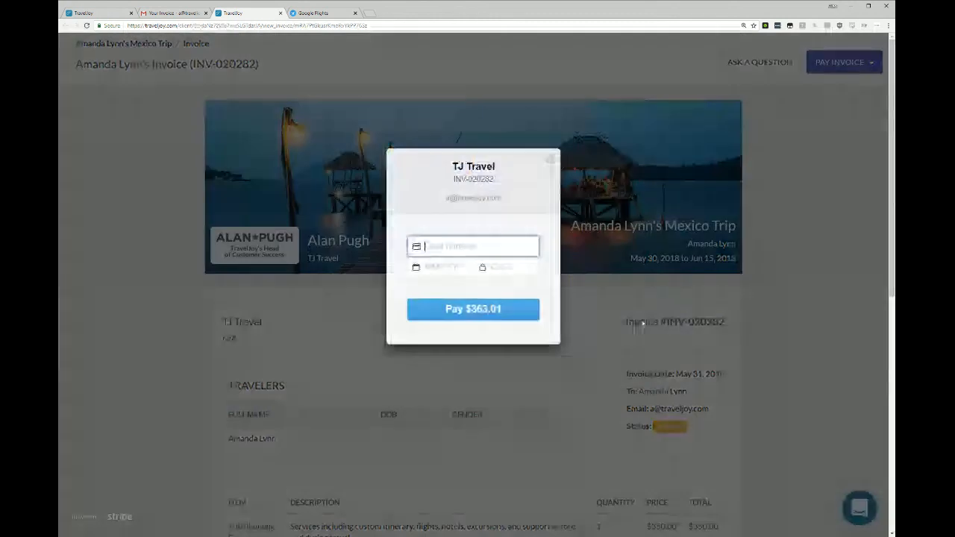
pyautogui.click(550, 161)
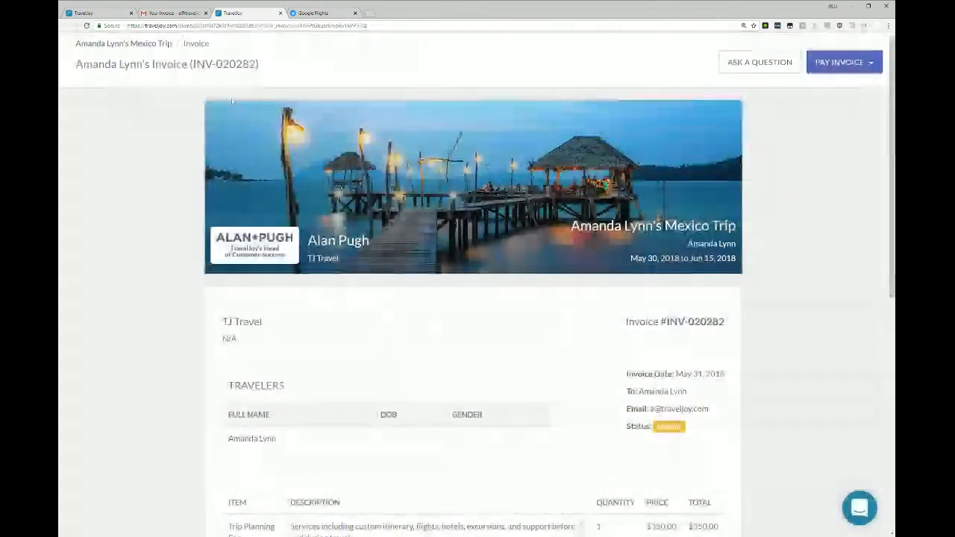
# Close the client's invoice and delete its email, and refresh the trip's messages in TravelJoy to check the invoice's status.
pyautogui.hotkey('ctrl', 'w')
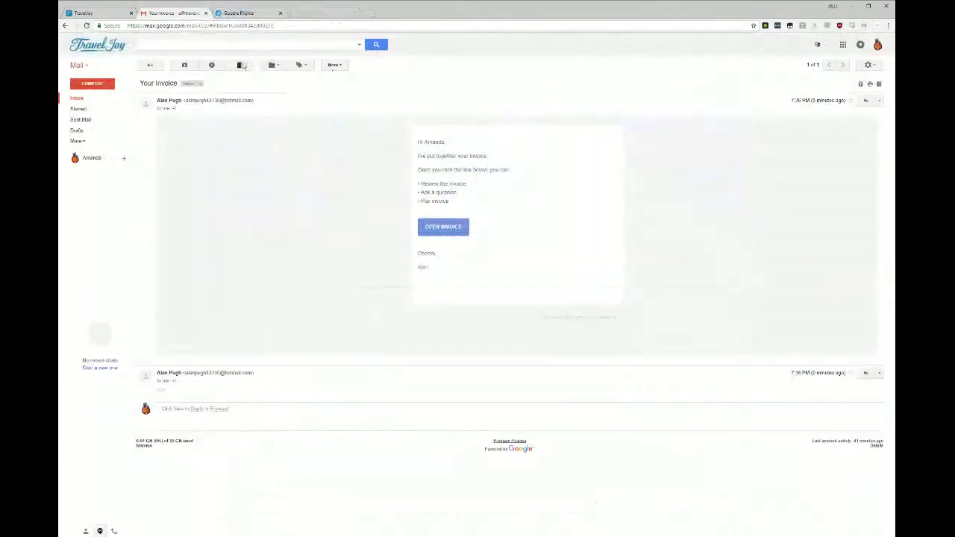
pyautogui.click(241, 65)
pyautogui.click(81, 12)
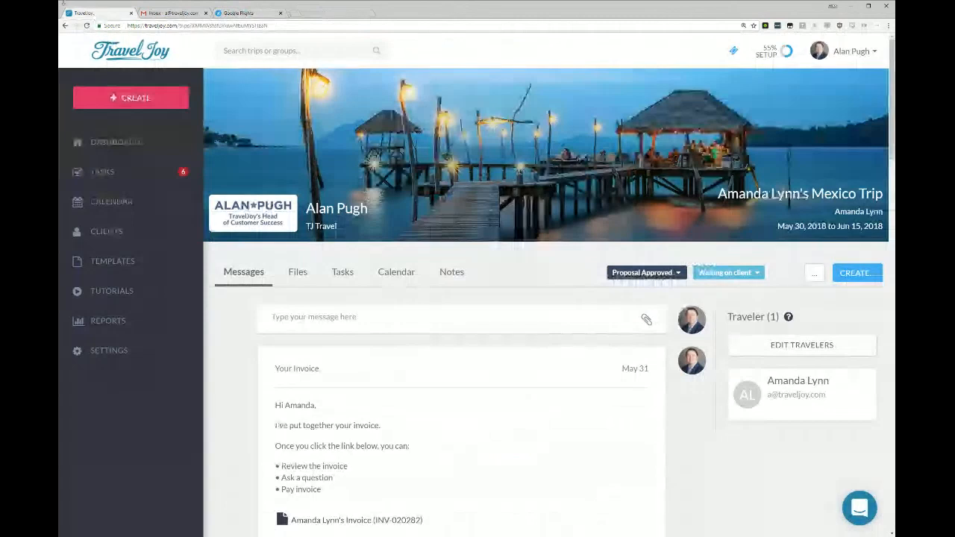
pyautogui.click(87, 26)
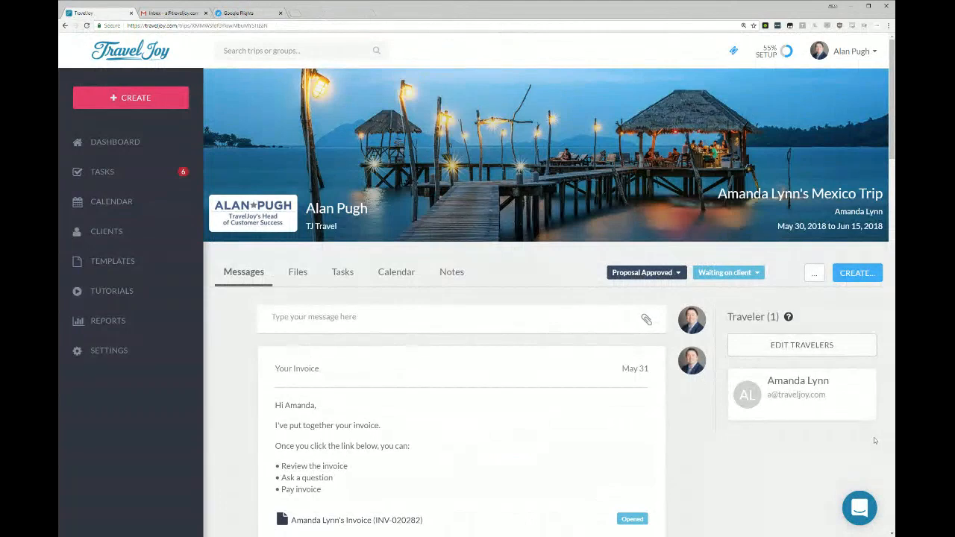
# Create a supplier invoice for the trip and review its item table, payment method, terms and payment schedule.
pyautogui.click(858, 273)
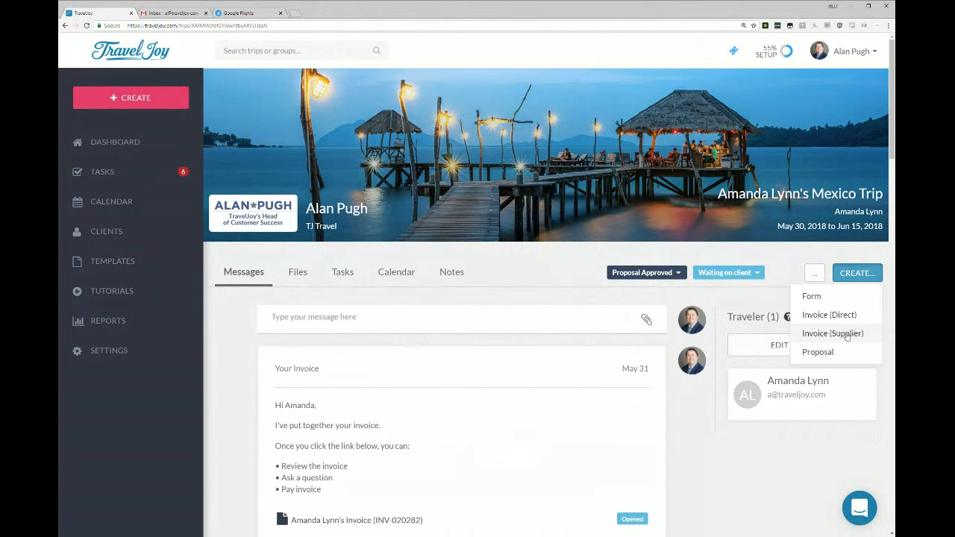
pyautogui.click(847, 335)
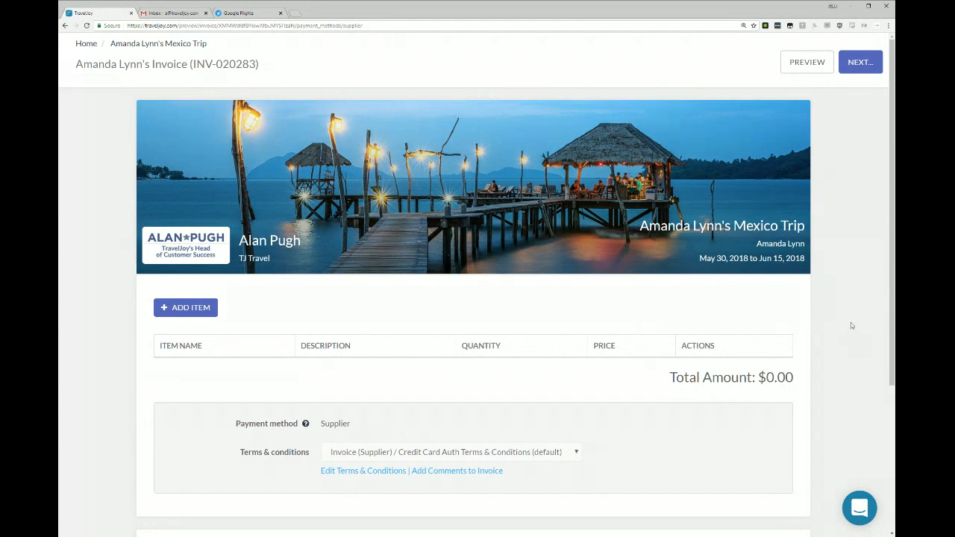
pyautogui.scroll(-3, 720, 426)
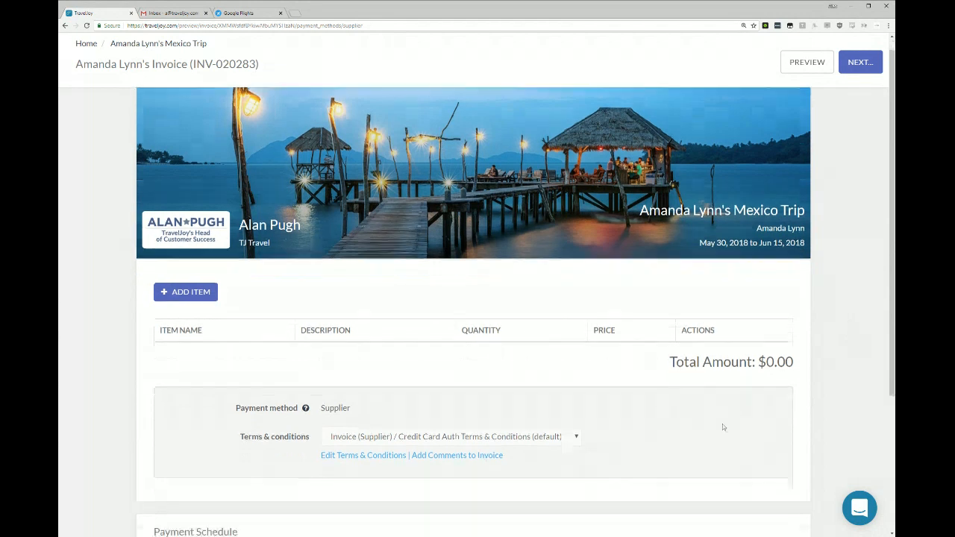
pyautogui.scroll(2, 704, 443)
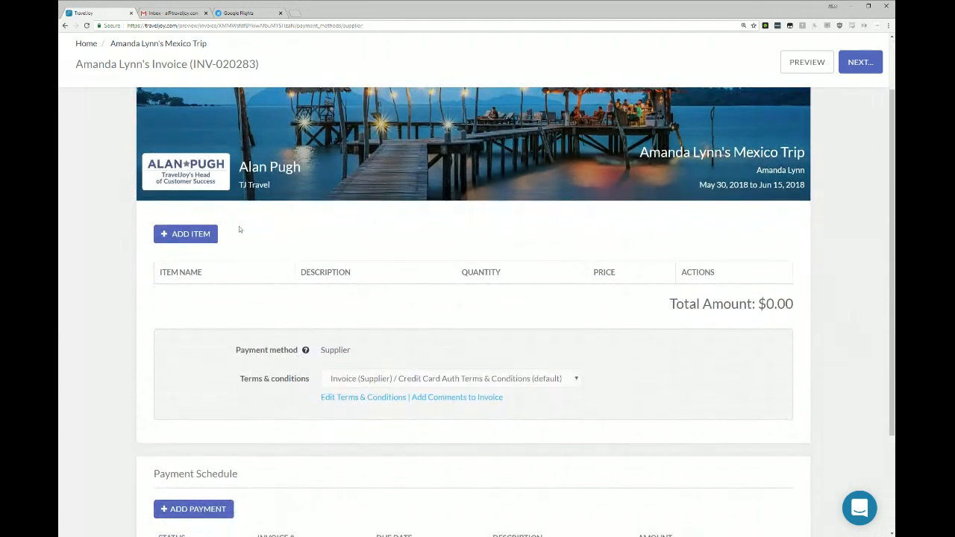
pyautogui.scroll(-2, 376, 444)
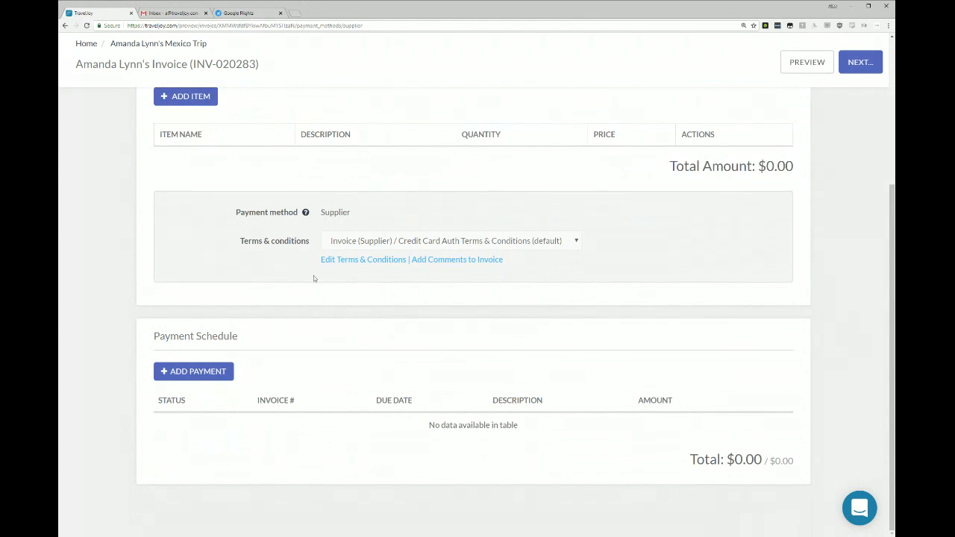
pyautogui.scroll(3, 353, 392)
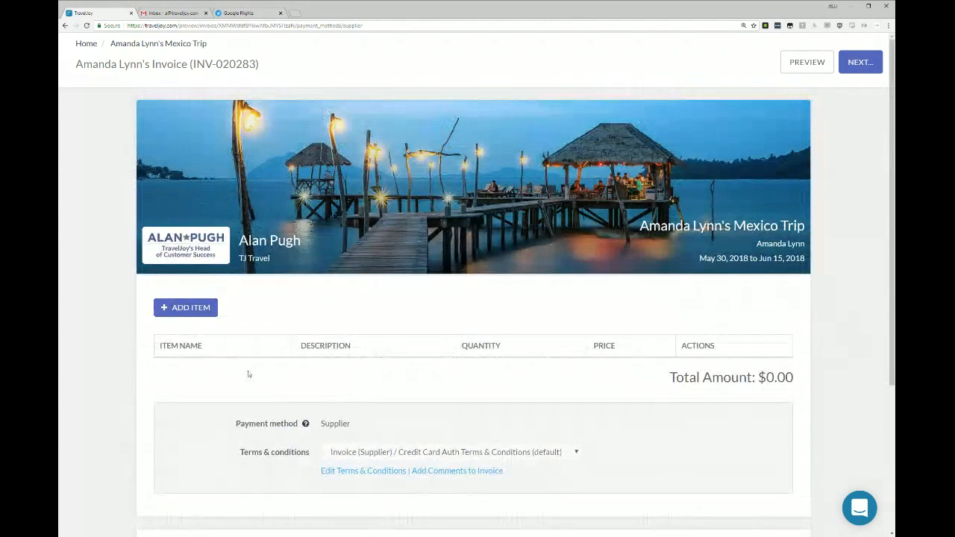
# Add the Boy Band Hall of Fame Tour item to the invoice and set its date to 6/6/2018.
pyautogui.click(212, 313)
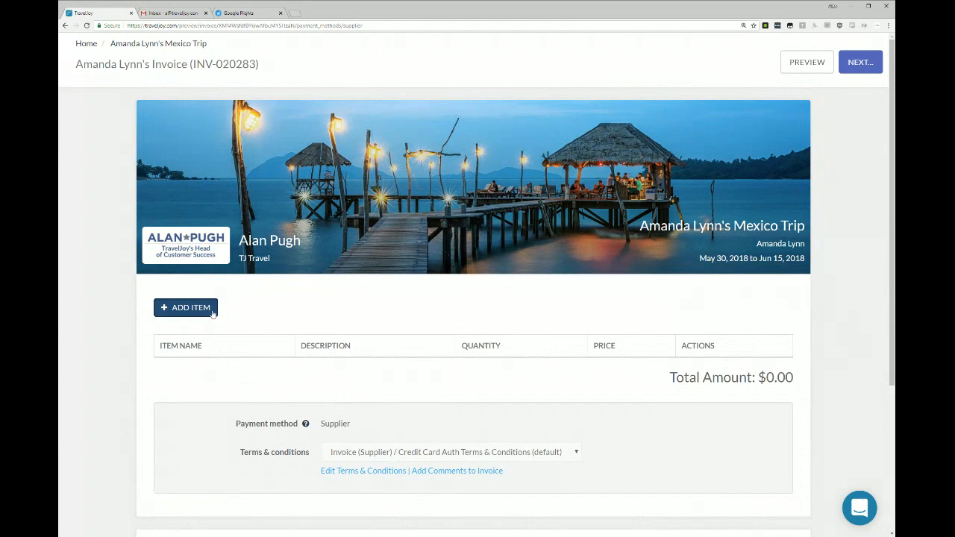
pyautogui.scroll(-2, 274, 316)
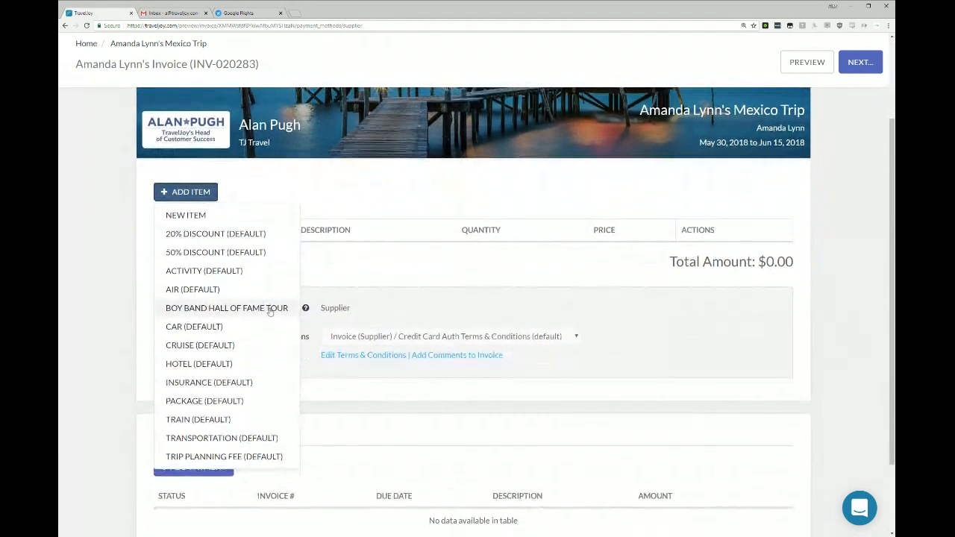
pyautogui.click(219, 308)
pyautogui.moveTo(468, 201); pyautogui.dragTo(496, 200)
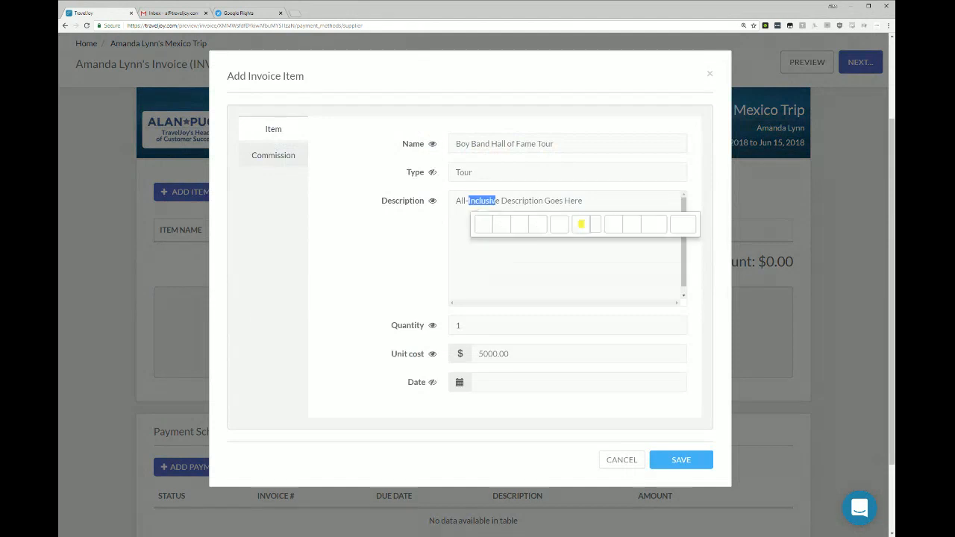
pyautogui.click(552, 258)
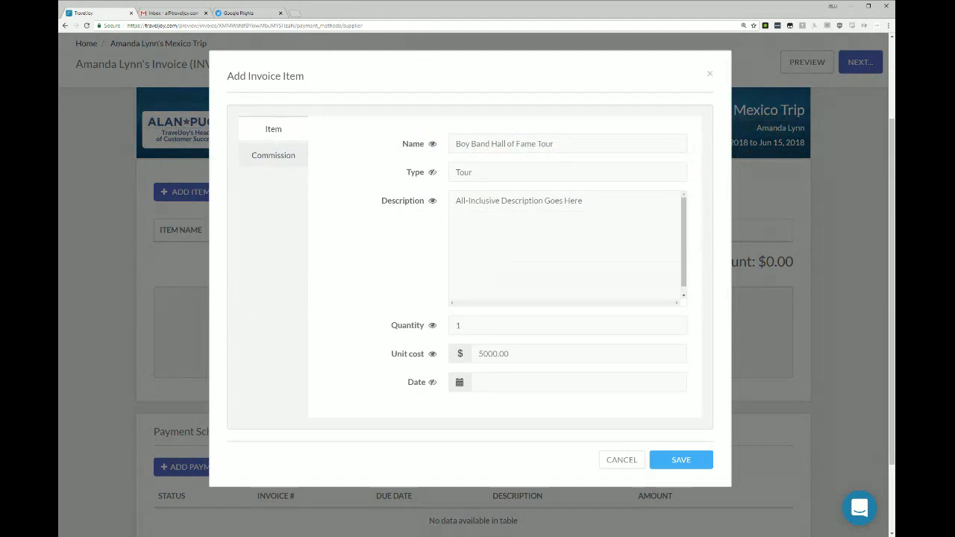
pyautogui.click(518, 382)
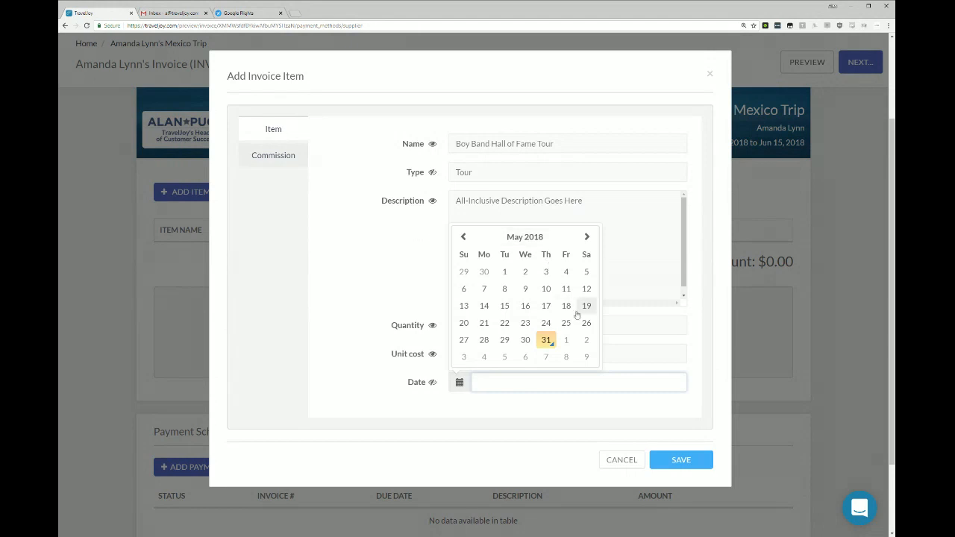
pyautogui.click(525, 358)
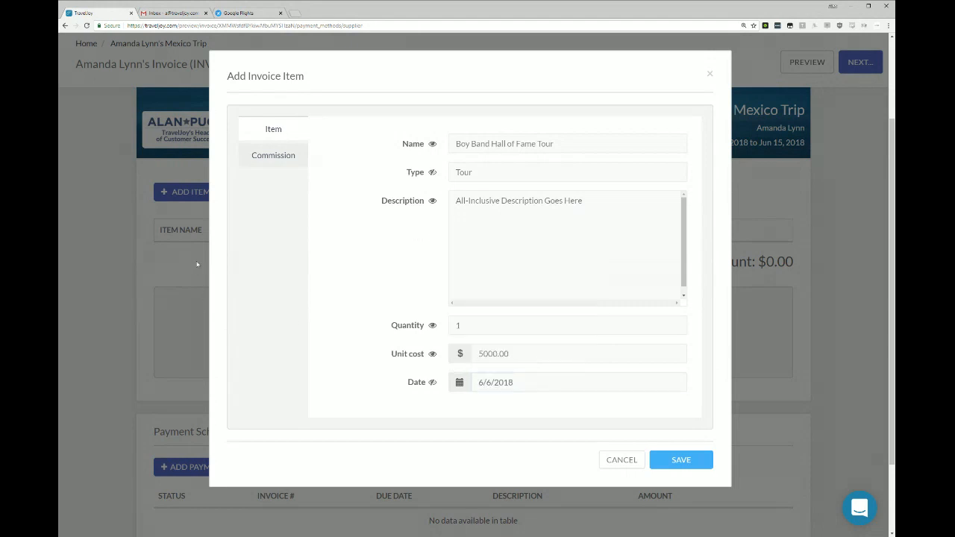
# In the tour's commission details, set booking date 5/31/2018, show the commission split info, and set the expected commission date to 6/30/2018.
pyautogui.click(268, 158)
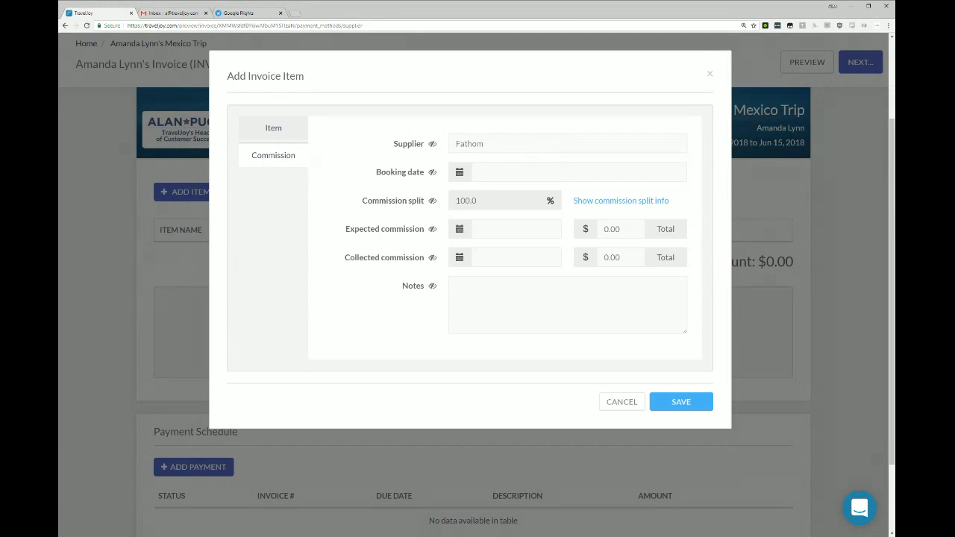
pyautogui.click(507, 173)
pyautogui.click(545, 301)
pyautogui.click(614, 201)
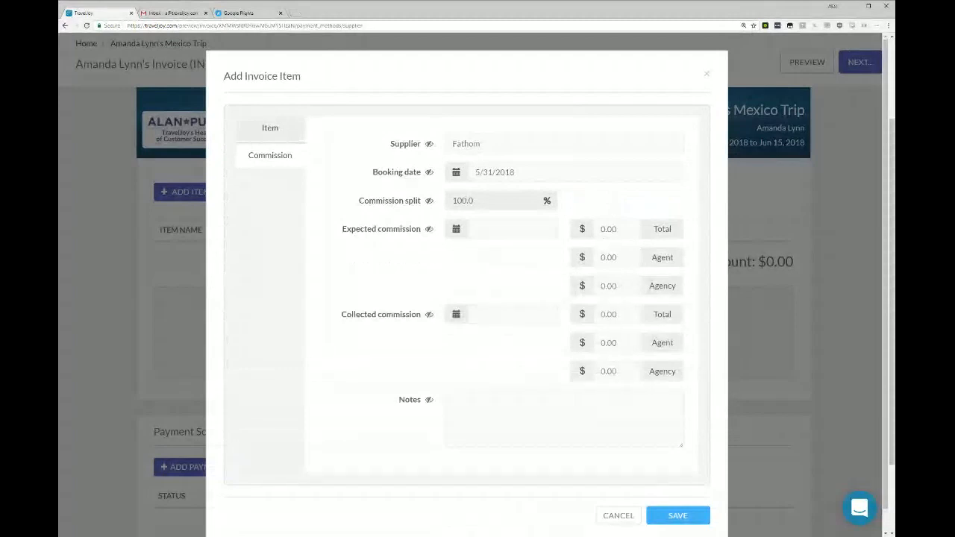
pyautogui.click(512, 229)
pyautogui.click(584, 255)
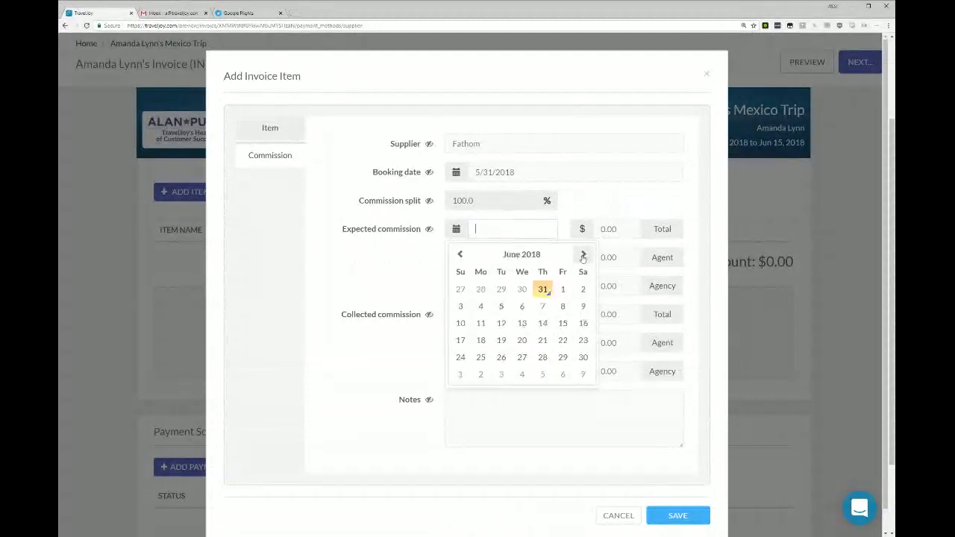
pyautogui.click(582, 357)
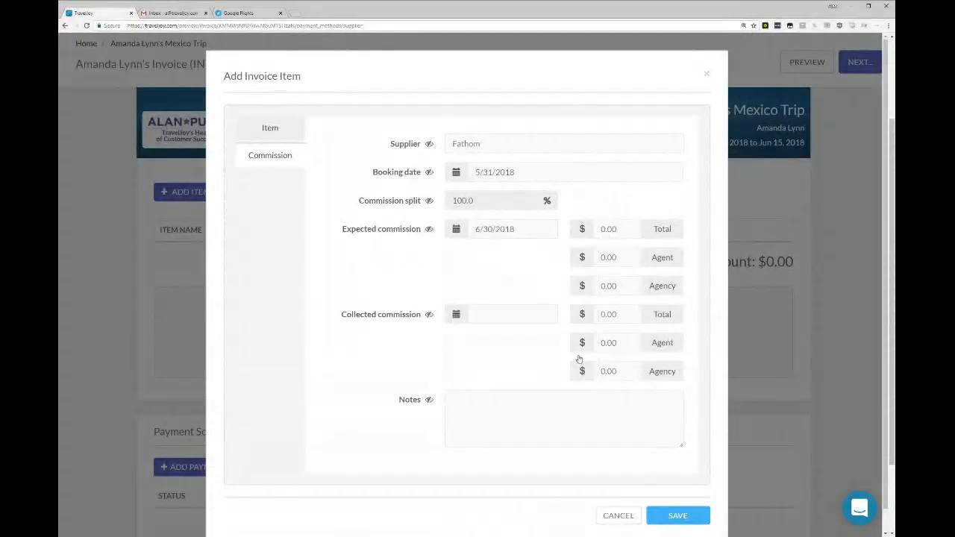
# Enter the expected commission as $100 total, $90 agent and $10 agency, and save the tour item.
pyautogui.click(620, 236)
pyautogui.write('100')
pyautogui.press('Tab')
pyautogui.write('90')
pyautogui.press('Tab')
pyautogui.write('10')
pyautogui.press('Tab')
pyautogui.click(343, 379)
pyautogui.moveTo(429, 402)
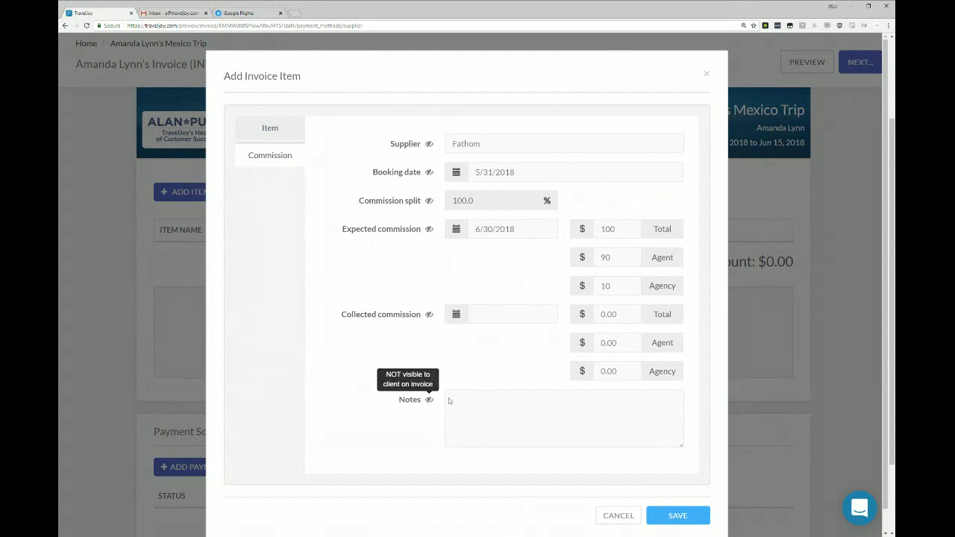
pyautogui.click(680, 516)
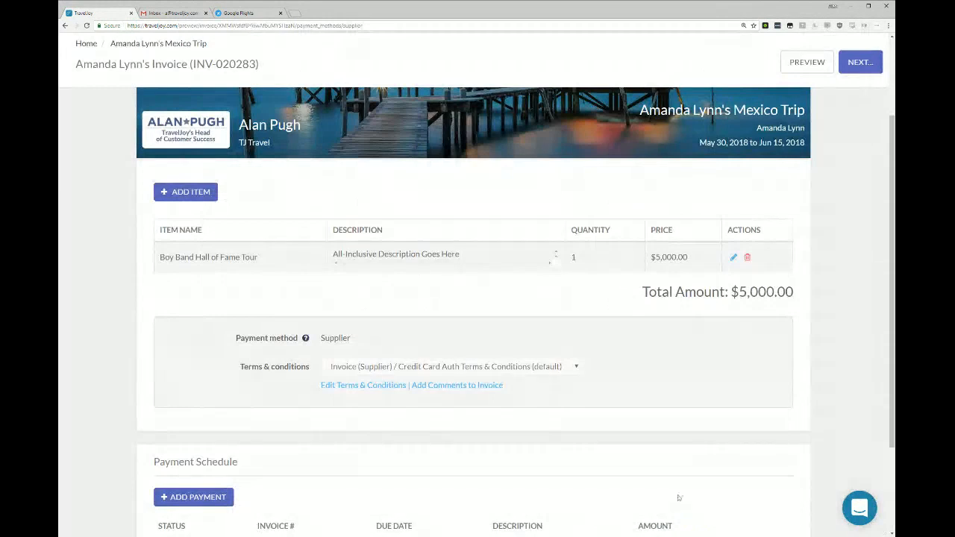
# Reopen the tour item to review its item and commission details, and close it without changes.
pyautogui.click(734, 258)
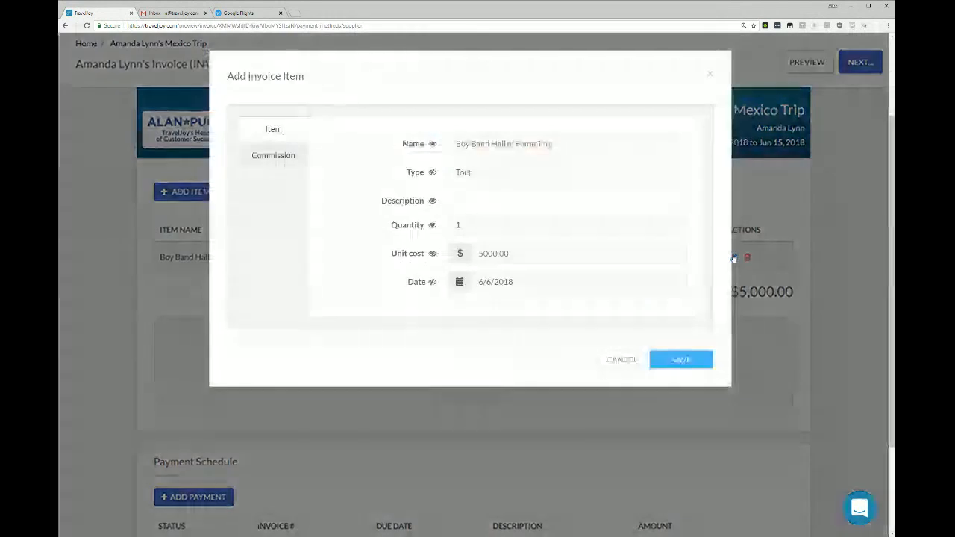
pyautogui.click(261, 162)
pyautogui.click(265, 134)
pyautogui.click(261, 160)
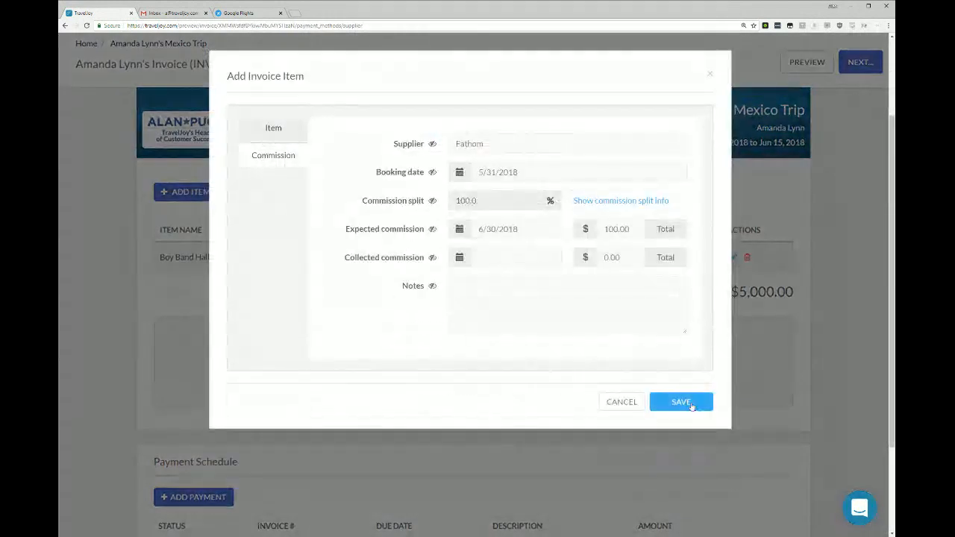
pyautogui.click(622, 401)
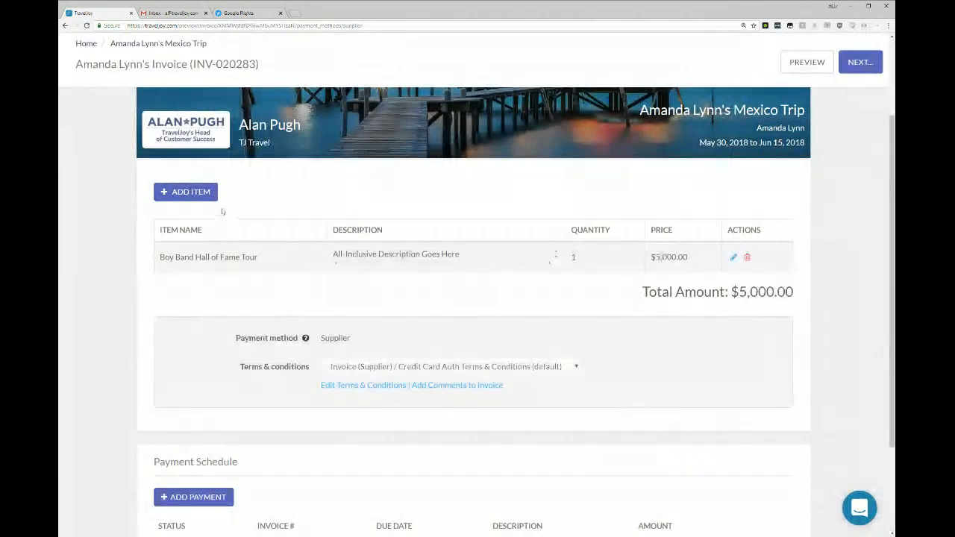
# Start a default Hotel invoice item with unit cost 3000, hotel Hilton Orlando and room number 555.
pyautogui.click(188, 193)
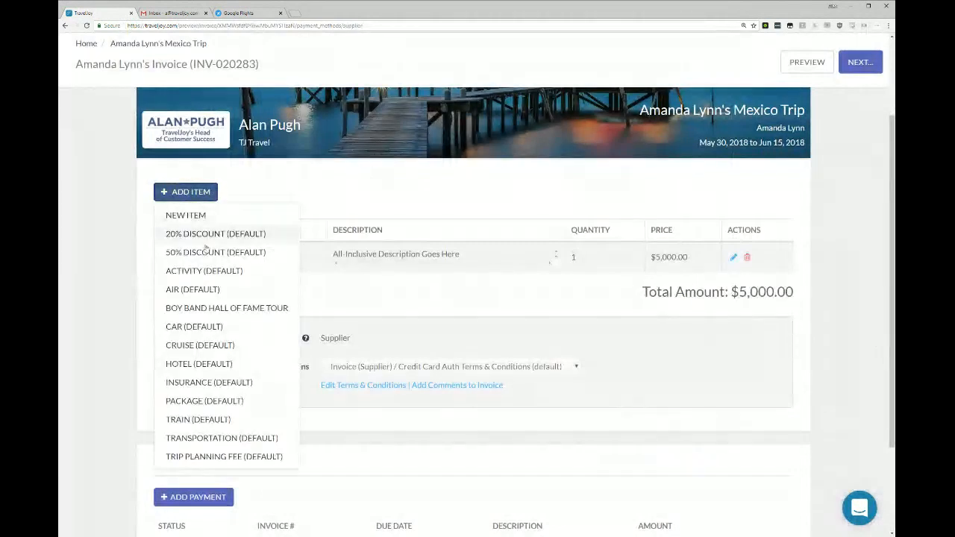
pyautogui.click(203, 363)
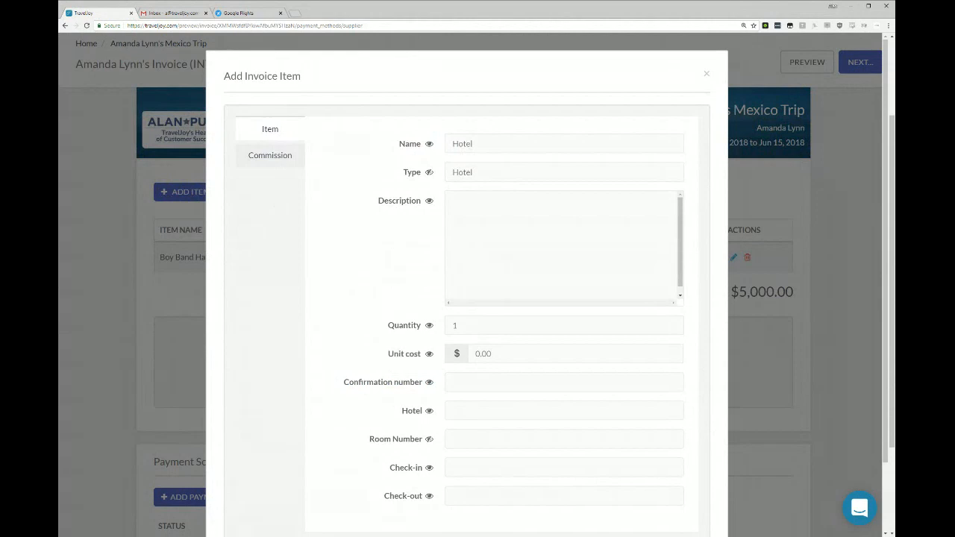
pyautogui.hotkey('ctrl', 'a')
pyautogui.write('3000')
pyautogui.click(455, 410)
pyautogui.click(472, 426)
pyautogui.write('555')
# Set the hotel's check-in to 3:00pm, July 5th and check-out to 12:00pm, July 9th, and save the item.
pyautogui.click(484, 467)
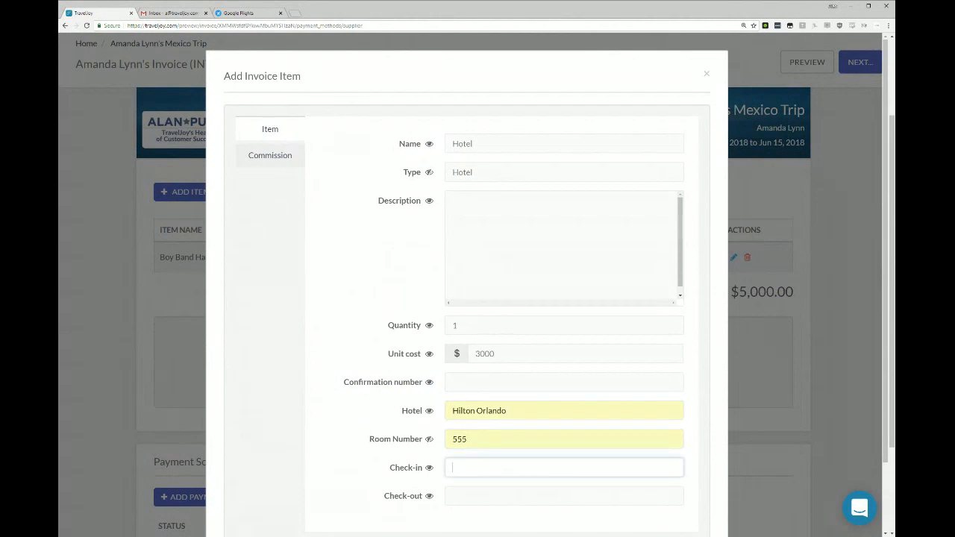
pyautogui.click(484, 485)
pyautogui.click(485, 496)
pyautogui.click(487, 514)
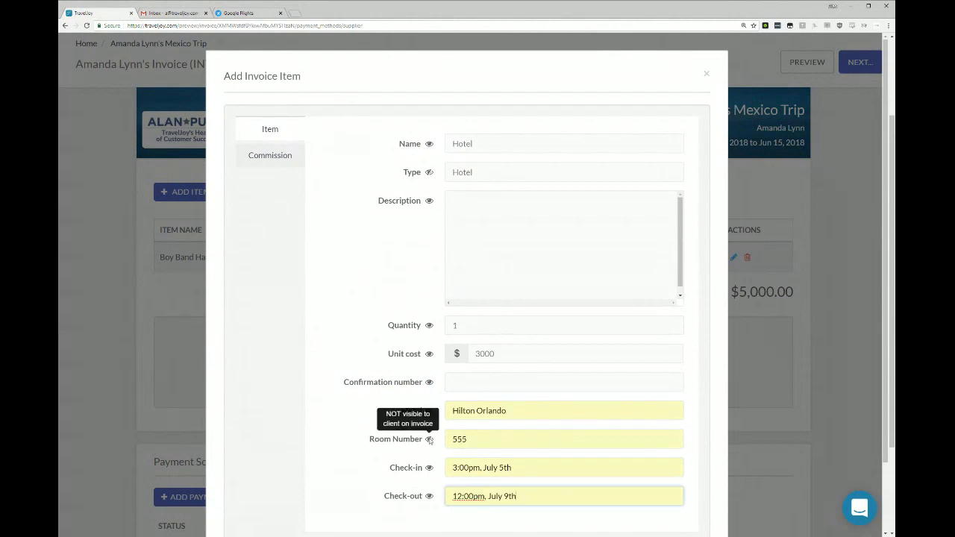
pyautogui.scroll(-2, 332, 359)
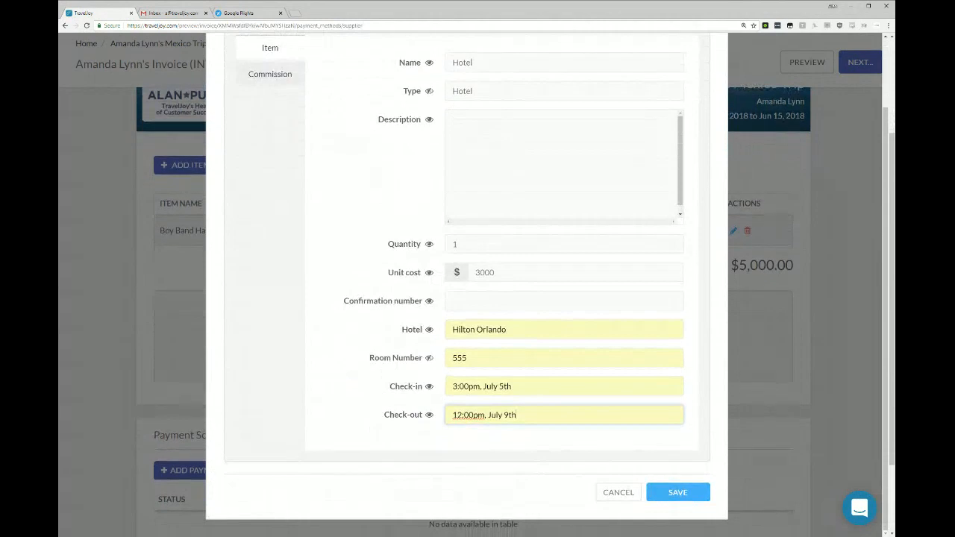
pyautogui.click(678, 493)
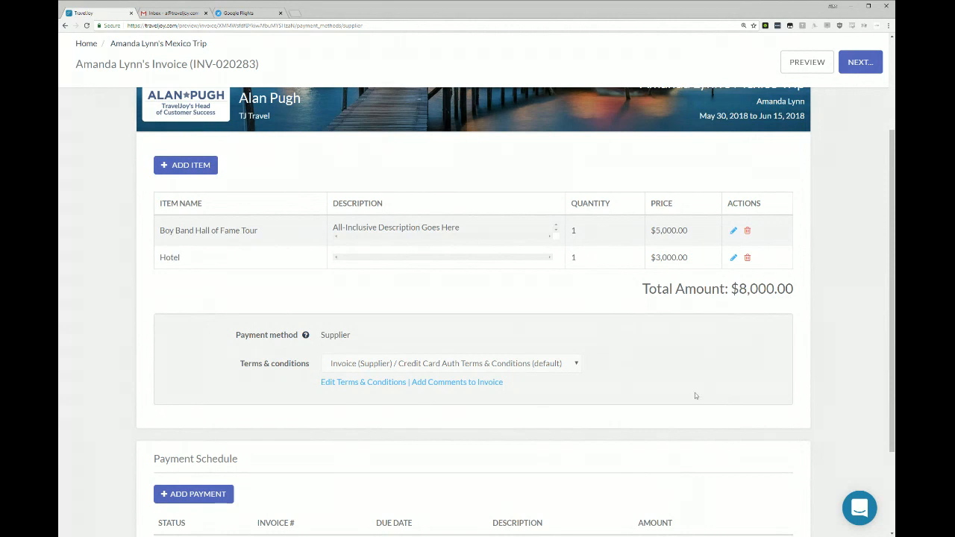
# Add a payment to the invoice's payment schedule with the description "deposit" and an amount of $800.
pyautogui.scroll(-2, 695, 393)
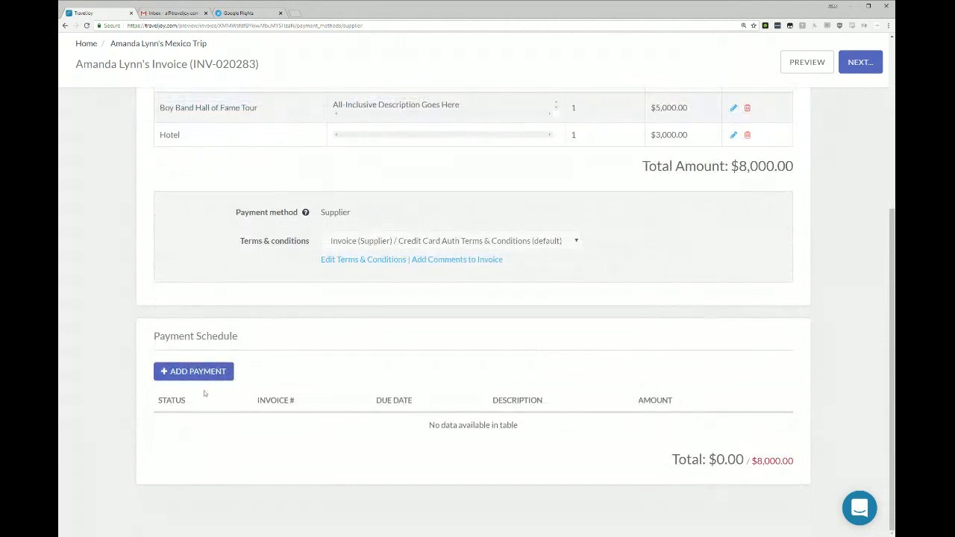
pyautogui.click(205, 370)
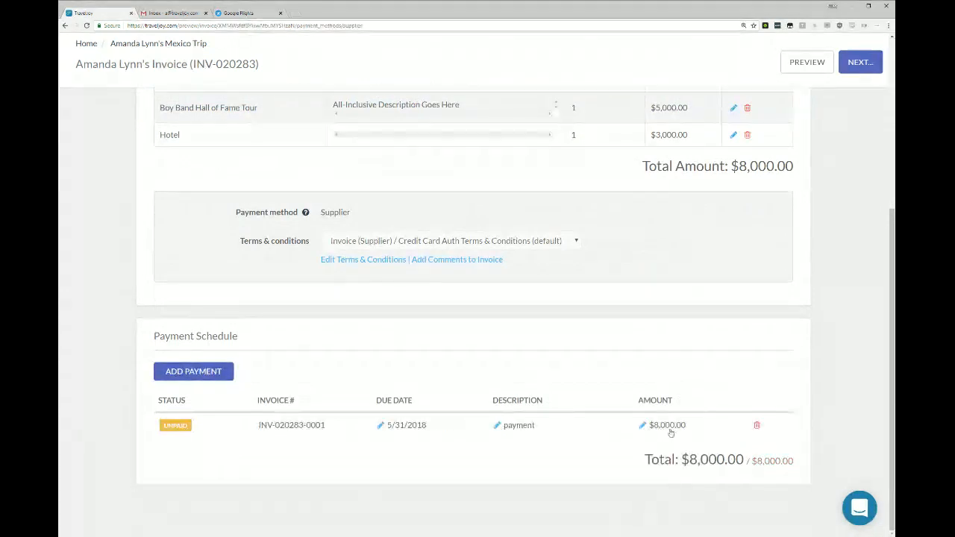
pyautogui.click(519, 428)
pyautogui.moveTo(535, 427); pyautogui.dragTo(410, 429)
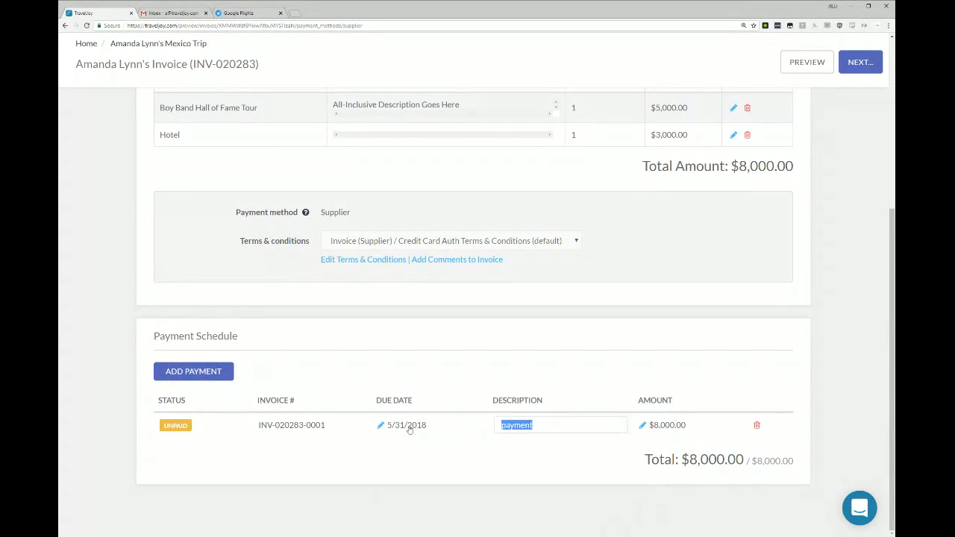
pyautogui.write('deposit')
pyautogui.press('Return')
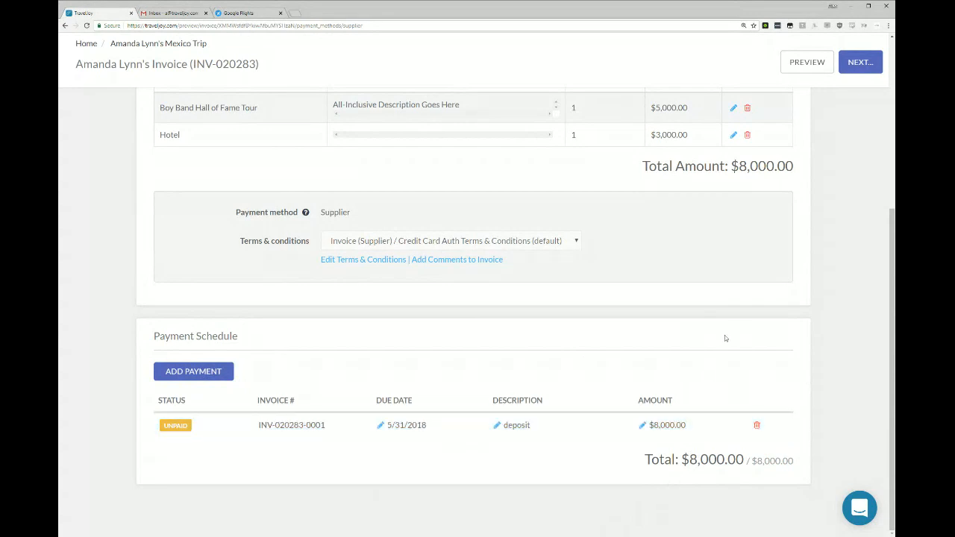
pyautogui.click(664, 425)
pyautogui.moveTo(674, 426); pyautogui.dragTo(489, 403)
pyautogui.write('800')
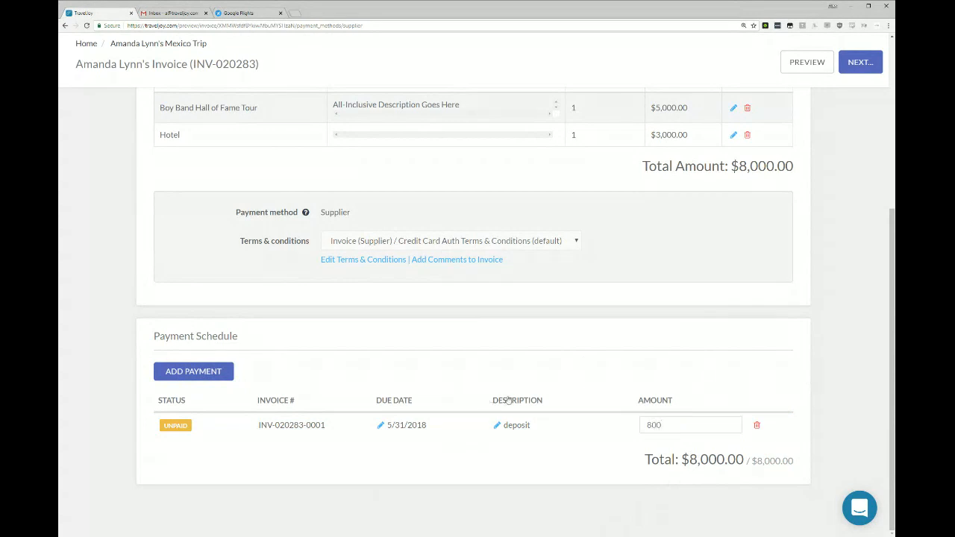
pyautogui.press('Return')
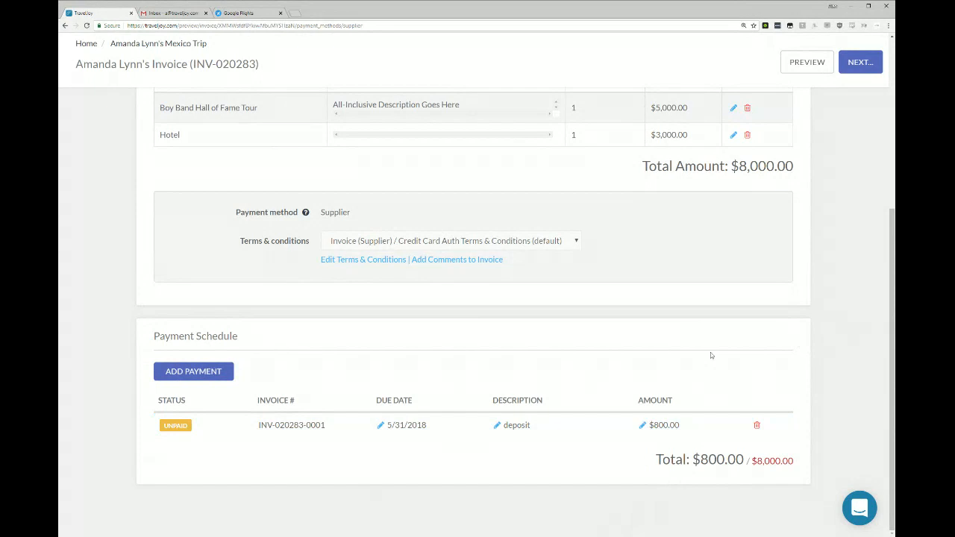
# Add a second scheduled payment of $3,600 with the description "first payment" and due date 6/30/2018.
pyautogui.click(193, 374)
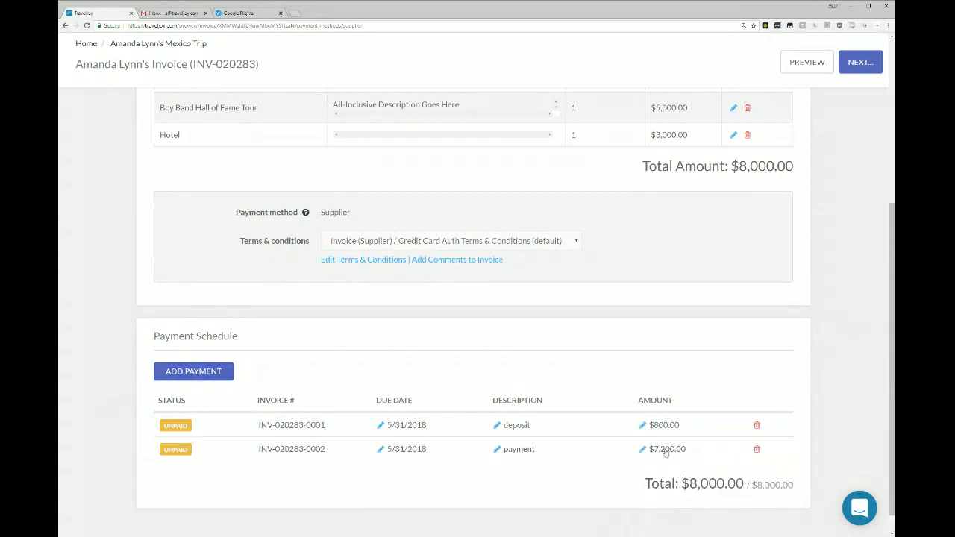
pyautogui.click(664, 449)
pyautogui.write('3600')
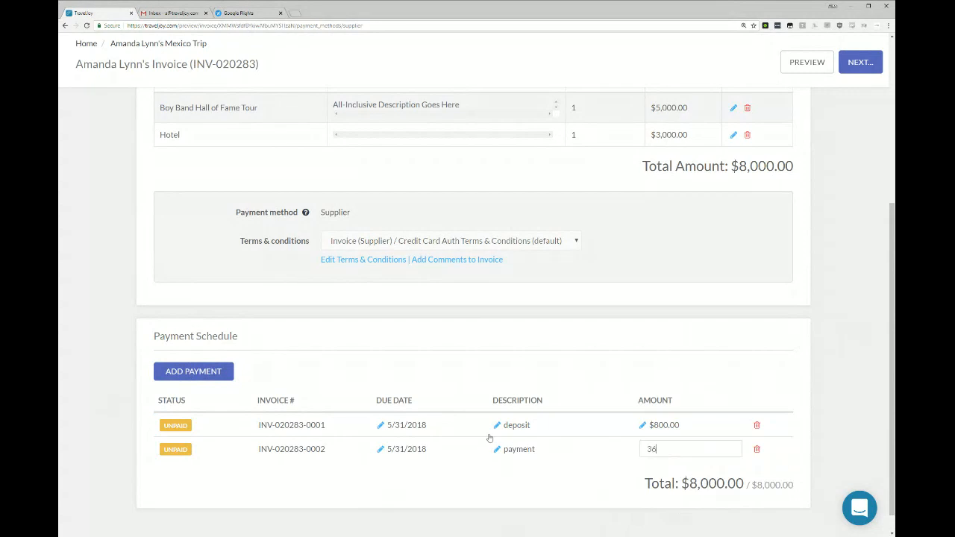
pyautogui.click(526, 450)
pyautogui.write('first payment')
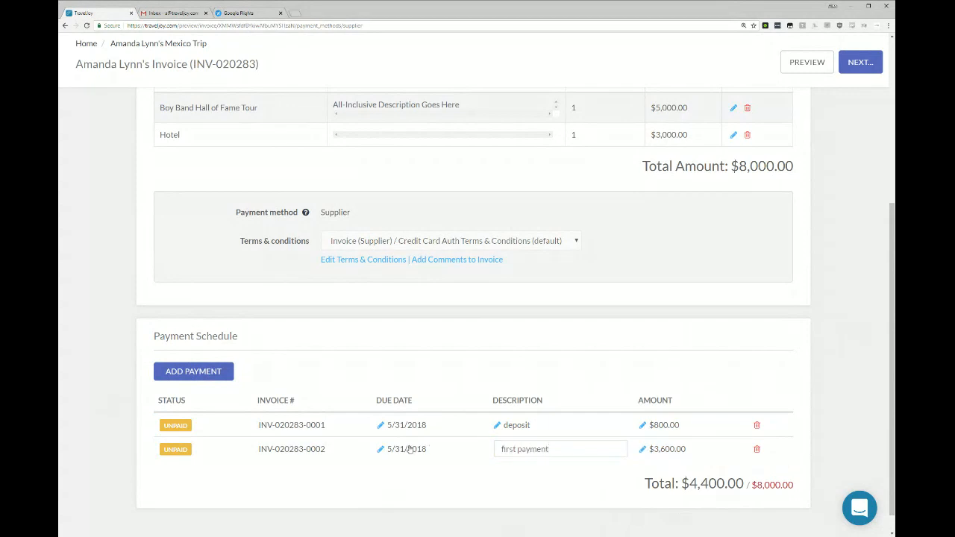
pyautogui.click(411, 450)
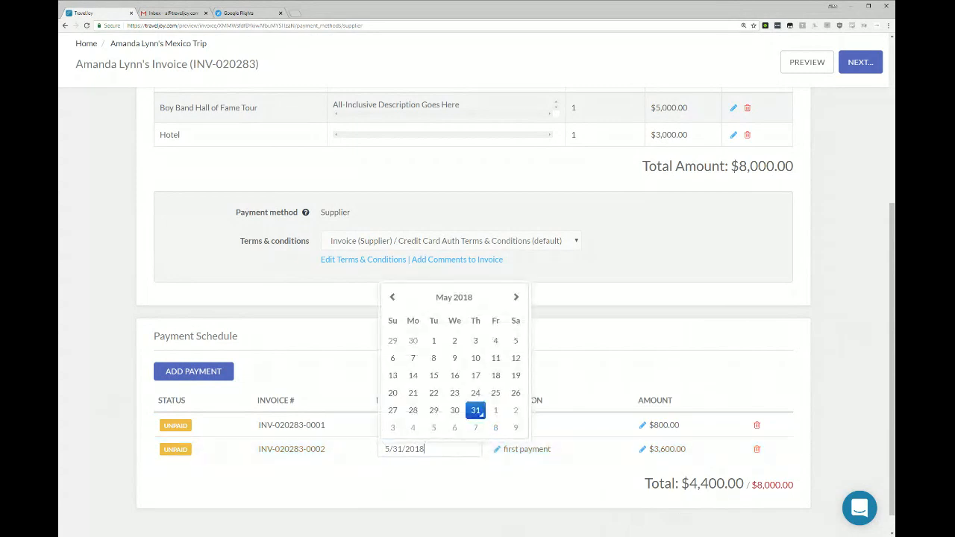
pyautogui.click(516, 297)
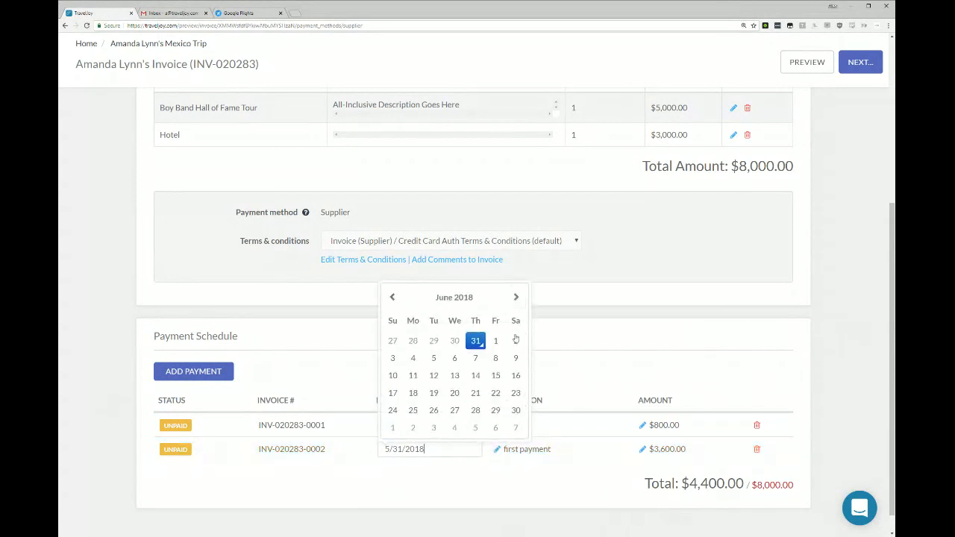
pyautogui.click(515, 410)
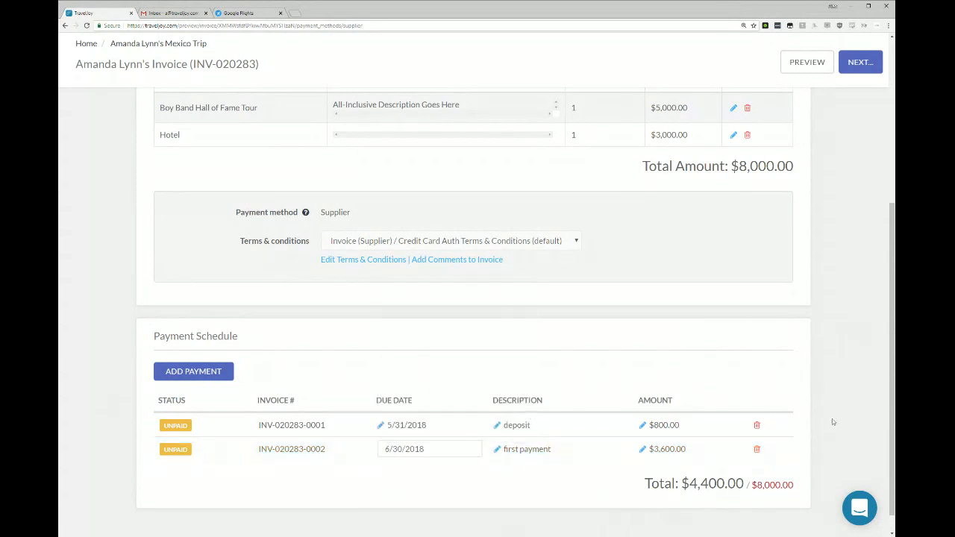
# Add a third scheduled payment with the description "final payment" and due date 7/31/2018.
pyautogui.click(198, 371)
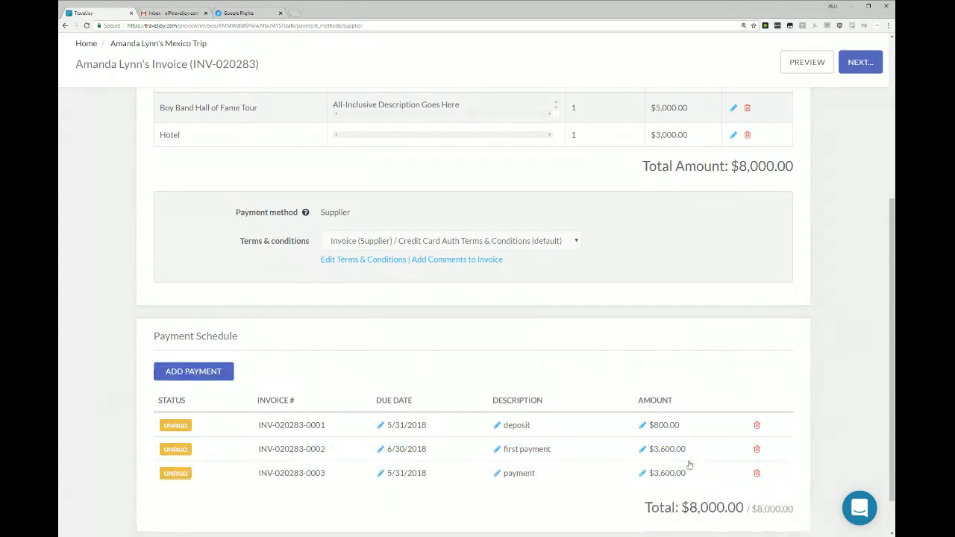
pyautogui.click(515, 473)
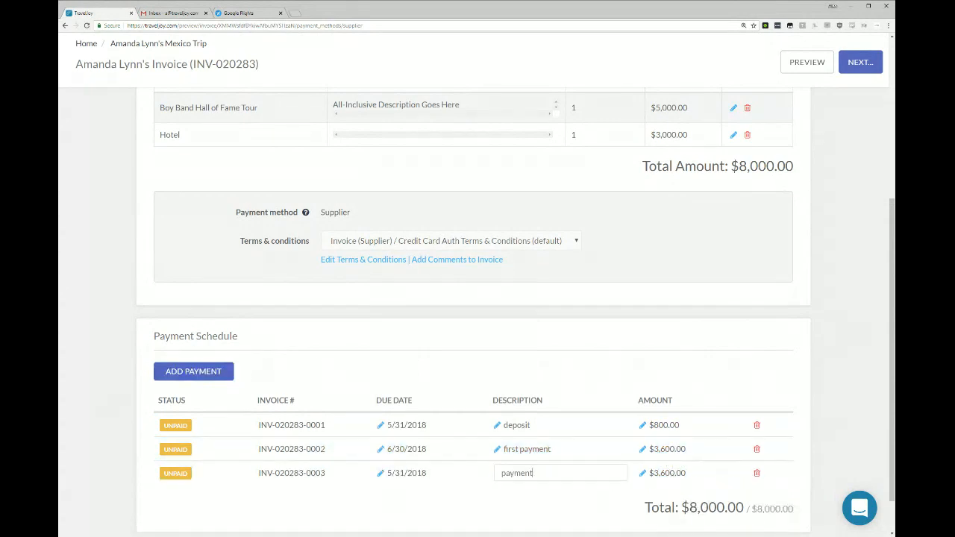
pyautogui.write('final')
pyautogui.click(388, 475)
pyautogui.click(516, 322)
pyautogui.click(516, 321)
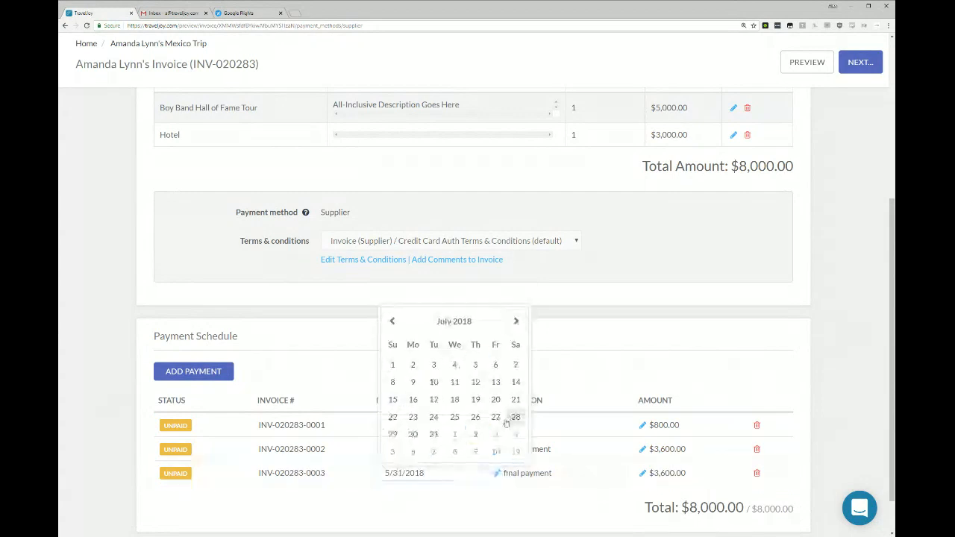
pyautogui.click(434, 436)
pyautogui.click(824, 391)
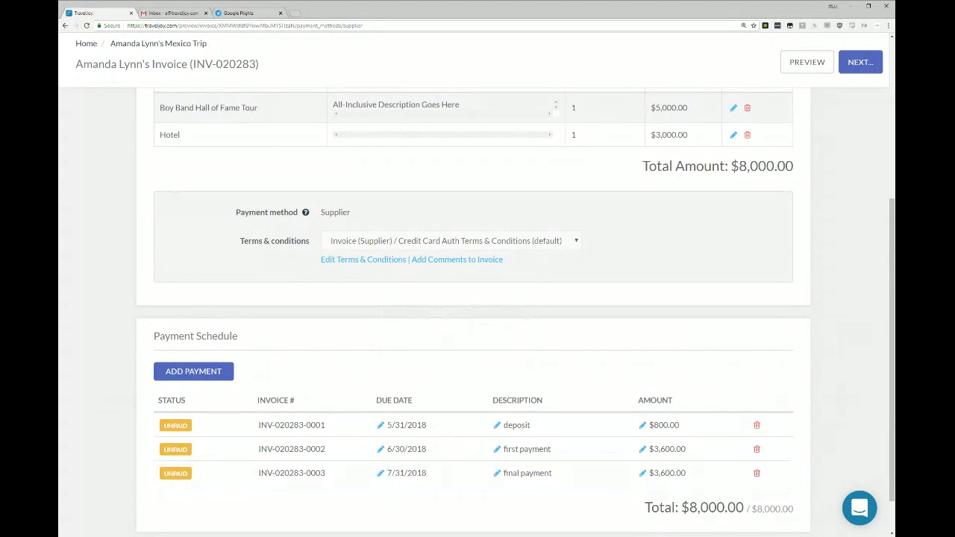
# Save the supplier invoice and send it to the client with the default authorize-payment email.
pyautogui.click(858, 62)
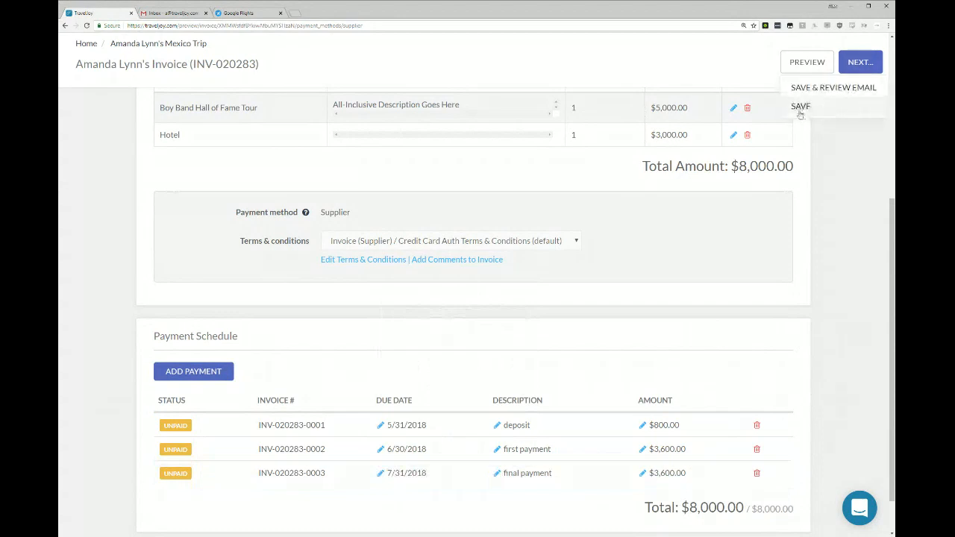
pyautogui.click(830, 89)
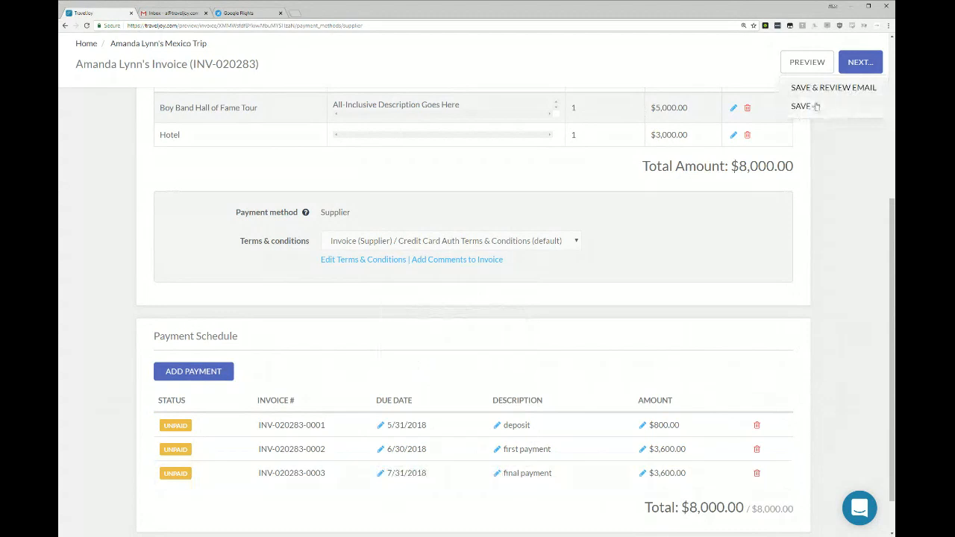
pyautogui.click(685, 489)
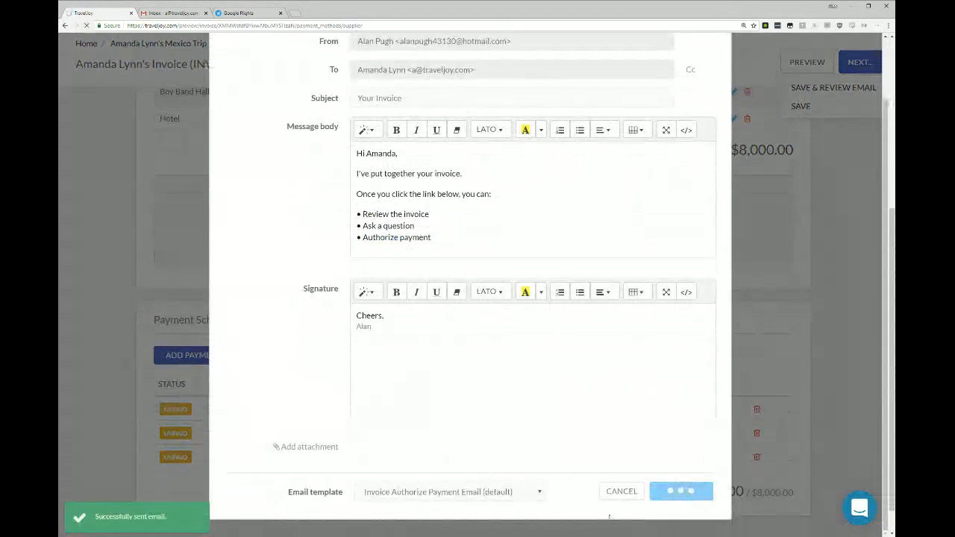
# Switch to the client's Gmail inbox and open the invoice from the "Your Invoice" email.
pyautogui.click(162, 11)
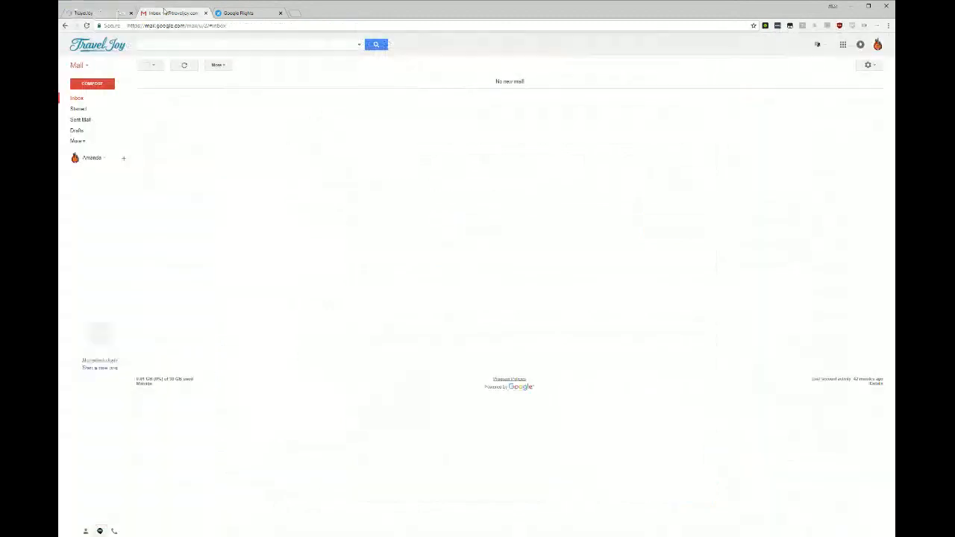
pyautogui.click(352, 85)
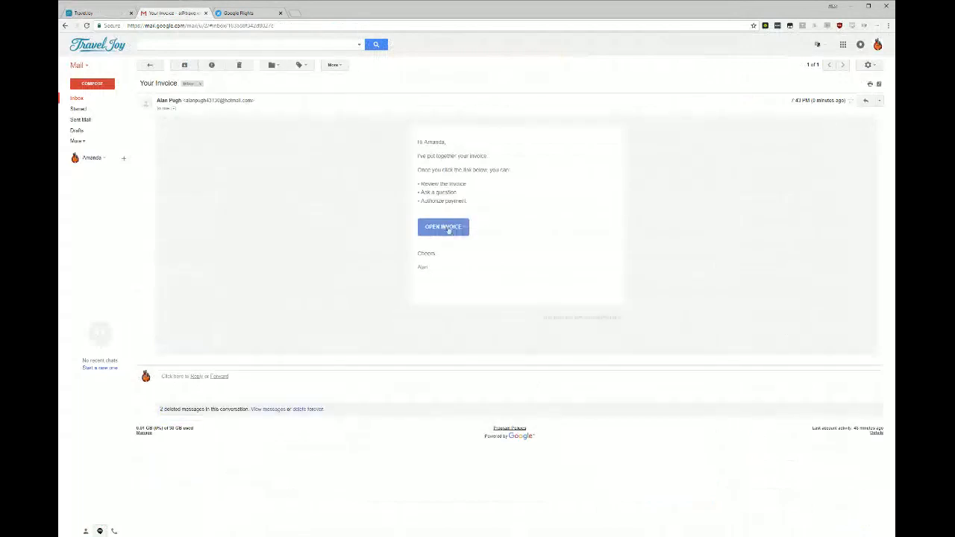
pyautogui.click(444, 228)
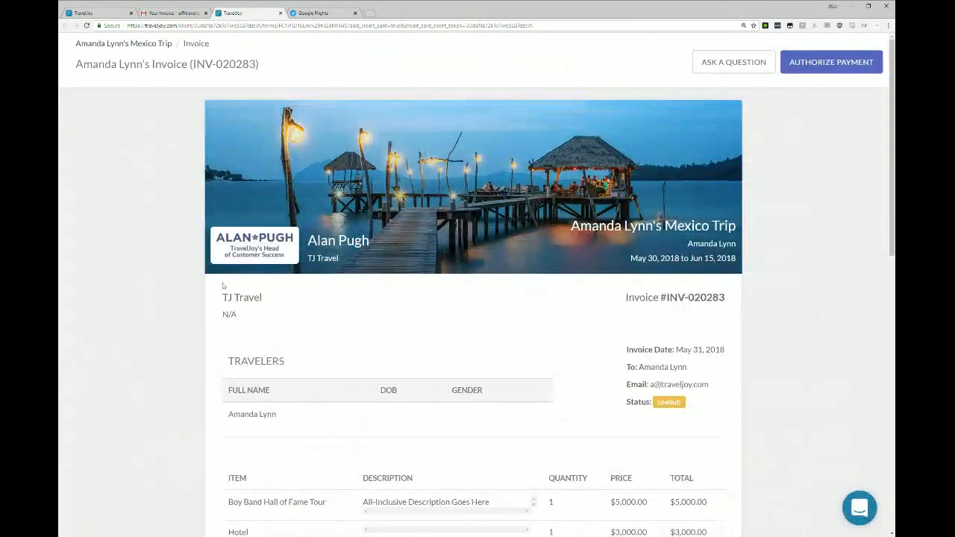
# Review the client's view of the invoice, covering the travelers, hotel details, amount due and first scheduled payment.
pyautogui.moveTo(224, 287); pyautogui.dragTo(247, 416)
pyautogui.click(328, 397)
pyautogui.scroll(-3, 241, 291)
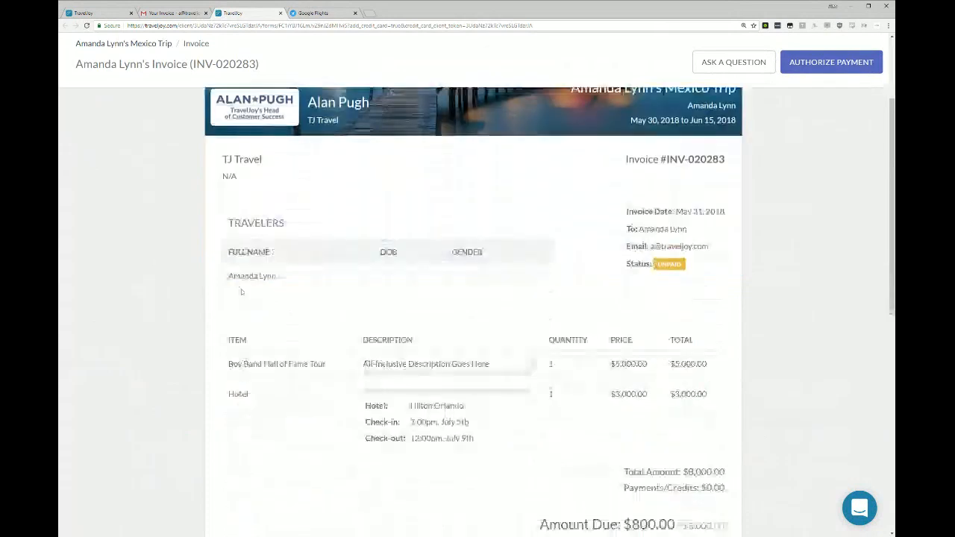
pyautogui.moveTo(363, 386); pyautogui.dragTo(496, 431)
pyautogui.click(498, 433)
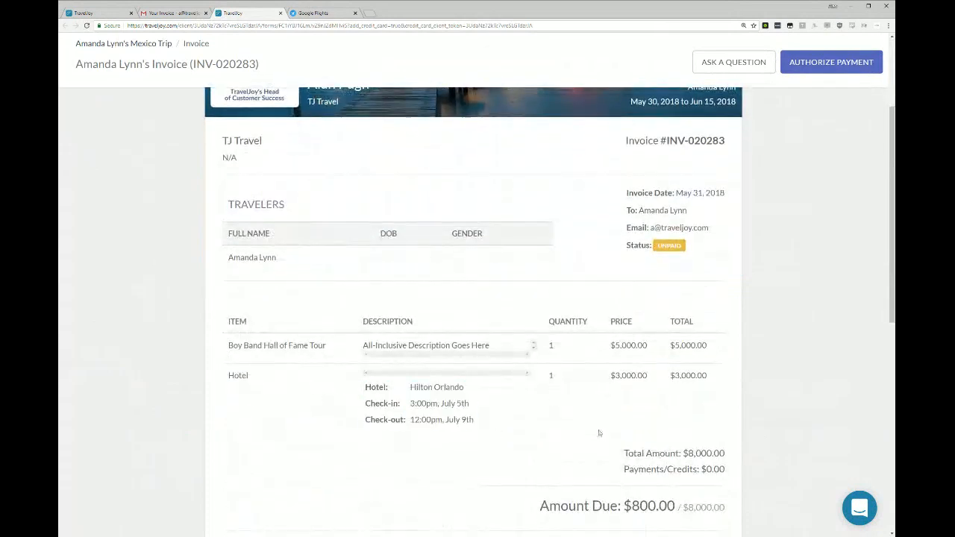
pyautogui.scroll(-3, 449, 378)
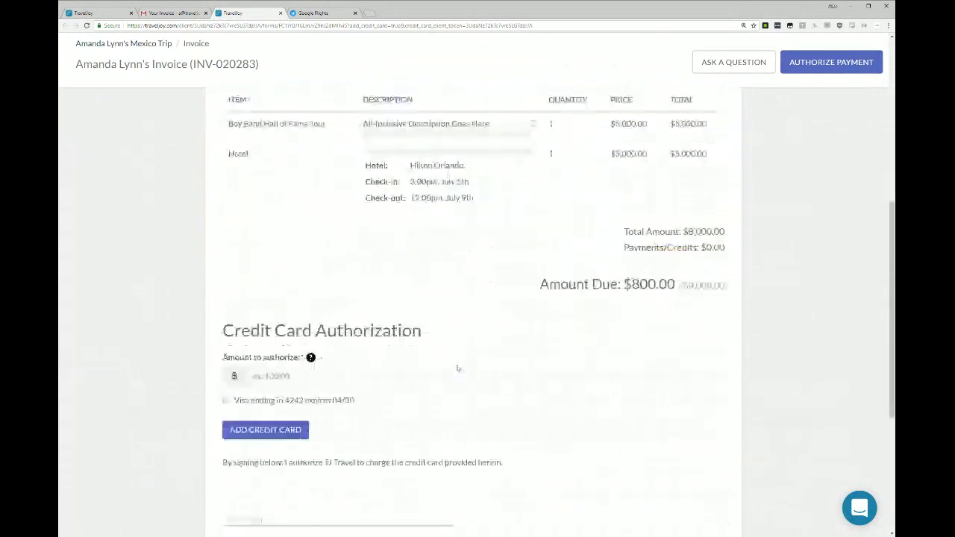
pyautogui.moveTo(540, 280); pyautogui.dragTo(676, 281)
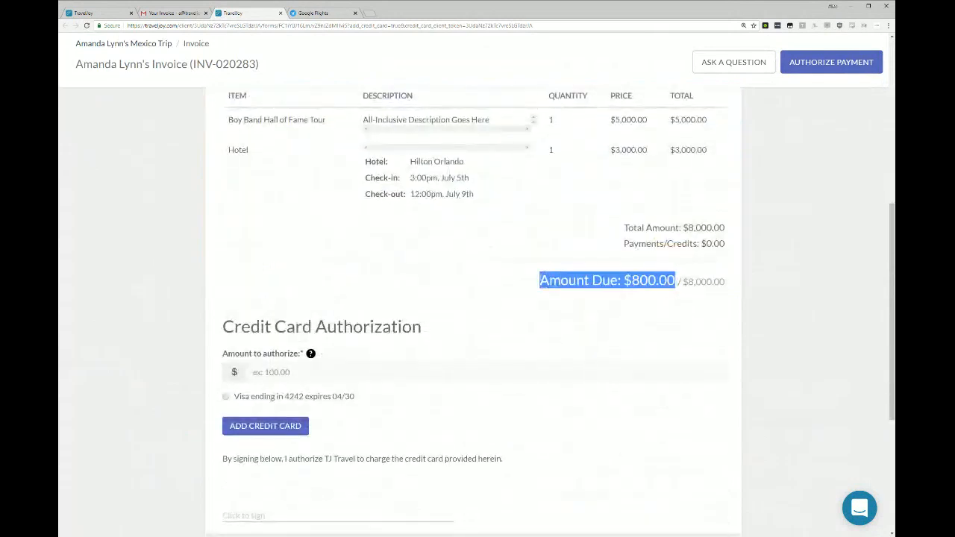
pyautogui.scroll(-3, 801, 252)
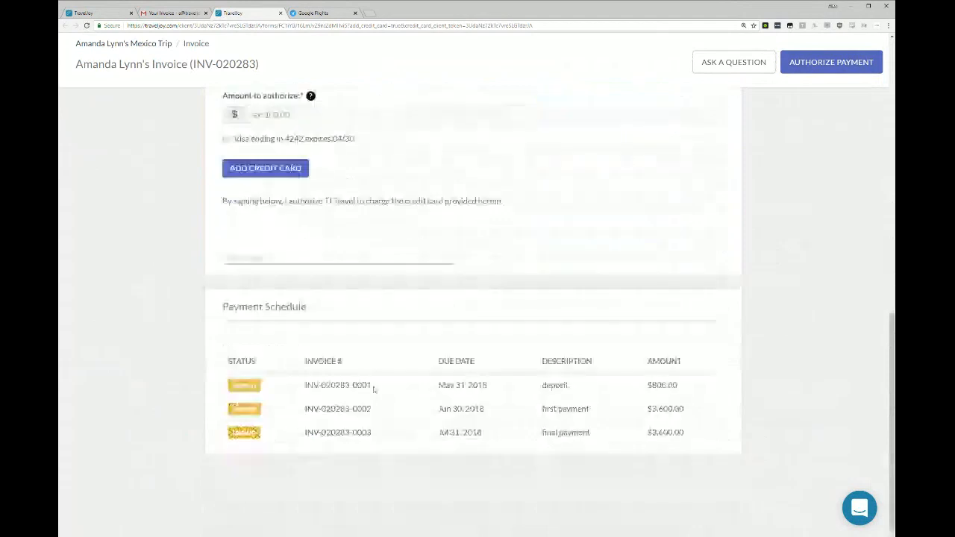
pyautogui.tripleClick(302, 385)
pyautogui.moveTo(302, 385); pyautogui.dragTo(745, 386)
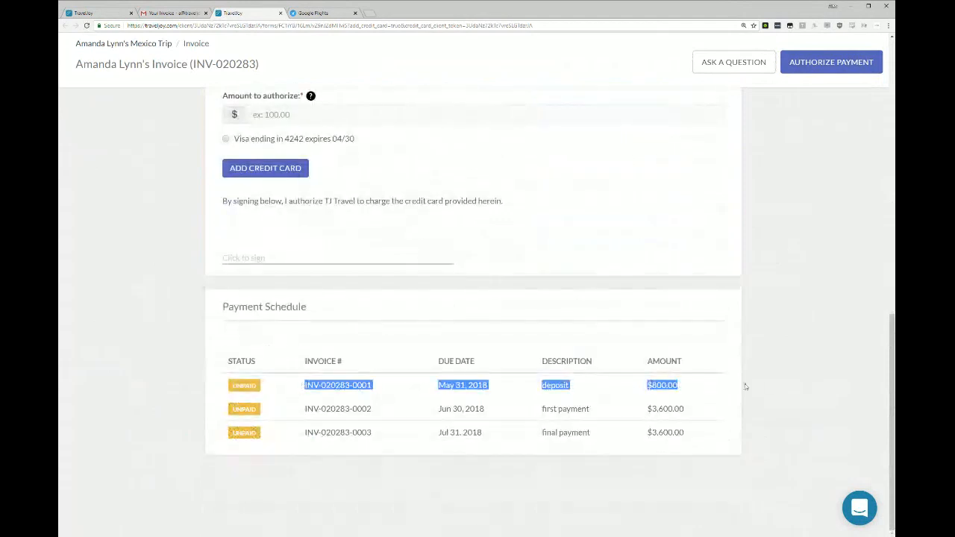
pyautogui.click(823, 369)
# Set the amount to authorize to $800 and select the saved Visa card.
pyautogui.scroll(2, 771, 362)
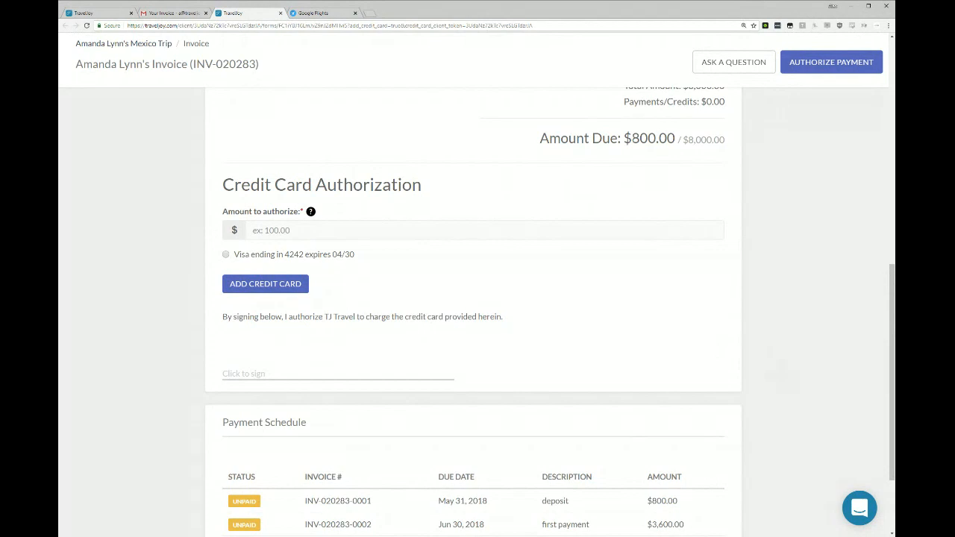
pyautogui.click(257, 230)
pyautogui.write('800')
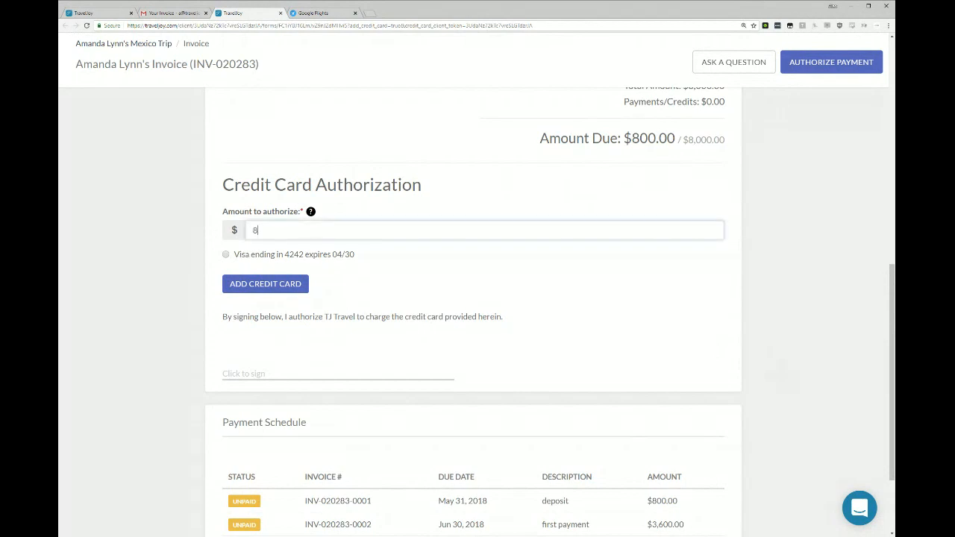
pyautogui.click(291, 255)
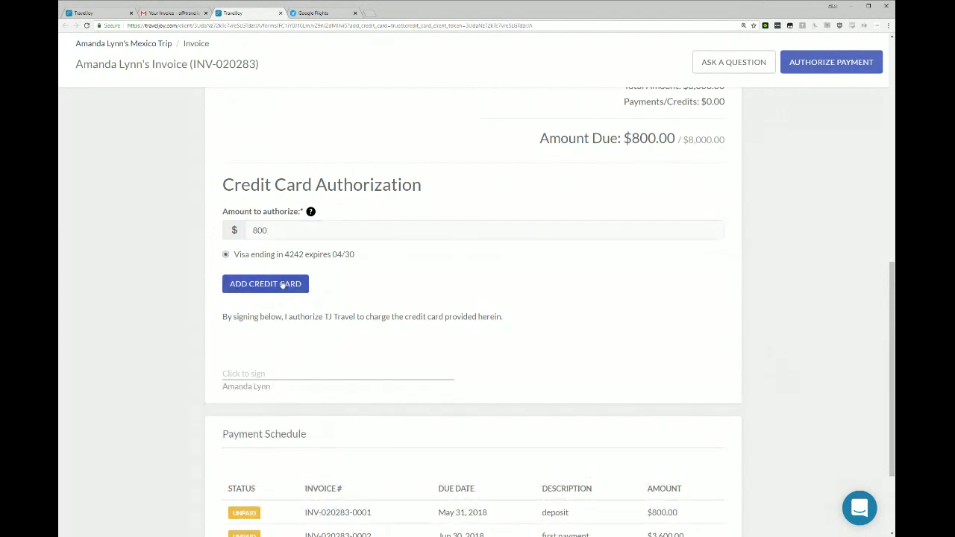
# Start adding a new credit card and enter its card number, cardholder name, expiration date and security code.
pyautogui.click(284, 287)
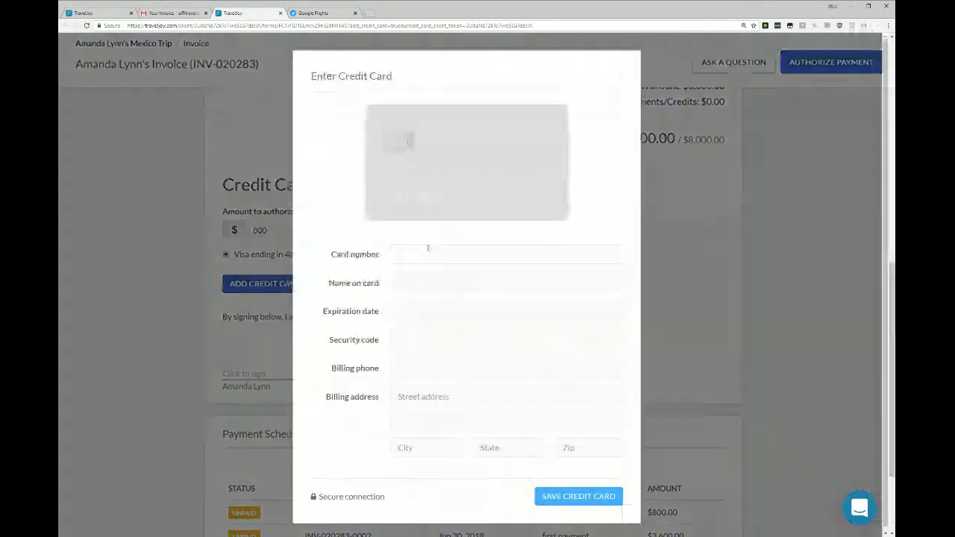
pyautogui.write('4242 4242')
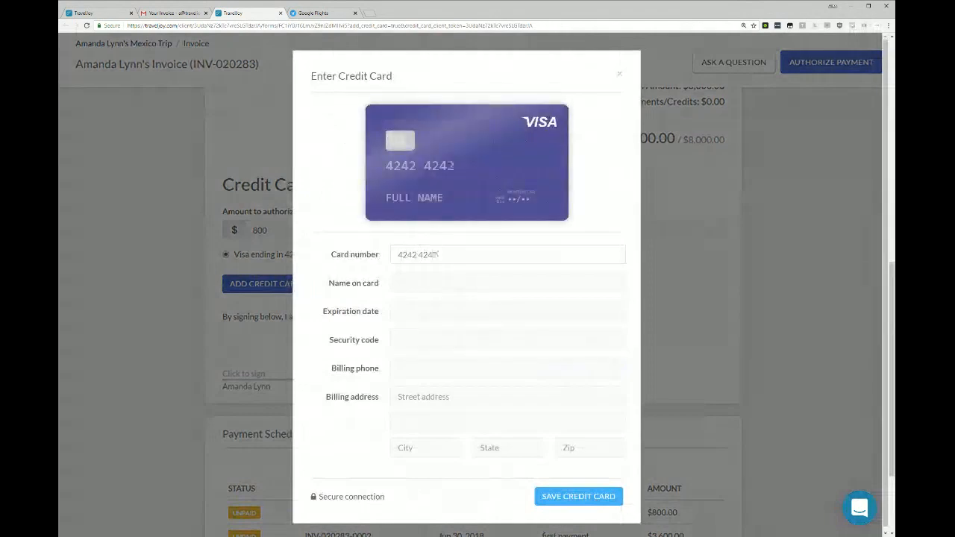
pyautogui.write(' 4242 4242')
pyautogui.press('Tab')
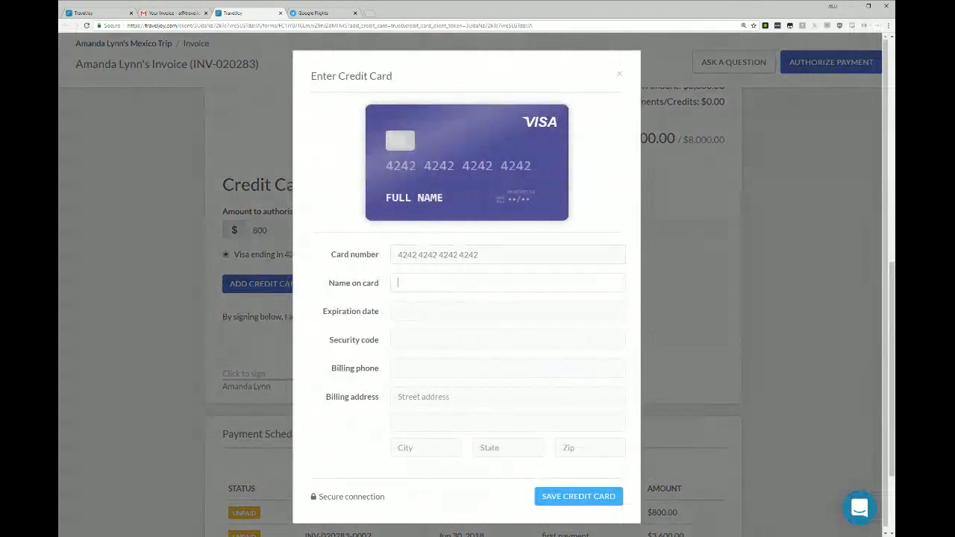
pyautogui.press('Tab')
pyautogui.write('03 / 20')
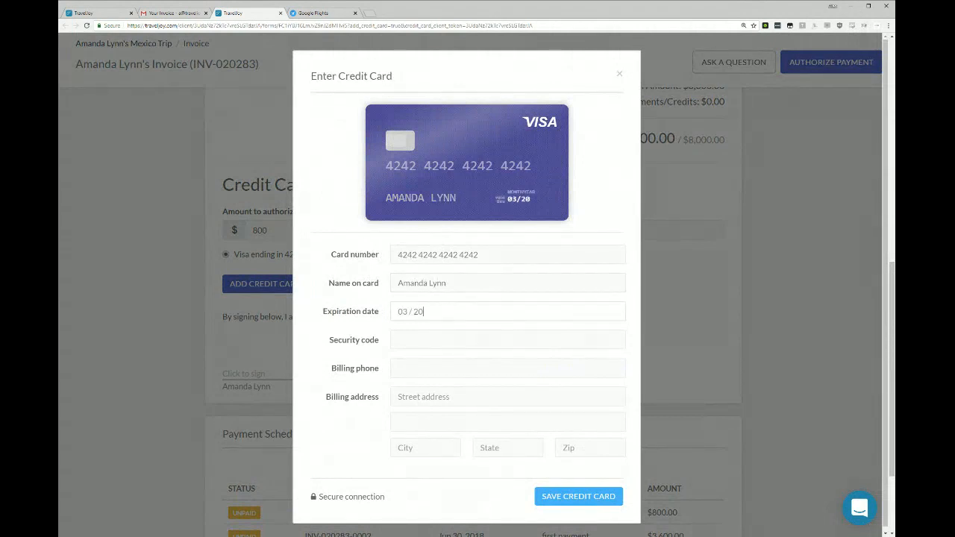
pyautogui.press('Tab')
pyautogui.write('555')
pyautogui.press('Tab')
# Enter the card's billing phone and full billing address, and save the credit card.
pyautogui.write('4405551212')
pyautogui.press('Tab')
pyautogui.write('123 Main St')
pyautogui.press('Tab')
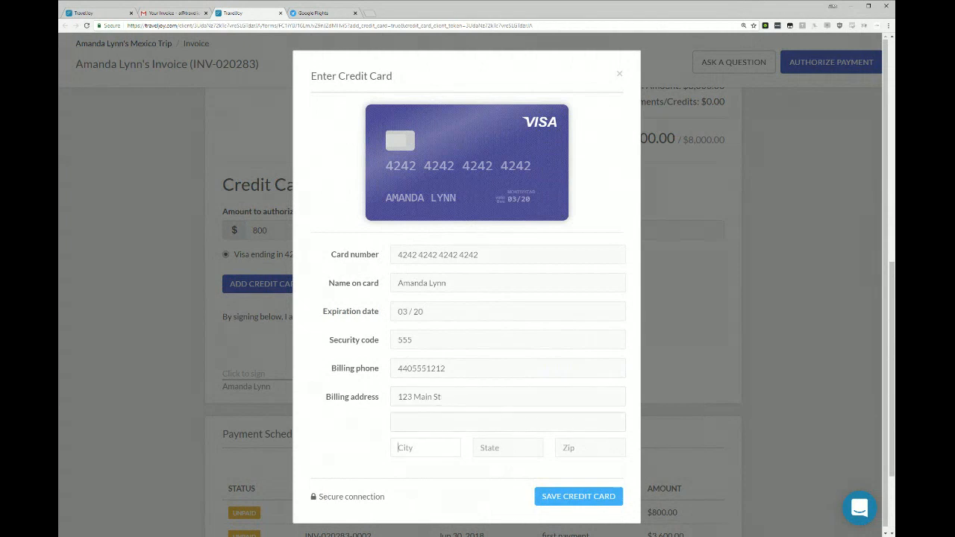
pyautogui.write('Cleveland')
pyautogui.write('OH')
pyautogui.press('Tab')
pyautogui.write('44035')
pyautogui.click(578, 497)
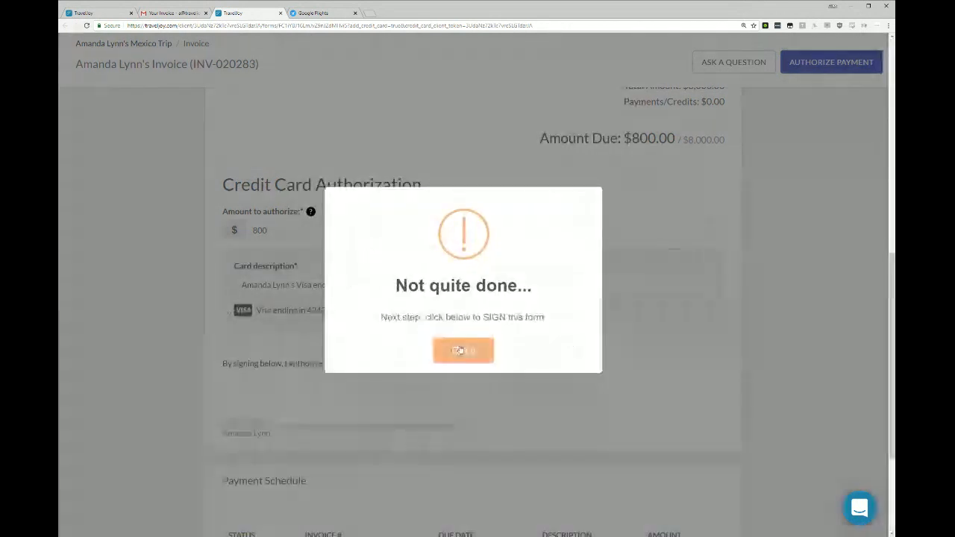
pyautogui.click(459, 348)
# Sign the credit card authorization with a hand-drawn signature and submit the payment authorization.
pyautogui.click(321, 413)
pyautogui.click(383, 75)
pyautogui.moveTo(381, 193)
pyautogui.mouseDown()
pyautogui.moveTo(445, 144)
pyautogui.moveTo(597, 147)
pyautogui.mouseUp()
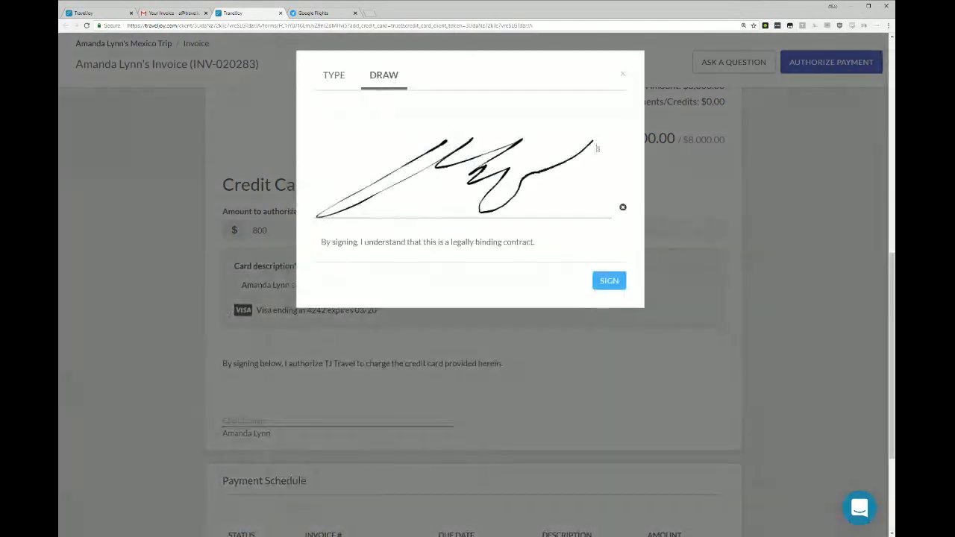
pyautogui.click(611, 285)
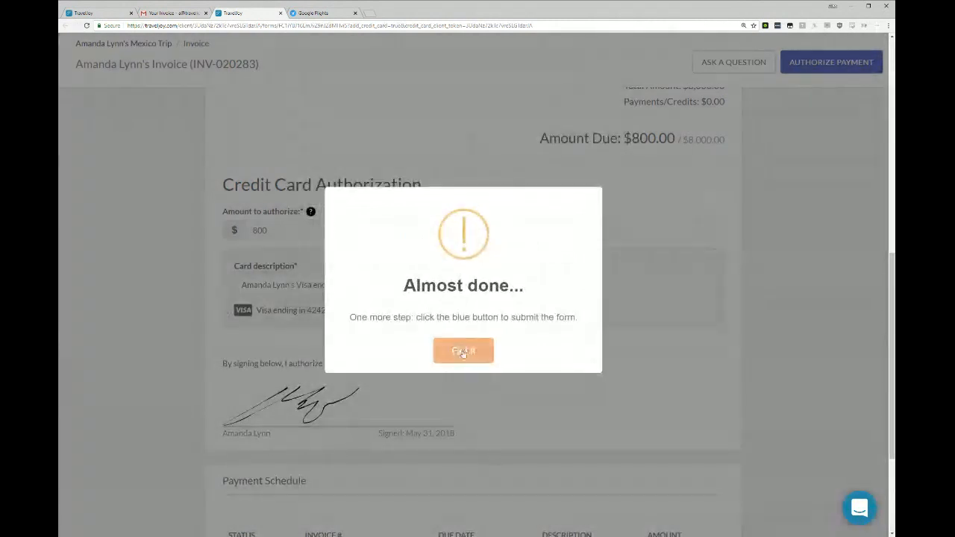
pyautogui.click(464, 347)
pyautogui.click(830, 64)
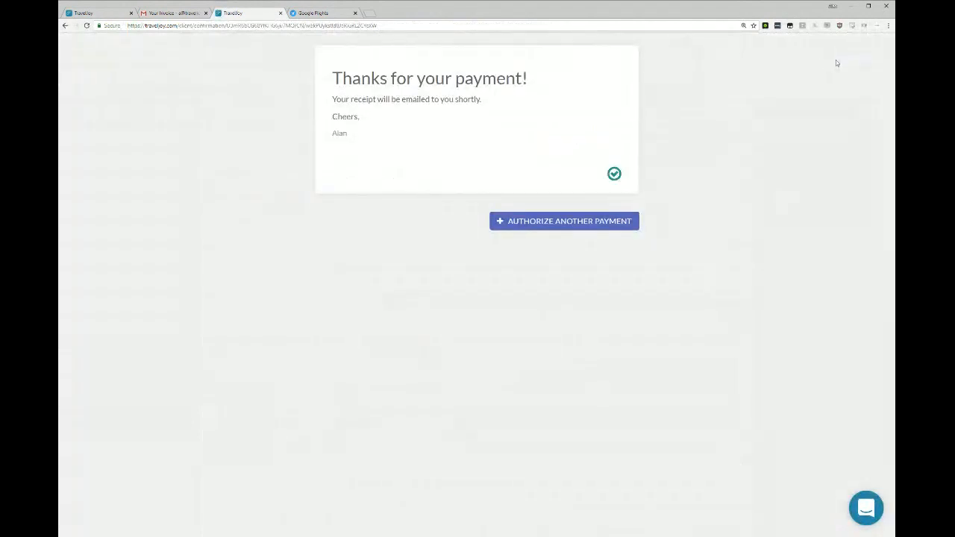
# Close the payment confirmation page and reopen the invoice from the email to review its amount due and payment schedule.
pyautogui.click(280, 13)
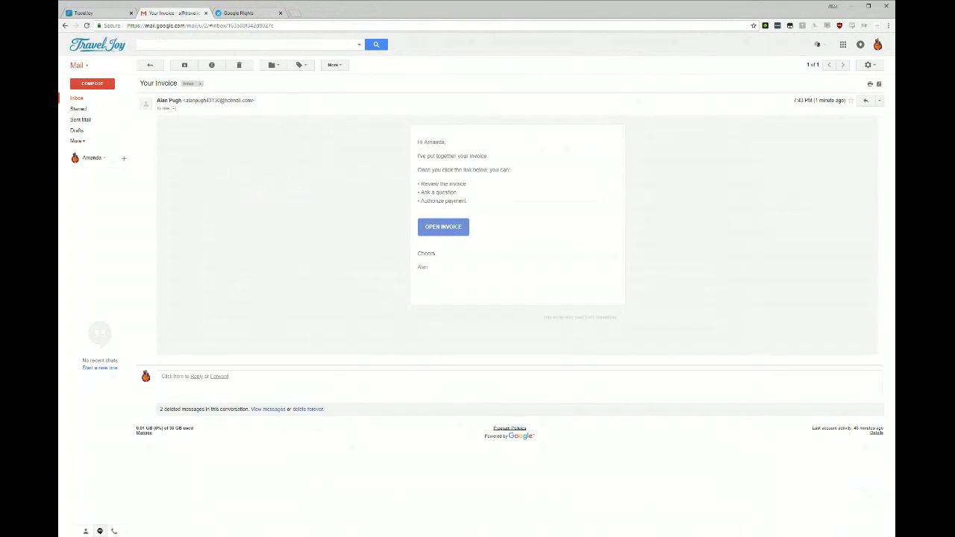
pyautogui.click(455, 227)
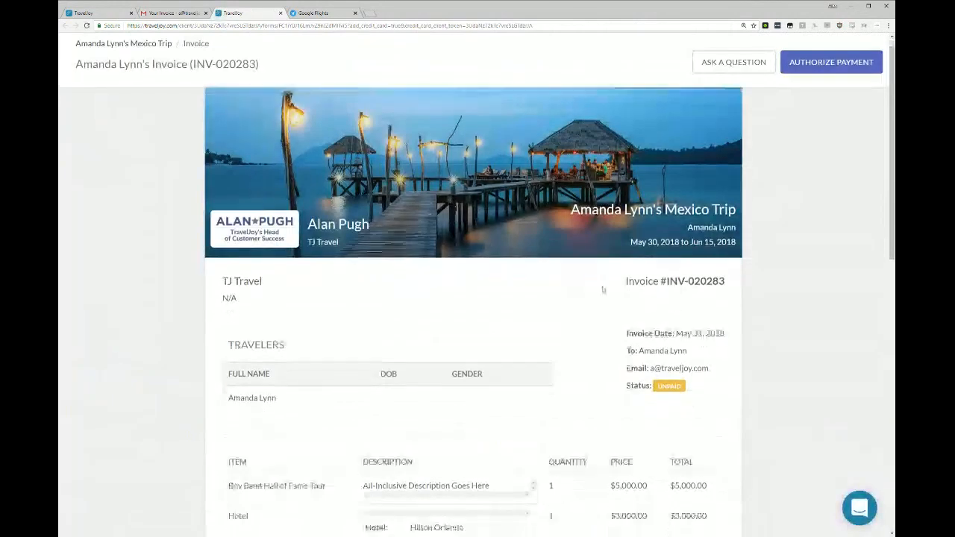
pyautogui.scroll(-4, 603, 289)
pyautogui.moveTo(529, 355); pyautogui.dragTo(681, 355)
pyautogui.click(680, 355)
pyautogui.scroll(-5, 522, 355)
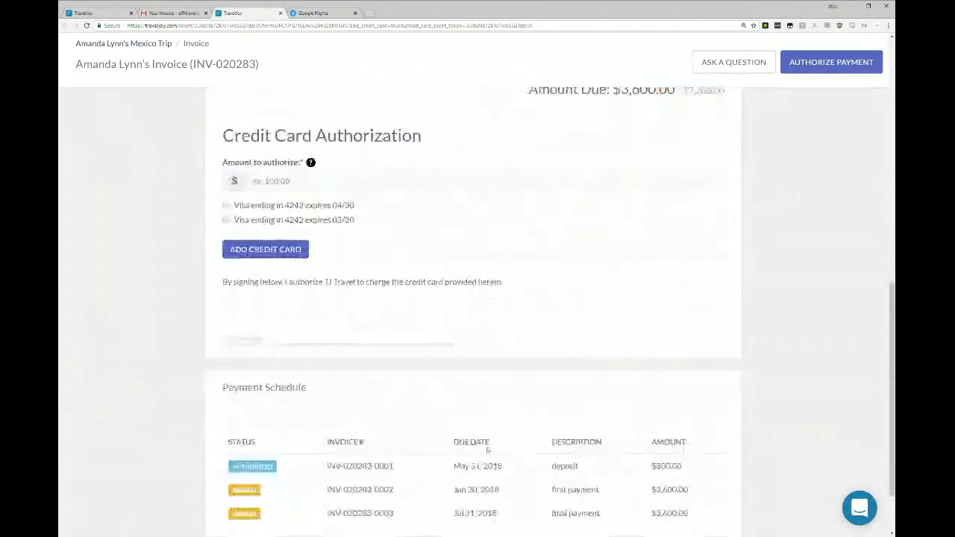
pyautogui.moveTo(327, 408); pyautogui.dragTo(724, 395)
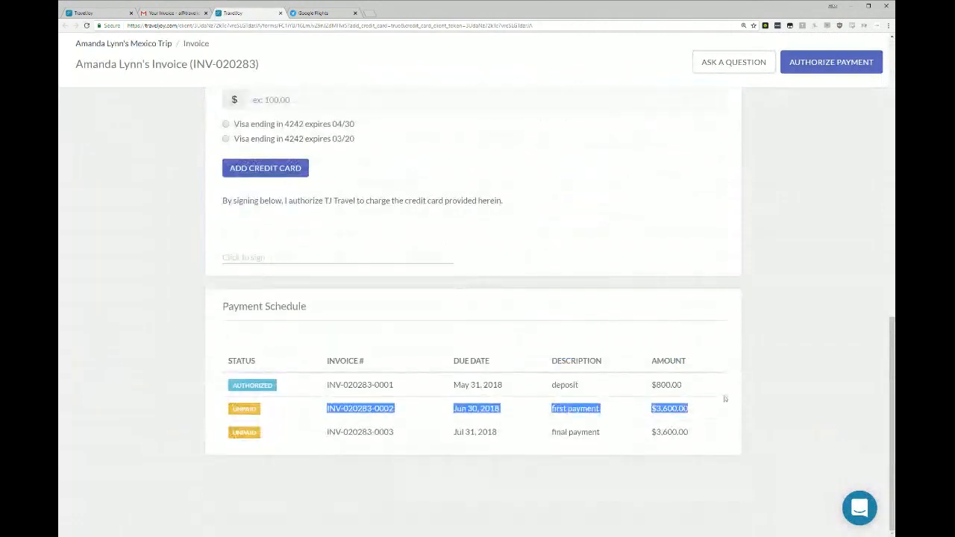
pyautogui.click(724, 396)
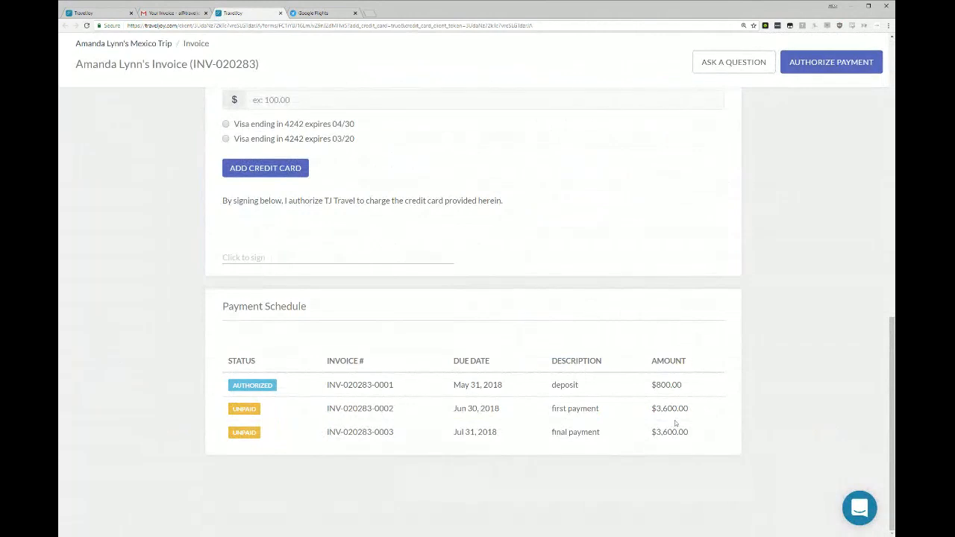
pyautogui.scroll(4, 676, 423)
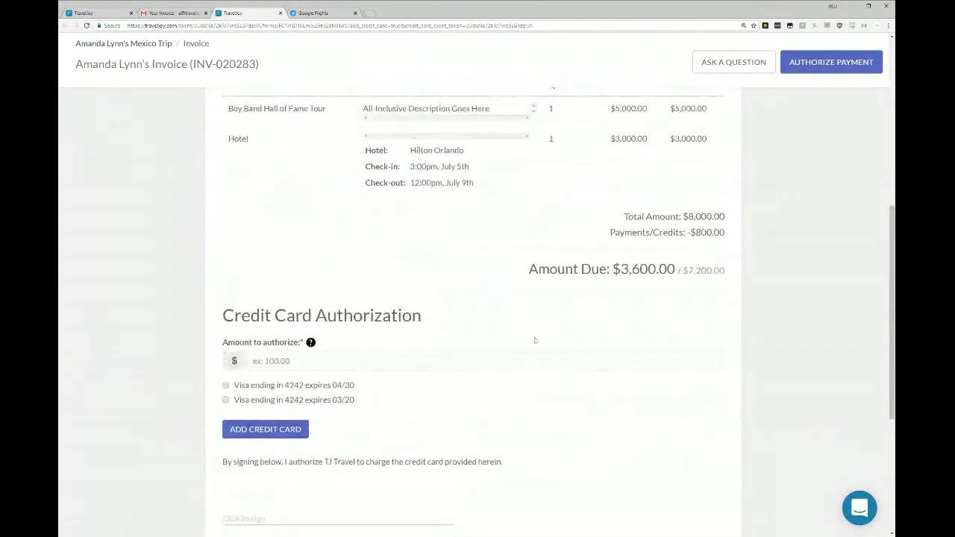
pyautogui.scroll(3, 534, 340)
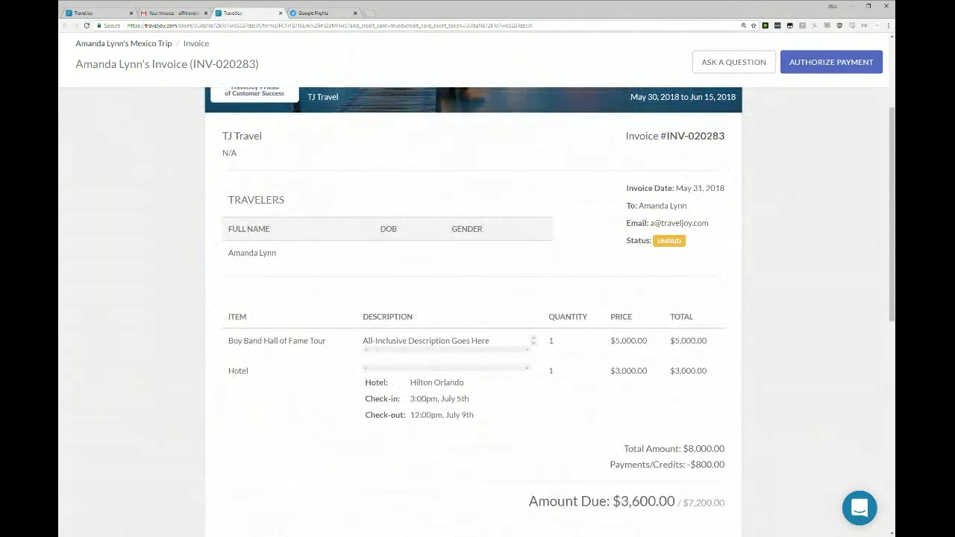
# Close the client's invoice page, delete the invoice email, and return to the Mexico trip in TravelJoy.
pyautogui.click(280, 12)
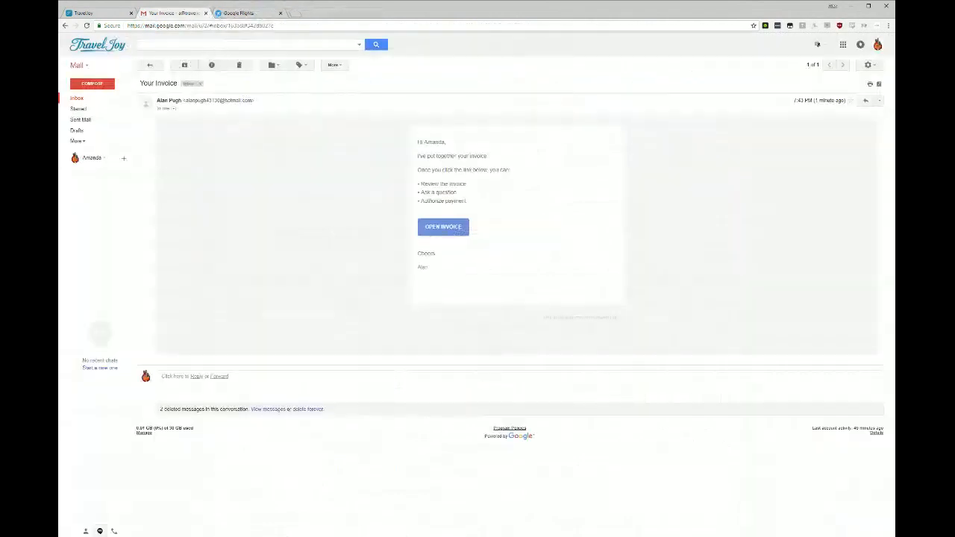
pyautogui.click(238, 65)
pyautogui.click(95, 13)
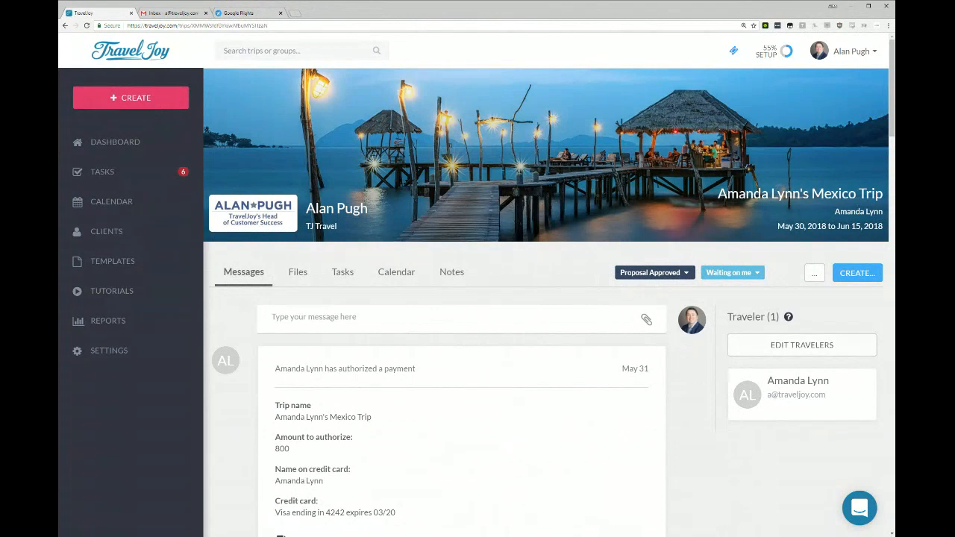
# Open the payment info from the payment authorization message, show and hide both stored credit cards, and dismiss the client record.
pyautogui.scroll(-2, 373, 313)
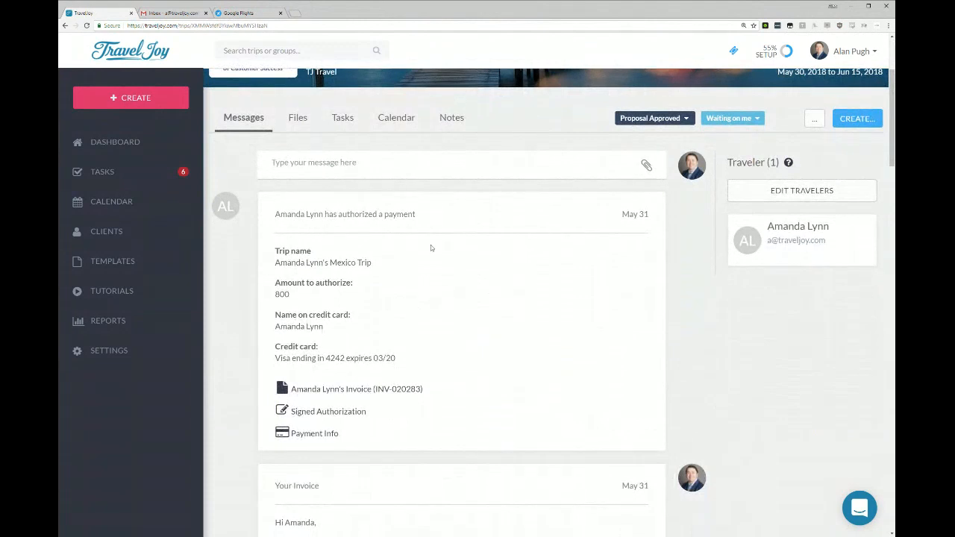
pyautogui.click(327, 437)
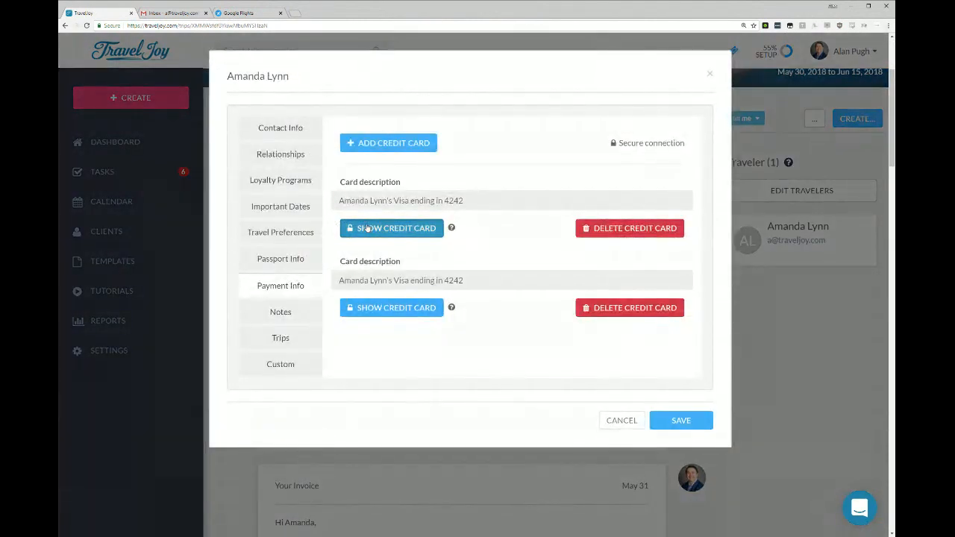
pyautogui.click(368, 229)
pyautogui.click(368, 229)
pyautogui.click(386, 312)
pyautogui.click(386, 313)
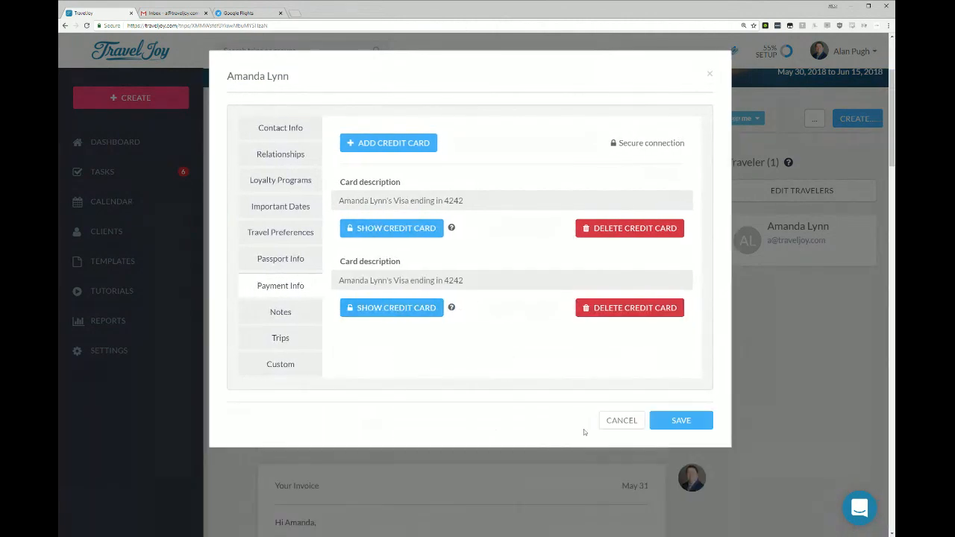
pyautogui.click(622, 420)
# Open the client list in a separate tab, view the trip client's stored payment info from there, and close that tab.
pyautogui.middleClick(126, 233)
pyautogui.click(175, 13)
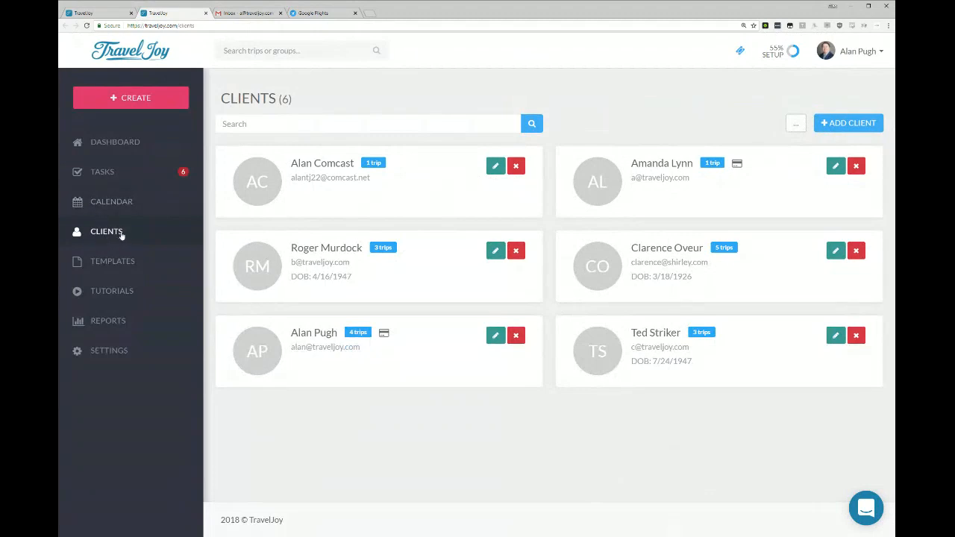
pyautogui.click(737, 164)
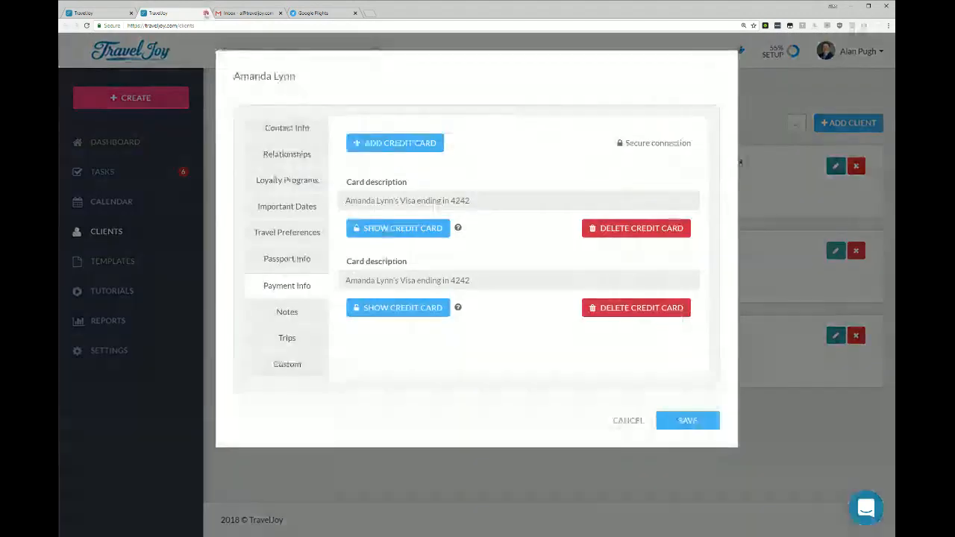
pyautogui.click(205, 12)
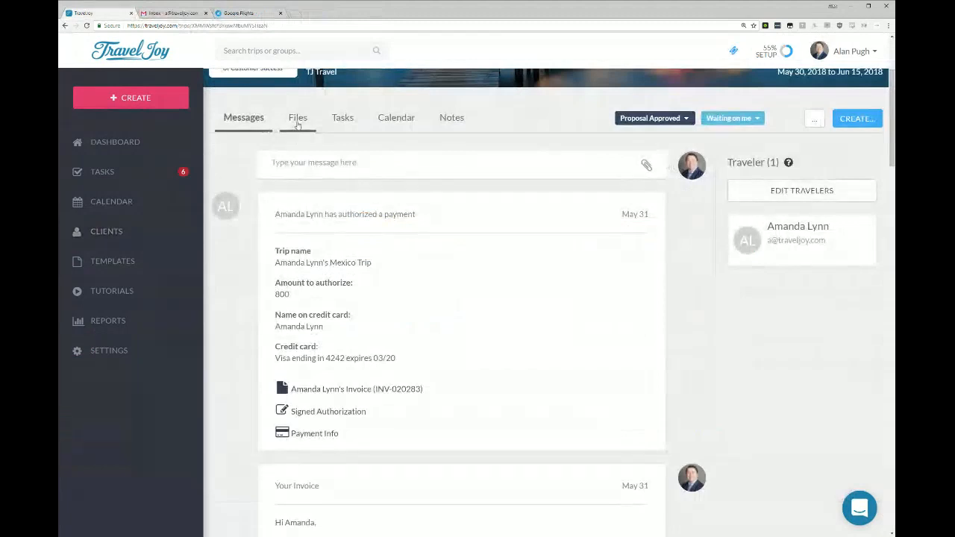
# Open the supplier invoice from the trip's files and inspect the credit card authorization details of its $800 deposit.
pyautogui.click(297, 119)
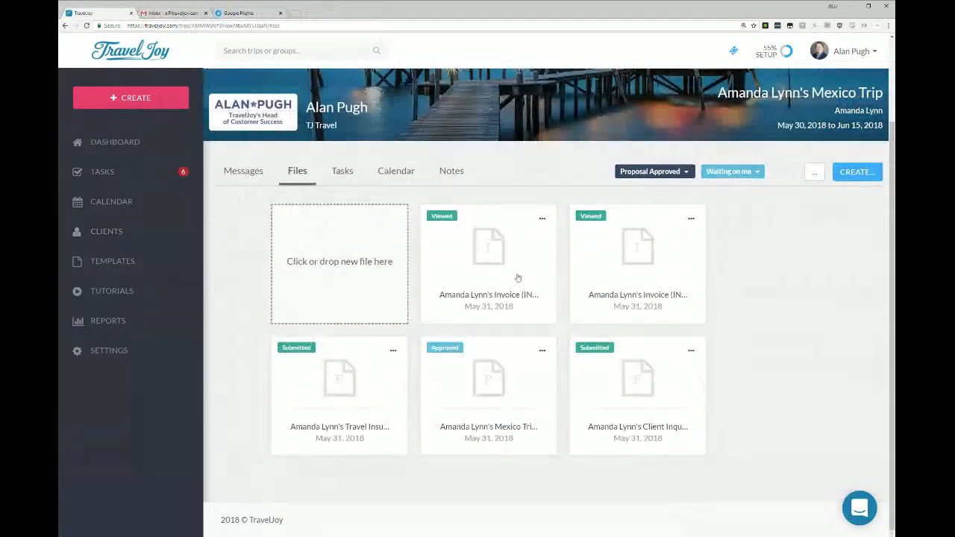
pyautogui.click(485, 255)
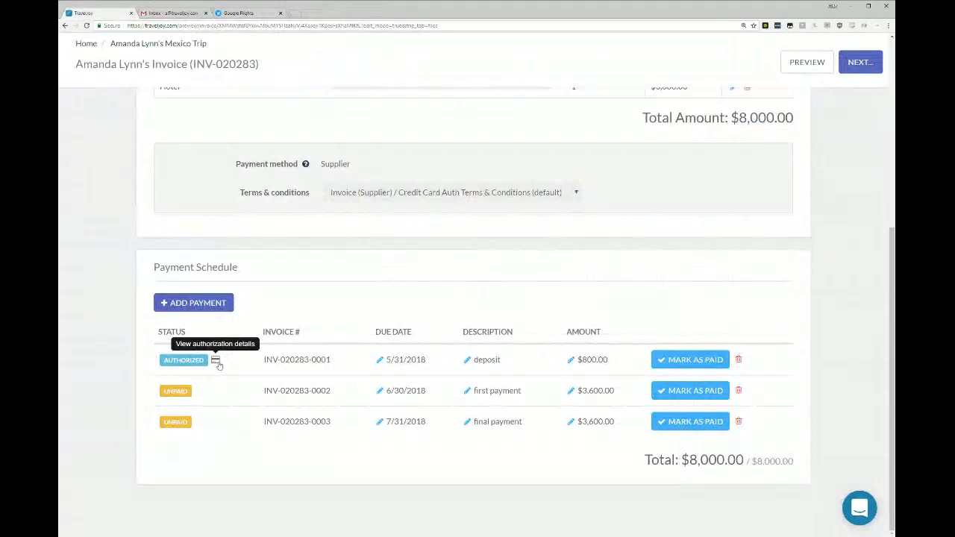
pyautogui.click(216, 362)
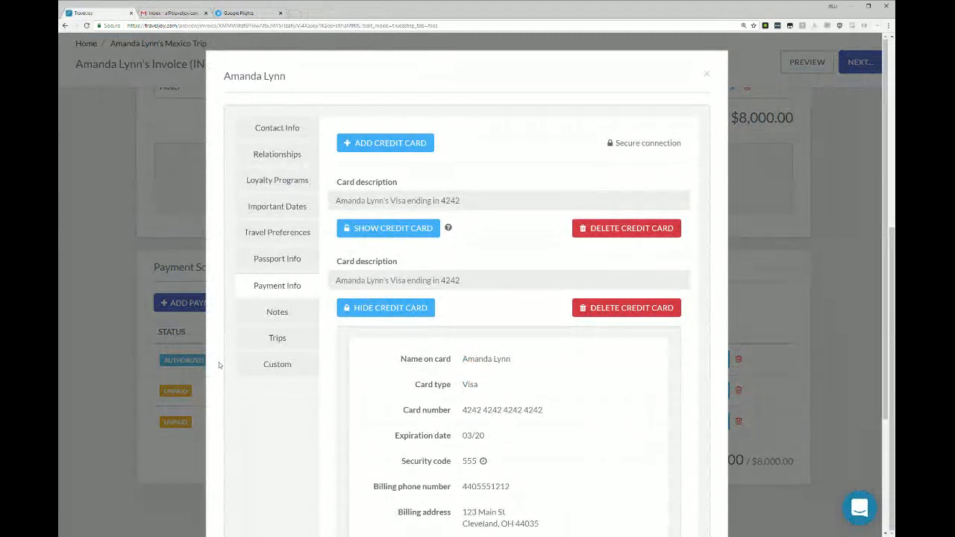
pyautogui.click(125, 280)
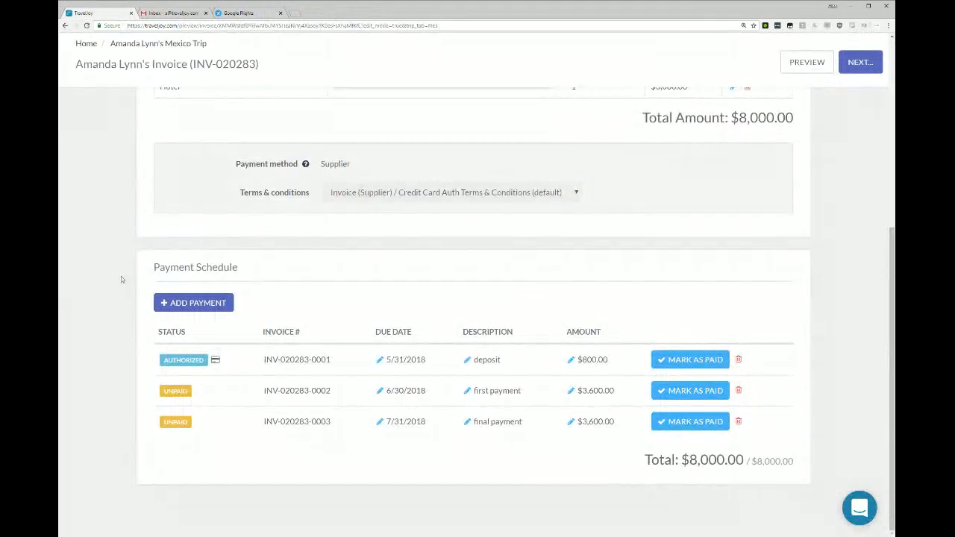
# Add the default 20% Discount item to the invoice with a unit cost of -1600 and save it.
pyautogui.scroll(4, 122, 279)
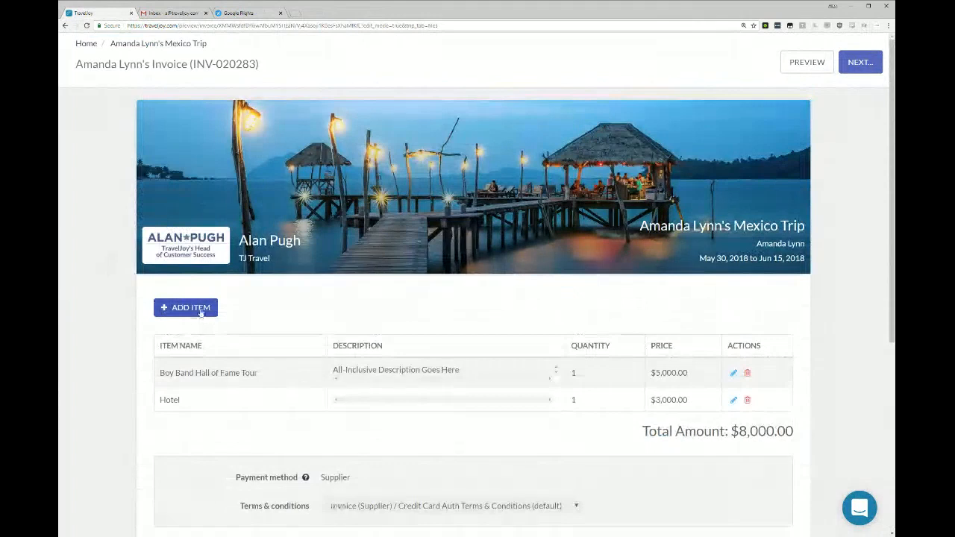
pyautogui.click(200, 313)
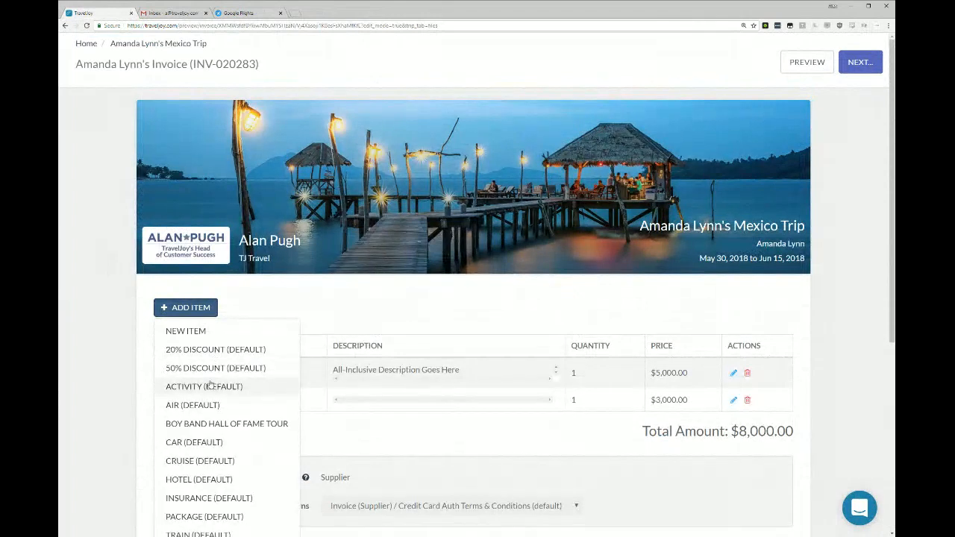
pyautogui.click(259, 351)
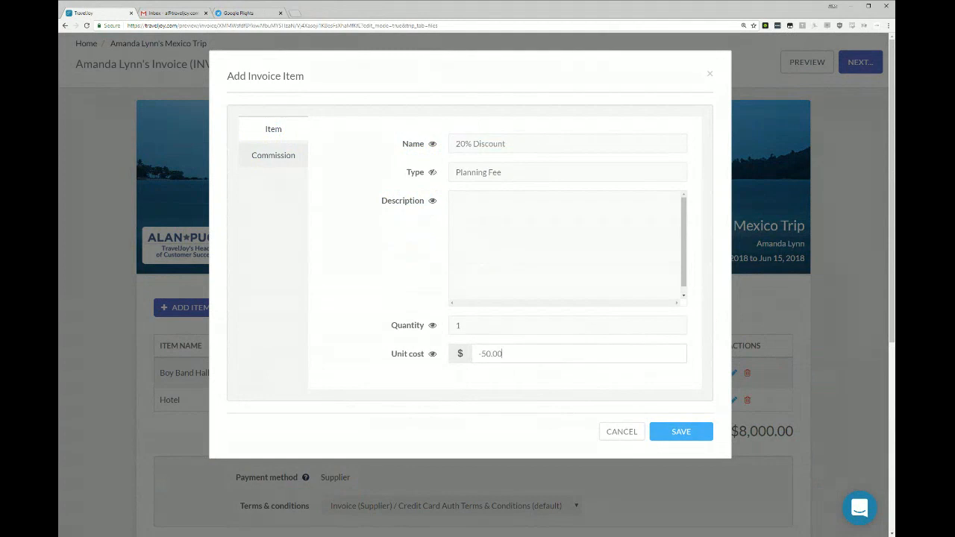
pyautogui.write('16')
pyautogui.press('BackSpace')
pyautogui.press('BackSpace')
pyautogui.write('-1600')
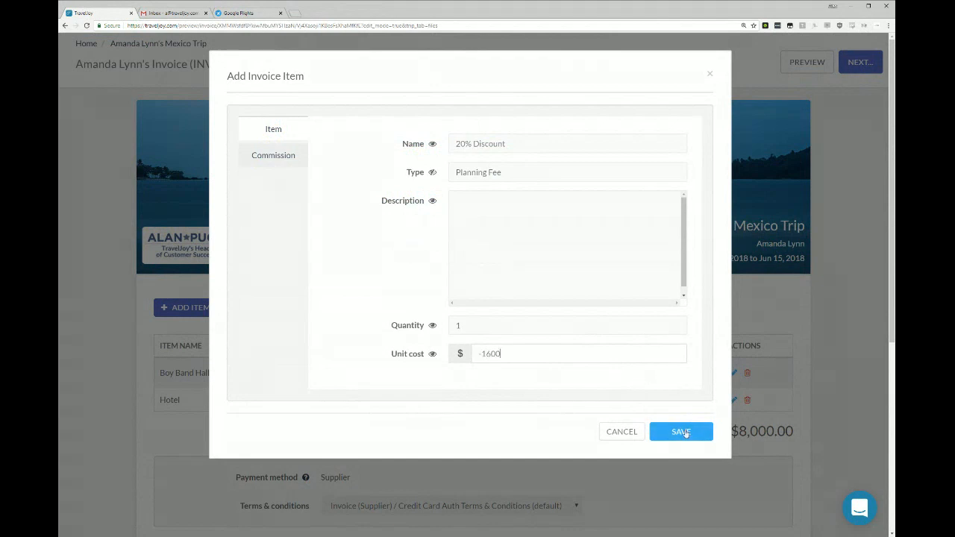
pyautogui.click(685, 432)
pyautogui.scroll(-2, 619, 296)
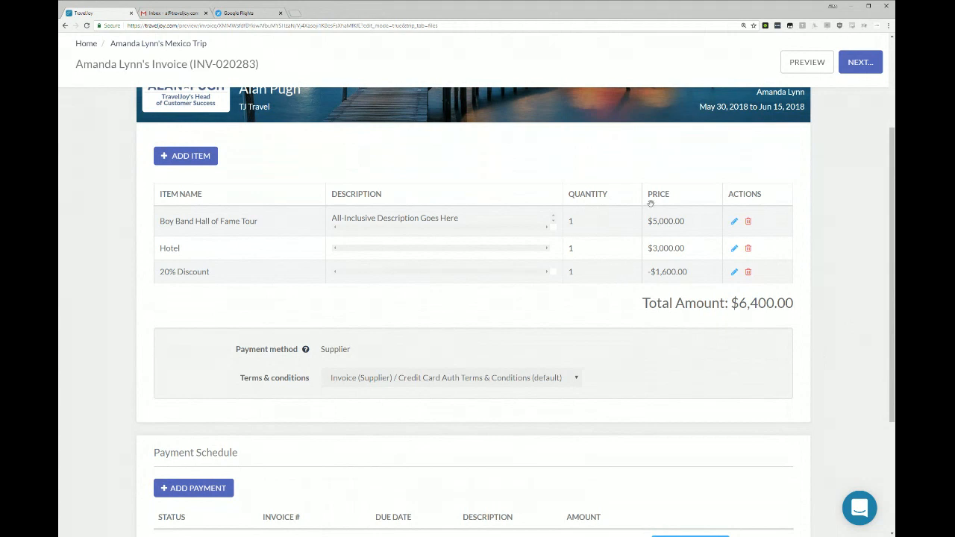
# Rename the invoice's discount item to 10% Discount, set its unit cost to -800, and save it.
pyautogui.click(734, 273)
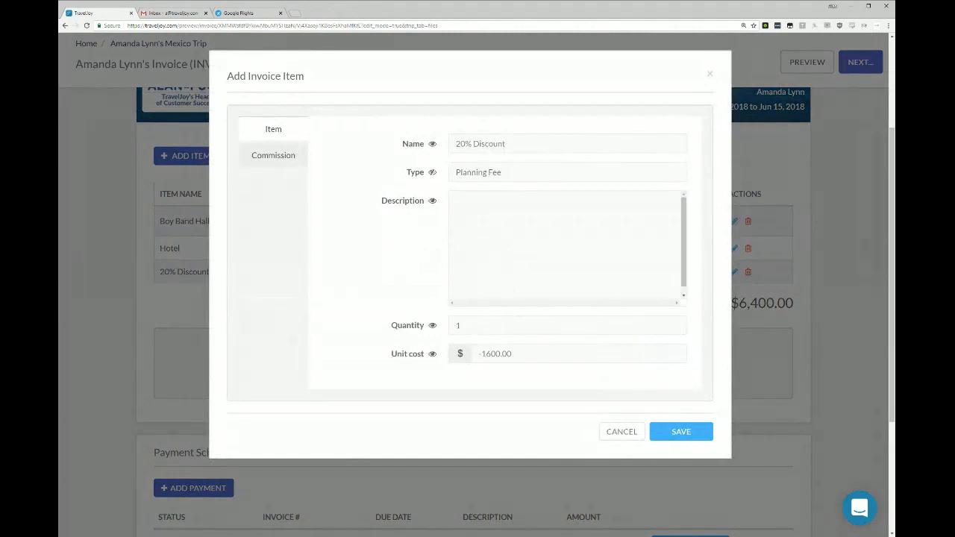
pyautogui.press('BackSpace')
pyautogui.write('1')
pyautogui.press('Tab')
pyautogui.press('Tab')
pyautogui.press('Tab')
pyautogui.press('Tab')
pyautogui.write('-800')
pyautogui.click(680, 431)
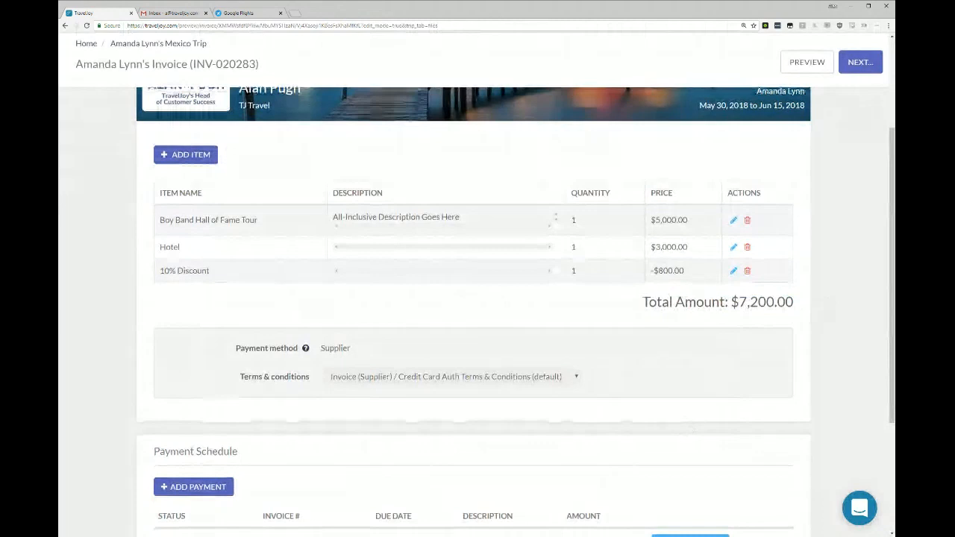
# Delete the final payment from the payment schedule and add a new payment in its place.
pyautogui.scroll(-3, 472, 422)
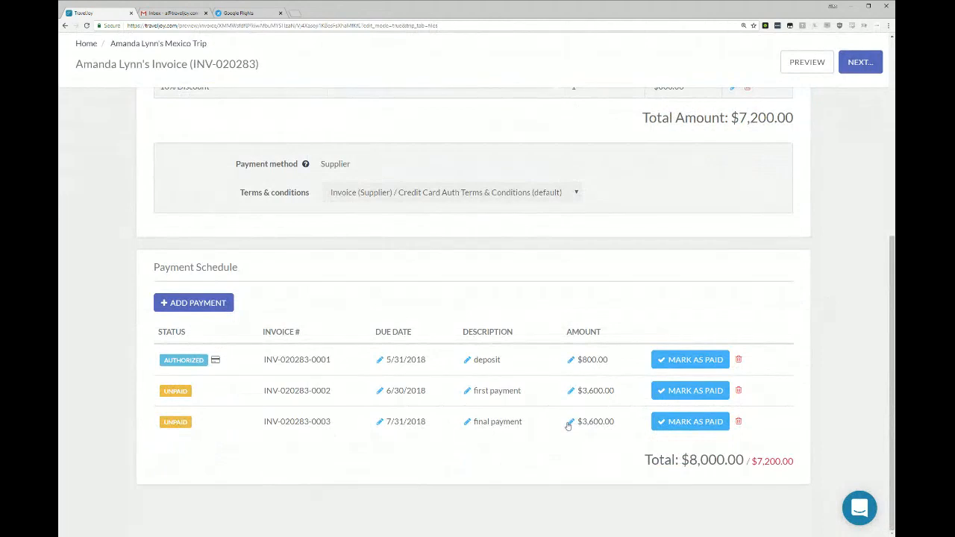
pyautogui.click(738, 422)
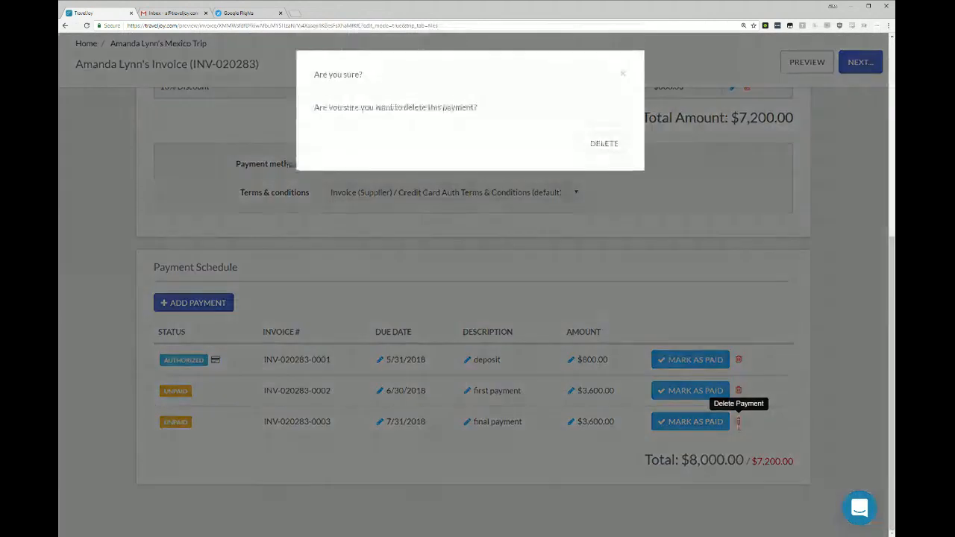
pyautogui.click(612, 149)
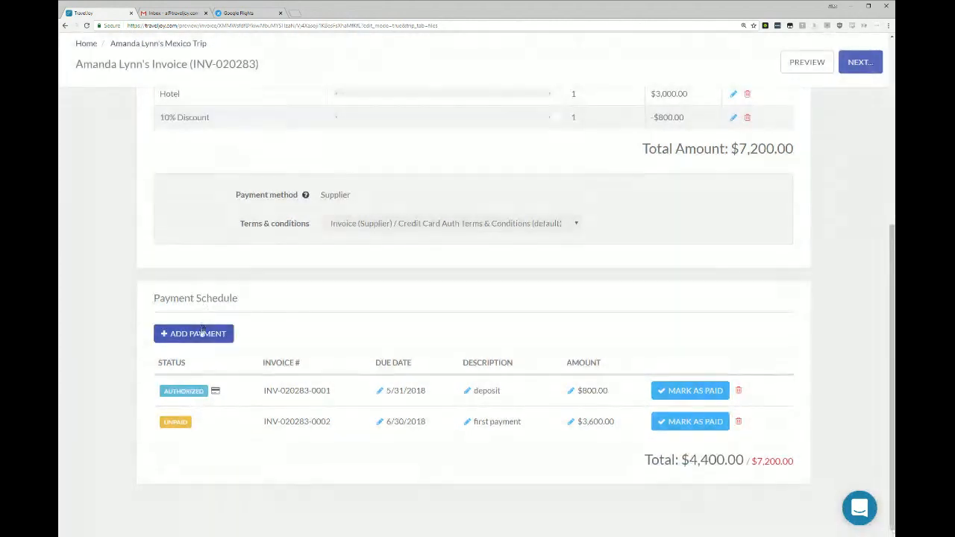
pyautogui.click(200, 332)
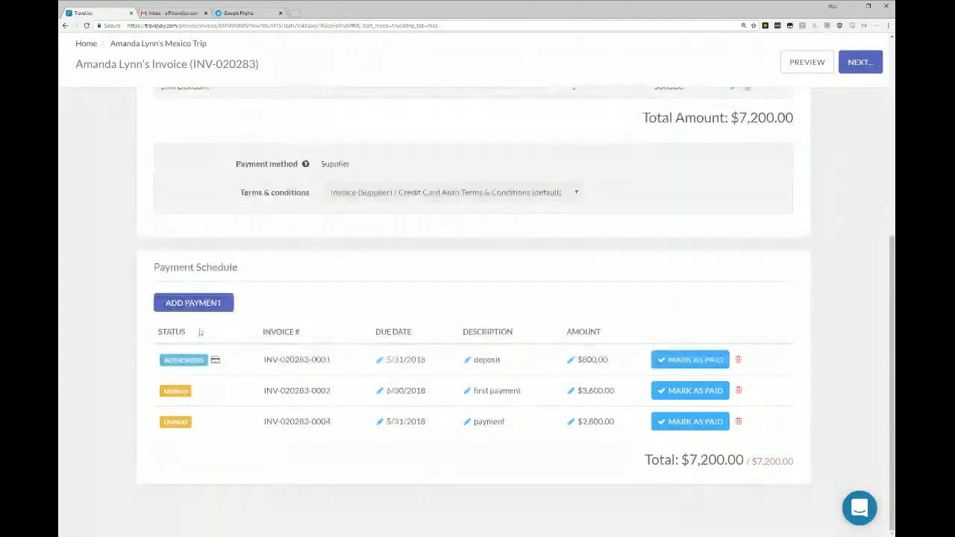
# Set the new payment's due date to 7/31/2018.
pyautogui.click(400, 424)
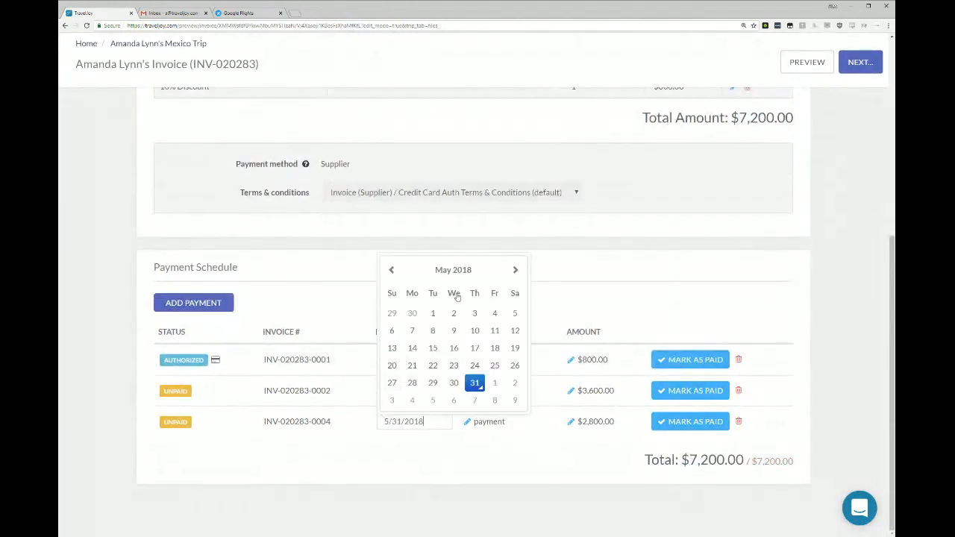
pyautogui.doubleClick(515, 269)
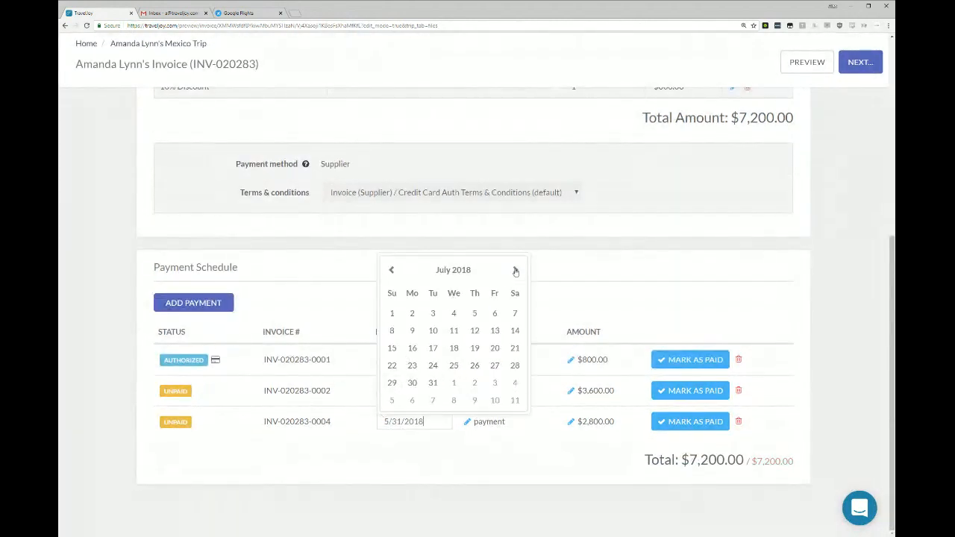
pyautogui.click(432, 383)
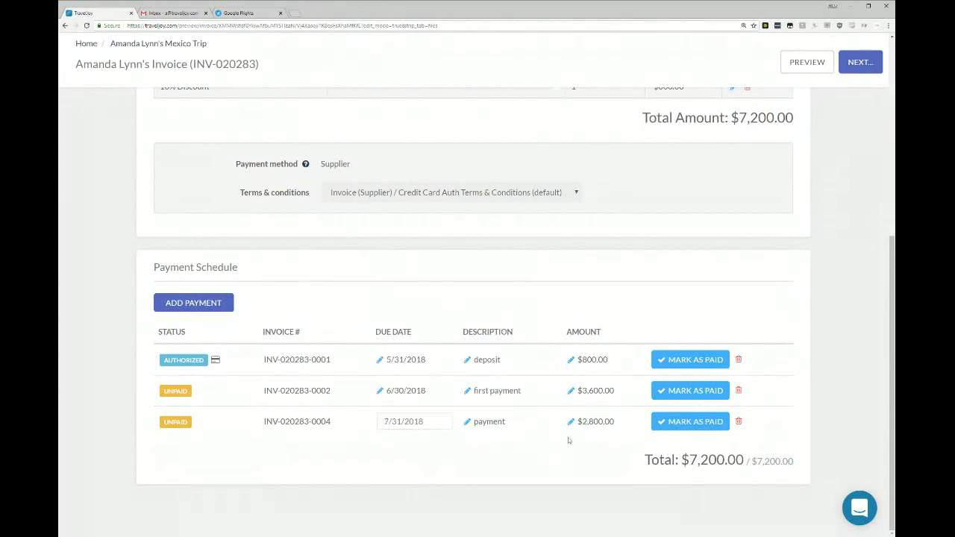
# Commit the payment row being edited and save the revised invoice without reviewing an email.
pyautogui.scroll(5, 739, 358)
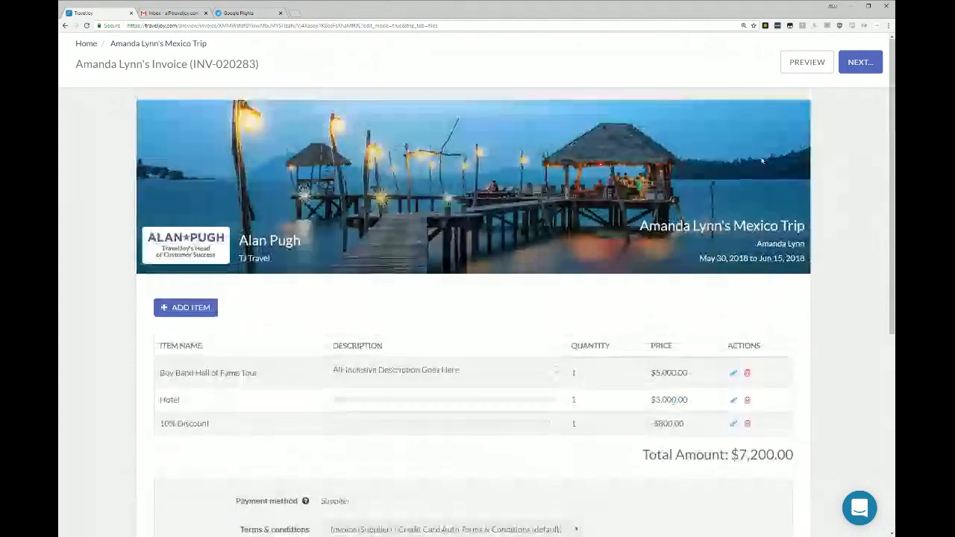
pyautogui.click(860, 62)
pyautogui.click(800, 106)
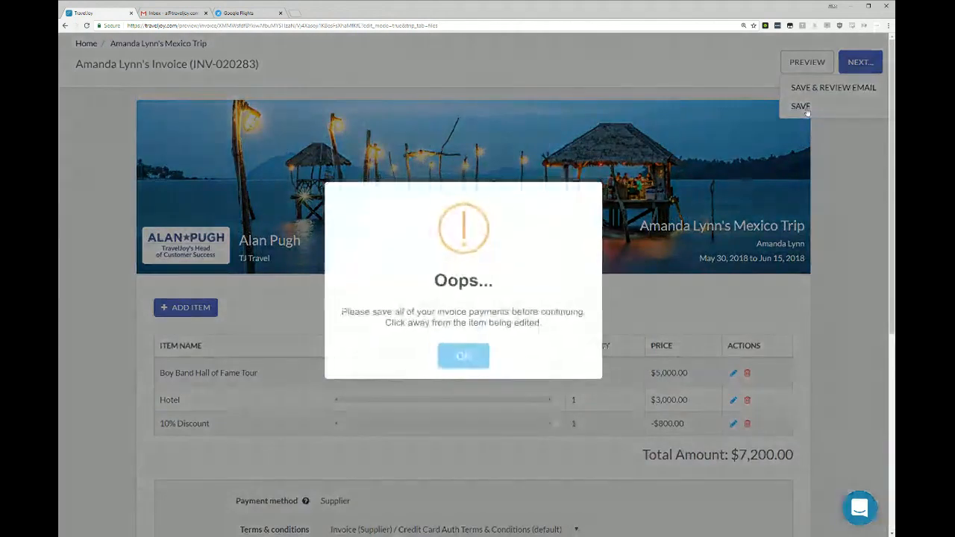
pyautogui.click(464, 356)
pyautogui.scroll(-4, 596, 360)
pyautogui.scroll(-1, 596, 360)
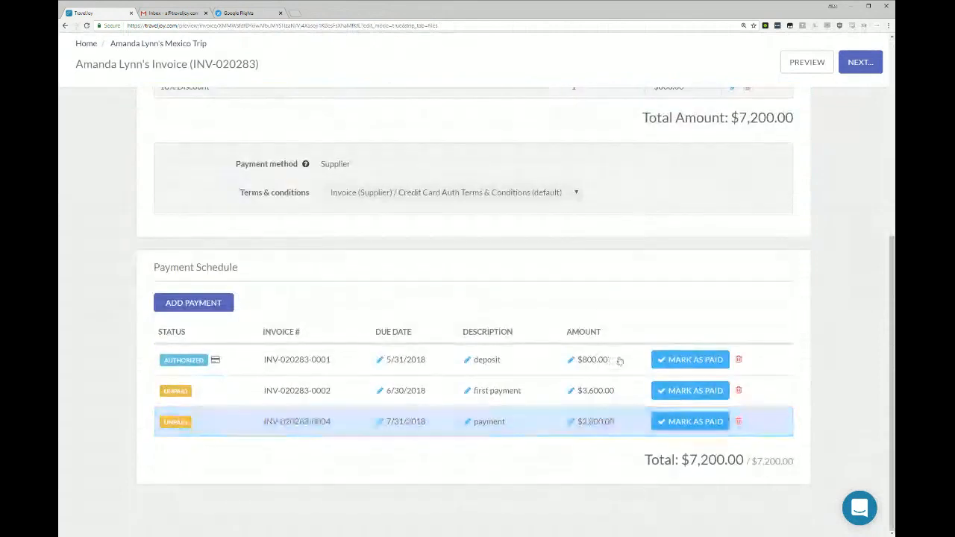
pyautogui.scroll(4, 801, 284)
pyautogui.click(858, 64)
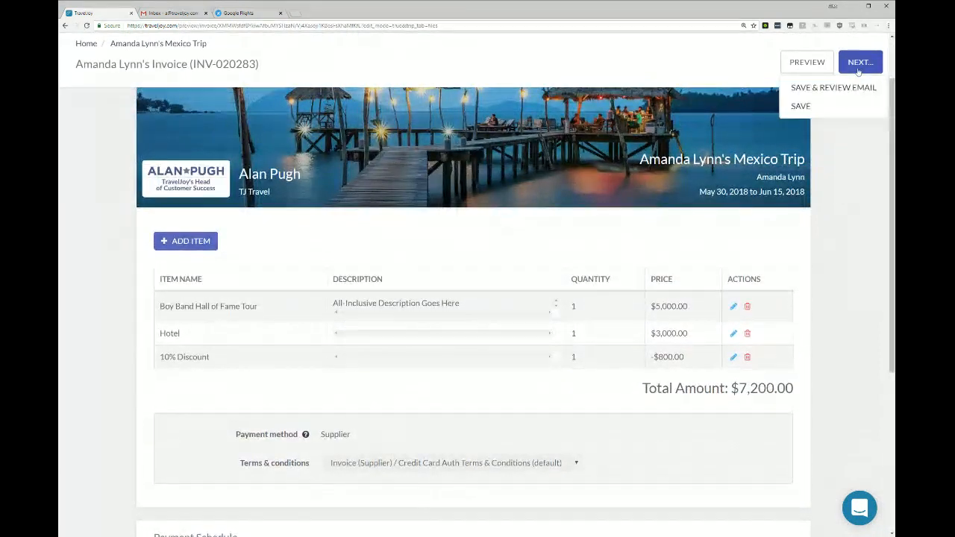
pyautogui.click(833, 109)
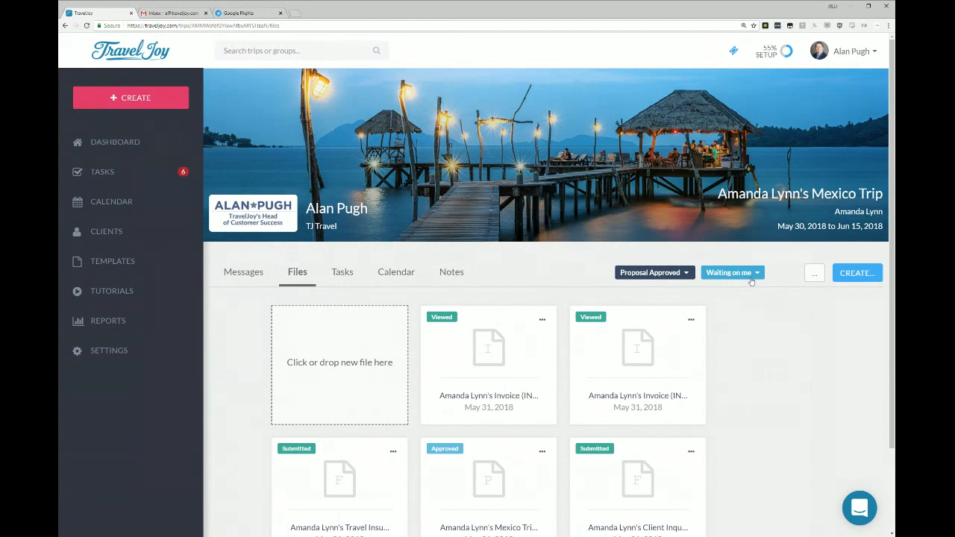
# Start a new form for the trip with the Passport Info & Pre-departure (default) template, and return to the trip without sending it.
pyautogui.click(870, 274)
pyautogui.click(820, 296)
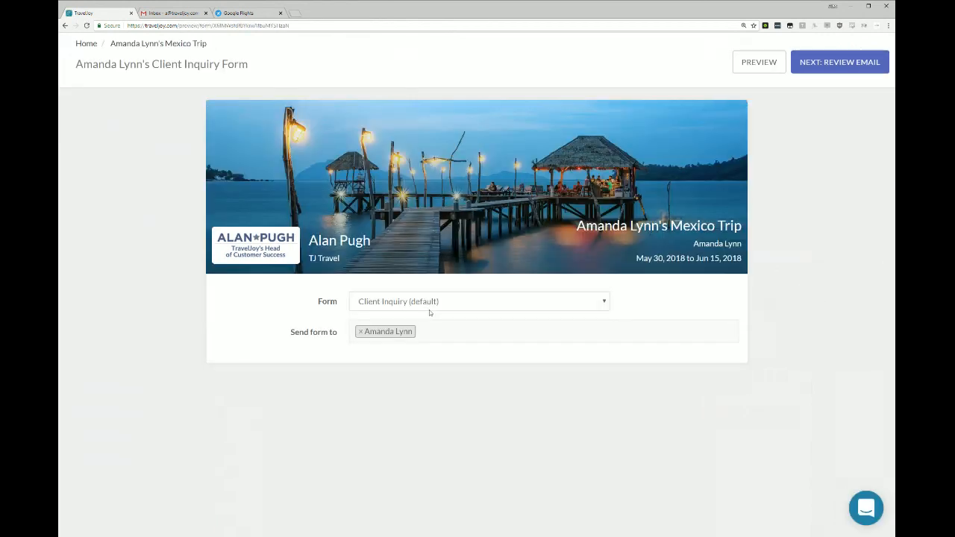
pyautogui.click(429, 307)
pyautogui.click(447, 428)
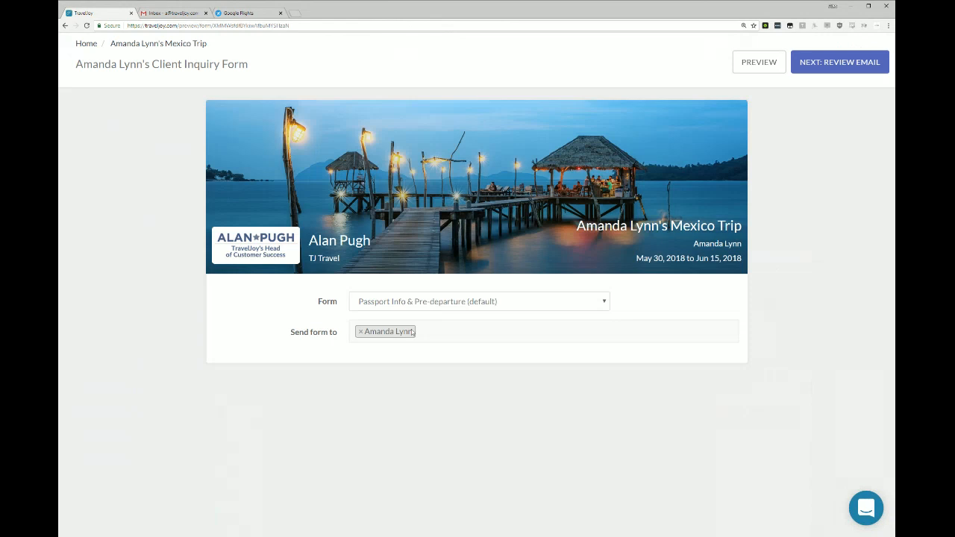
pyautogui.click(176, 43)
pyautogui.click(514, 76)
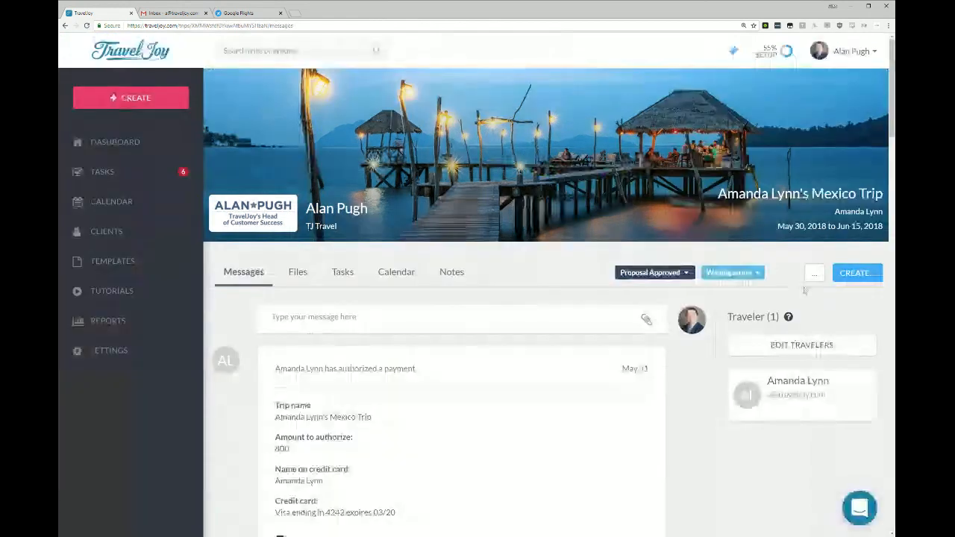
# View the archive reasons available for the Mexico trip without archiving it.
pyautogui.click(815, 273)
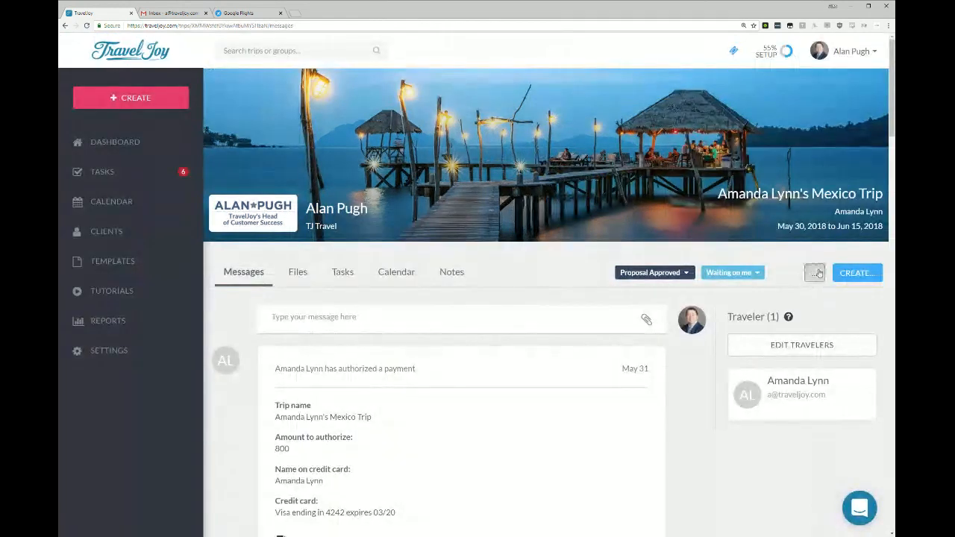
pyautogui.moveTo(753, 315)
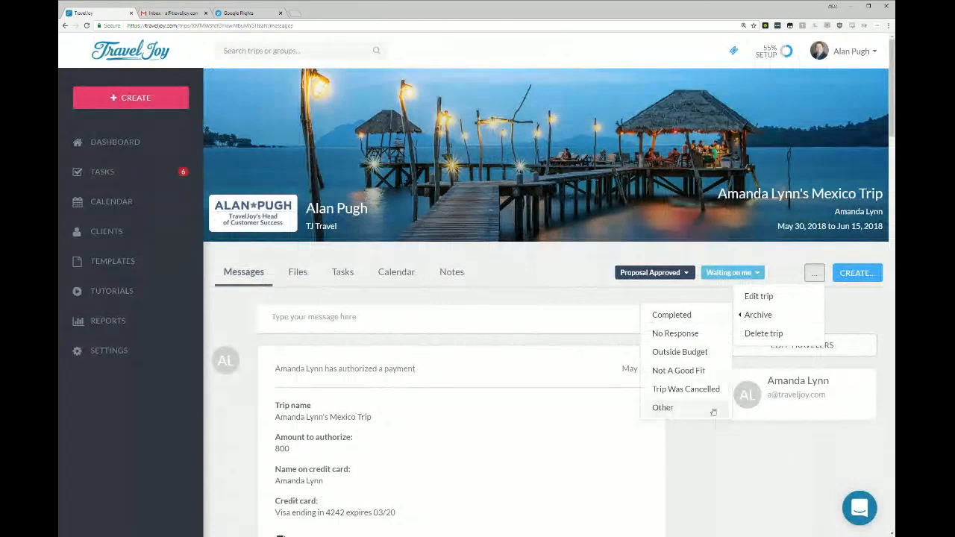
pyautogui.click(752, 459)
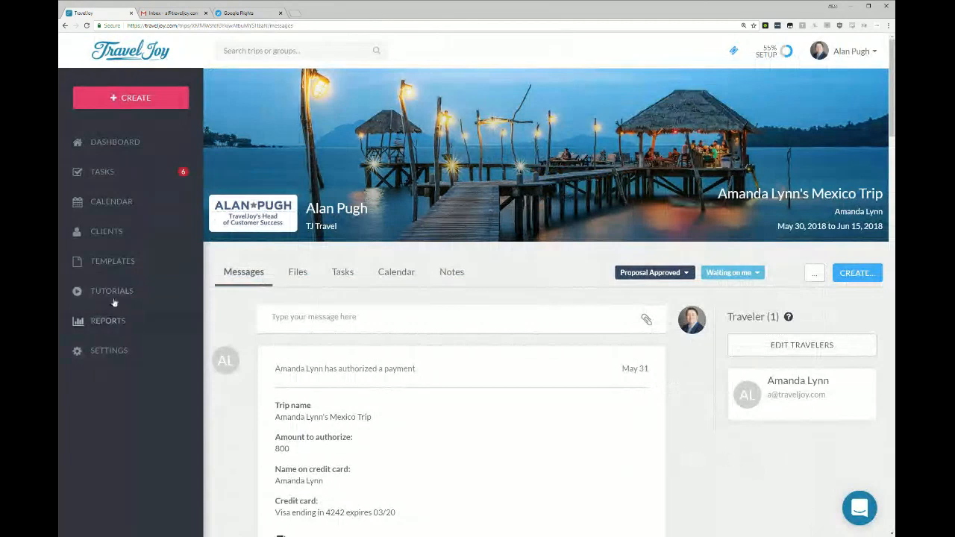
# Open the second-listed client's profile from the client list and review its travel preferences, passport info and contact info.
pyautogui.click(124, 232)
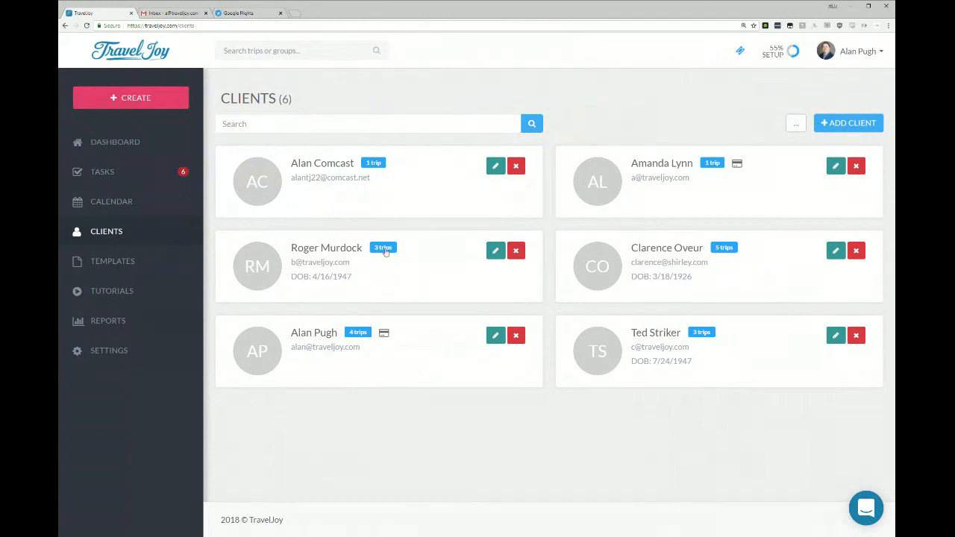
pyautogui.click(495, 251)
pyautogui.click(289, 233)
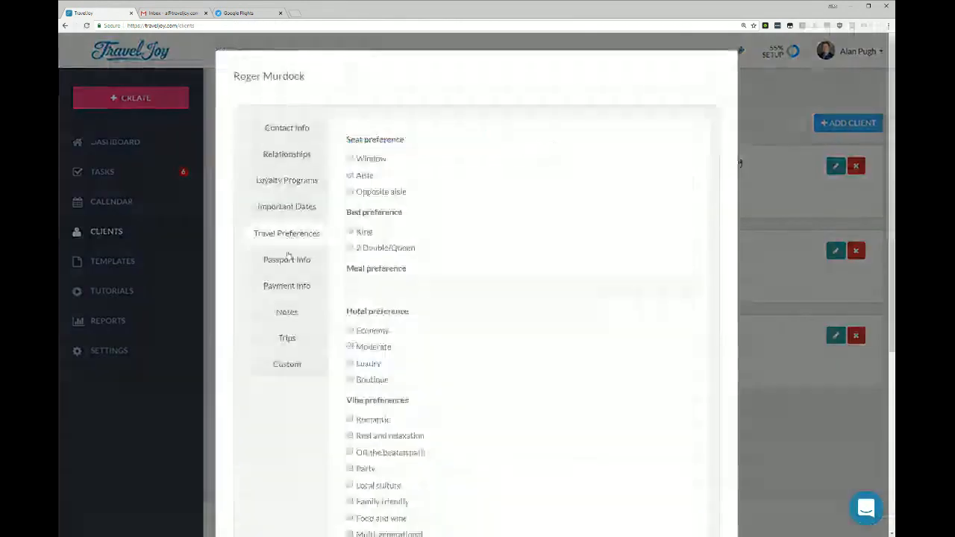
pyautogui.click(290, 261)
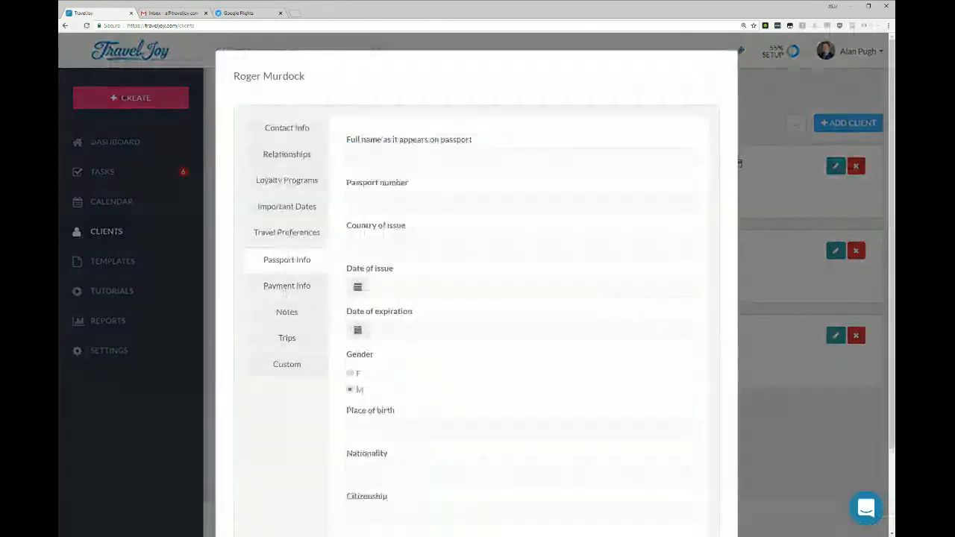
pyautogui.click(283, 132)
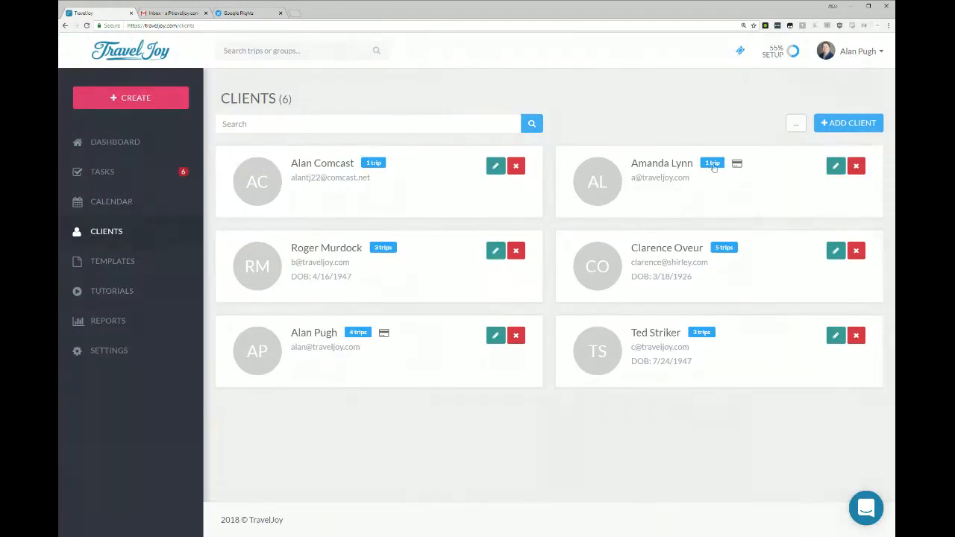
# Preview the profile update form for the Mexico trip's client from start to end, and return to the client list without sending it.
pyautogui.click(836, 167)
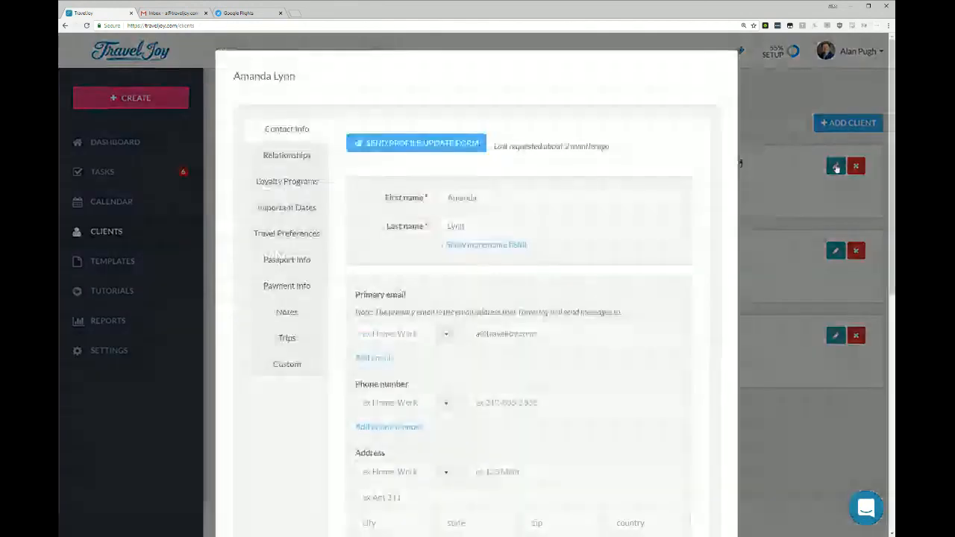
pyautogui.click(391, 143)
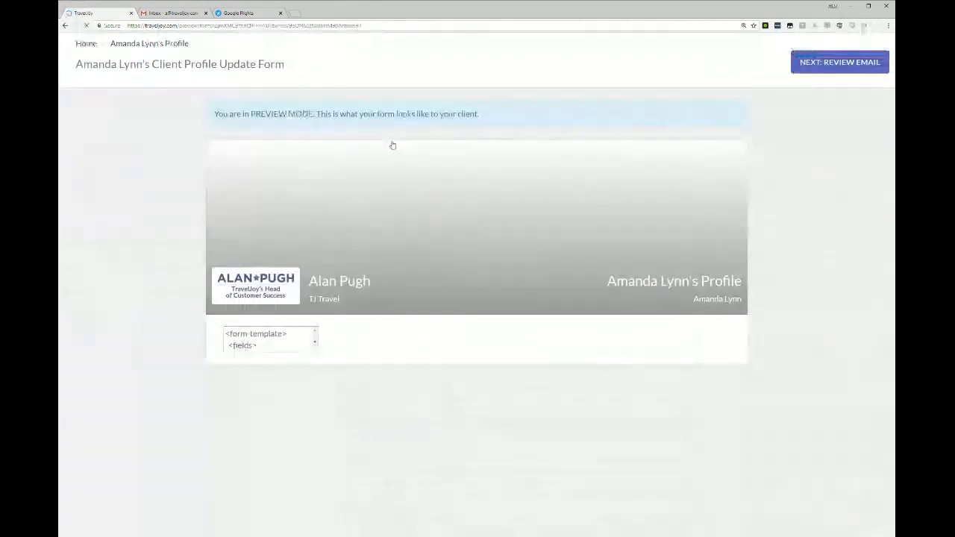
pyautogui.scroll(-10, 425, 211)
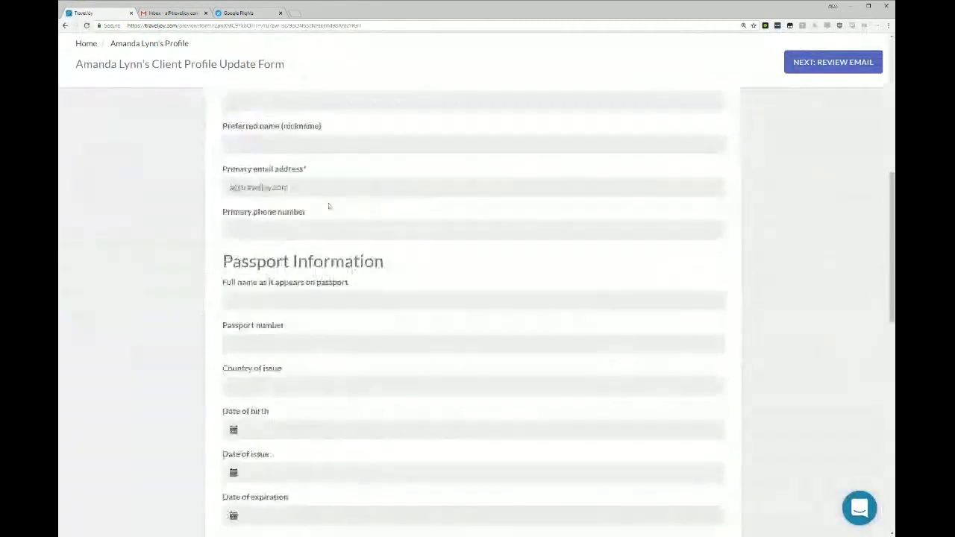
pyautogui.scroll(-4, 326, 202)
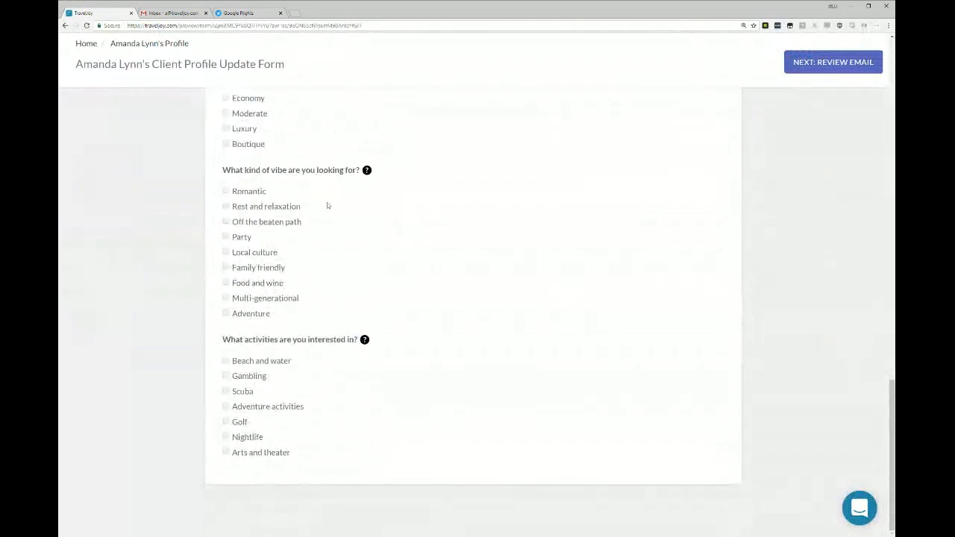
pyautogui.scroll(15, 328, 205)
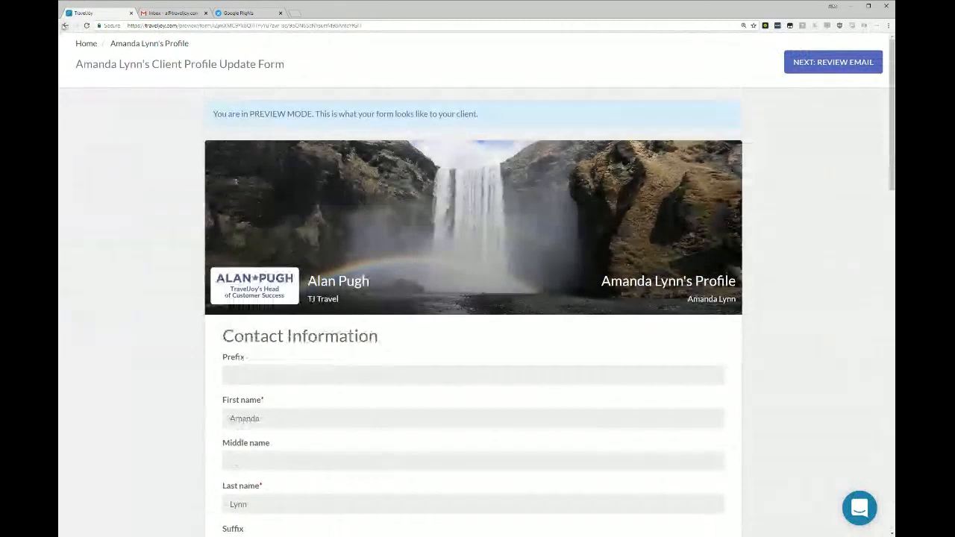
pyautogui.click(65, 25)
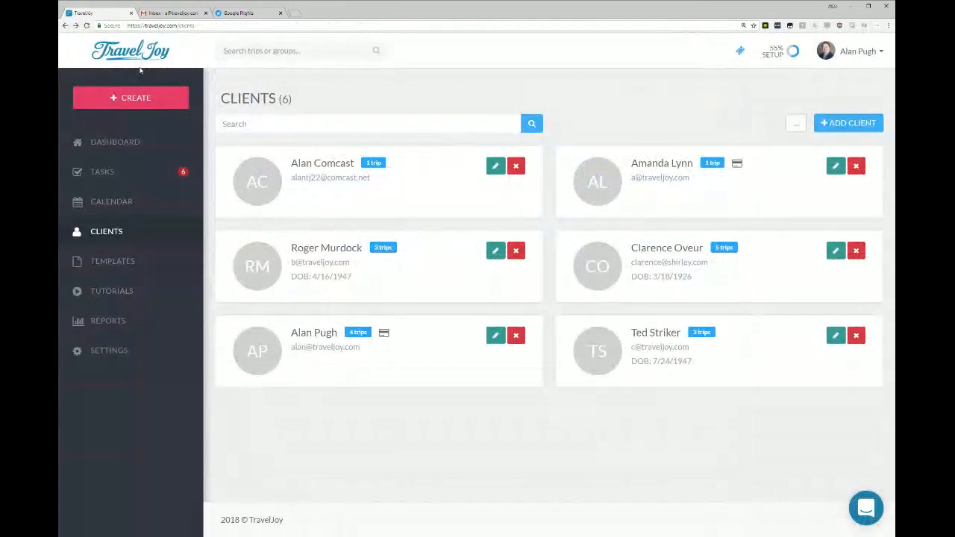
# Review the custom client import option, cancel it, and show the additional client-list actions for editing profile fields, exporting and merging.
pyautogui.click(842, 129)
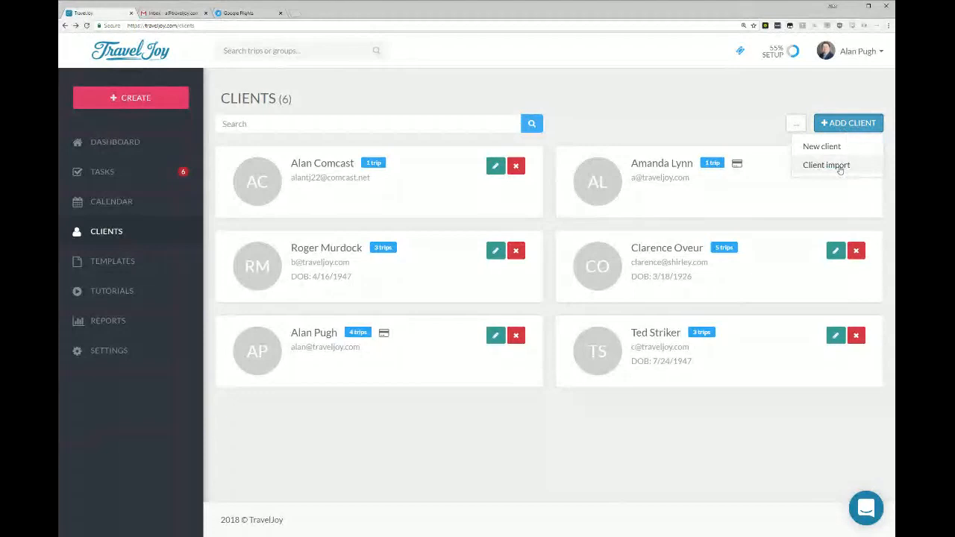
pyautogui.click(841, 168)
pyautogui.click(402, 108)
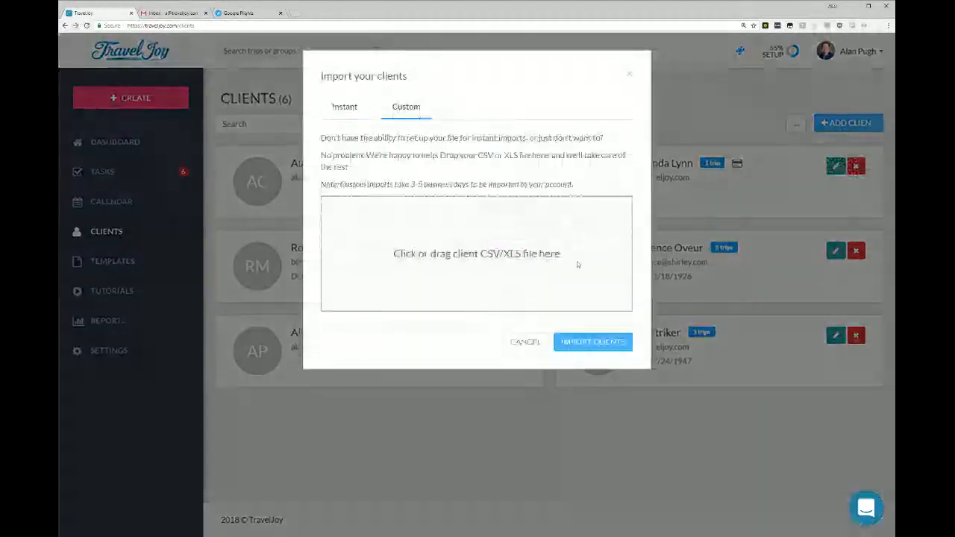
pyautogui.click(529, 344)
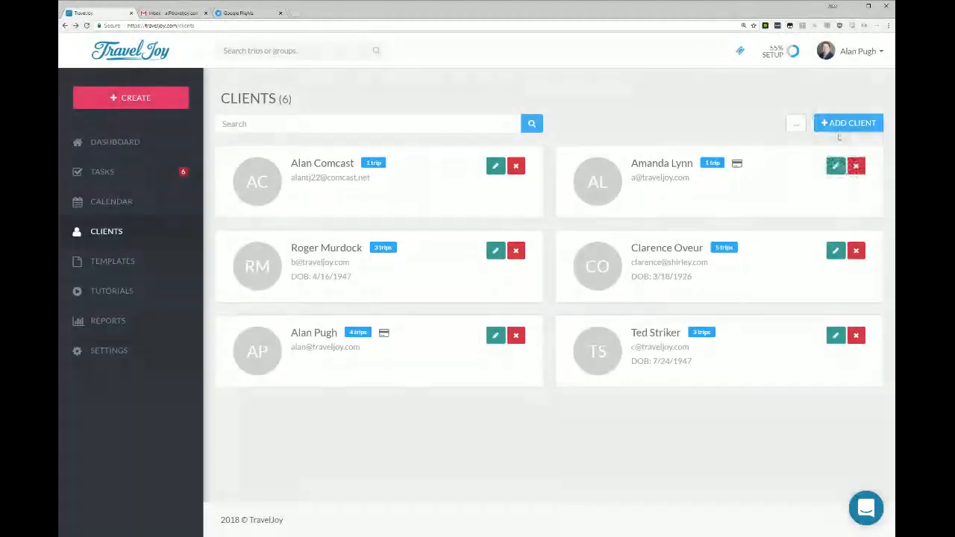
pyautogui.click(796, 127)
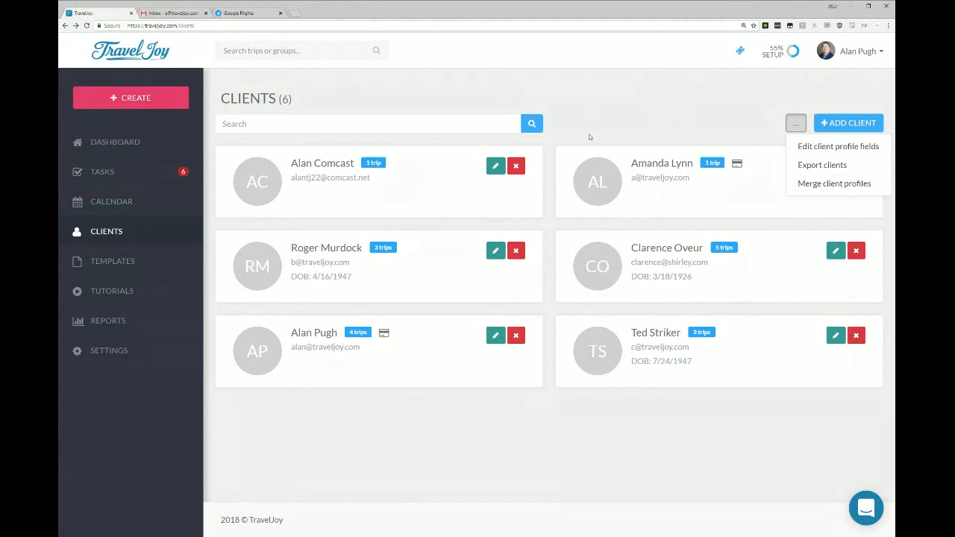
# Create a group named Ohio Trip with starting date 6/4/2018 and ending date 6/9/2018.
pyautogui.click(126, 103)
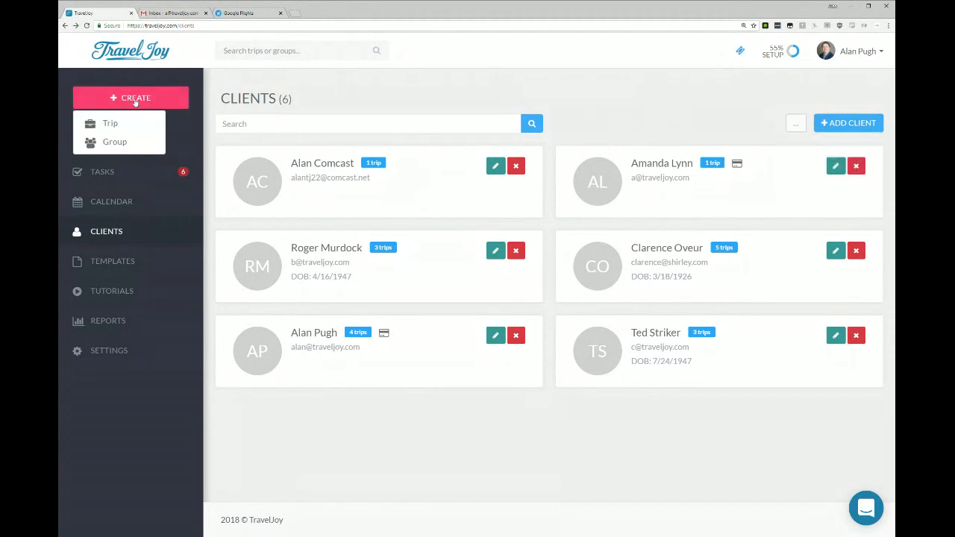
pyautogui.click(119, 144)
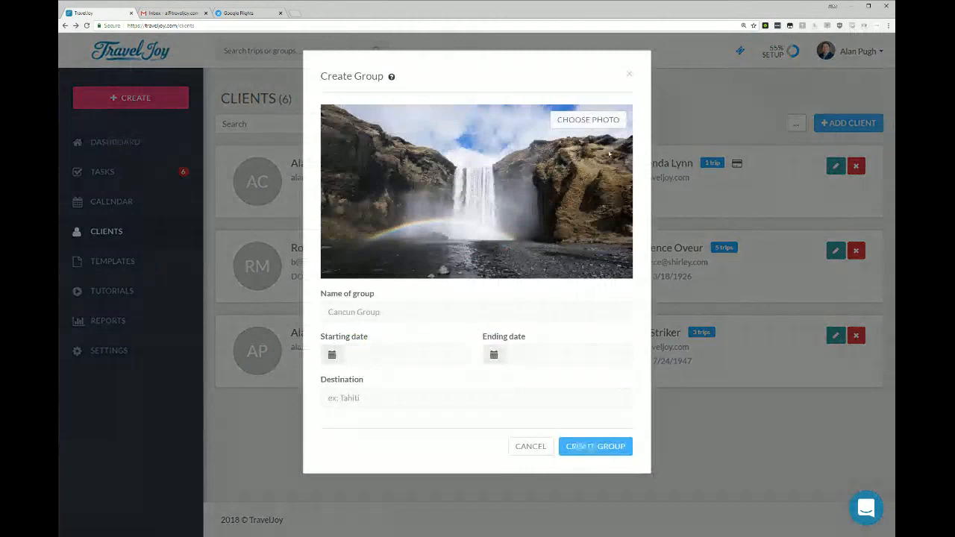
pyautogui.click(456, 313)
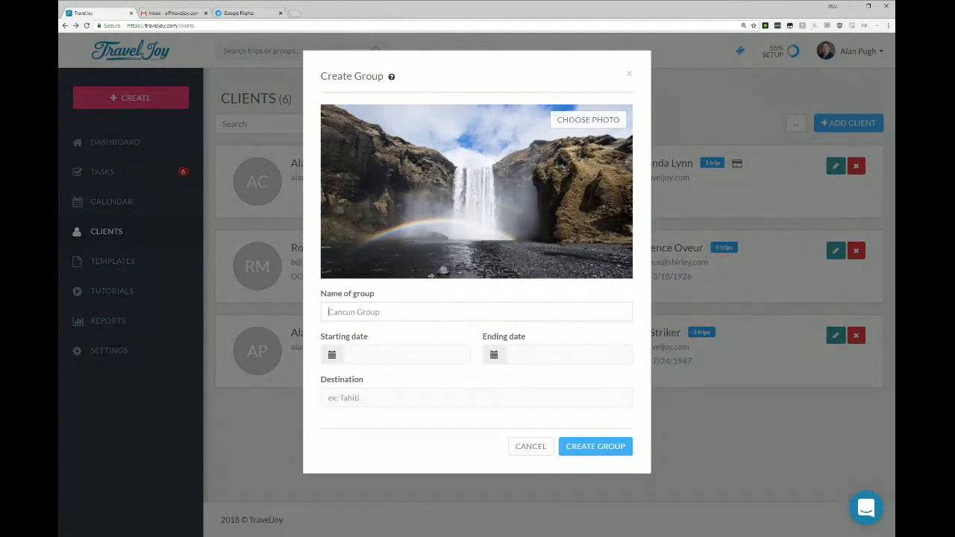
pyautogui.write('Ohio Trip')
pyautogui.press('Tab')
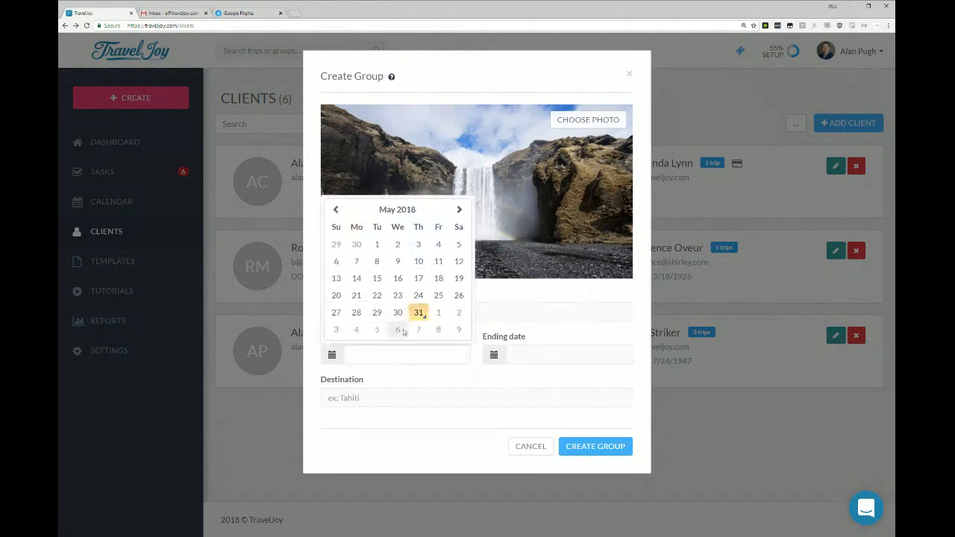
pyautogui.click(356, 329)
pyautogui.click(621, 261)
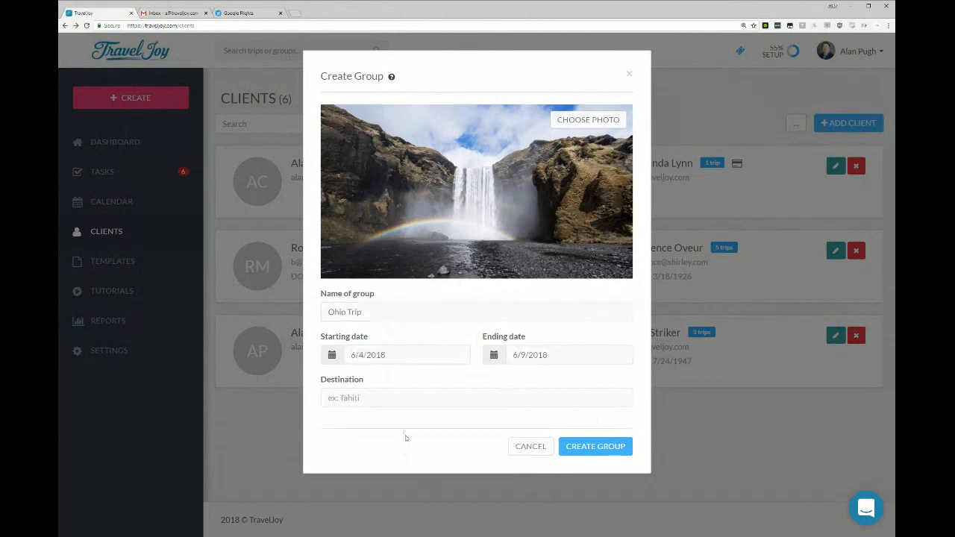
pyautogui.click(618, 445)
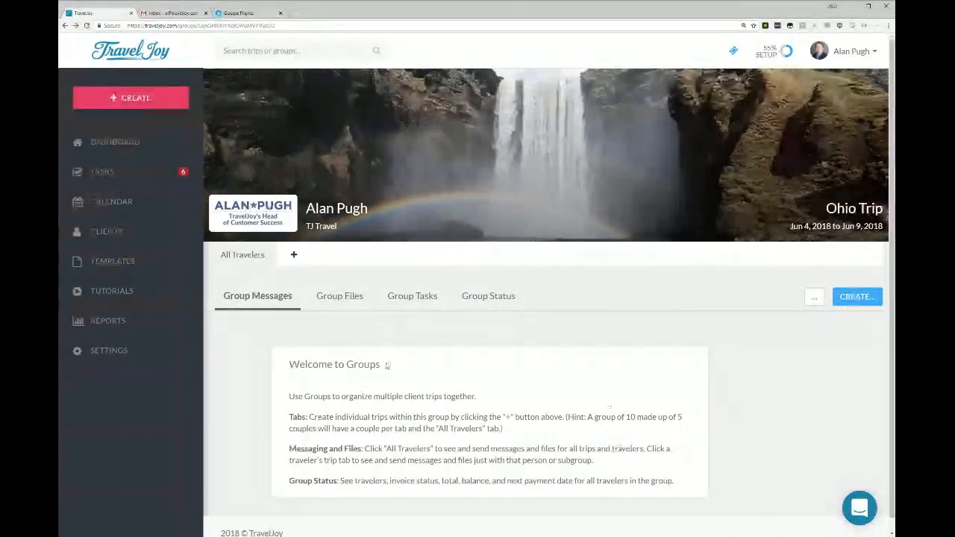
# Add a trip to the Ohio Trip group with the Mexico trip's client as primary traveler, keeping the trip name Ohio Trip.
pyautogui.click(122, 100)
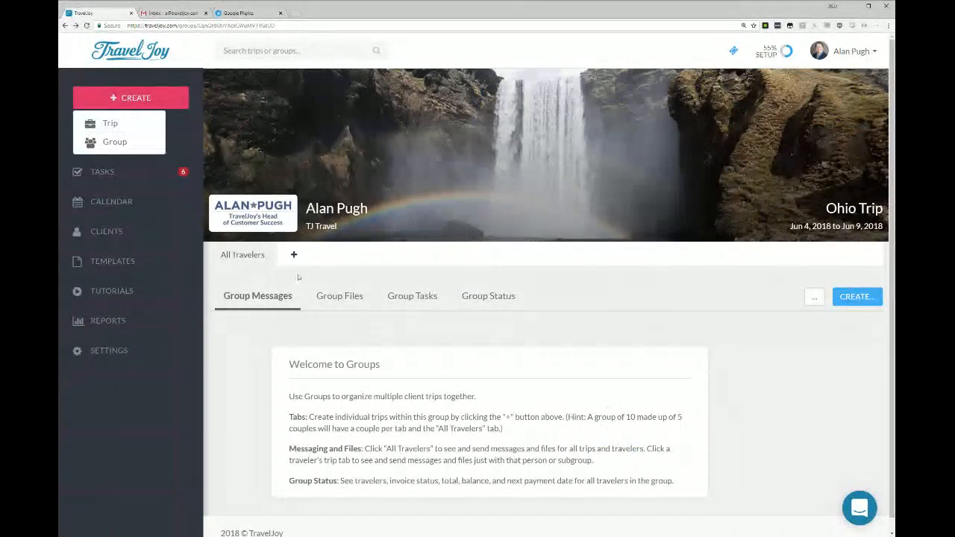
pyautogui.click(346, 259)
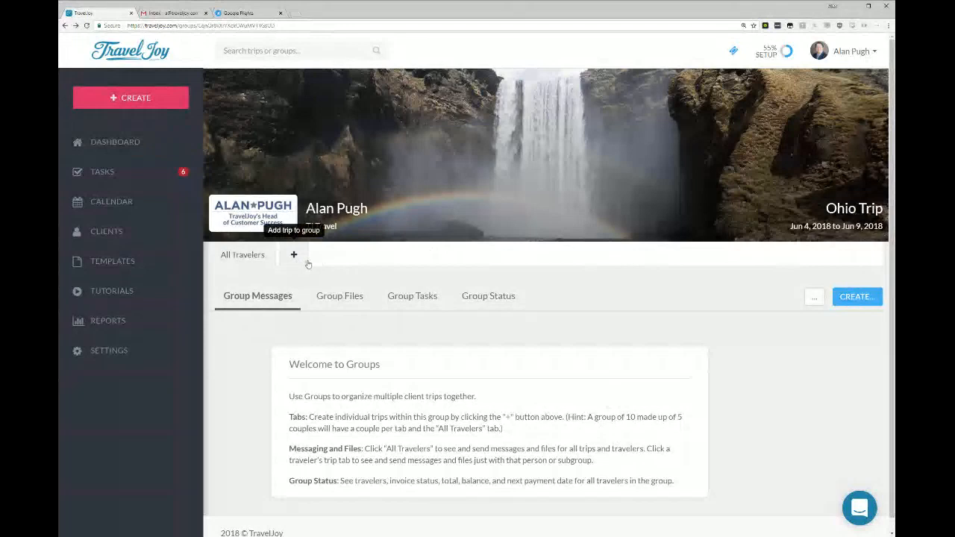
pyautogui.click(307, 265)
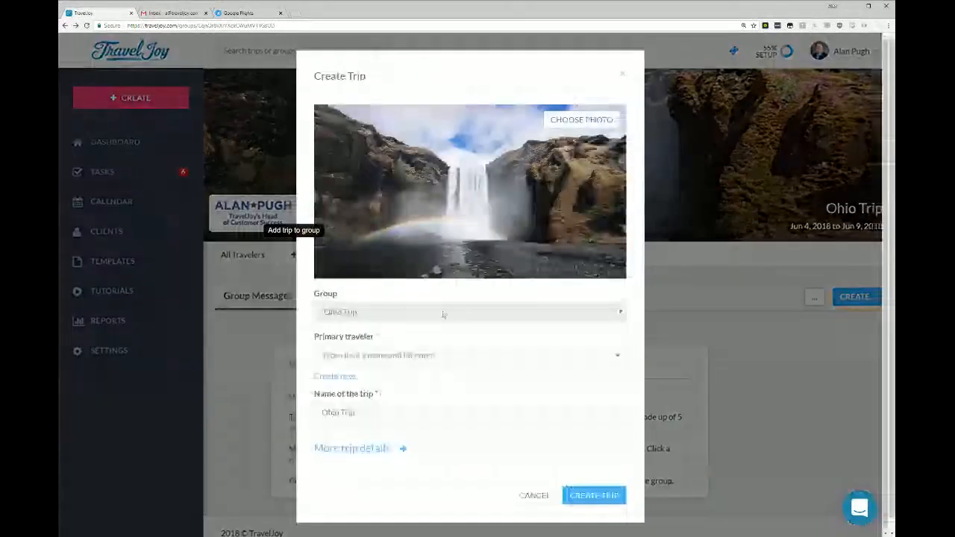
pyautogui.click(427, 356)
pyautogui.click(379, 433)
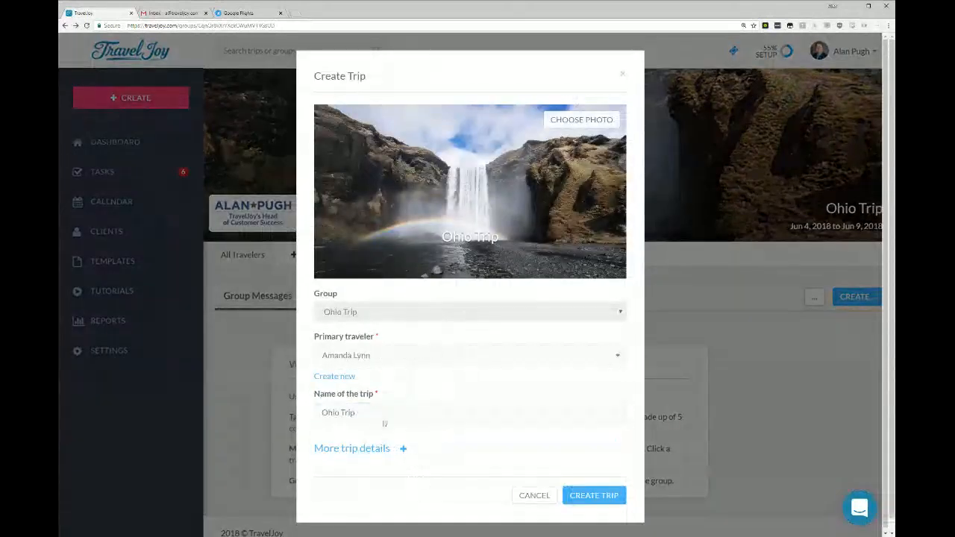
pyautogui.click(594, 495)
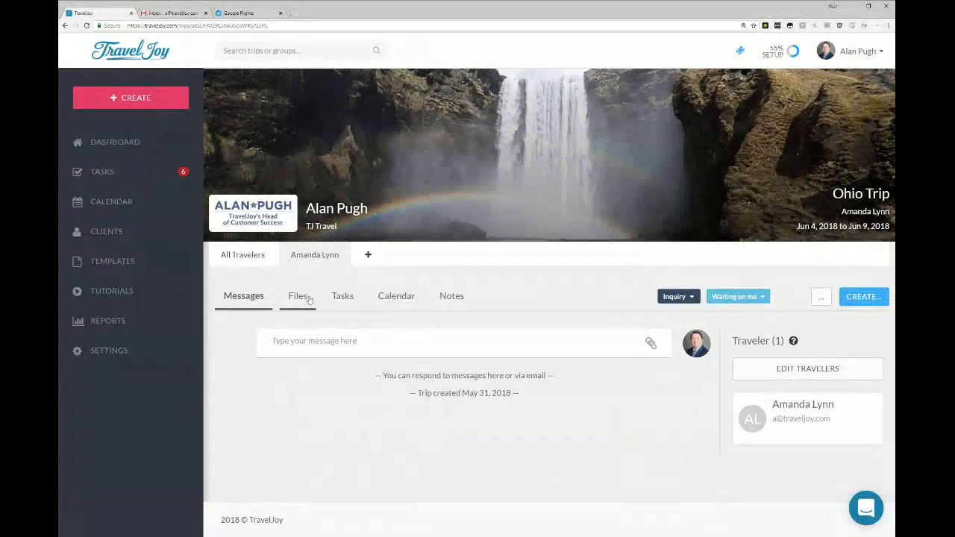
# Review the group files and group messages shared by all travelers in the Ohio Trip group.
pyautogui.click(226, 254)
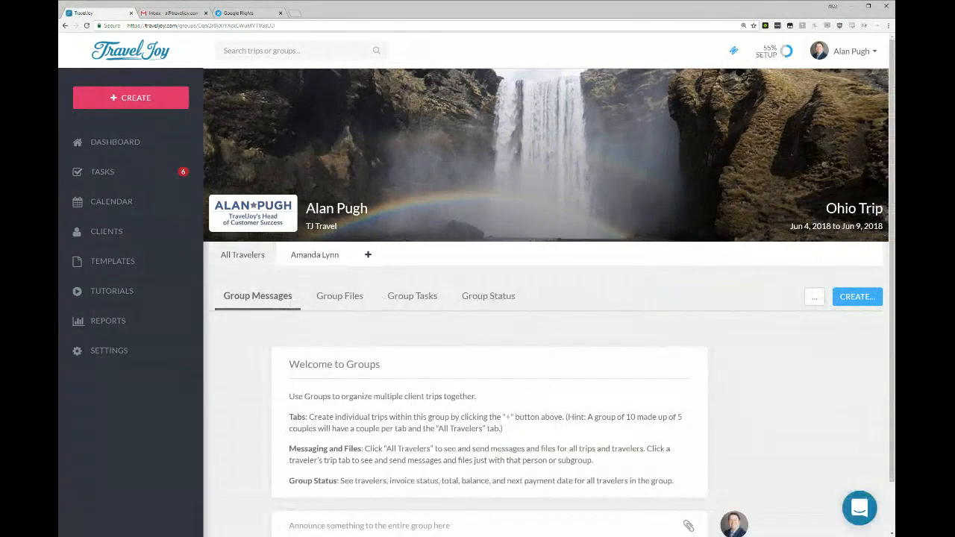
pyautogui.click(340, 297)
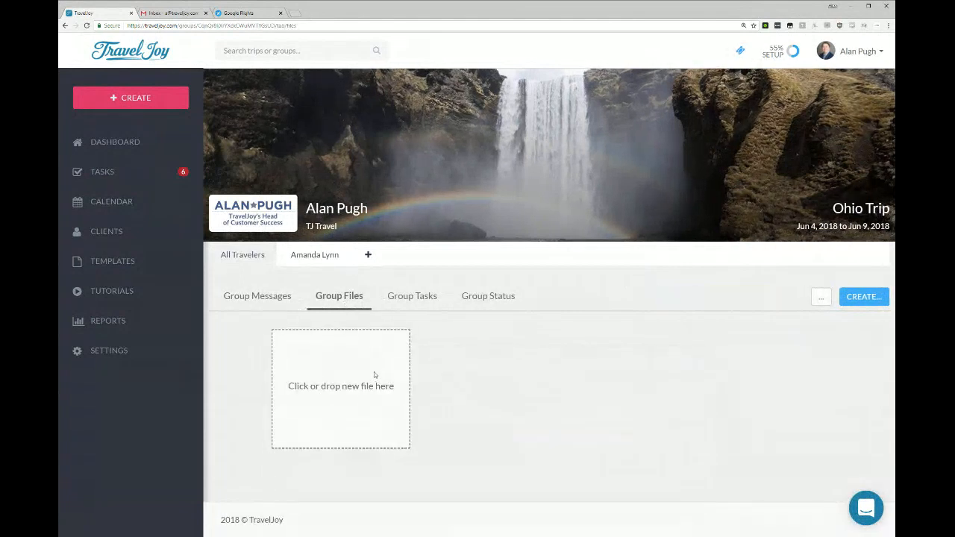
pyautogui.click(249, 298)
pyautogui.click(867, 299)
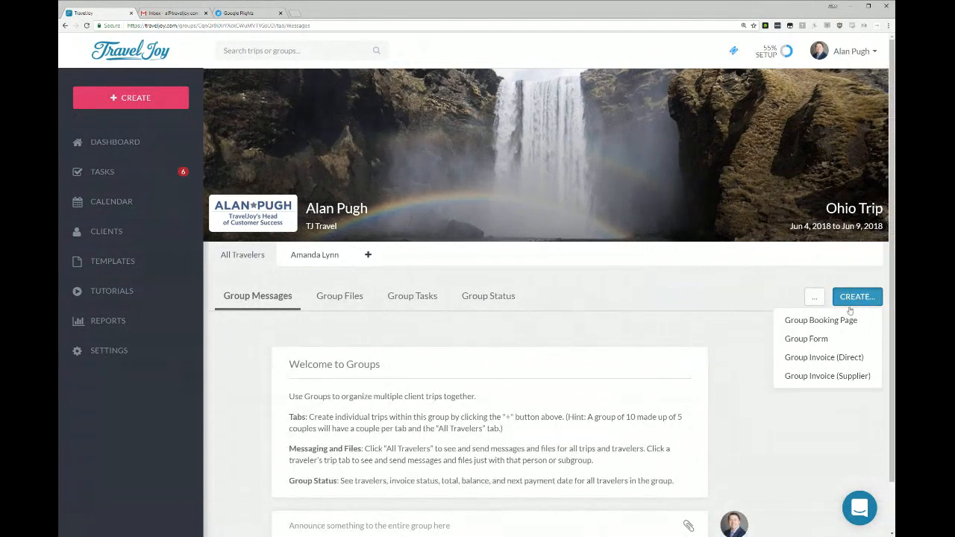
pyautogui.click(818, 341)
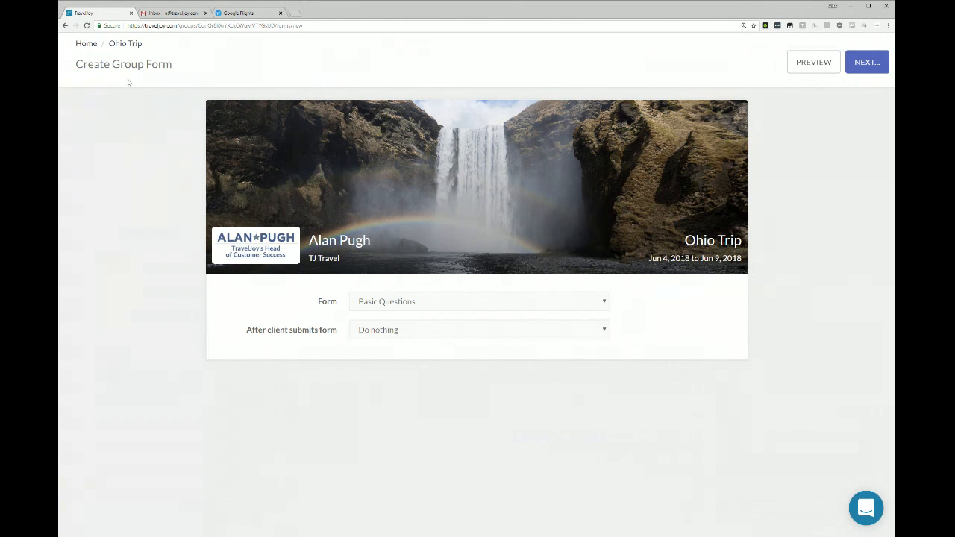
pyautogui.click(65, 25)
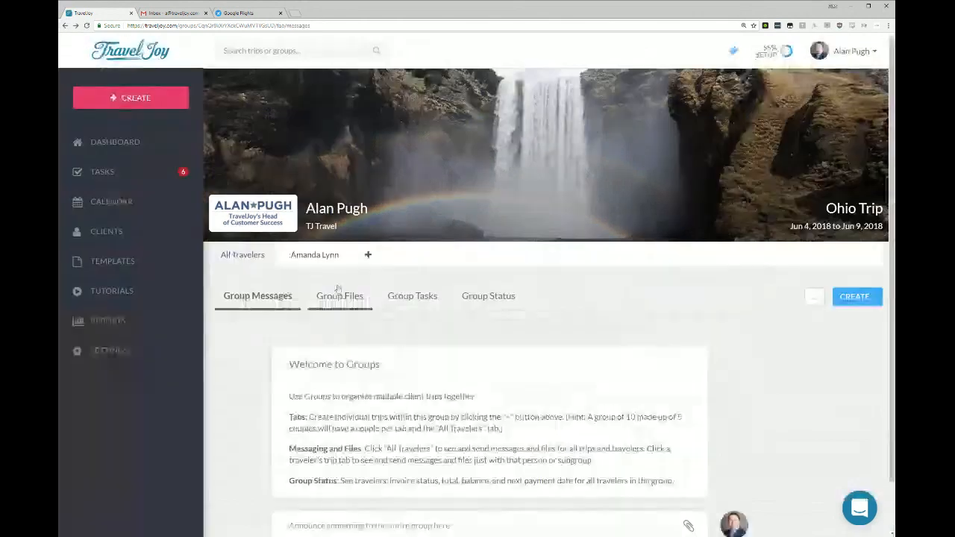
# Create a group form for the Ohio Trip using the Group Registration form and preview its fields, including bed preference.
pyautogui.click(836, 302)
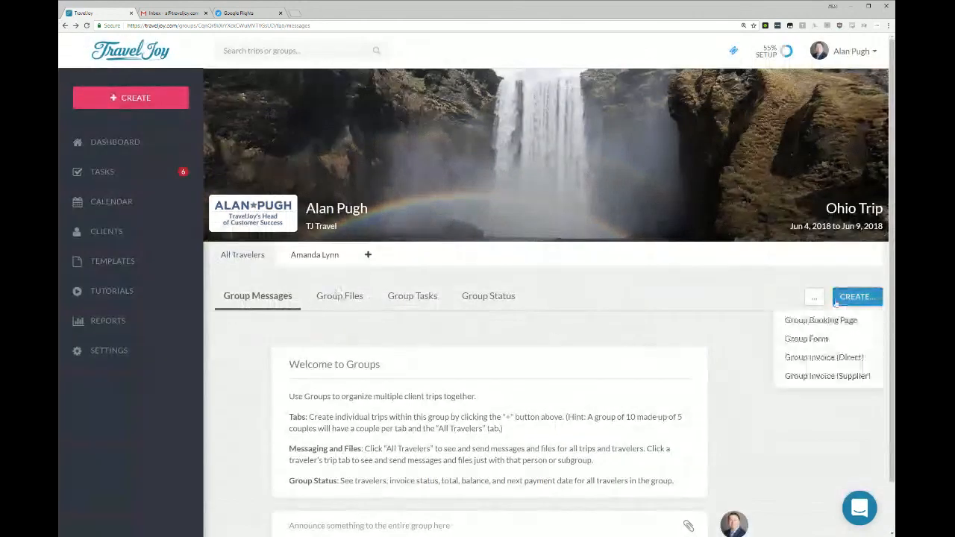
pyautogui.click(806, 339)
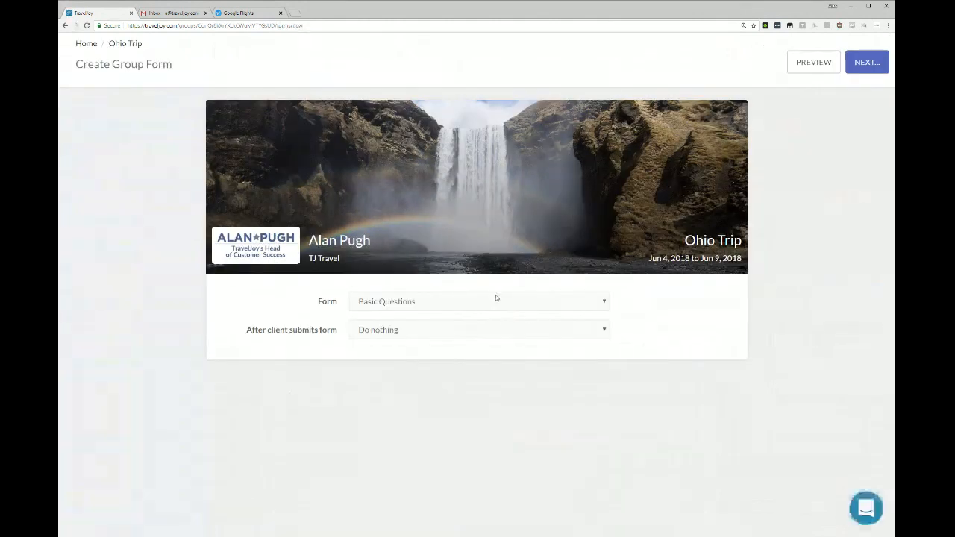
pyautogui.click(450, 397)
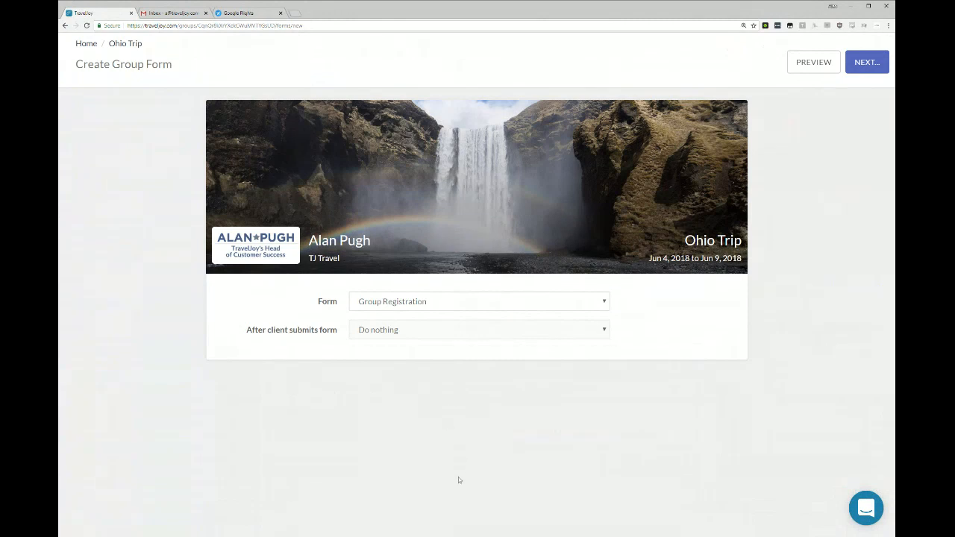
pyautogui.click(814, 63)
pyautogui.scroll(-1, 533, 403)
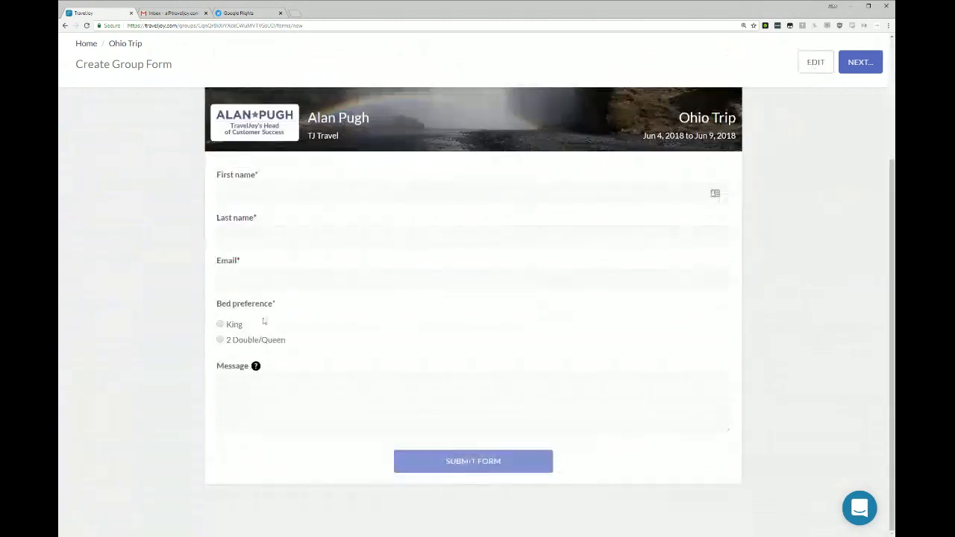
pyautogui.moveTo(216, 302); pyautogui.dragTo(335, 349)
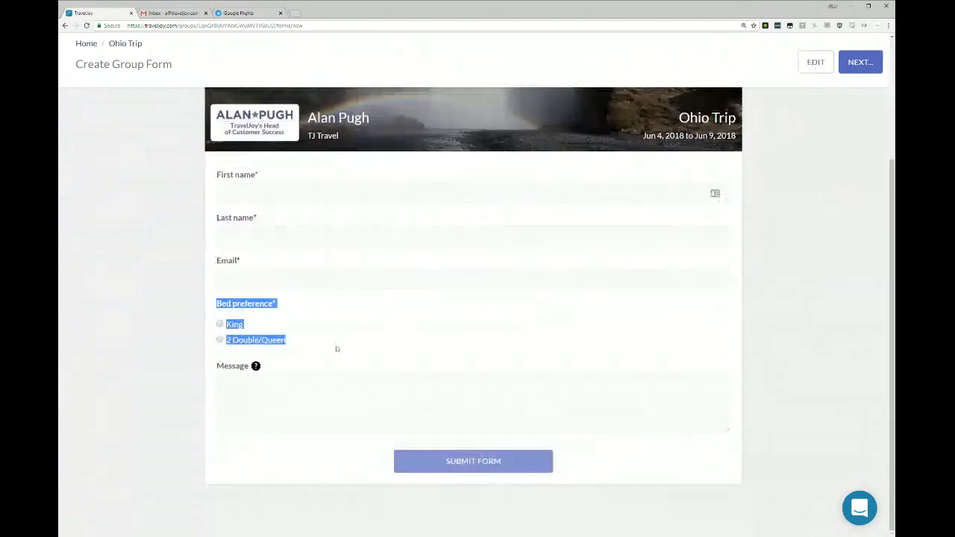
pyautogui.click(332, 333)
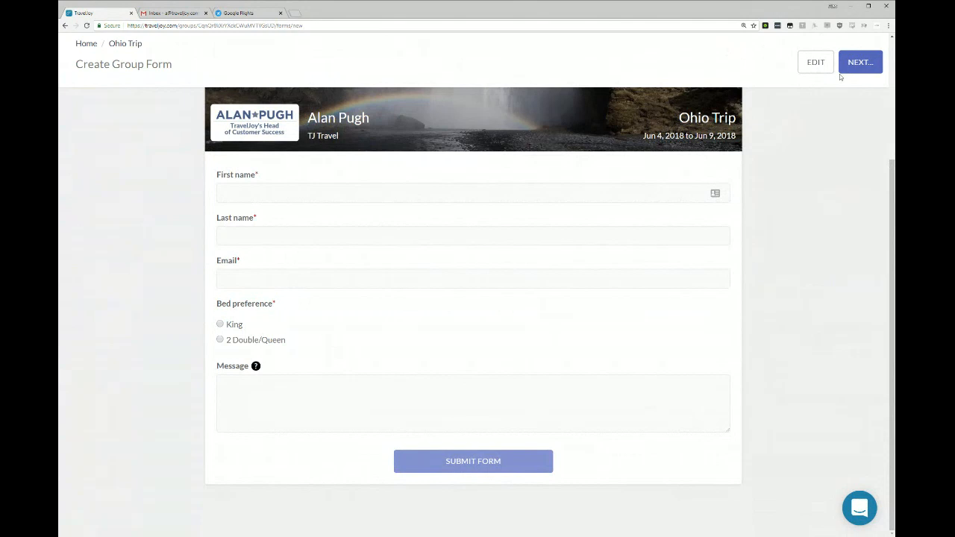
# Publish the group form without reviewing an email, and open its copied link in the other browser tab.
pyautogui.click(868, 66)
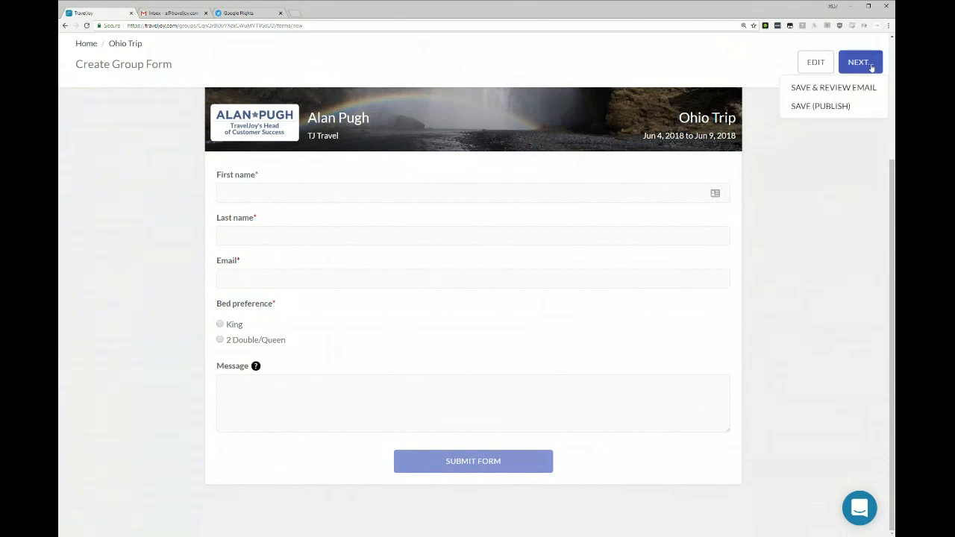
pyautogui.click(834, 109)
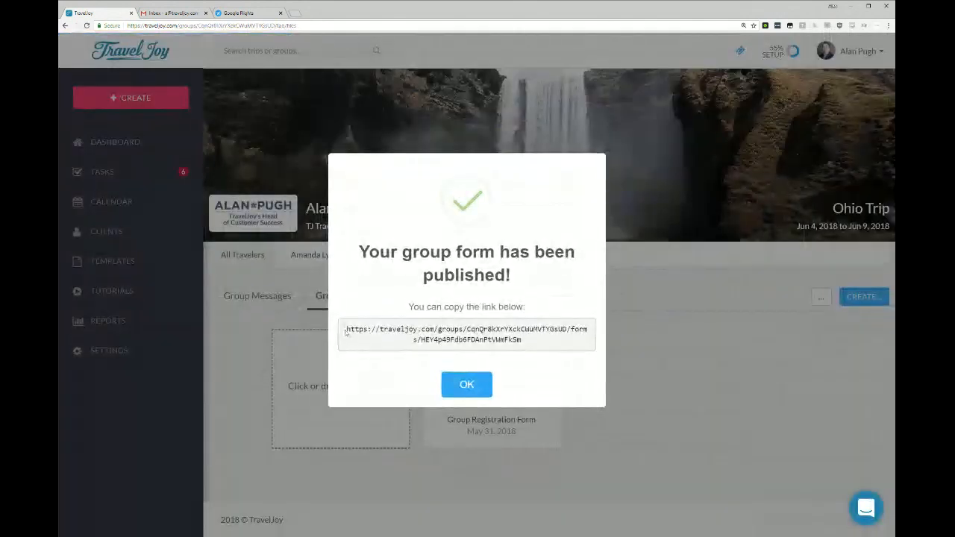
pyautogui.moveTo(346, 333); pyautogui.dragTo(567, 342)
pyautogui.hotkey('ctrl', 'c')
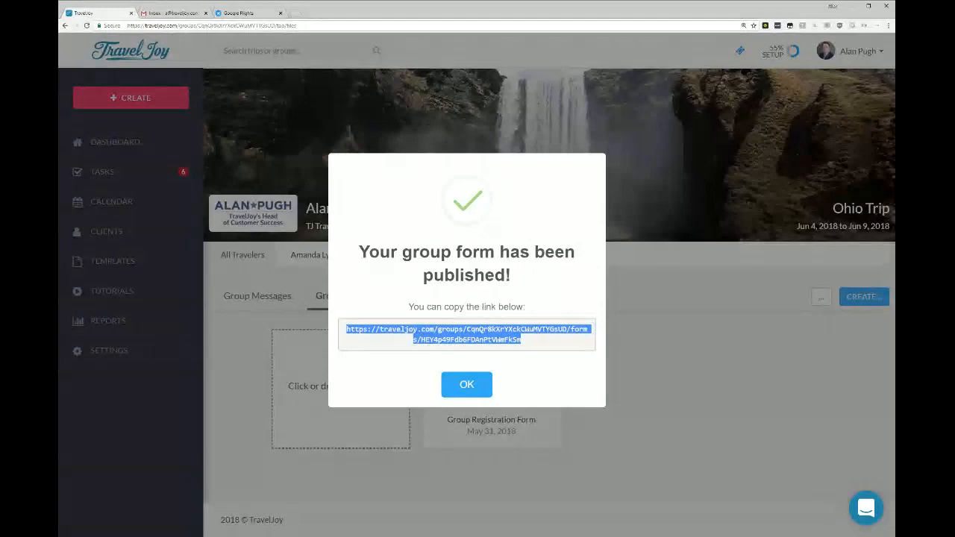
pyautogui.click(240, 14)
pyautogui.click(252, 27)
pyautogui.hotkey('ctrl', 'v')
pyautogui.press('Return')
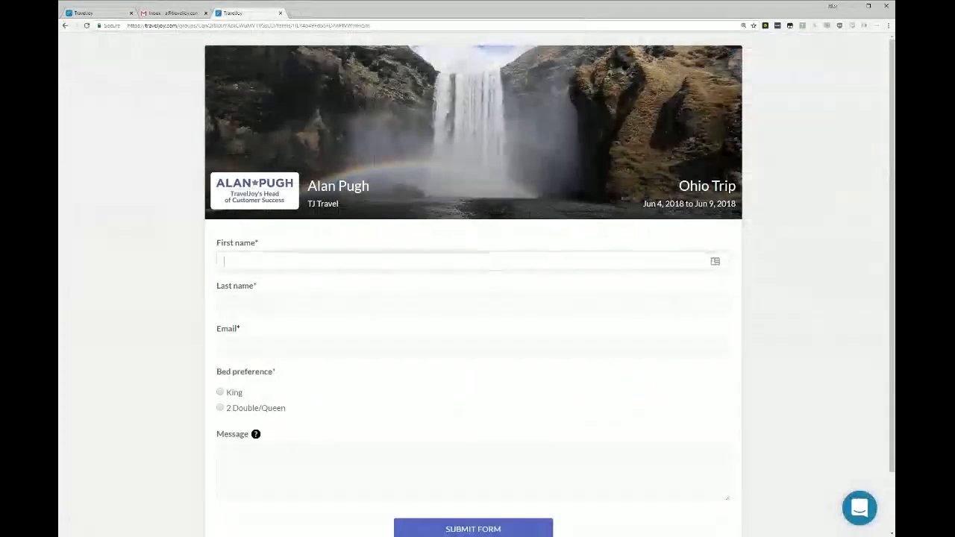
# Fill in the registration form with the traveler's first name, last name and email, choose the King bed preference, and submit it.
pyautogui.press('Tab')
pyautogui.press('Tab')
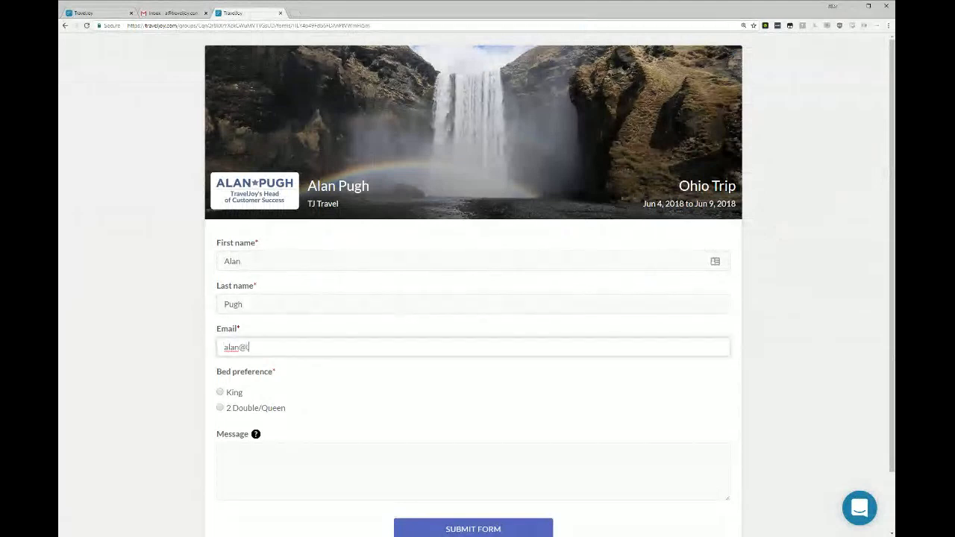
pyautogui.press('Tab')
pyautogui.click(232, 393)
pyautogui.press('Tab')
pyautogui.scroll(-1, 473, 336)
pyautogui.click(491, 460)
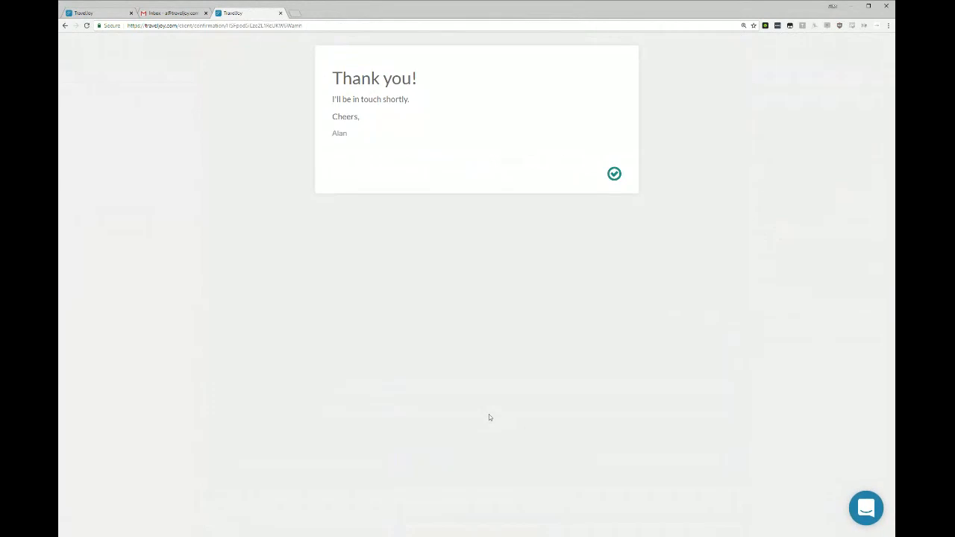
# Return to the Ohio Trip group, dismiss the published form's link, and review the new traveler's submitted contact details and bed preference.
pyautogui.click(85, 13)
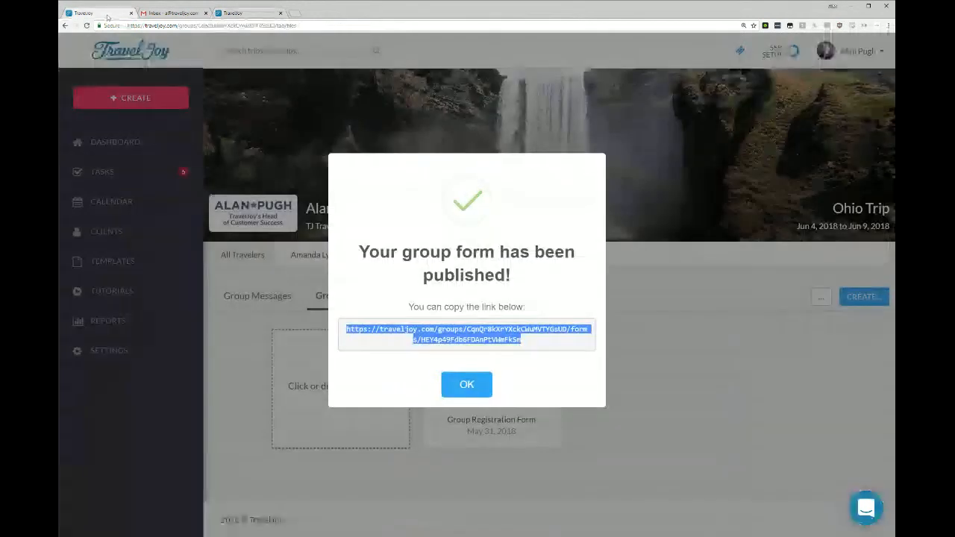
pyautogui.click(464, 385)
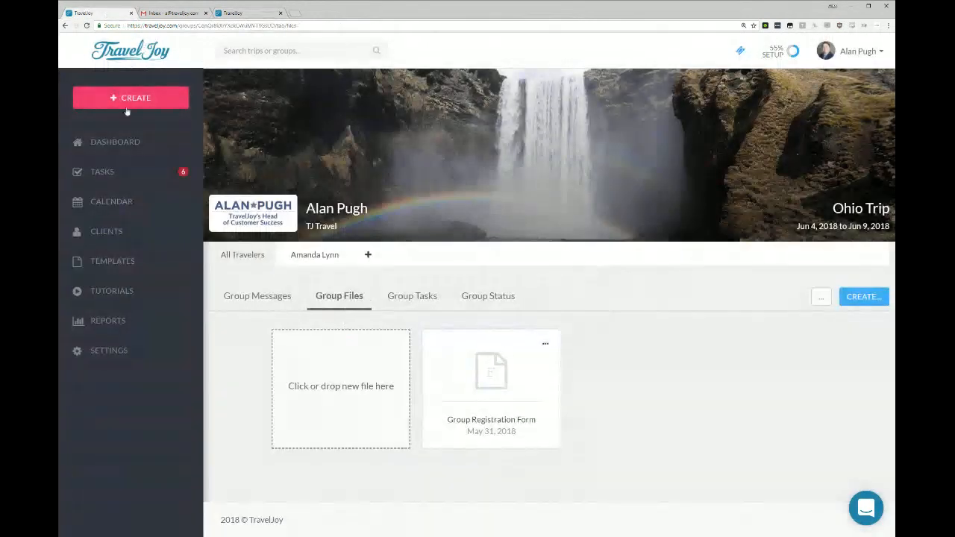
pyautogui.click(246, 255)
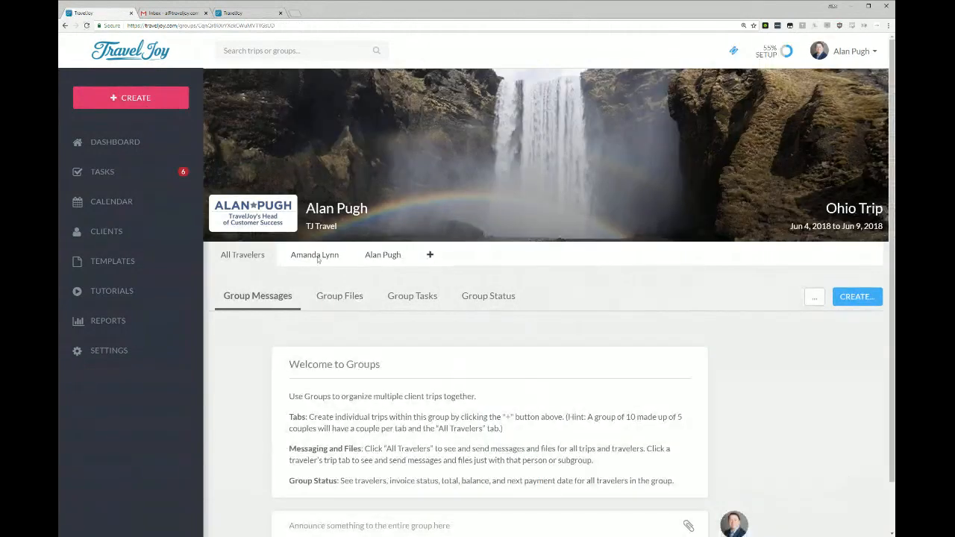
pyautogui.click(391, 256)
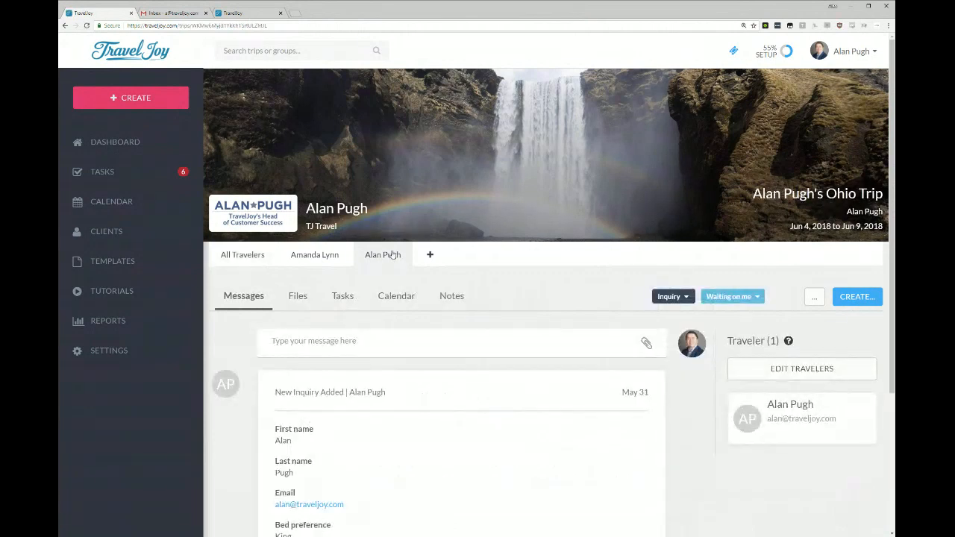
pyautogui.scroll(-3, 354, 304)
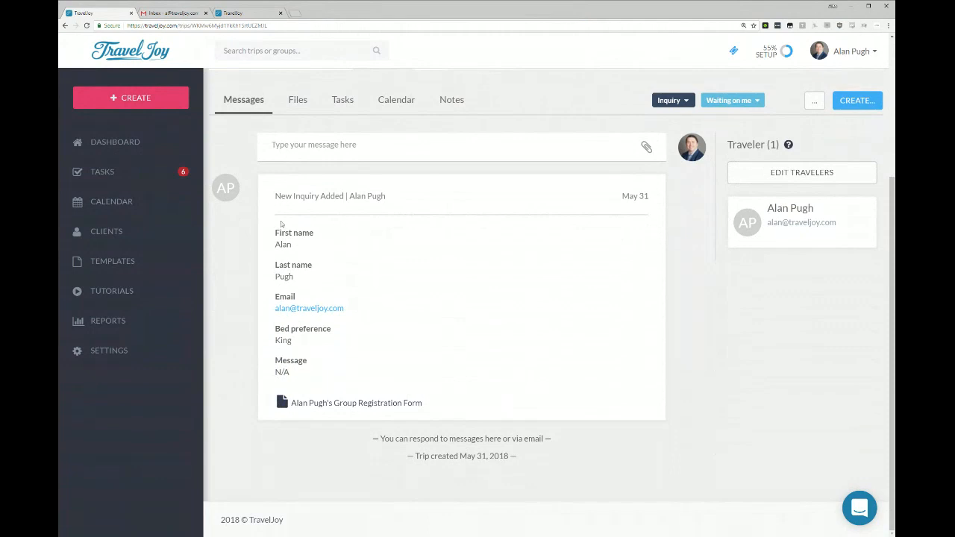
pyautogui.moveTo(274, 228); pyautogui.dragTo(344, 308)
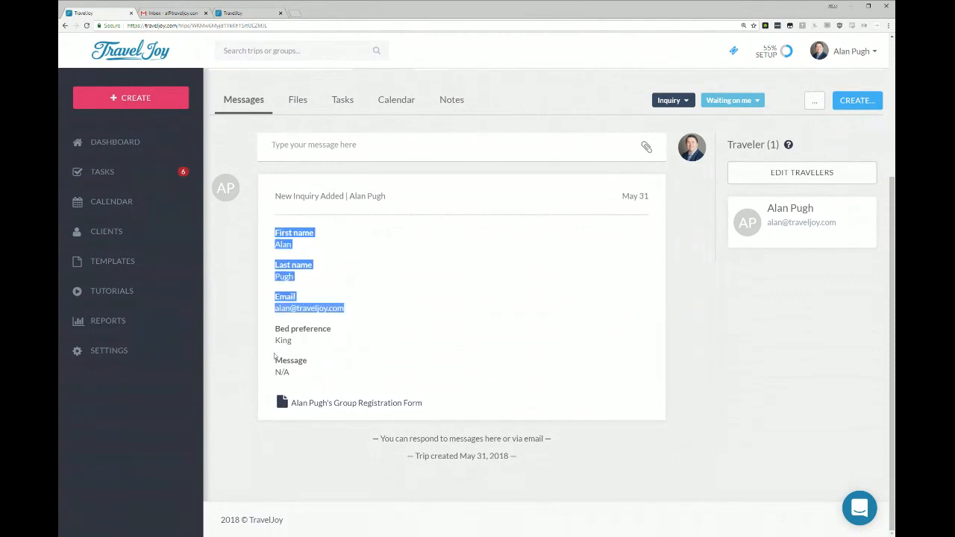
pyautogui.moveTo(275, 333); pyautogui.dragTo(318, 345)
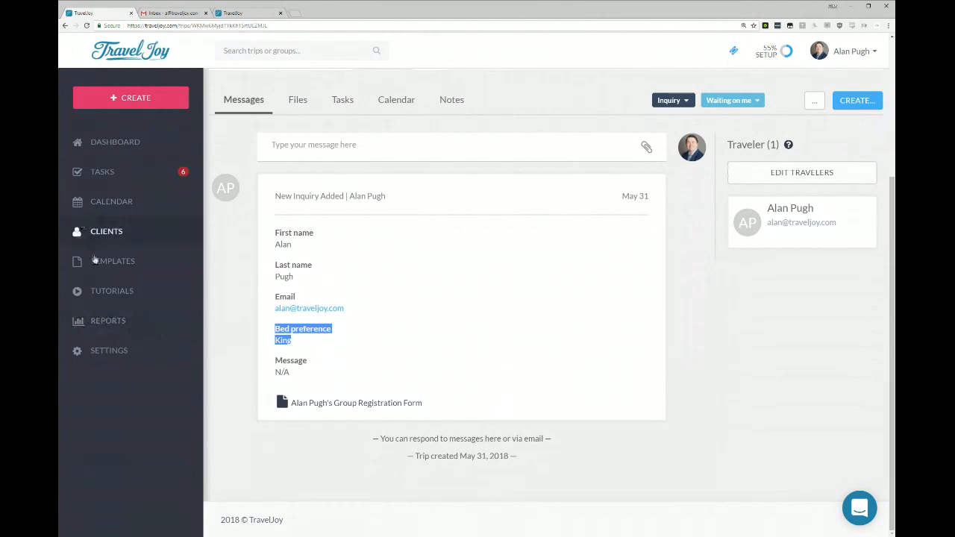
# Look through the tutorial videos for members, such as Personalize and Create a trip.
pyautogui.click(121, 293)
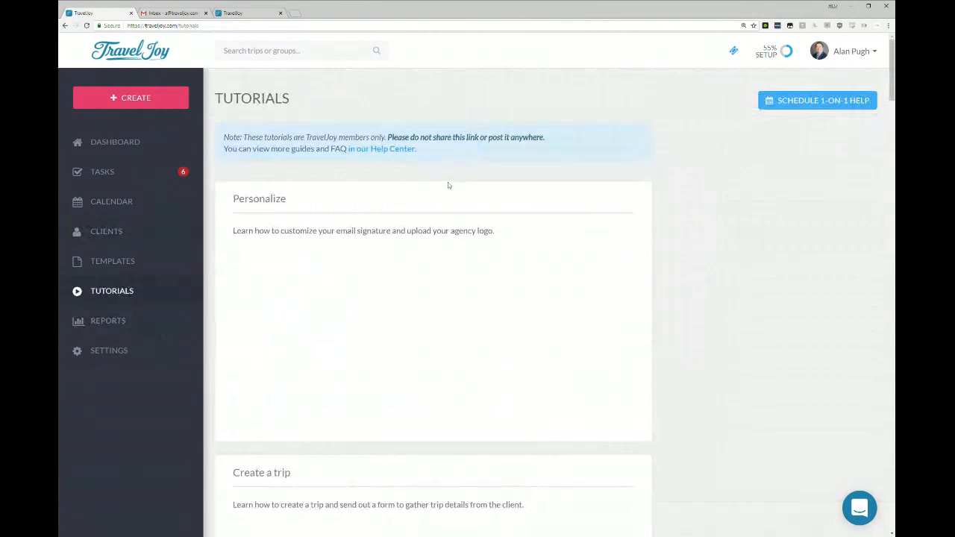
pyautogui.scroll(-1, 451, 185)
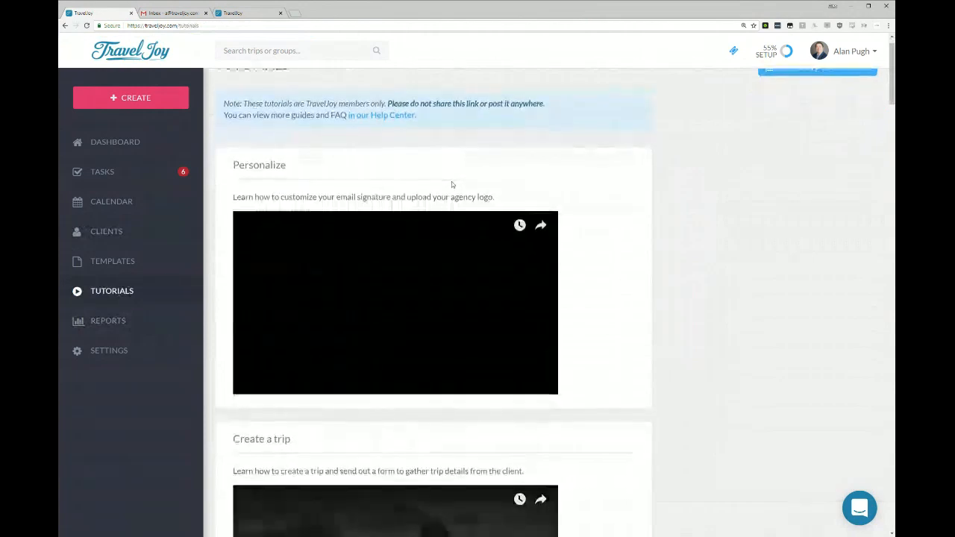
pyautogui.scroll(-3, 451, 184)
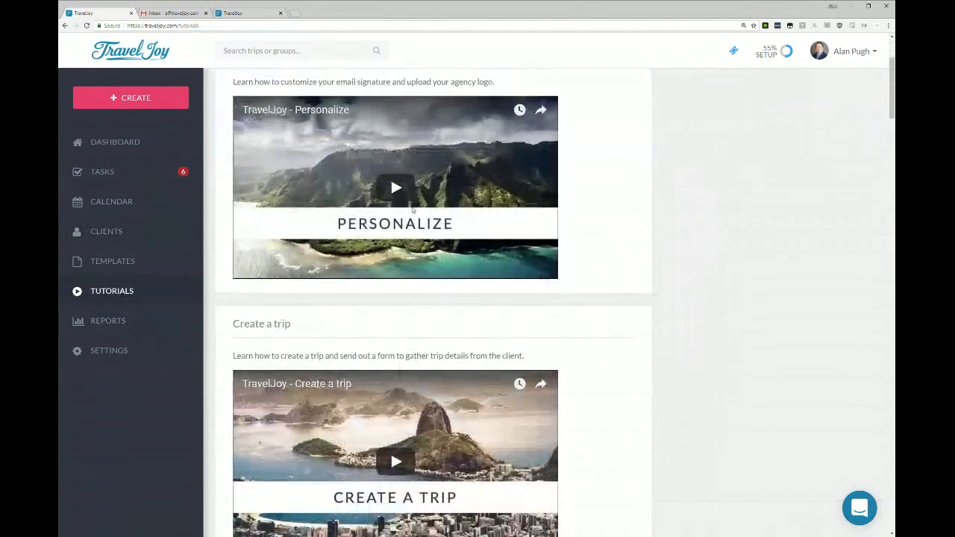
pyautogui.scroll(-2, 413, 210)
pyautogui.scroll(6, 411, 209)
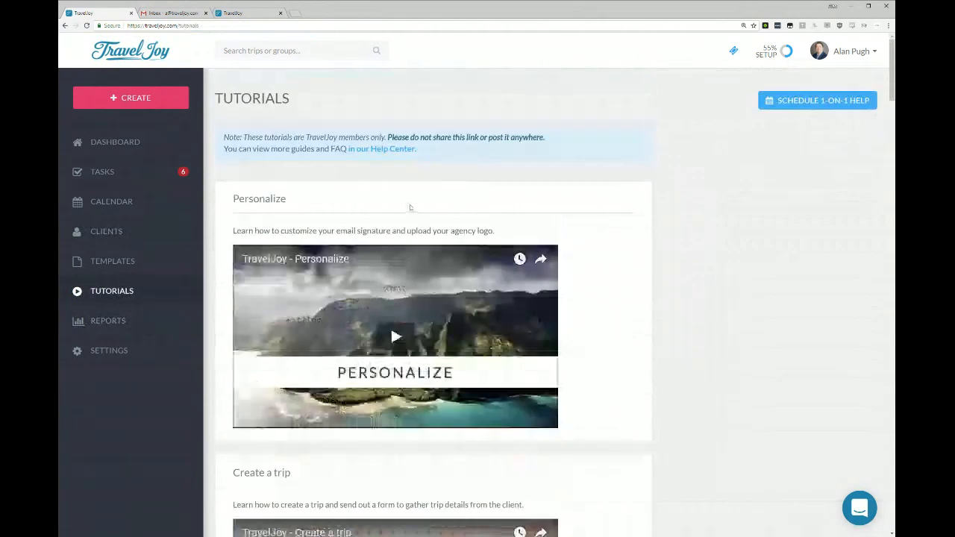
# Search the Help Center for "group registration", view the article on creating and sending a Group Registration form, and close it.
pyautogui.keyDown('ctrl'); pyautogui.click(379, 150); pyautogui.keyUp('ctrl')
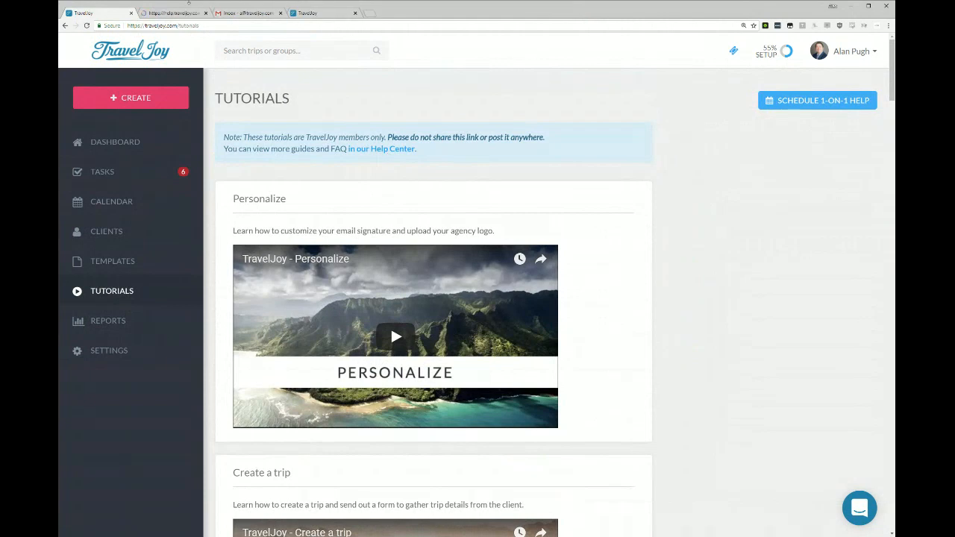
pyautogui.click(170, 12)
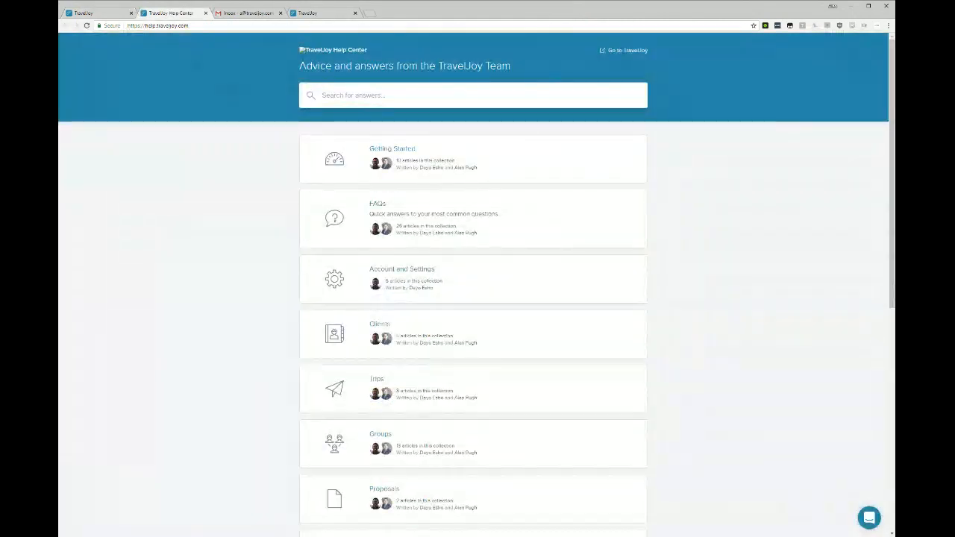
pyautogui.write('group registration')
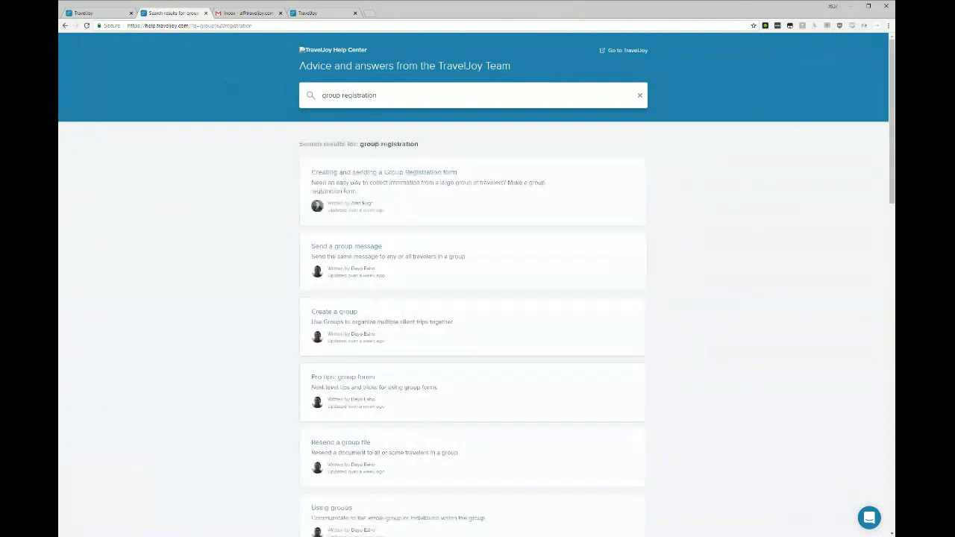
pyautogui.click(411, 174)
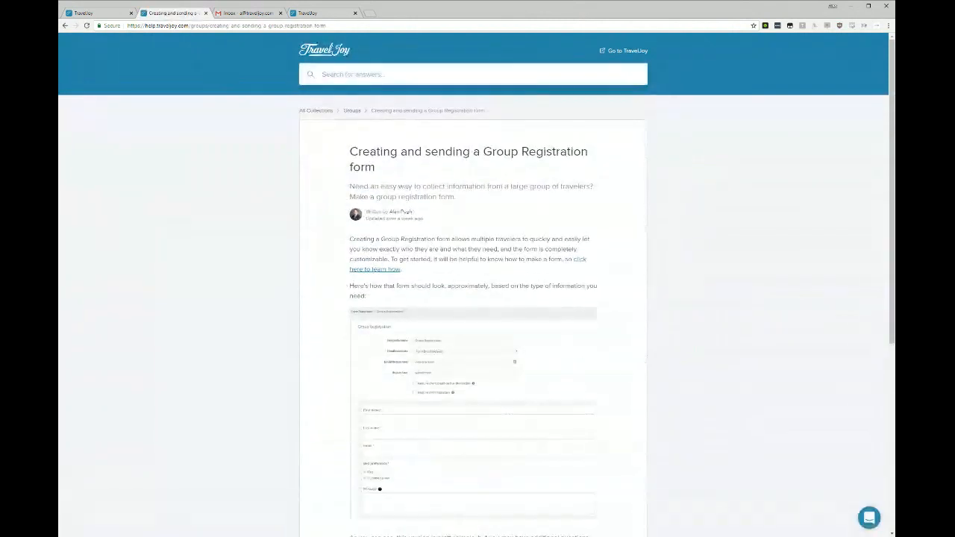
pyautogui.scroll(-10, 503, 254)
pyautogui.scroll(10, 503, 255)
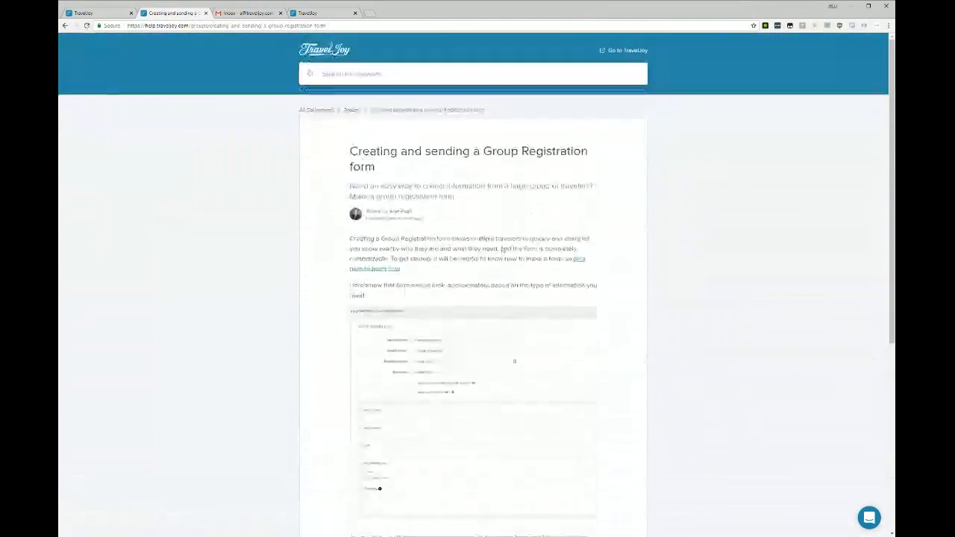
pyautogui.hotkey('ctrl', 'l')
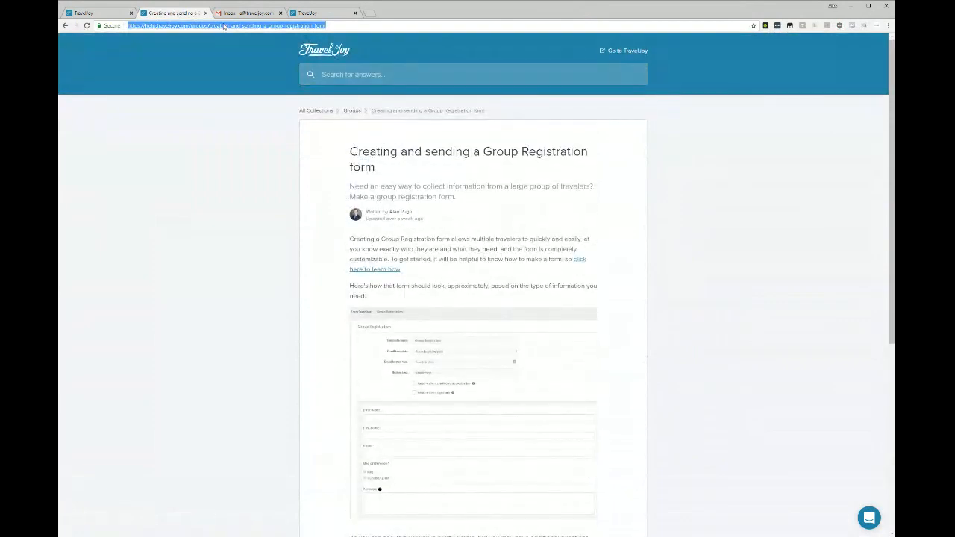
pyautogui.hotkey('alt', 'Tab')
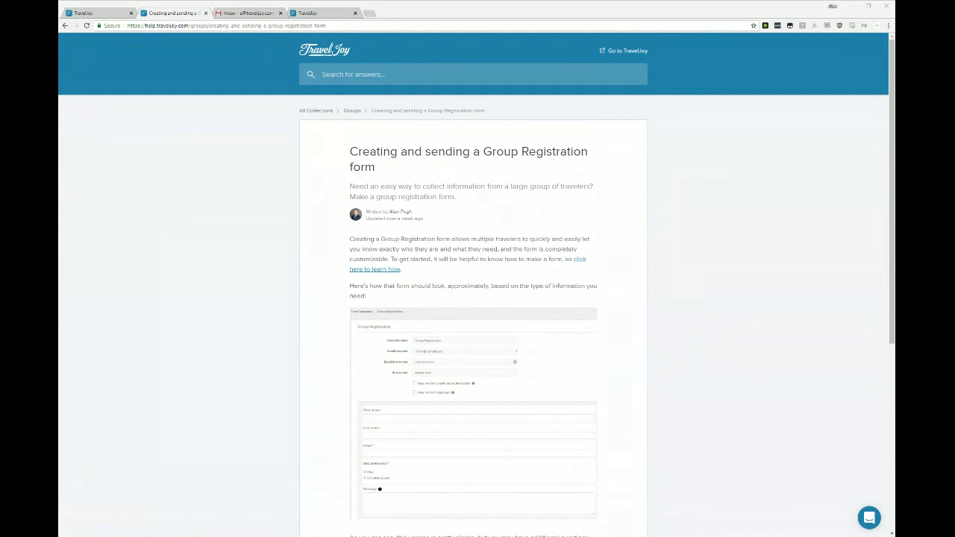
pyautogui.click(205, 13)
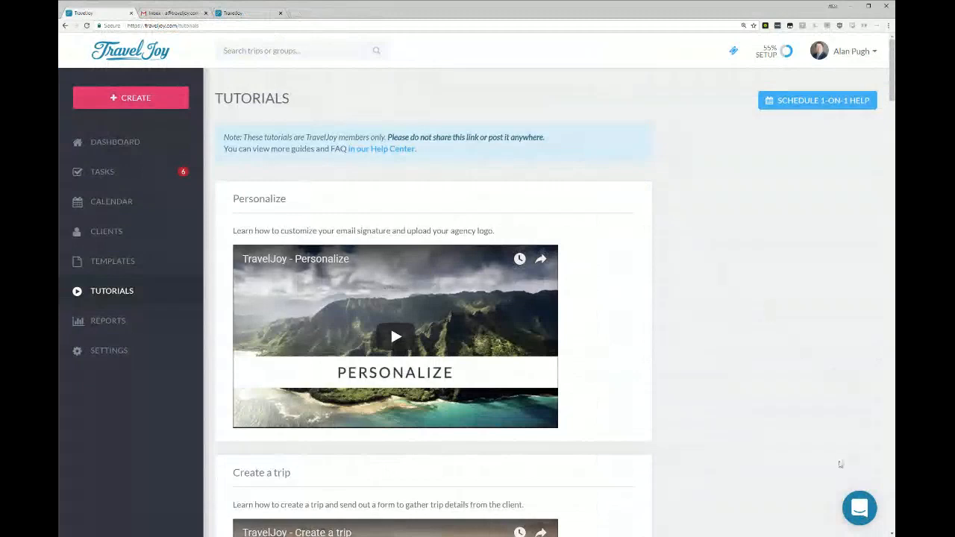
# Show how to start a new conversation with the support team, and close the chat without sending a message.
pyautogui.click(858, 509)
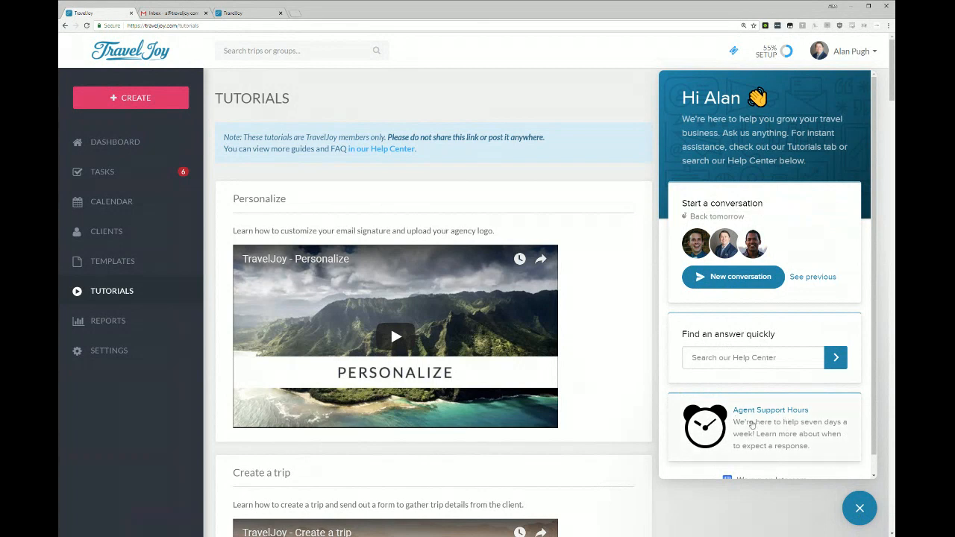
pyautogui.click(728, 277)
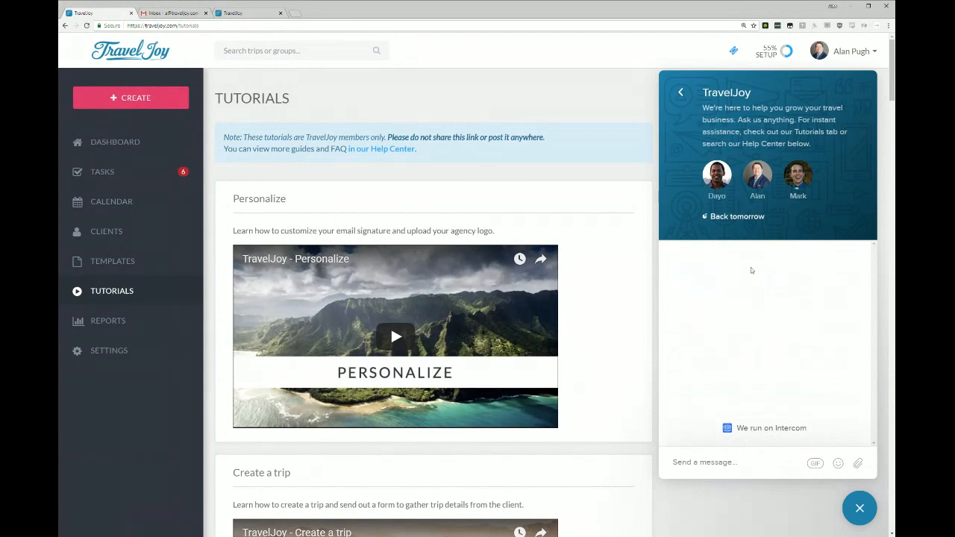
pyautogui.click(860, 509)
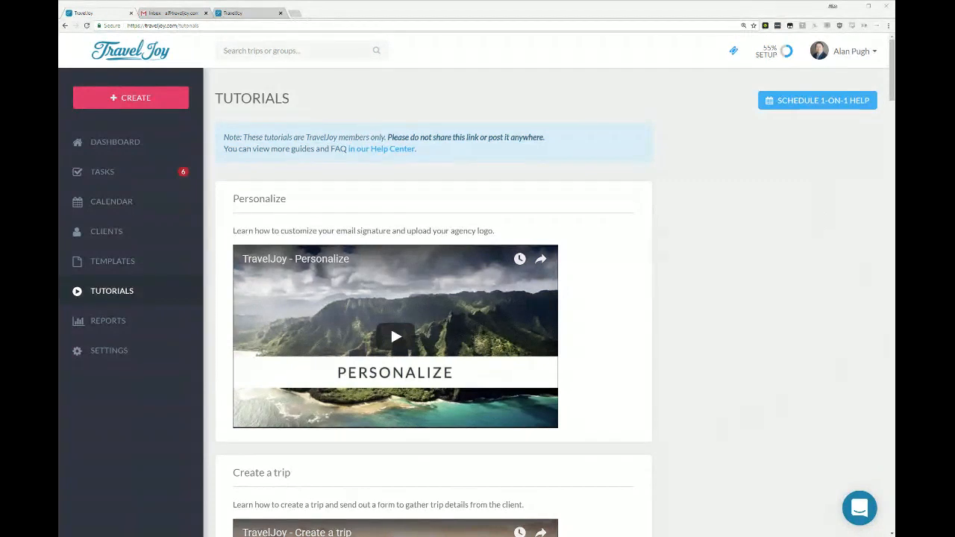
# Apply the promo code MAY30TJ20 to the membership plans in the account settings.
pyautogui.click(123, 352)
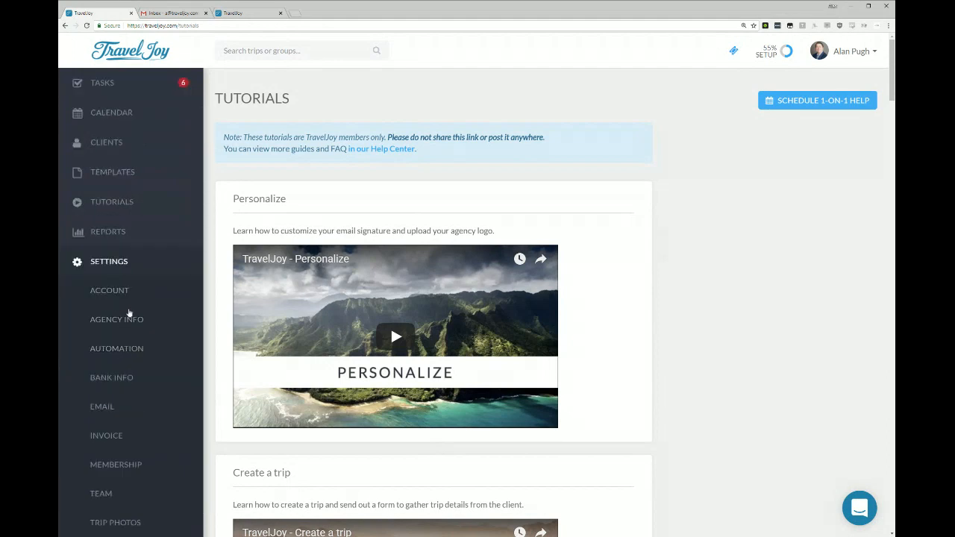
pyautogui.click(139, 466)
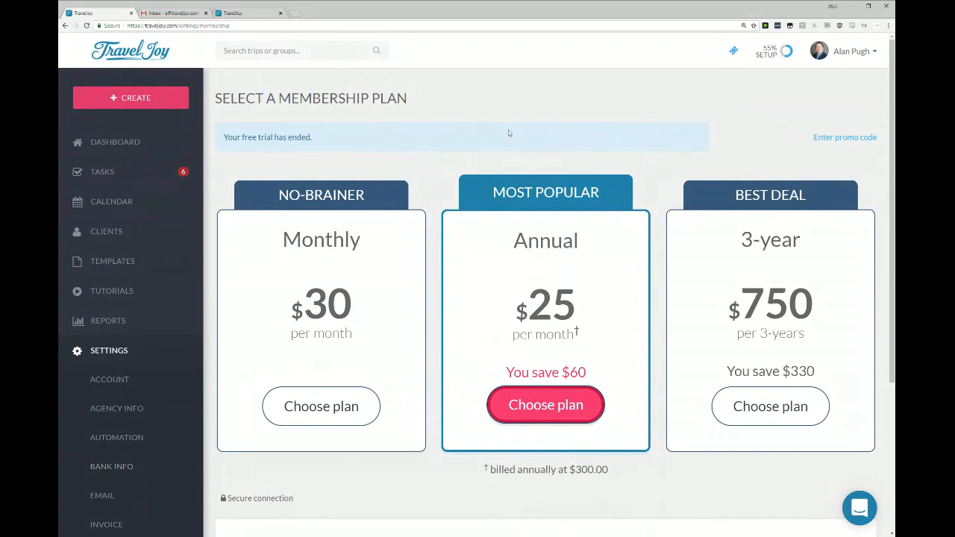
pyautogui.click(858, 139)
pyautogui.write('MAY30TJ20')
pyautogui.click(608, 163)
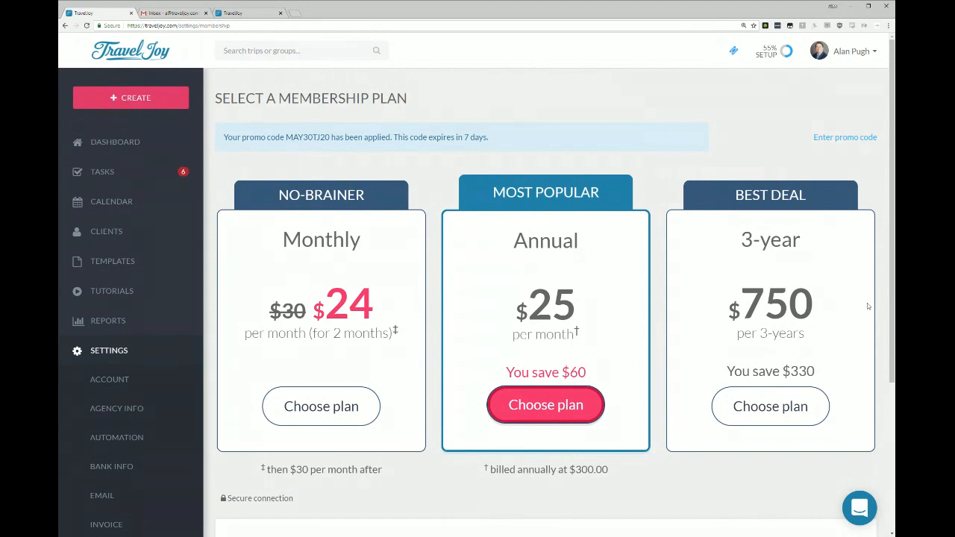
# Review the pricing of the Monthly, Annual and 3-year membership plans and the features included with membership.
pyautogui.moveTo(728, 304); pyautogui.dragTo(821, 303)
pyautogui.click(821, 298)
pyautogui.moveTo(741, 305); pyautogui.dragTo(818, 304)
pyautogui.click(818, 304)
pyautogui.scroll(-1, 330, 409)
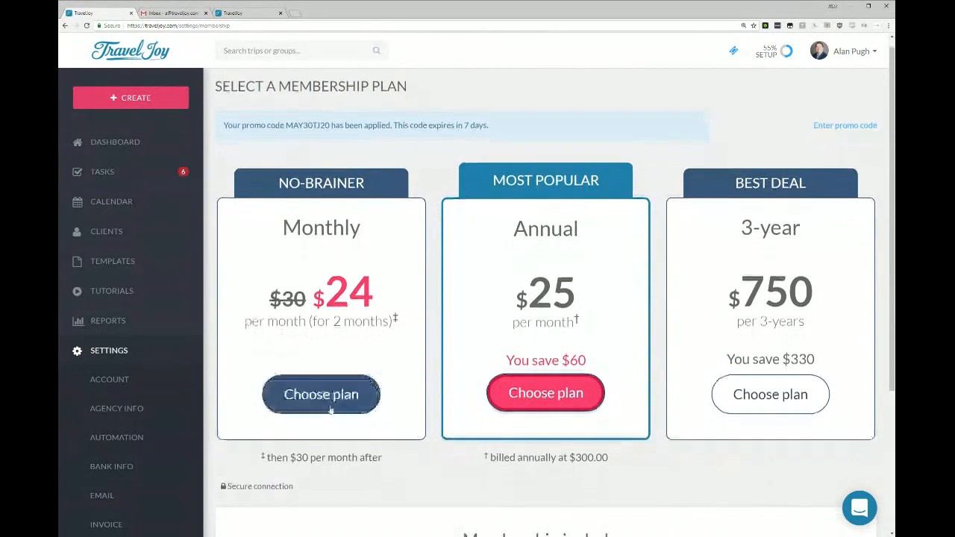
pyautogui.scroll(-3, 330, 409)
pyautogui.scroll(-2, 160, 463)
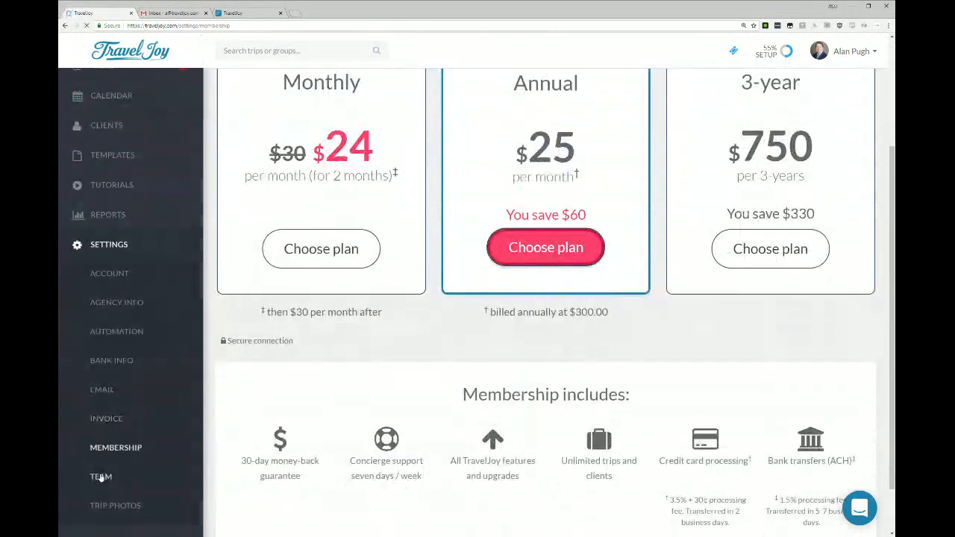